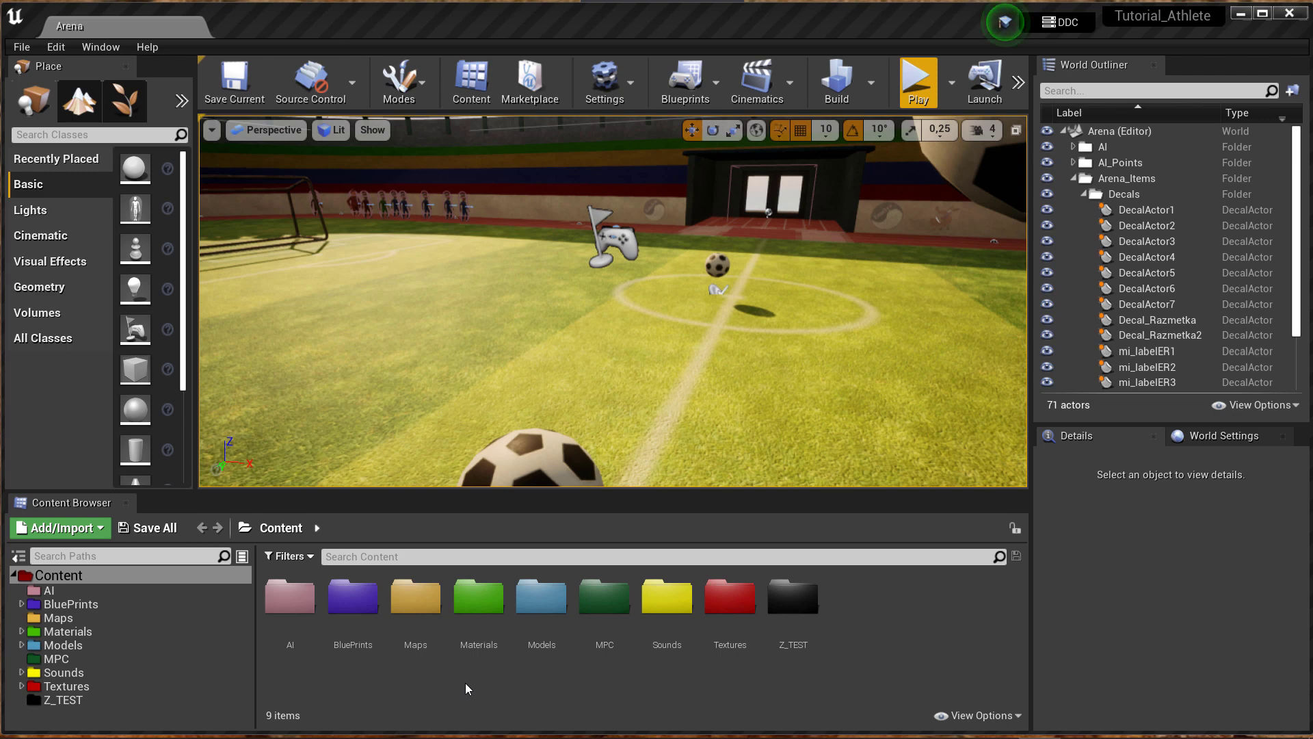
Open the LampM1_01 mesh from Models > LampM1, inspect it, then save and close it.
{"action": "double_click", "coordinate": [541, 626]}
{"action": "double_click", "coordinate": [533, 631]}
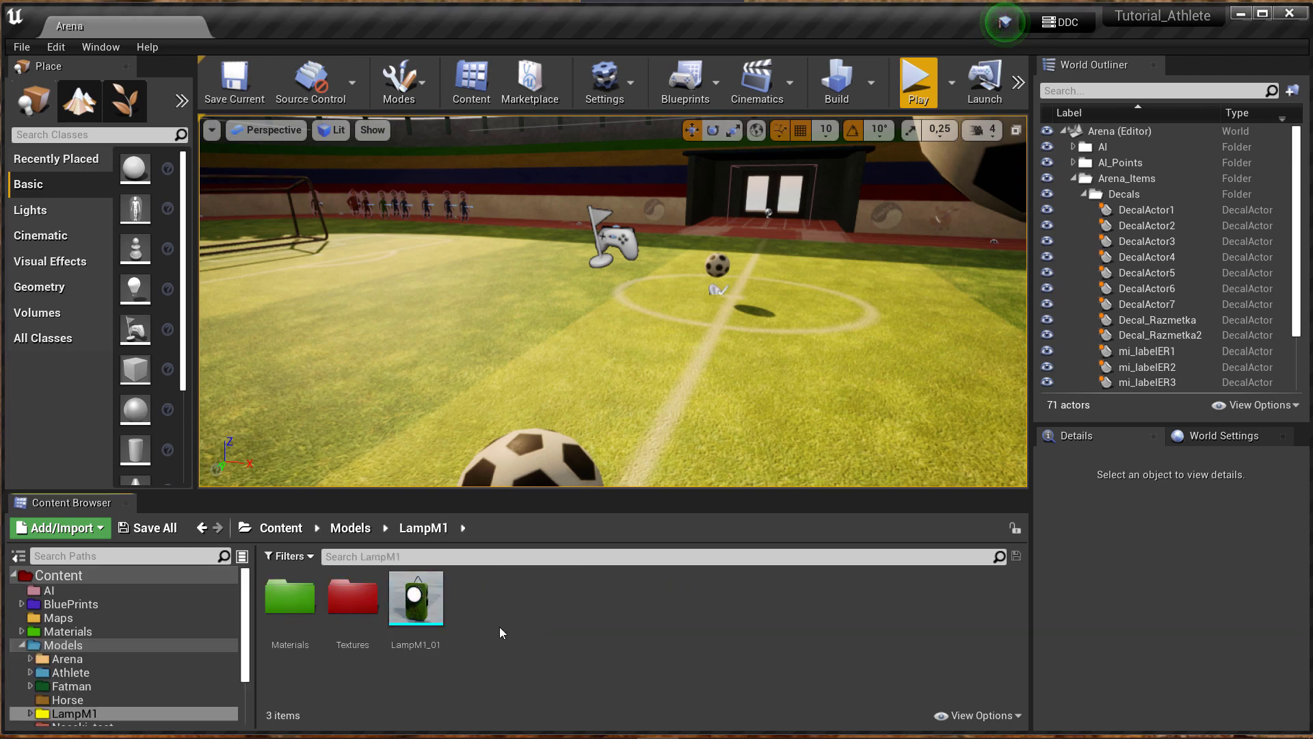
{"action": "left_click", "coordinate": [425, 609]}
{"action": "double_click", "coordinate": [425, 609]}
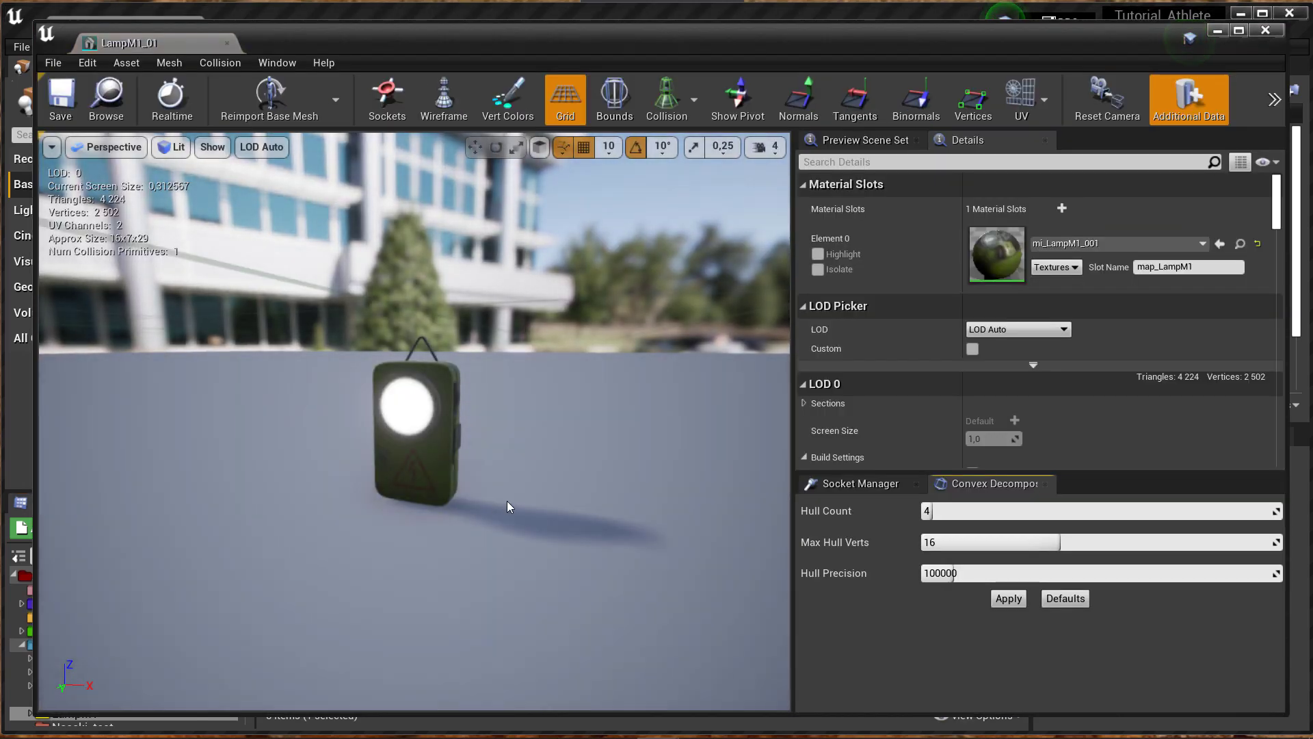
{"action": "mouse_move", "coordinate": [507, 501]}
{"action": "left_mouse_down"}
{"action": "mouse_move", "coordinate": [520, 499]}
{"action": "mouse_move", "coordinate": [459, 499]}
{"action": "left_mouse_up"}
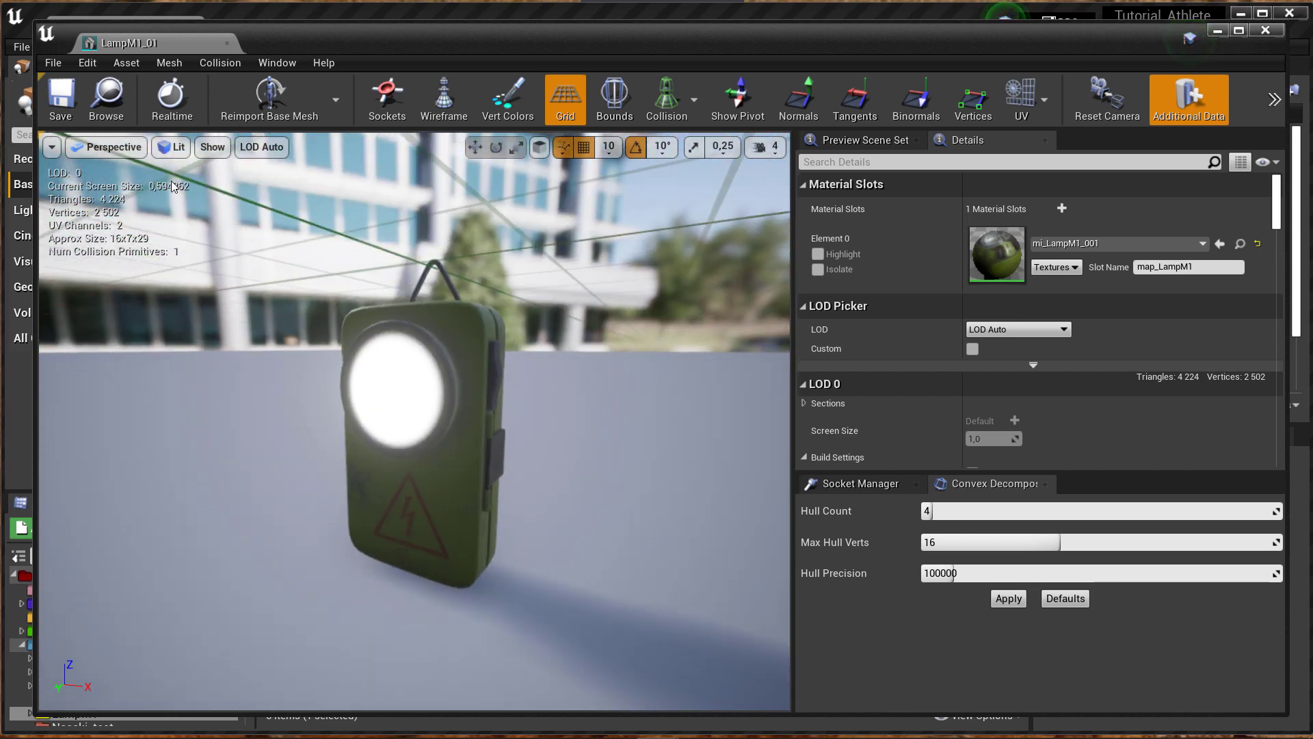
{"action": "left_click", "coordinate": [61, 102]}
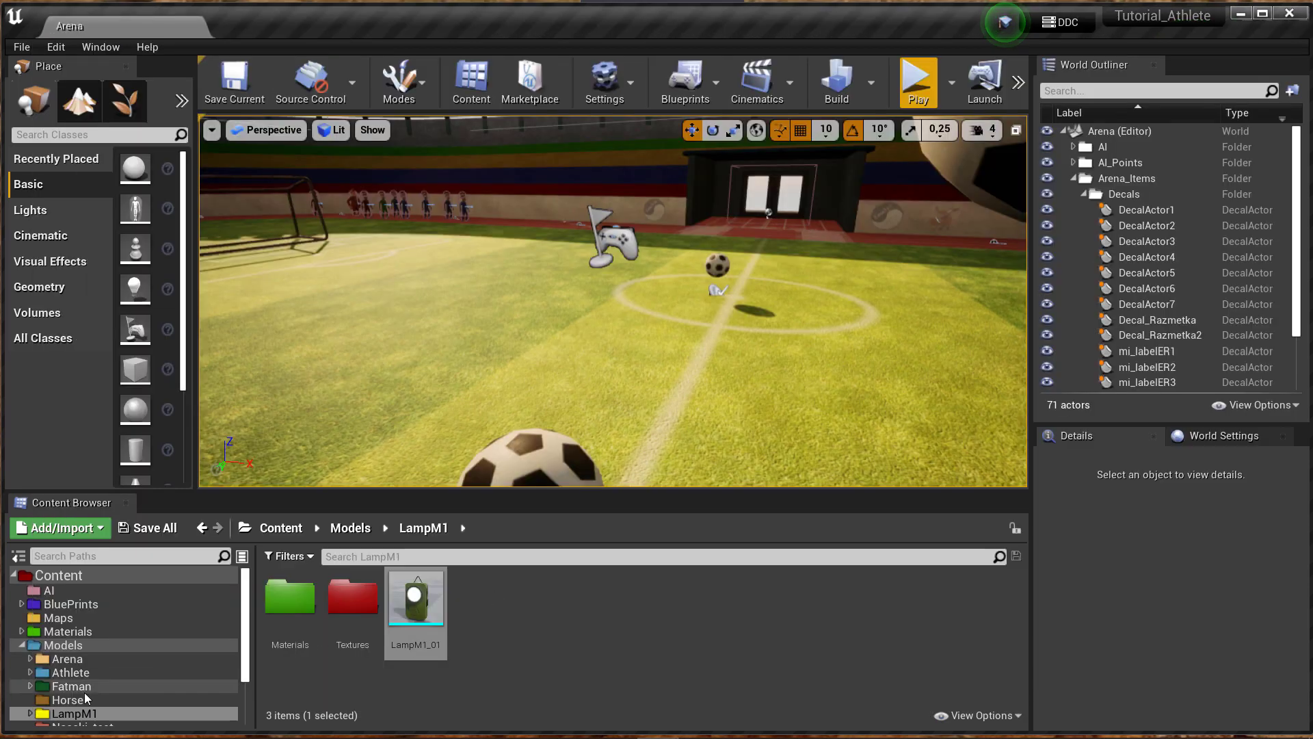
Browse to the Fatman folder and open the FATMAN_Tpose_Skeleton asset.
{"action": "left_click", "coordinate": [112, 669]}
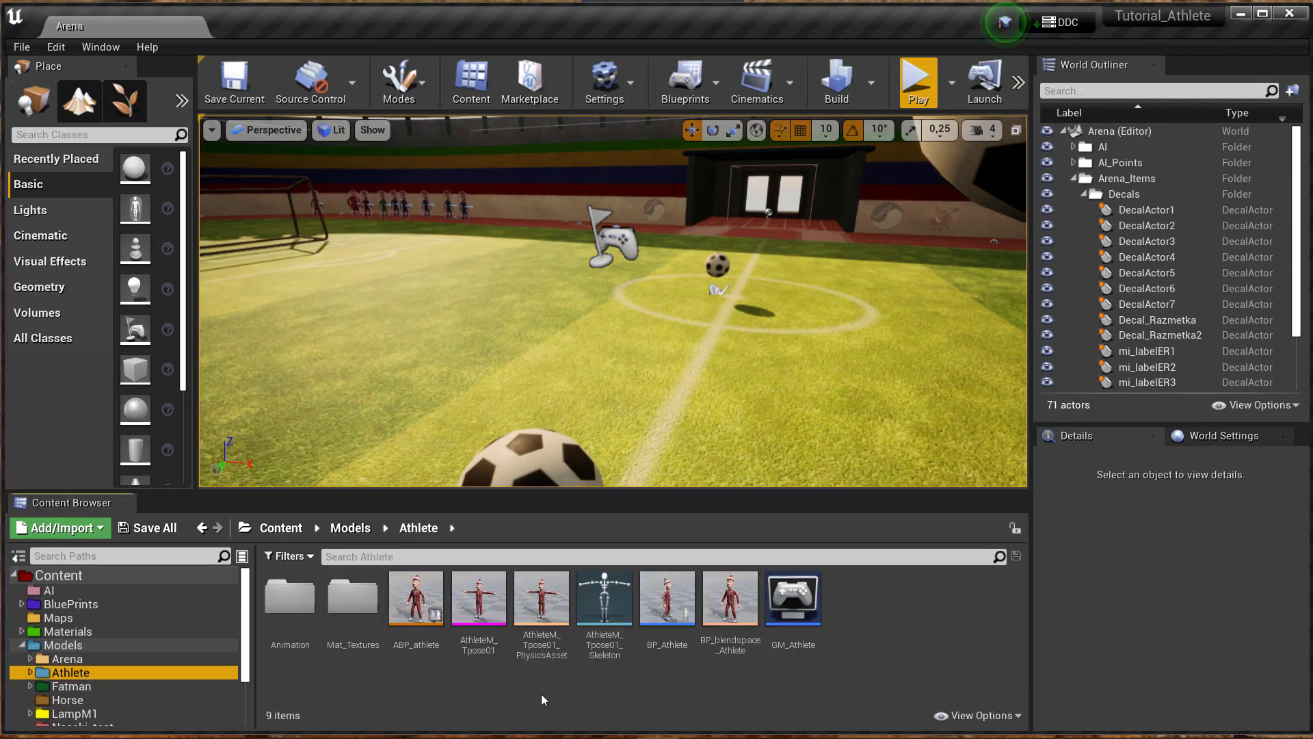
{"action": "left_click", "coordinate": [73, 689]}
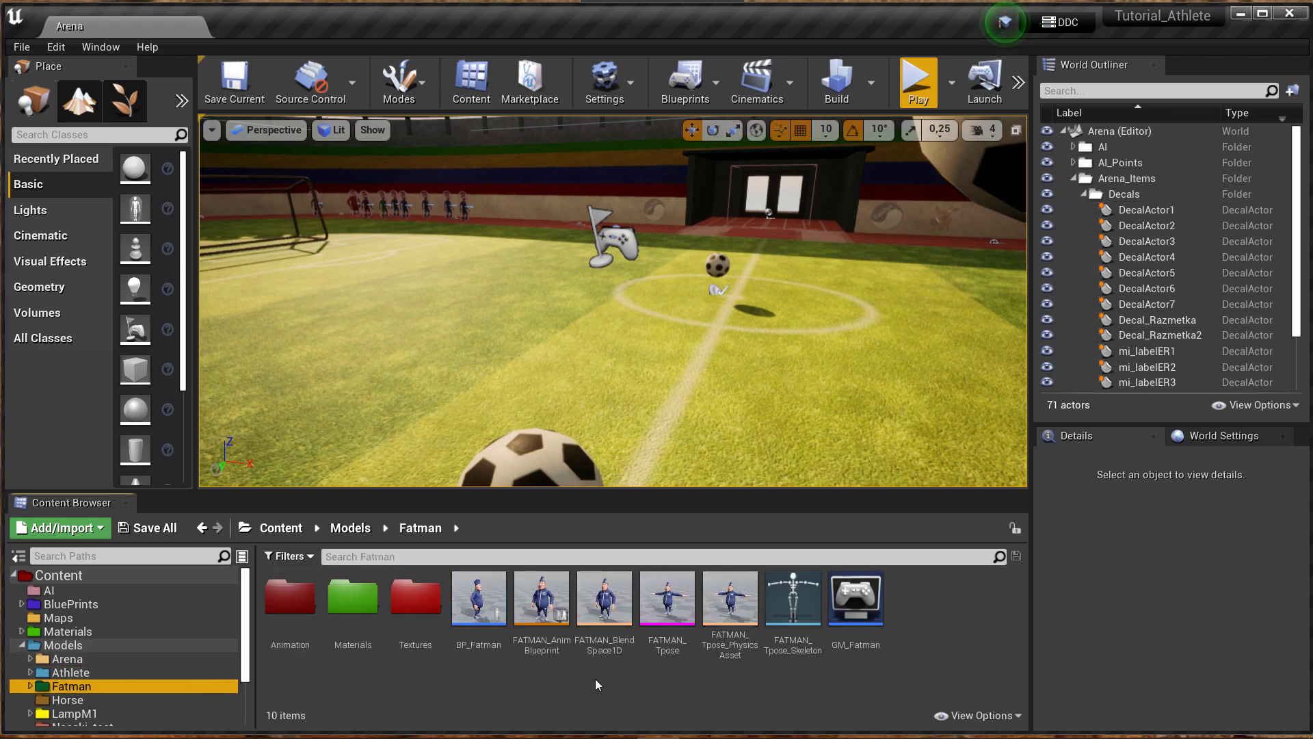
{"action": "left_click", "coordinate": [475, 614]}
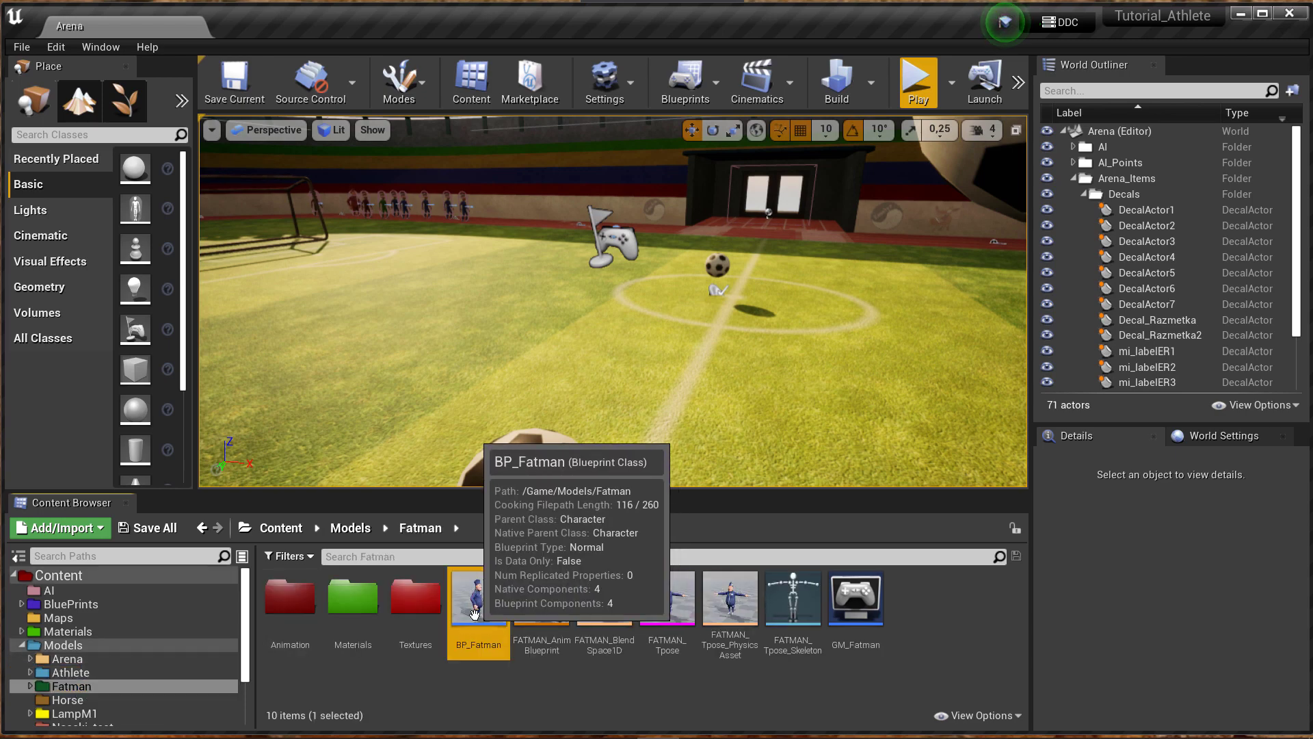
{"action": "left_click", "coordinate": [645, 691]}
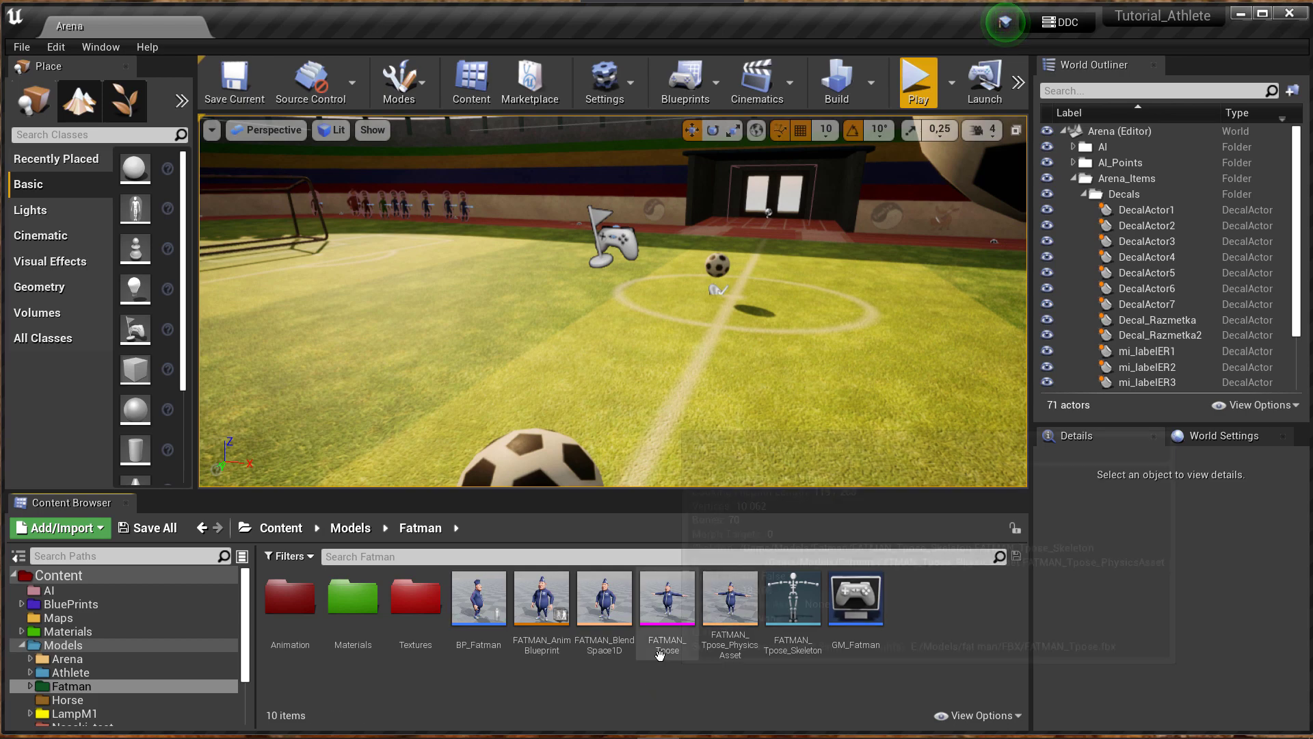
{"action": "double_click", "coordinate": [796, 608]}
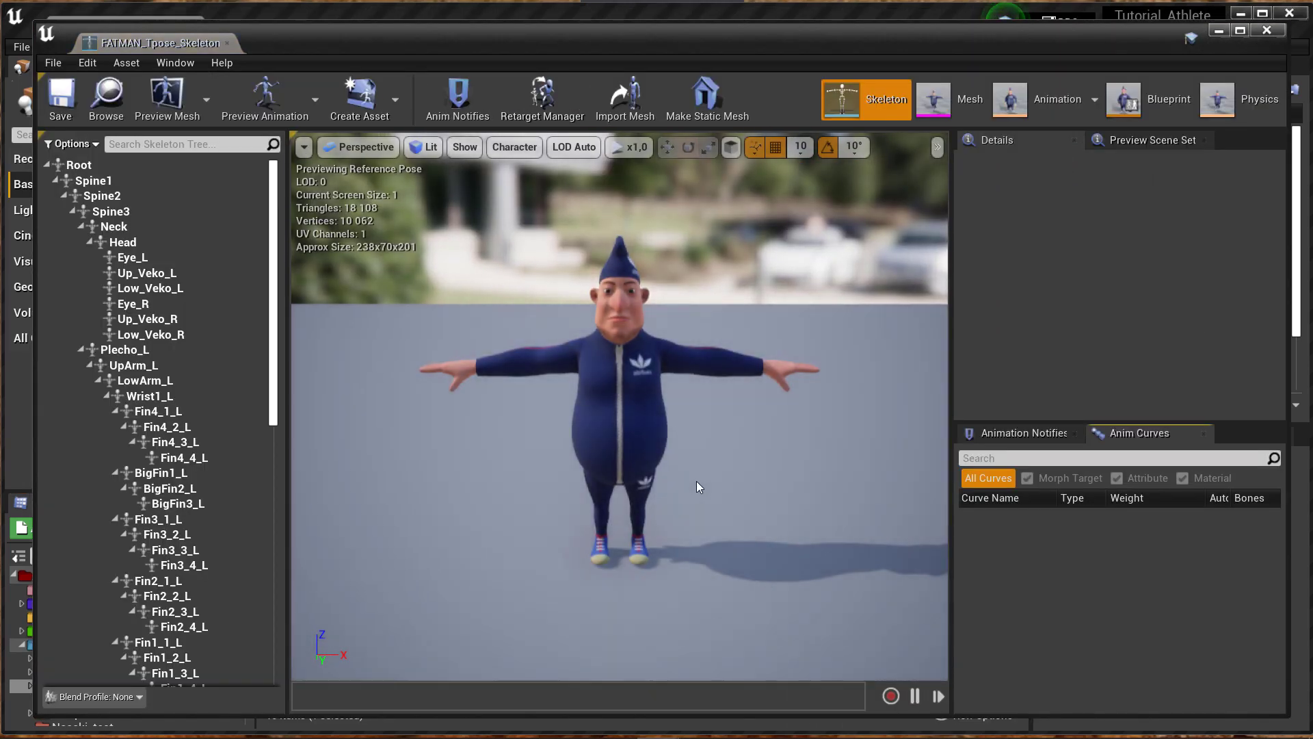
Frame the whole character and select the Spine3 chest bone in the Skeleton Tree.
{"action": "scroll", "coordinate": [592, 251], "scroll_direction": "up", "scroll_amount": 6}
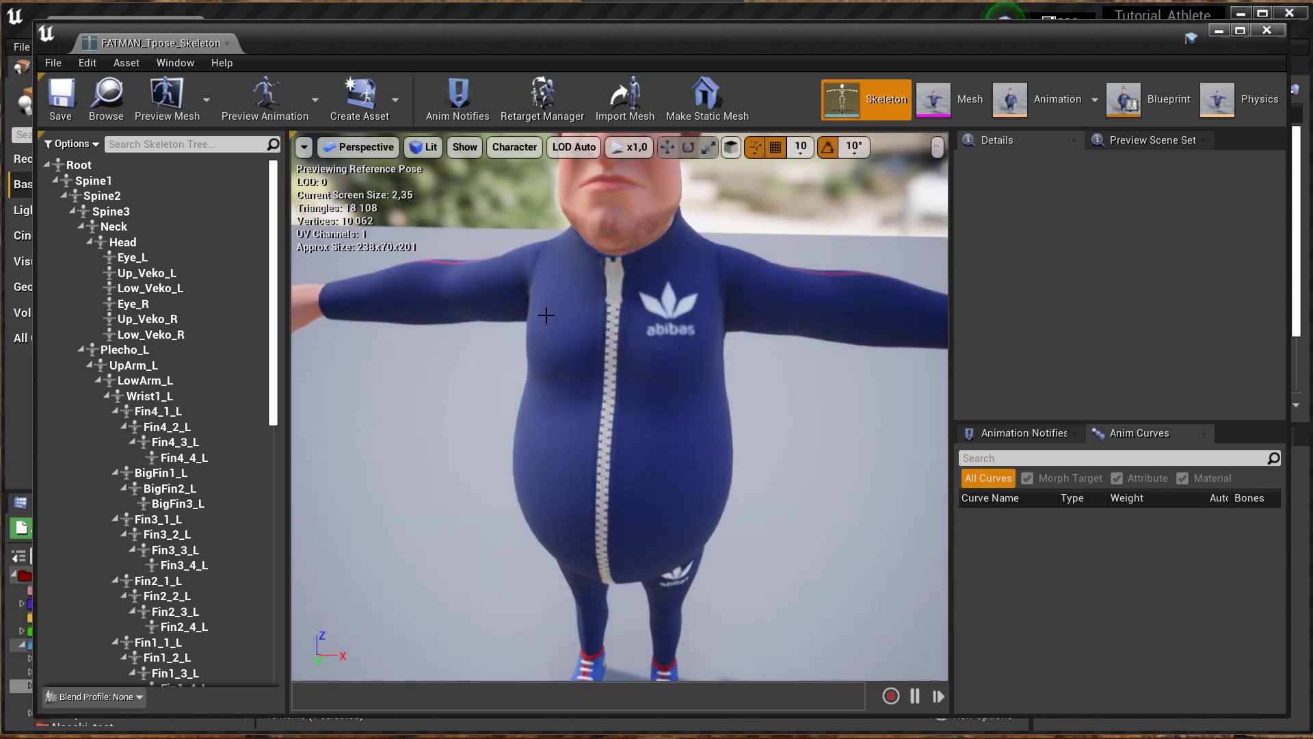
{"action": "left_click_drag", "start_coordinate": [546, 315], "coordinate": [546, 383]}
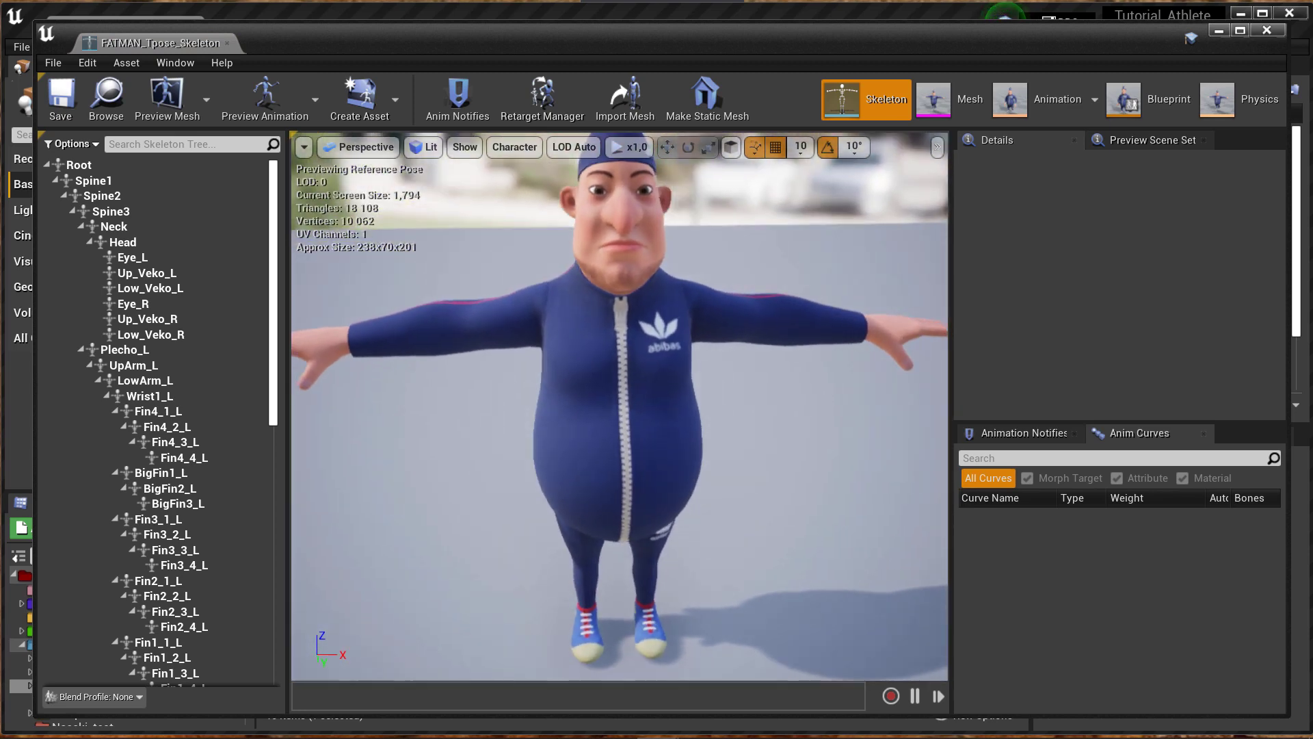
{"action": "left_click_drag", "start_coordinate": [585, 376], "coordinate": [602, 383], "text": "alt"}
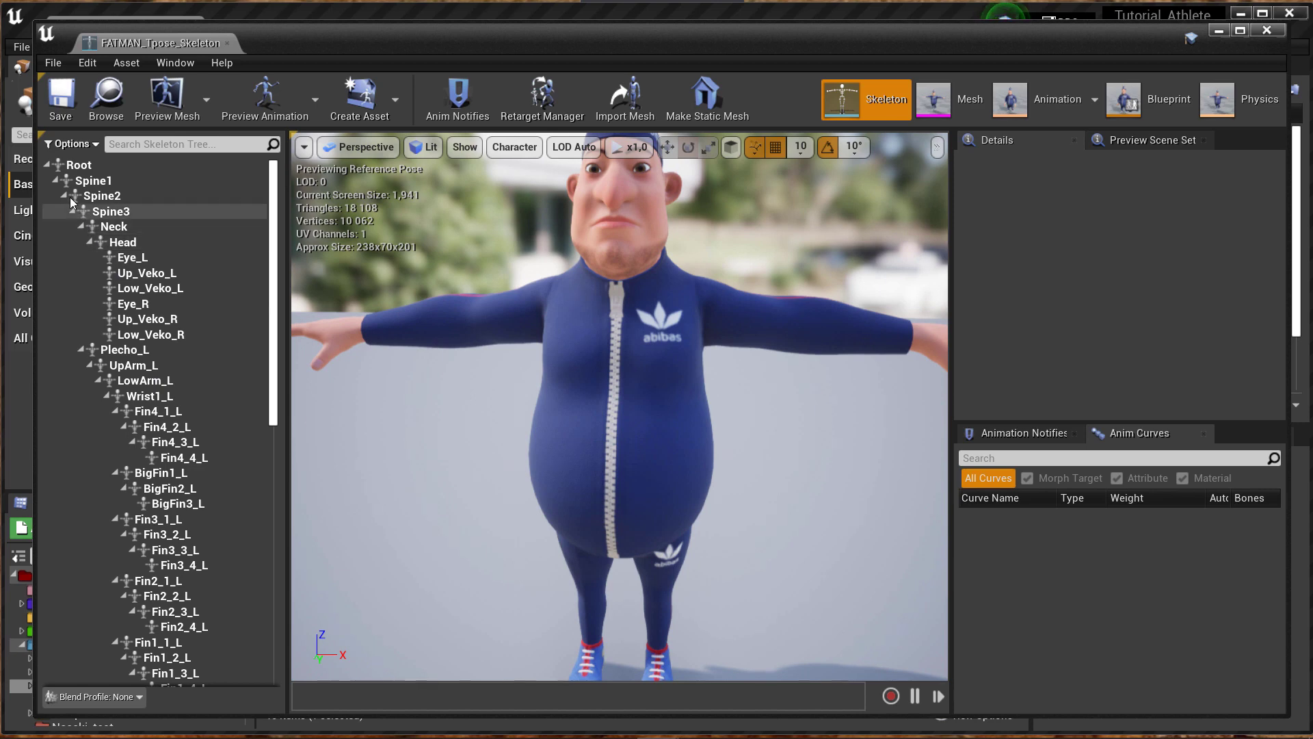
{"action": "left_click", "coordinate": [93, 197]}
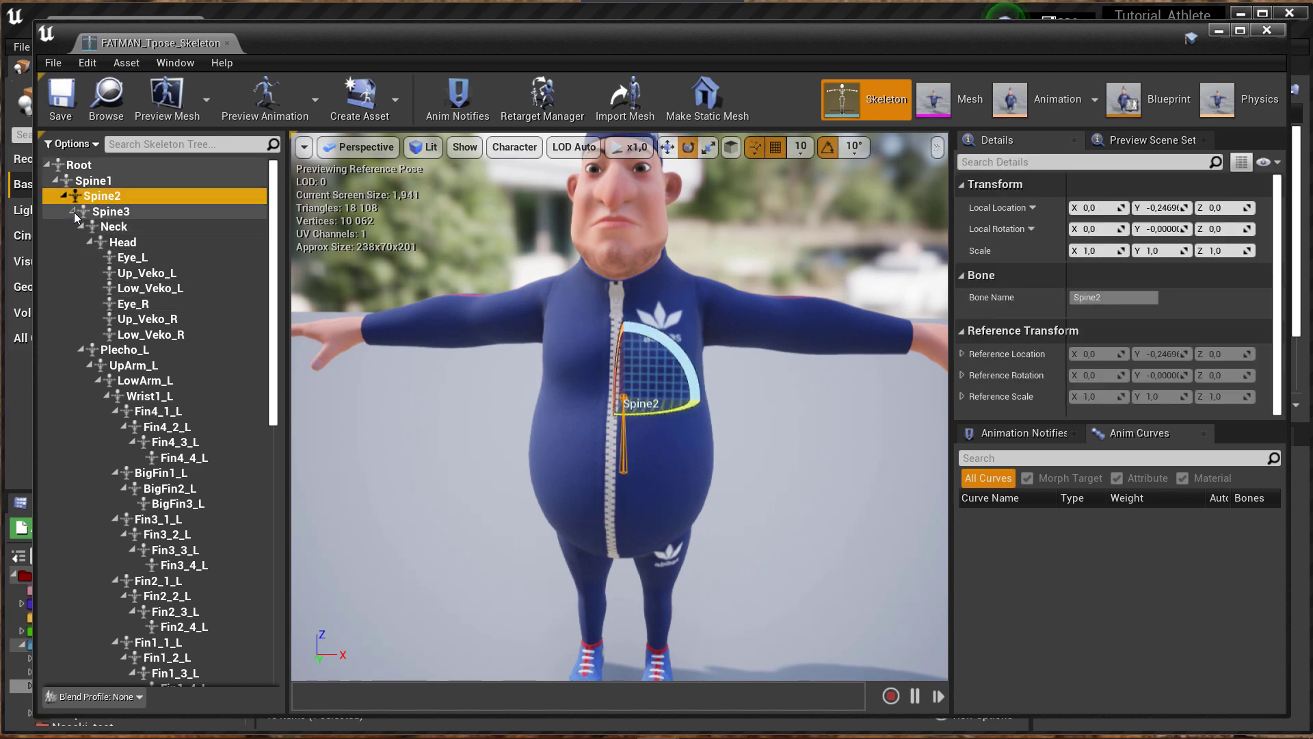
{"action": "left_click", "coordinate": [102, 211]}
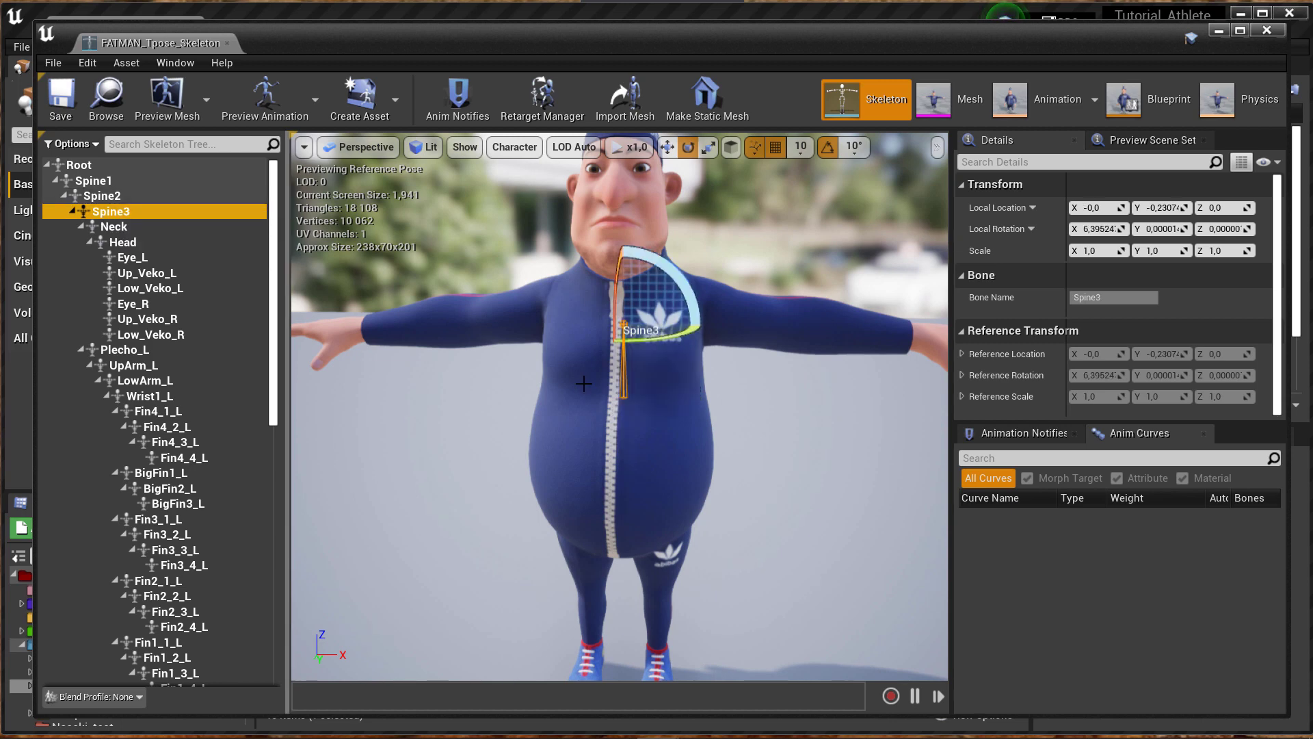
{"action": "mouse_move", "coordinate": [619, 471]}
{"action": "left_mouse_down"}
{"action": "mouse_move", "coordinate": [636, 471]}
{"action": "mouse_move", "coordinate": [616, 464]}
{"action": "left_mouse_up"}
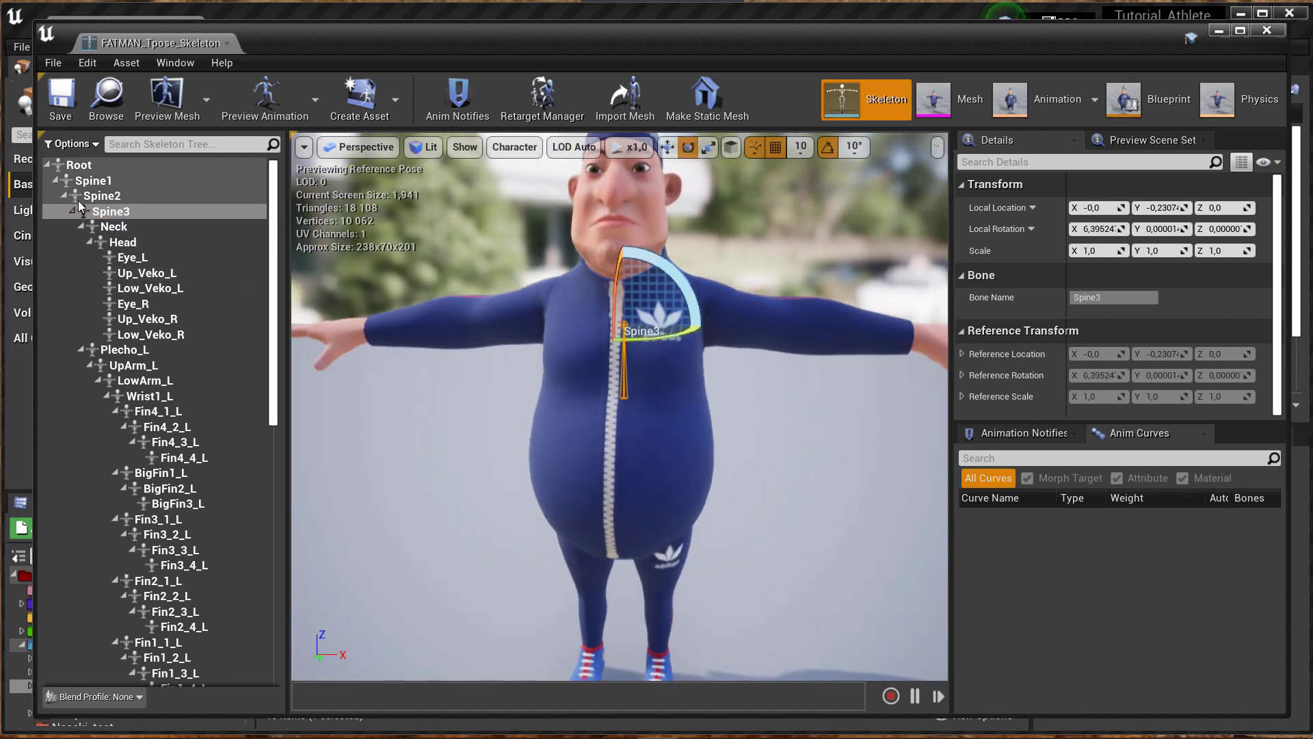
Add a socket to the Spine3 bone and rename it Lamp_Socket.
{"action": "right_click", "coordinate": [104, 214]}
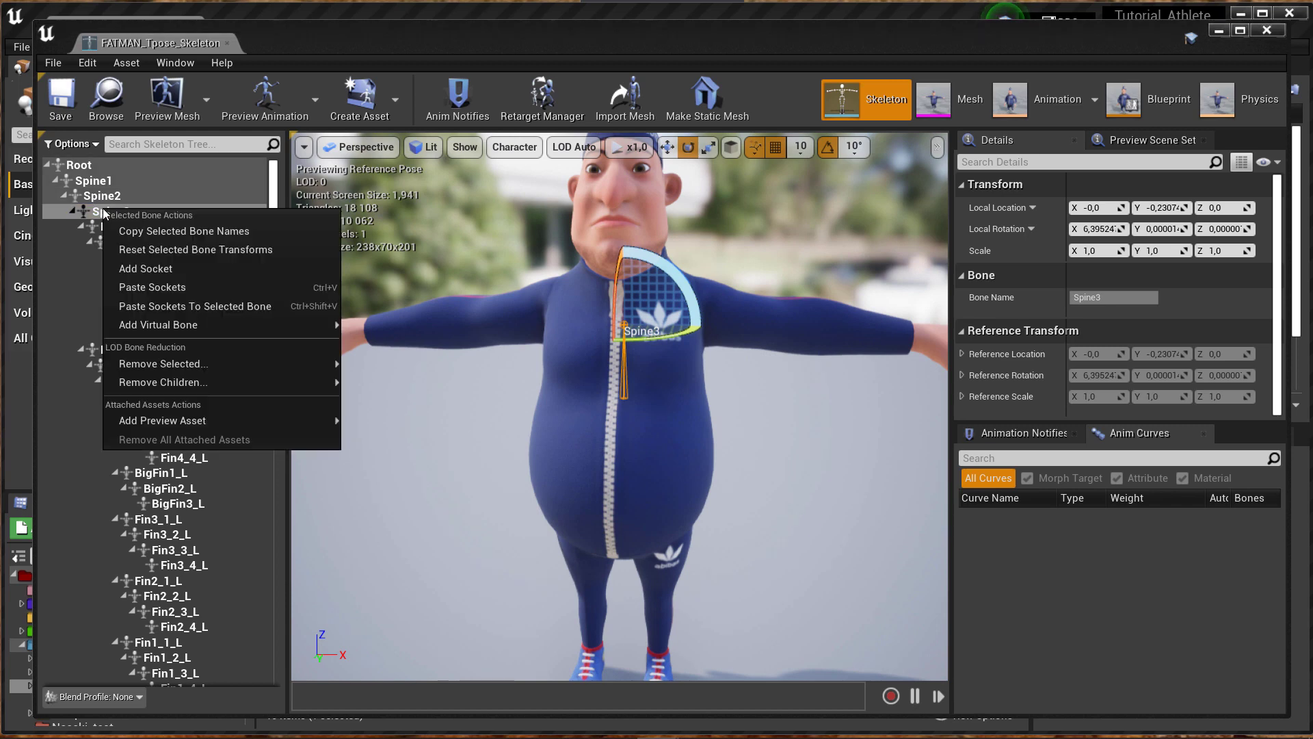
{"action": "left_click", "coordinate": [151, 268]}
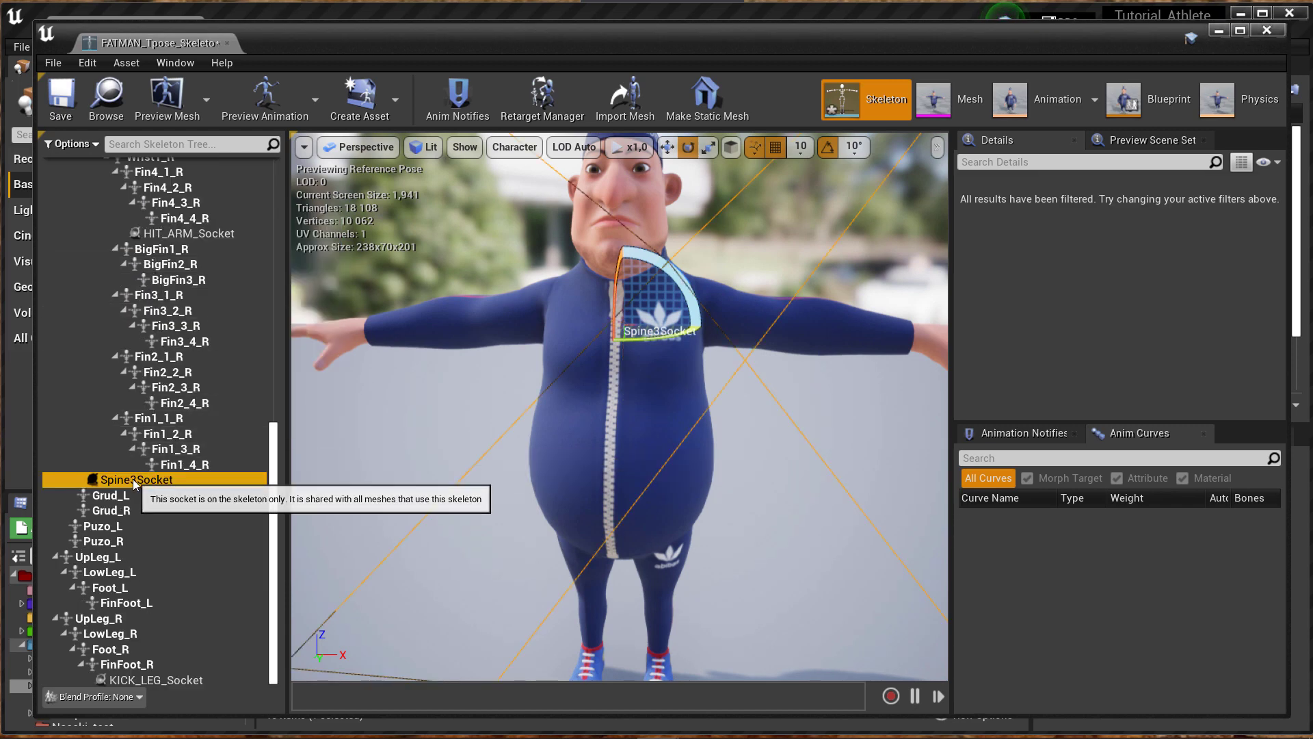
{"action": "left_click", "coordinate": [171, 481]}
{"action": "left_click", "coordinate": [173, 482]}
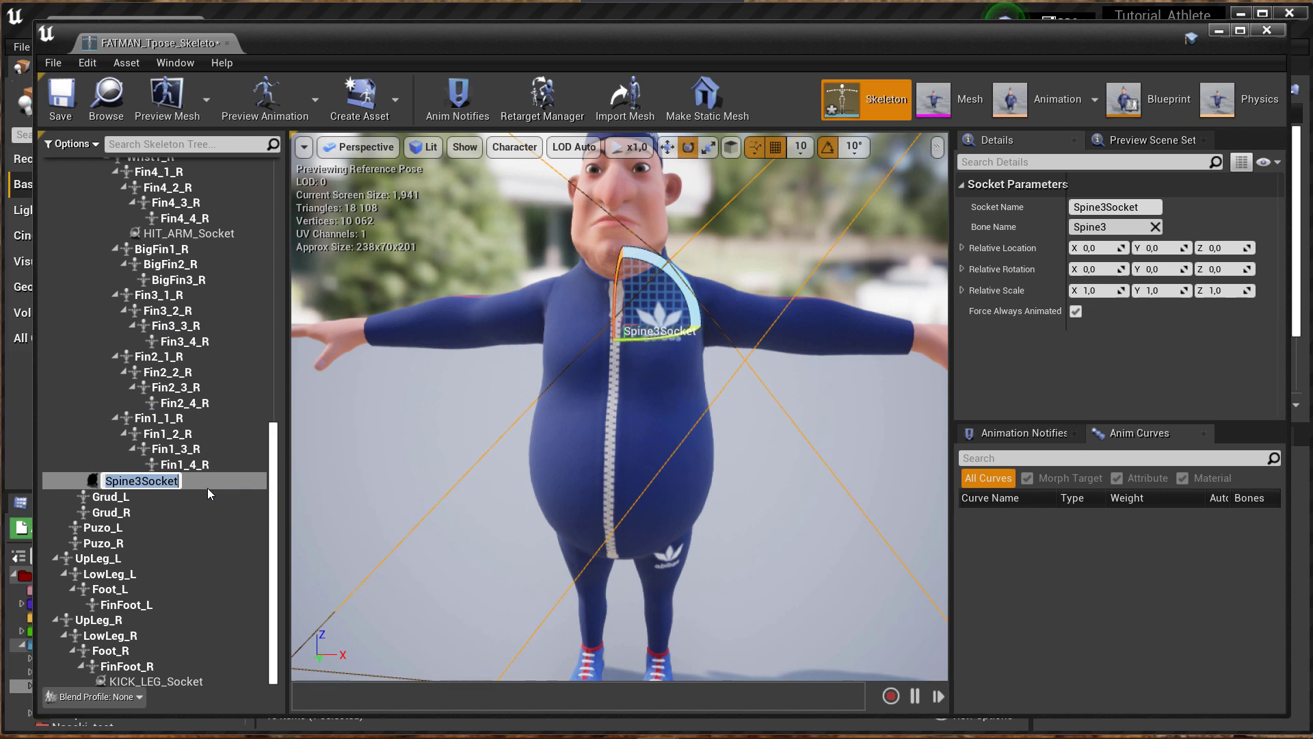
{"action": "type", "text": "L"}
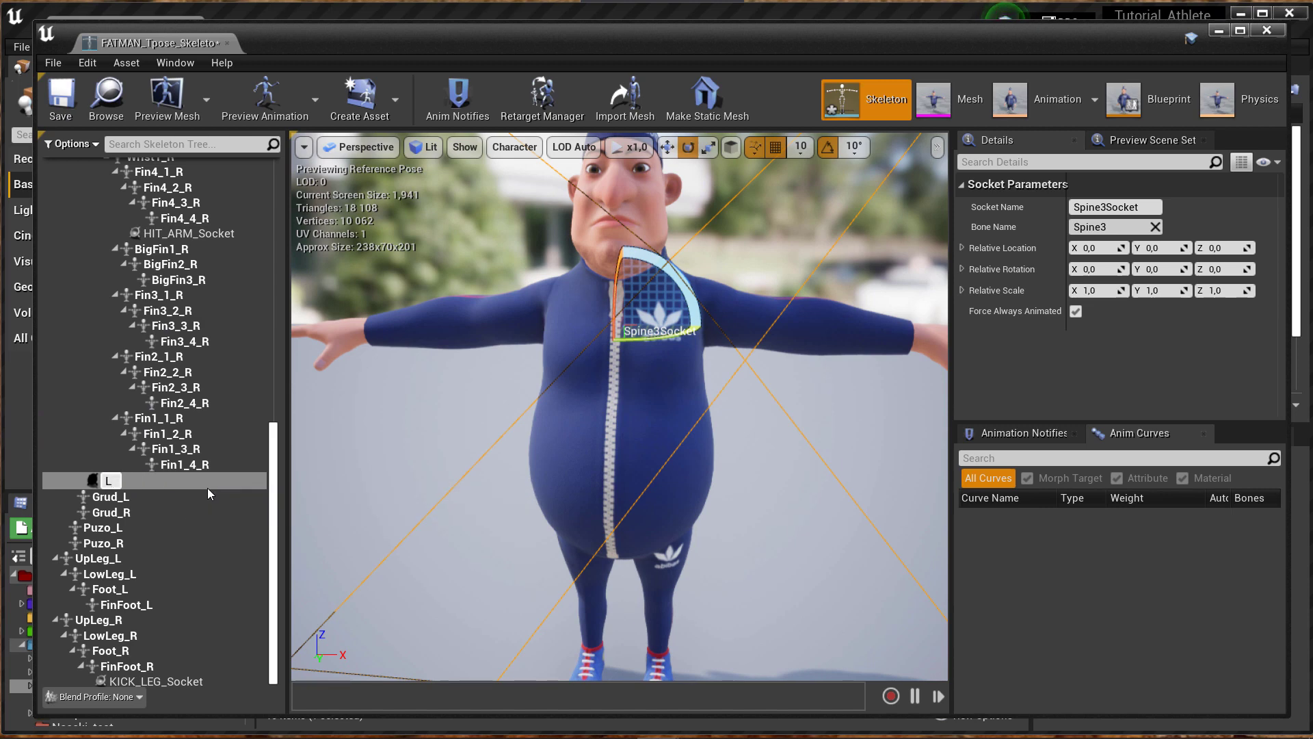
{"action": "type", "text": "amp_"}
{"action": "type", "text": "Socket"}
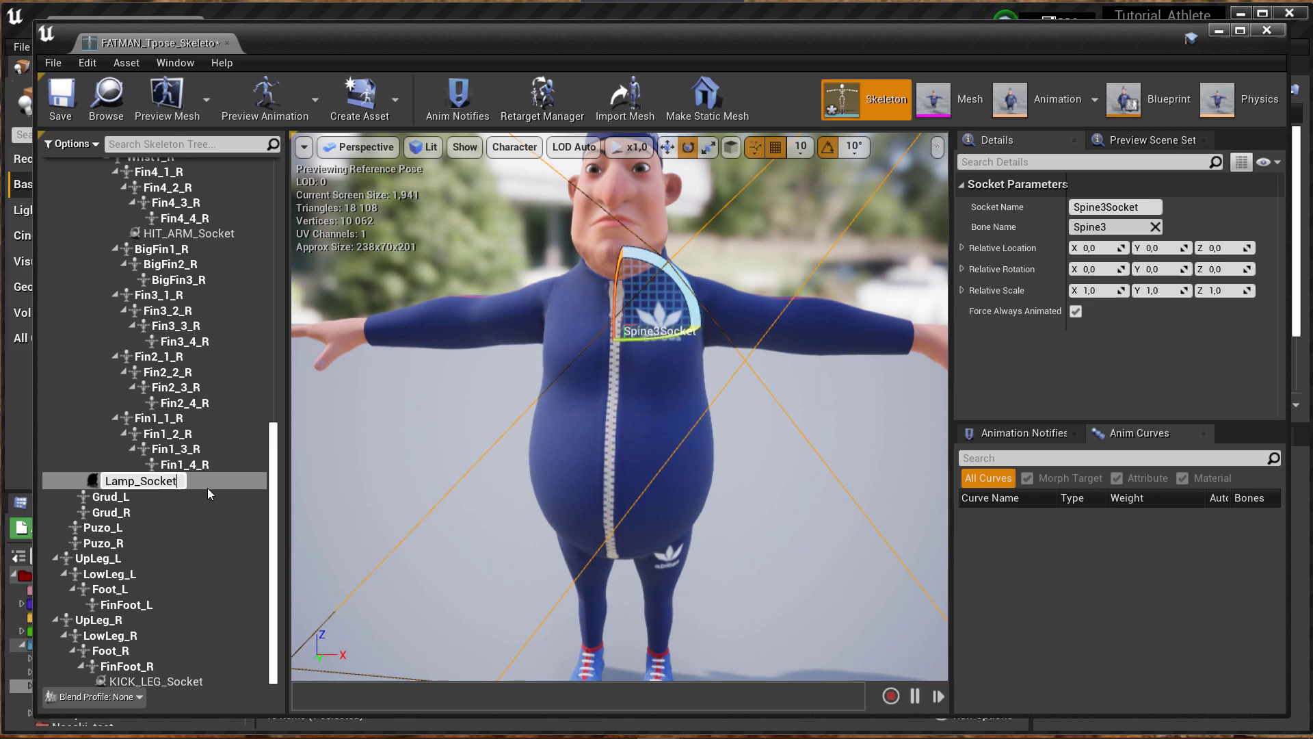
{"action": "key", "text": "Return"}
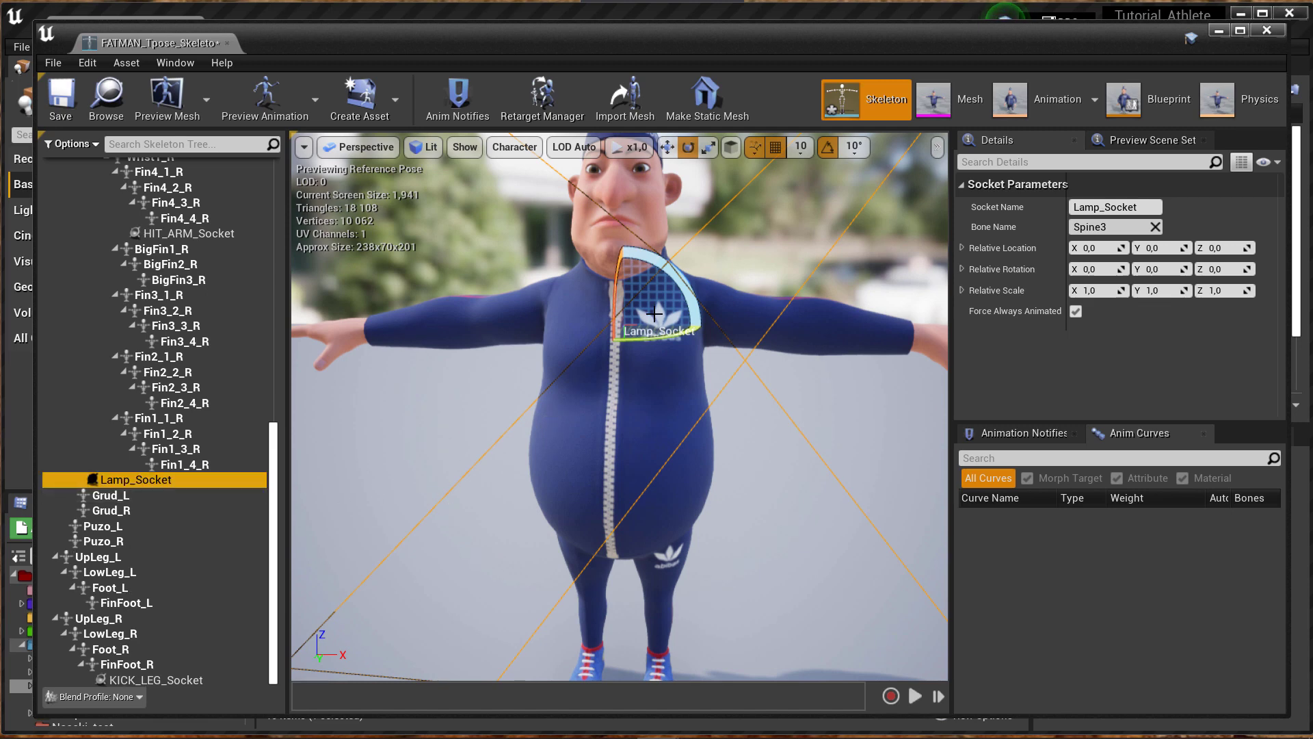
Set Lamp_Socket's Relative Scale X, Y and Z to 0.002 in Socket Parameters.
{"action": "scroll", "coordinate": [756, 433], "scroll_direction": "down", "scroll_amount": 10}
{"action": "type", "text": ".002"}
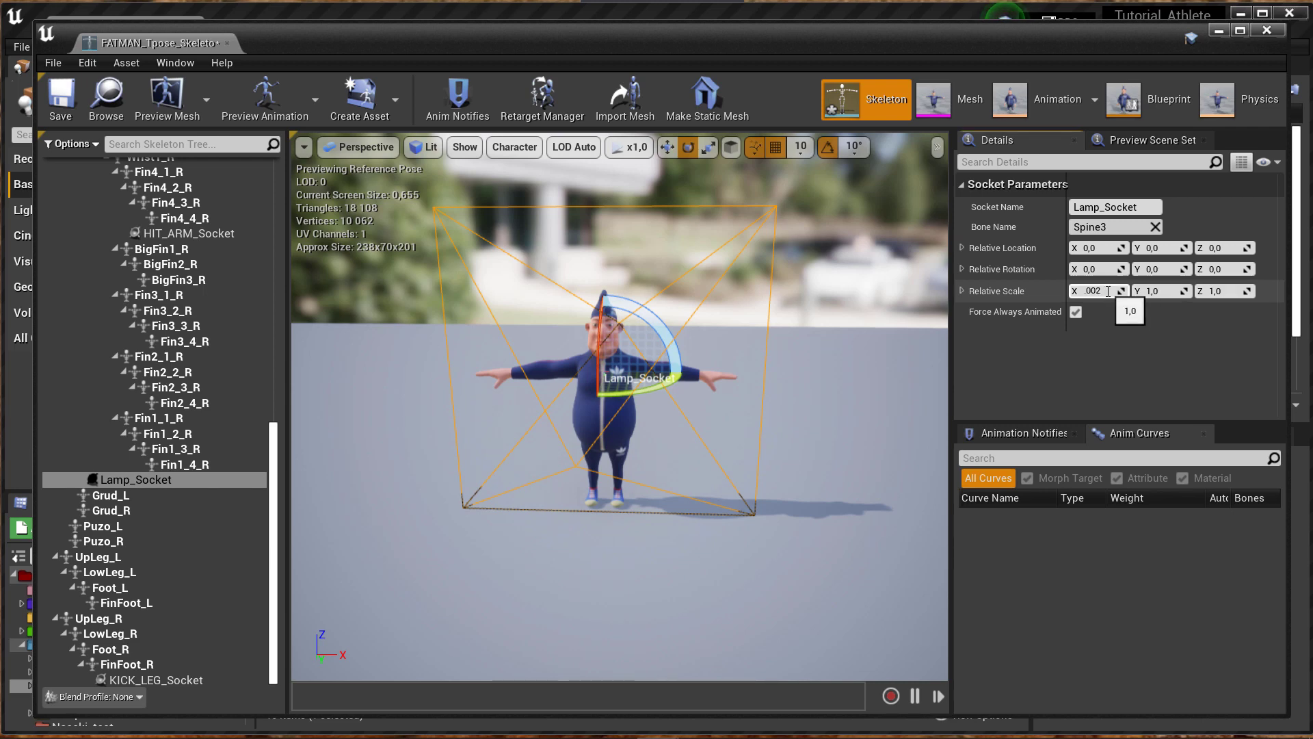
{"action": "key", "text": "Return"}
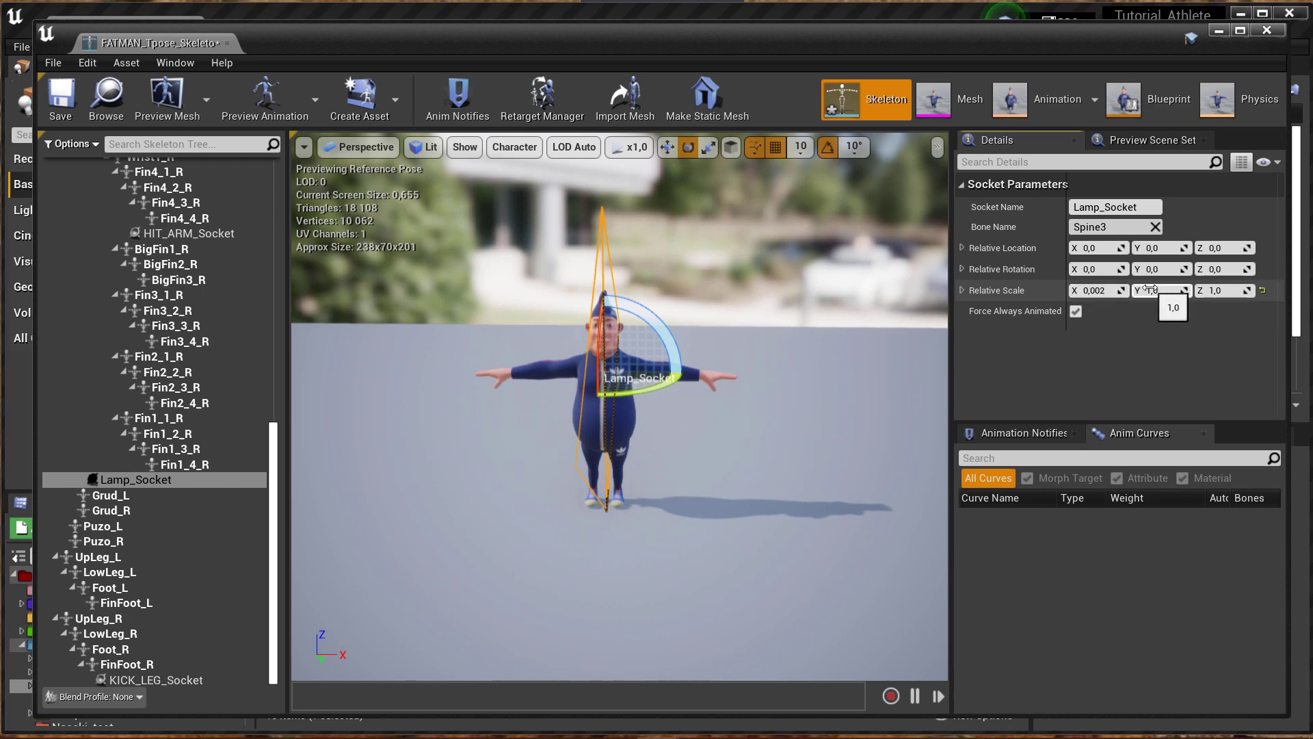
{"action": "left_click", "coordinate": [1219, 290]}
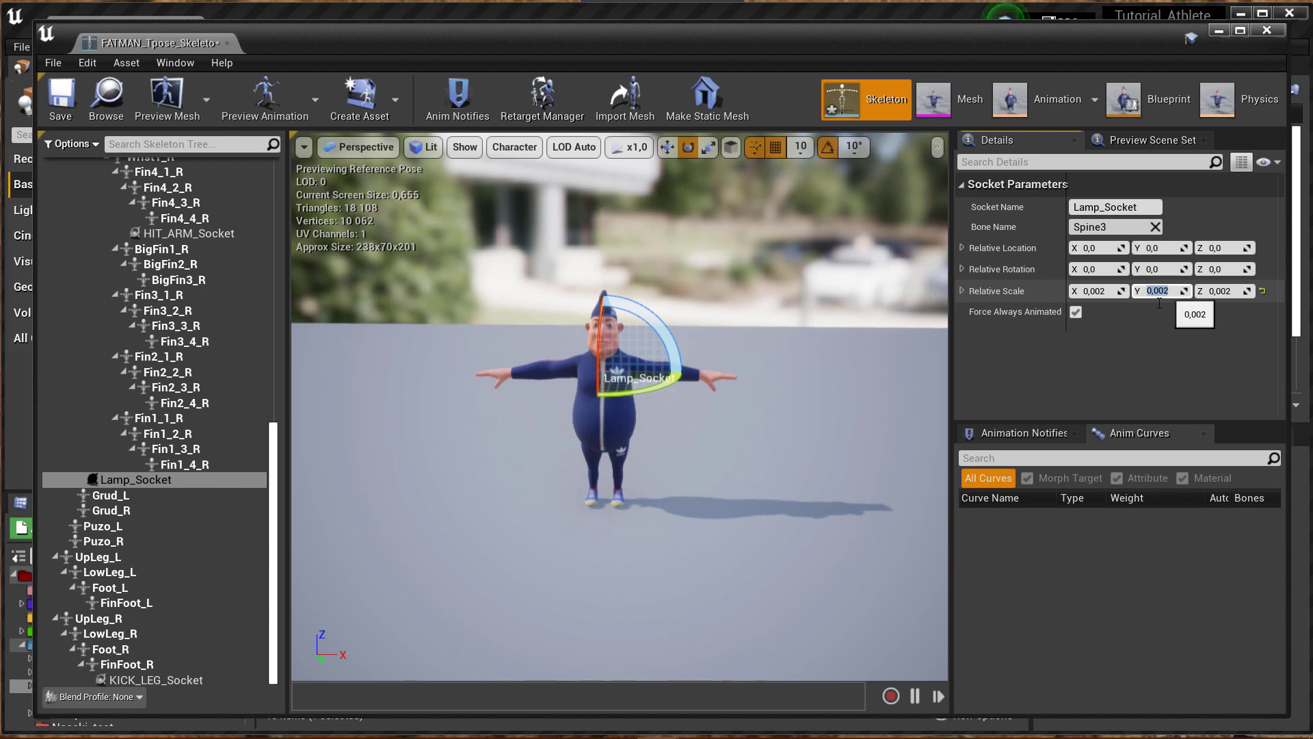
{"action": "key", "text": "Return"}
{"action": "scroll", "coordinate": [620, 406], "scroll_direction": "up", "scroll_amount": 5}
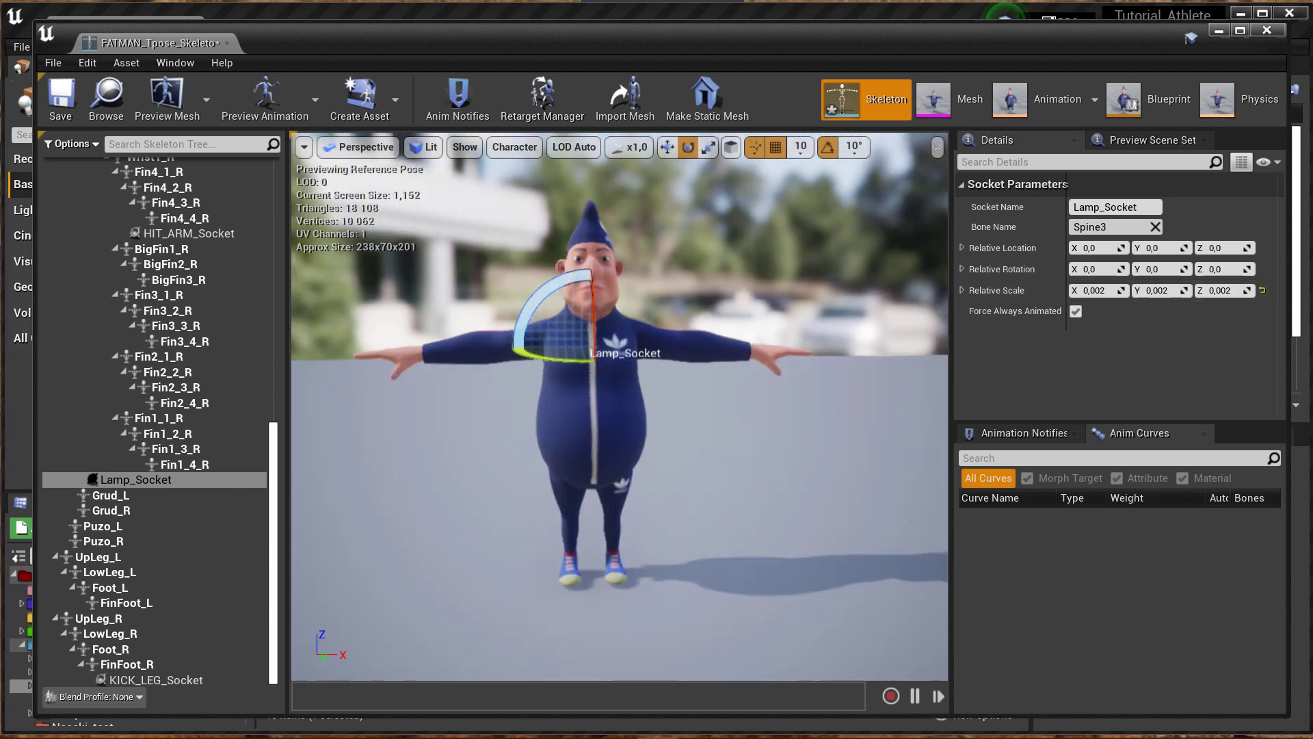
Switch to the Right ortho view and shift Lamp_Socket along X with the gizmo.
{"action": "left_click_drag", "start_coordinate": [620, 405], "coordinate": [602, 383]}
{"action": "left_click", "coordinate": [347, 151]}
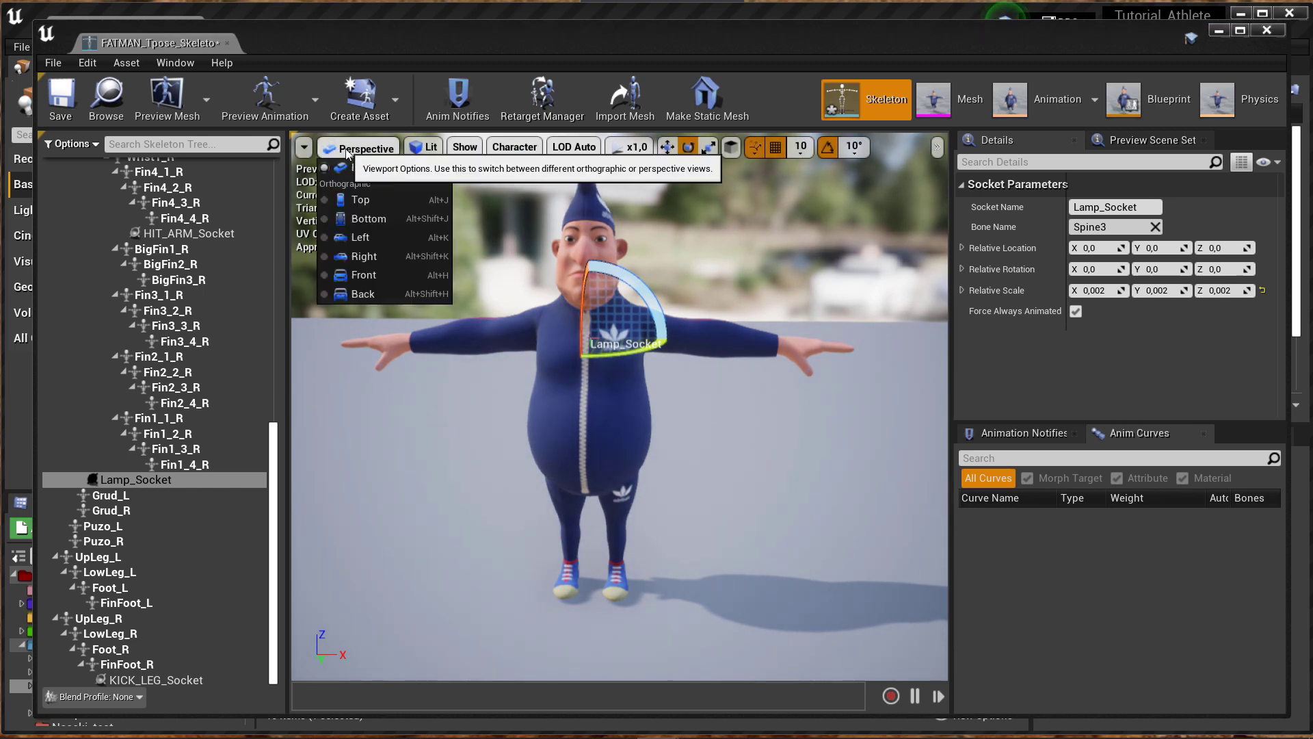
{"action": "left_click", "coordinate": [379, 242]}
{"action": "scroll", "coordinate": [760, 396], "scroll_direction": "down", "scroll_amount": 1}
{"action": "scroll", "coordinate": [680, 397], "scroll_direction": "down", "scroll_amount": 1}
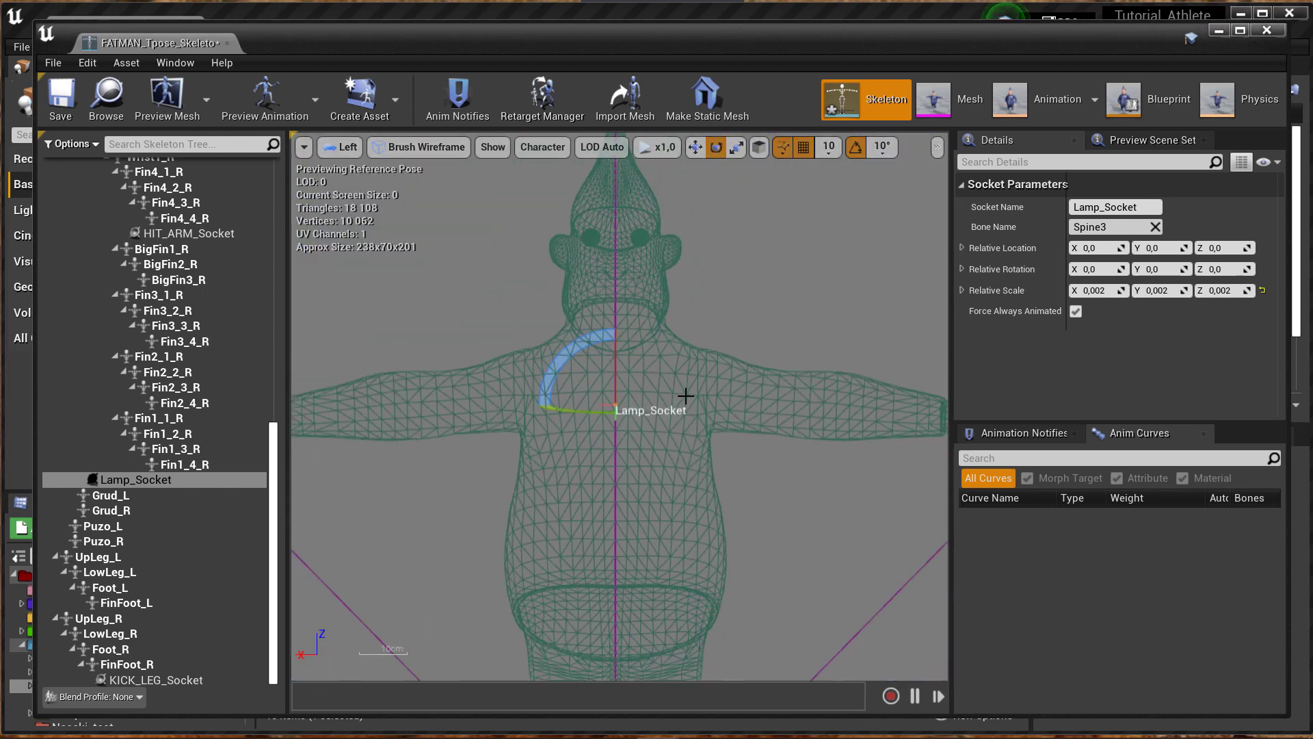
{"action": "scroll", "coordinate": [684, 396], "scroll_direction": "down", "scroll_amount": 2}
{"action": "scroll", "coordinate": [729, 448], "scroll_direction": "up", "scroll_amount": 1}
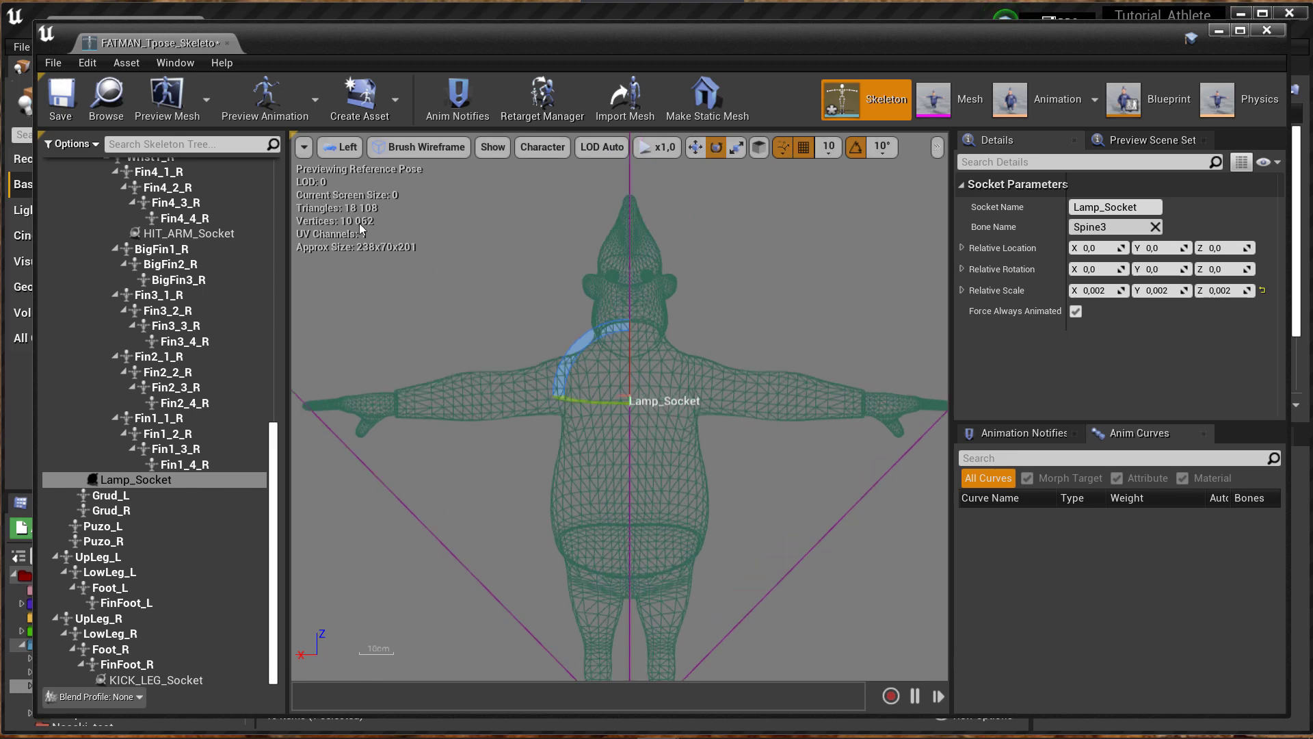
{"action": "left_click", "coordinate": [342, 147]}
{"action": "left_click", "coordinate": [373, 254]}
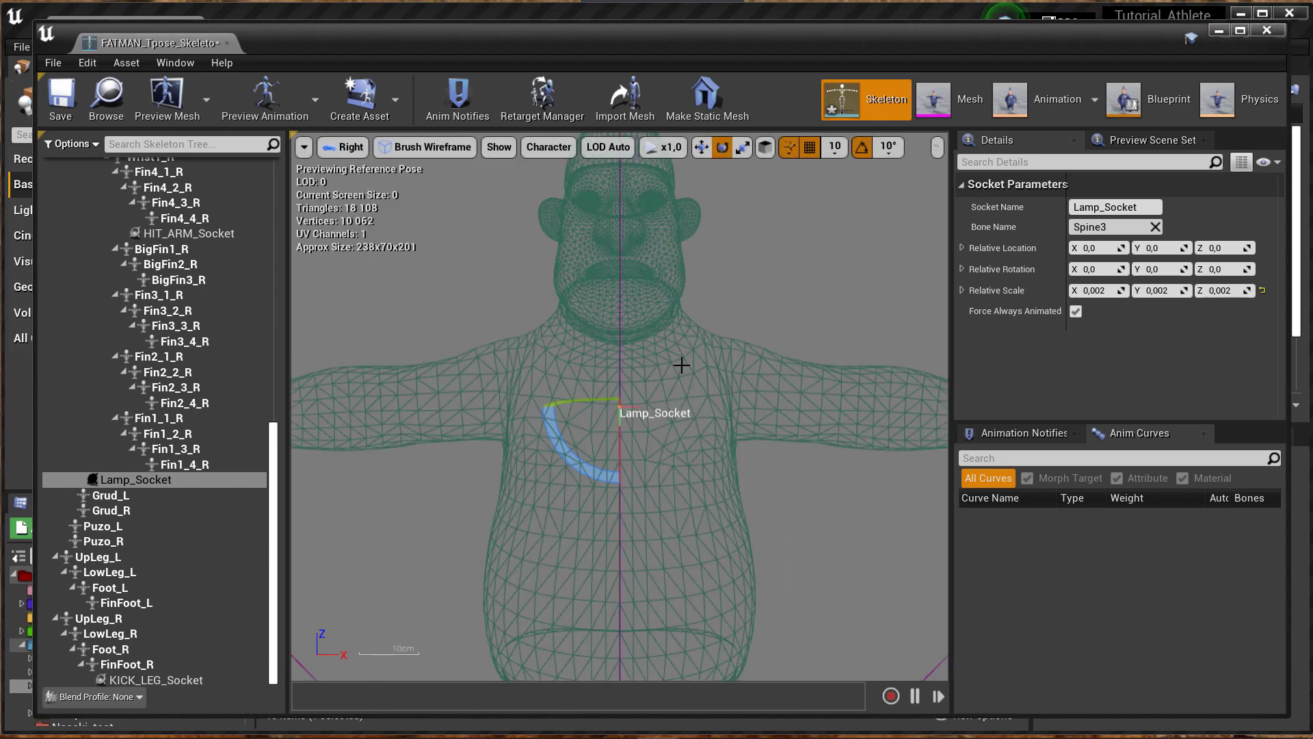
{"action": "scroll", "coordinate": [680, 363], "scroll_direction": "up", "scroll_amount": 1}
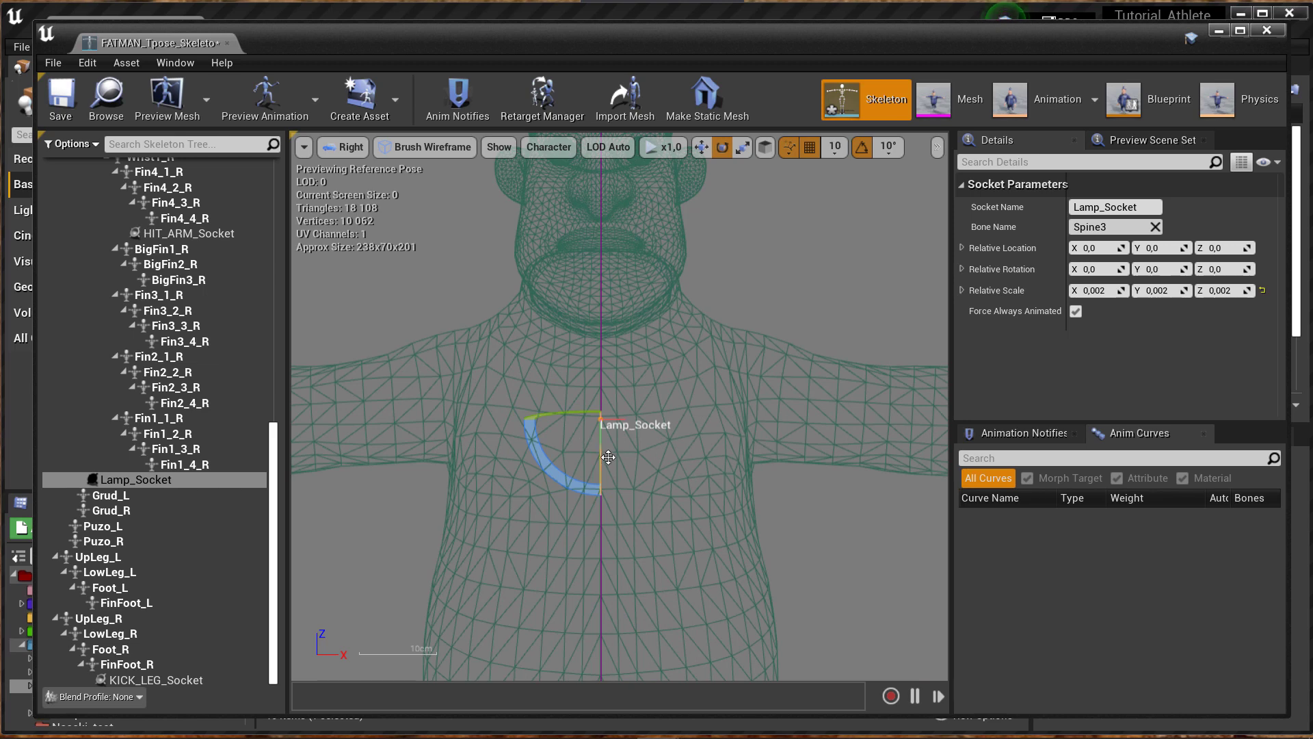
{"action": "key", "text": "r"}
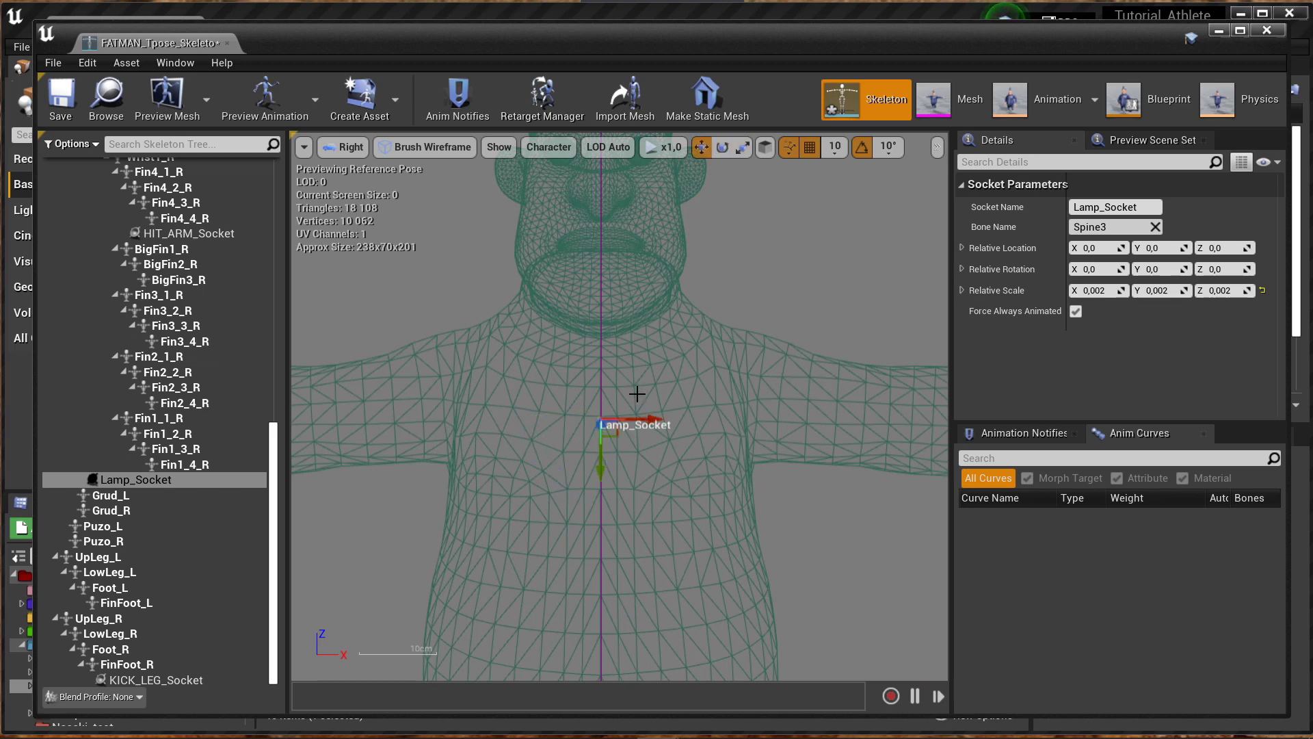
{"action": "left_click_drag", "start_coordinate": [648, 422], "coordinate": [573, 425]}
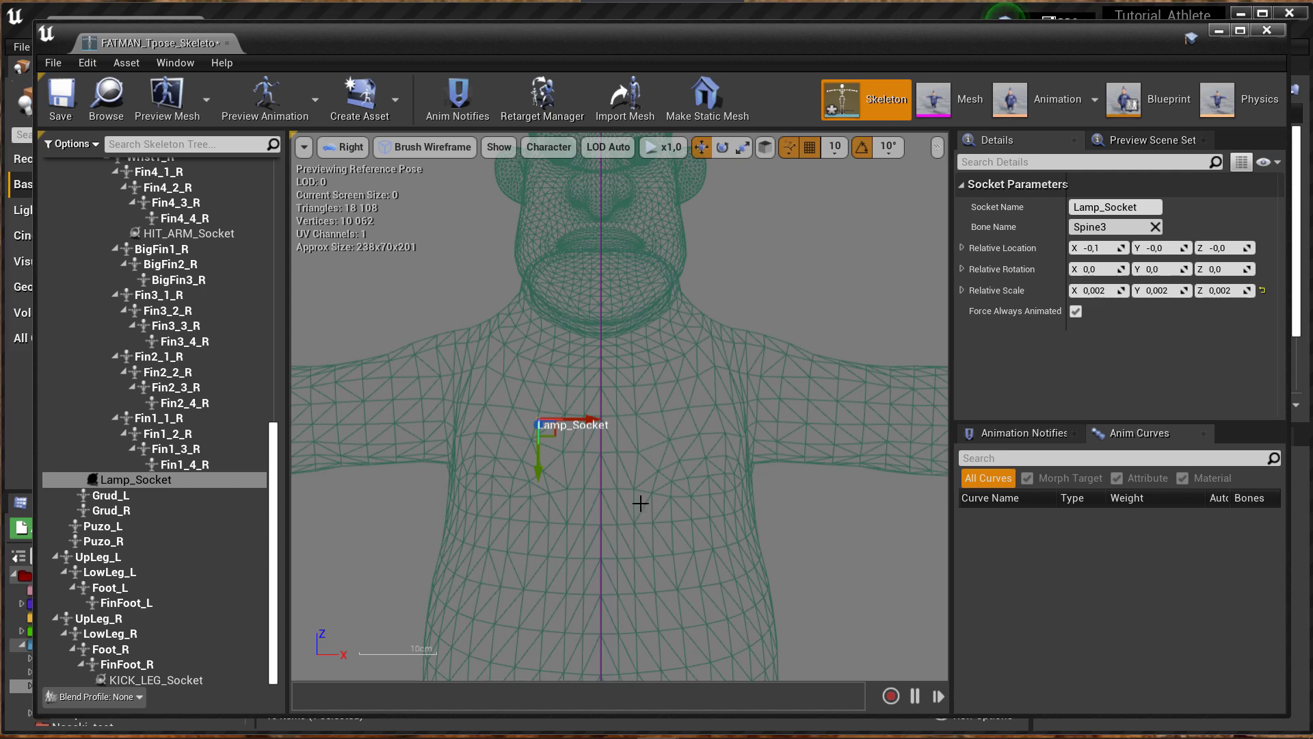
Check the socket in the Front ortho view, return to lit Perspective, then go back to Arena.
{"action": "left_click", "coordinate": [346, 146]}
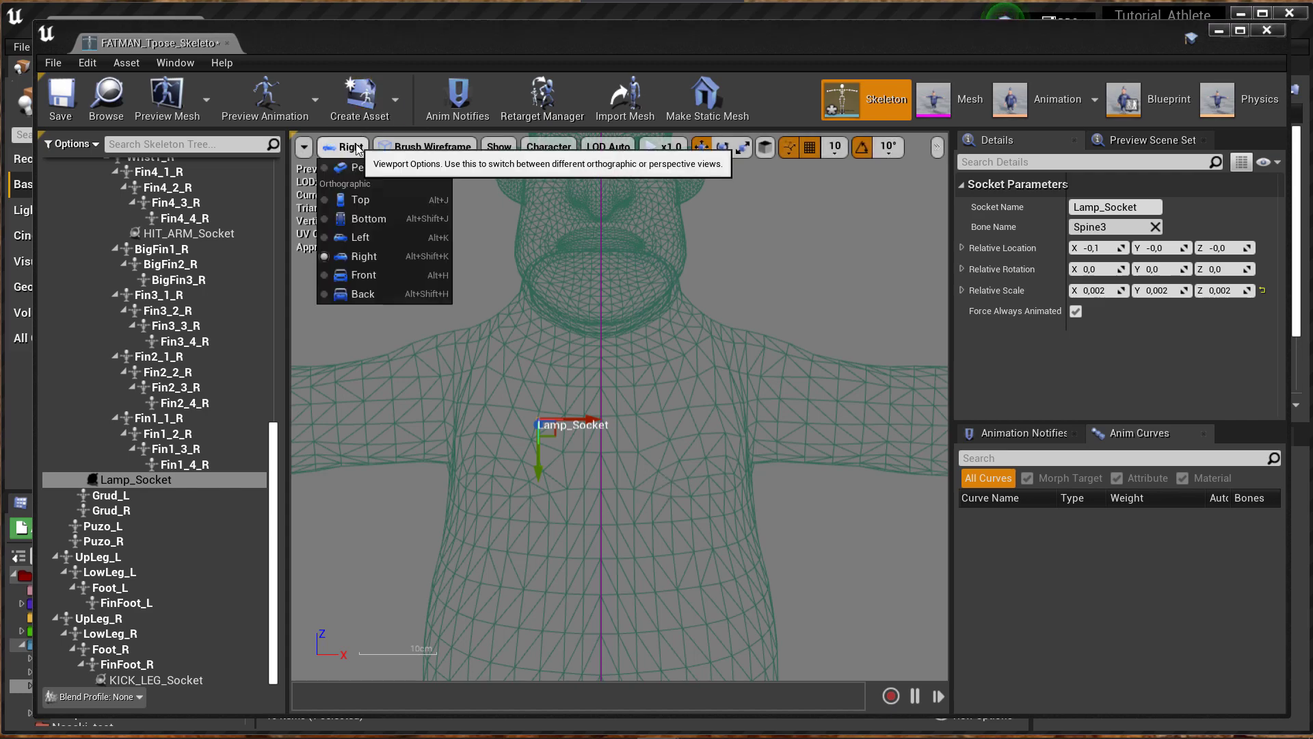
{"action": "left_click", "coordinate": [376, 266]}
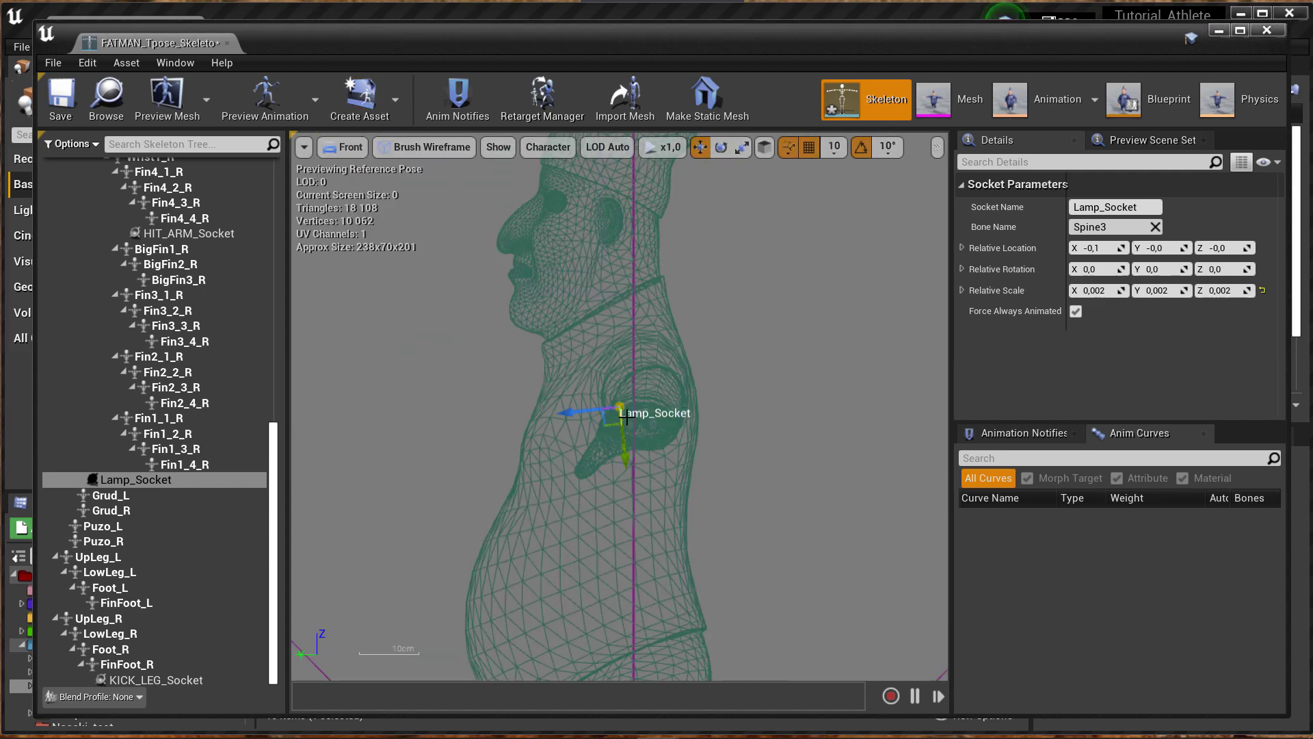
{"action": "scroll", "coordinate": [595, 443], "scroll_direction": "up", "scroll_amount": 1}
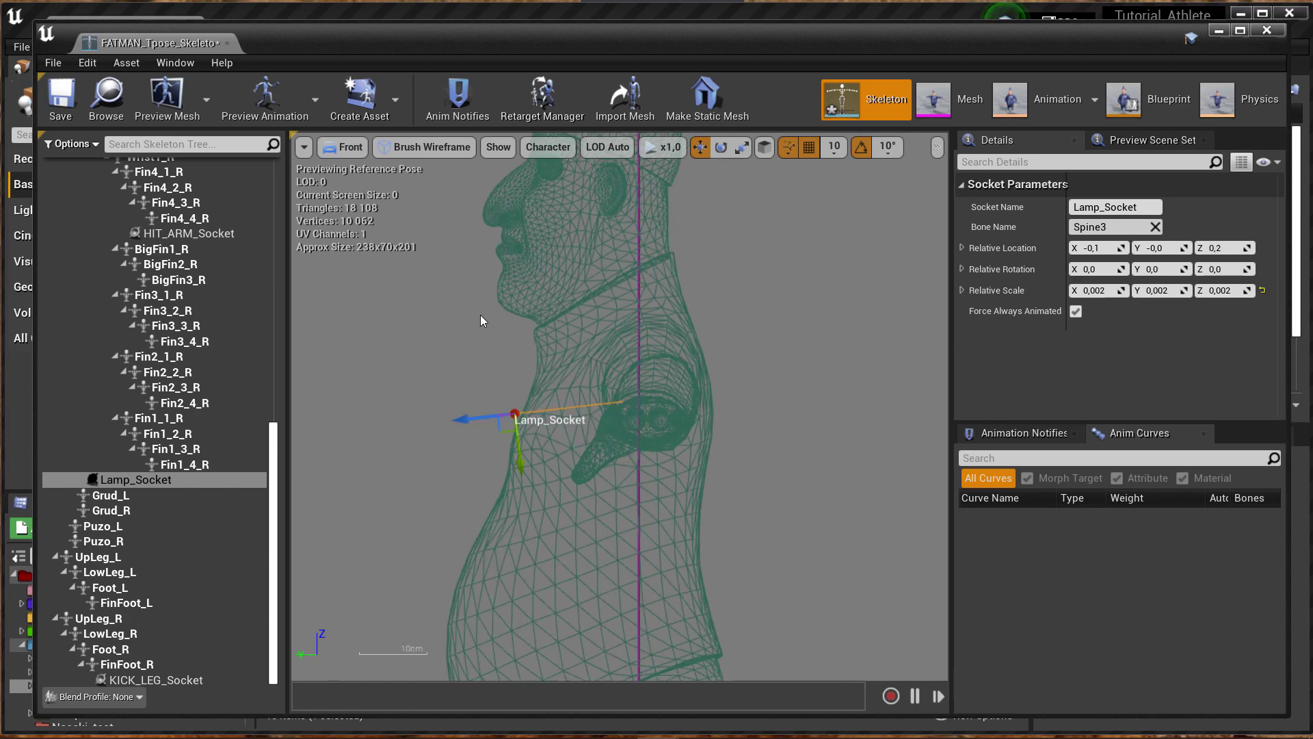
{"action": "left_click", "coordinate": [347, 152]}
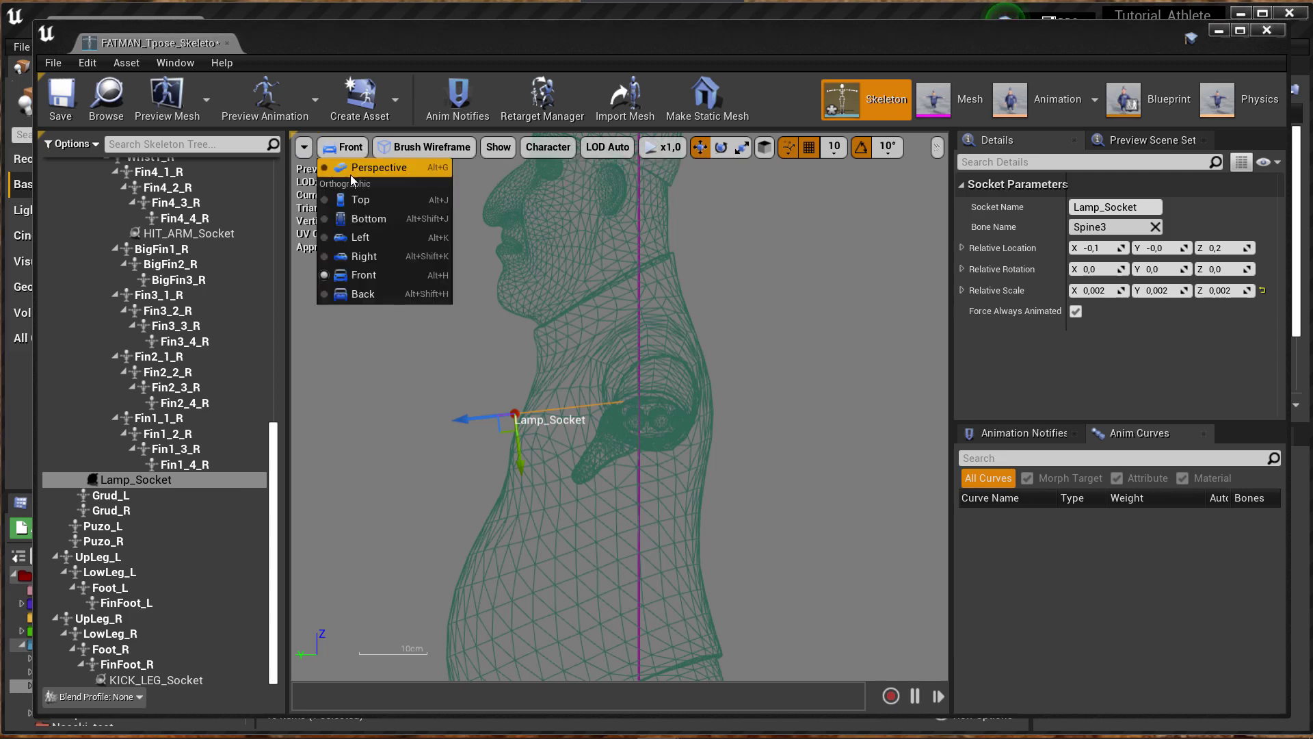
{"action": "left_click", "coordinate": [352, 174]}
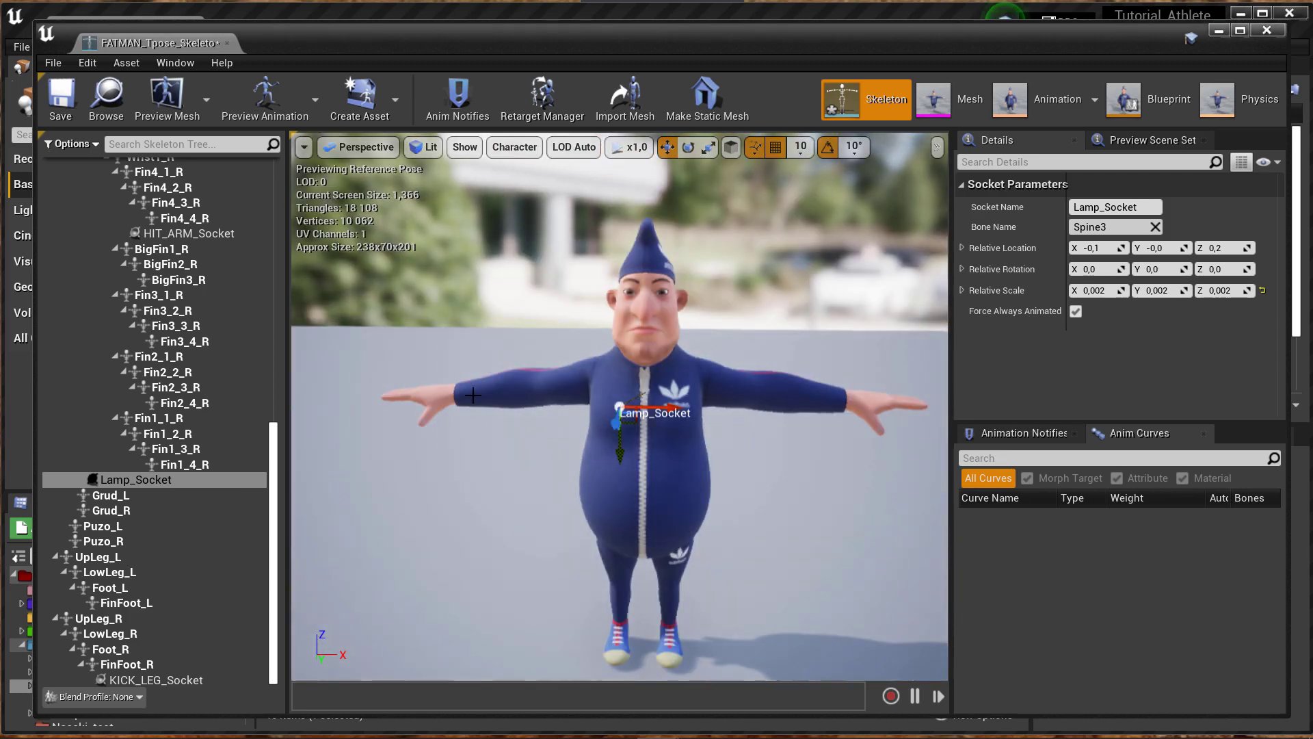
{"action": "left_click_drag", "start_coordinate": [464, 471], "coordinate": [424, 445], "text": "alt"}
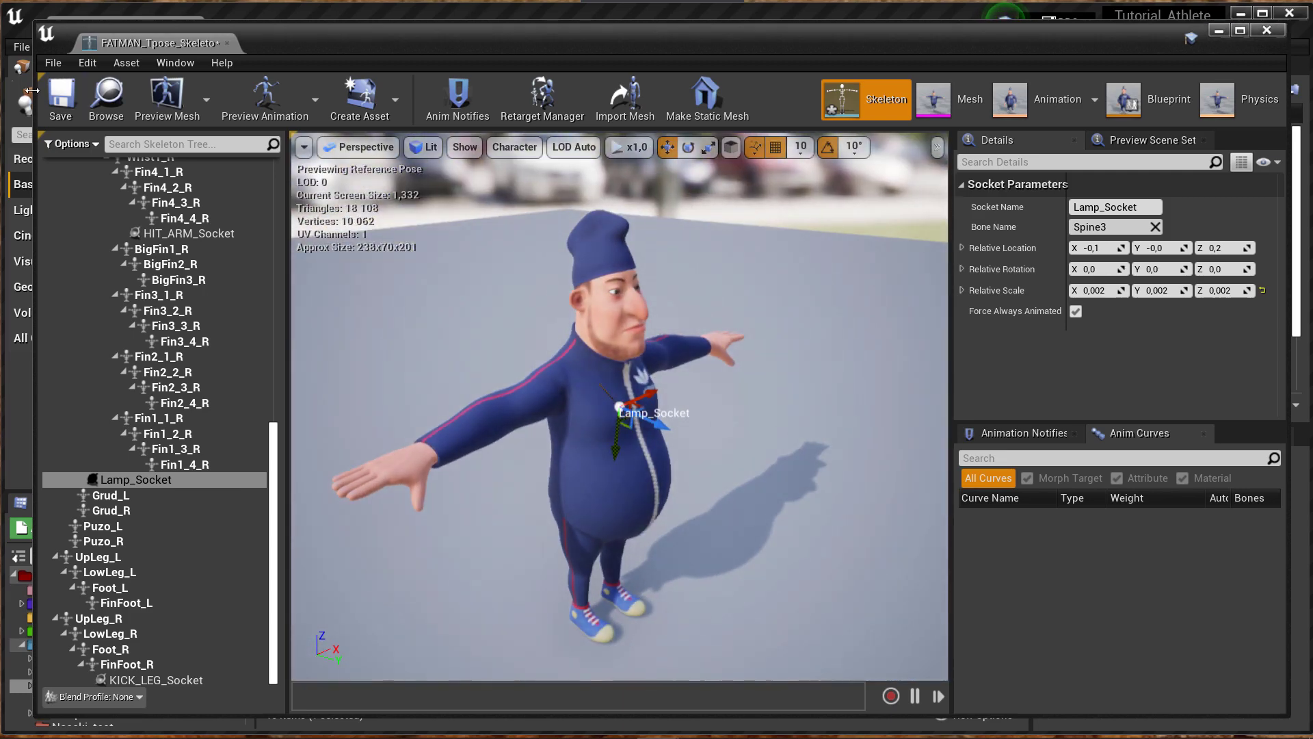
{"action": "left_click", "coordinate": [65, 103]}
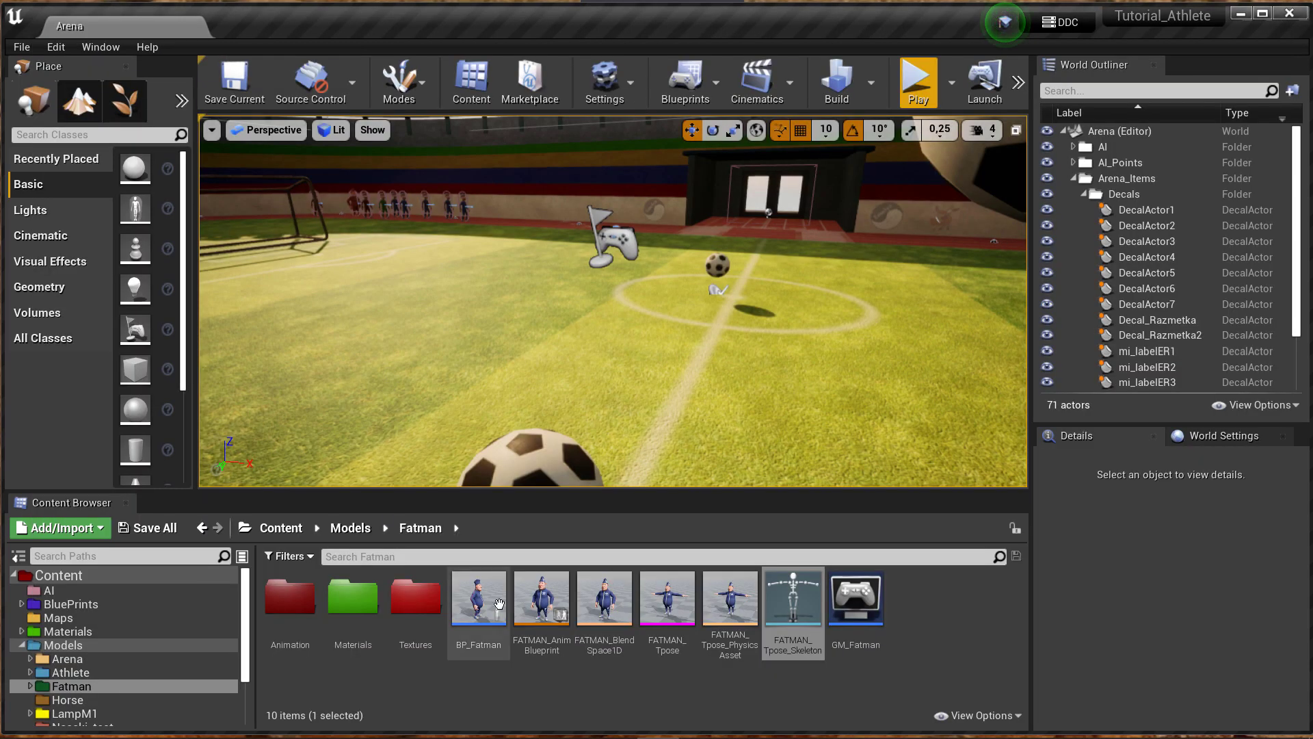
Open BP_Fatman's Viewport facing the character from the front, with a wider Details panel.
{"action": "double_click", "coordinate": [490, 609]}
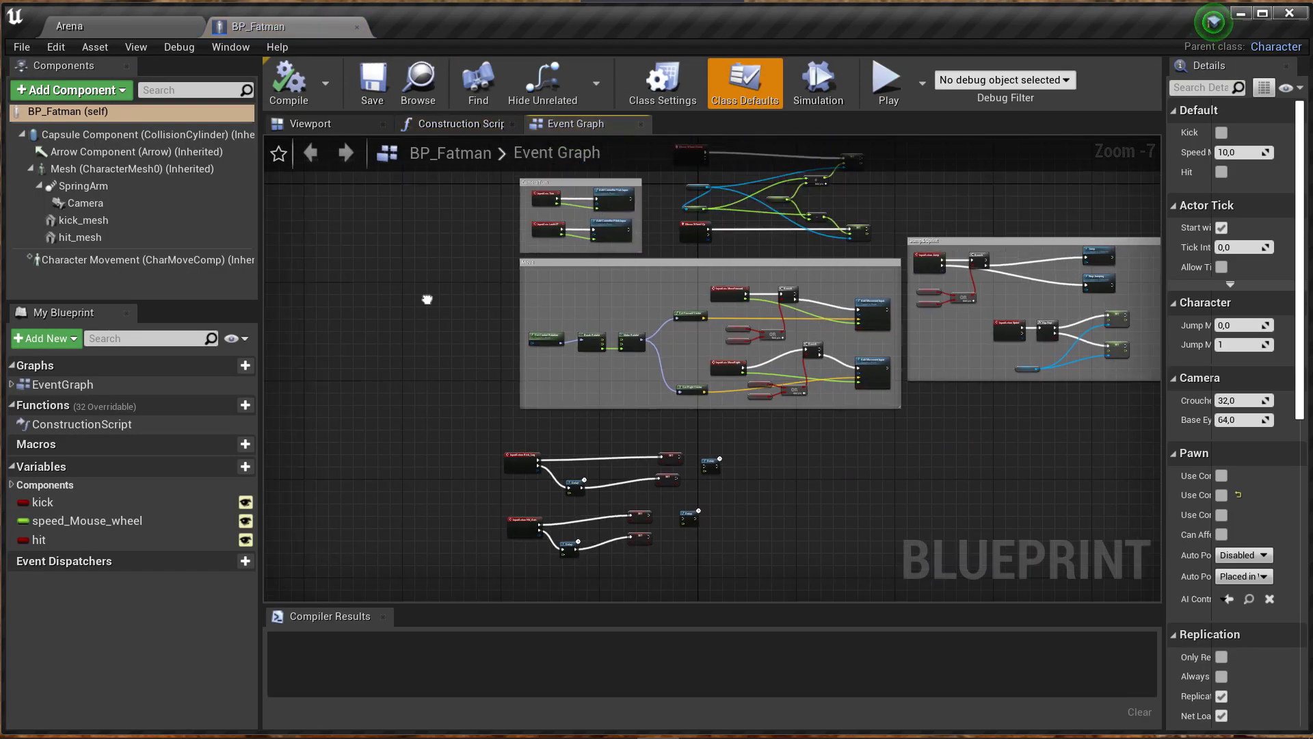
{"action": "left_click", "coordinate": [304, 124]}
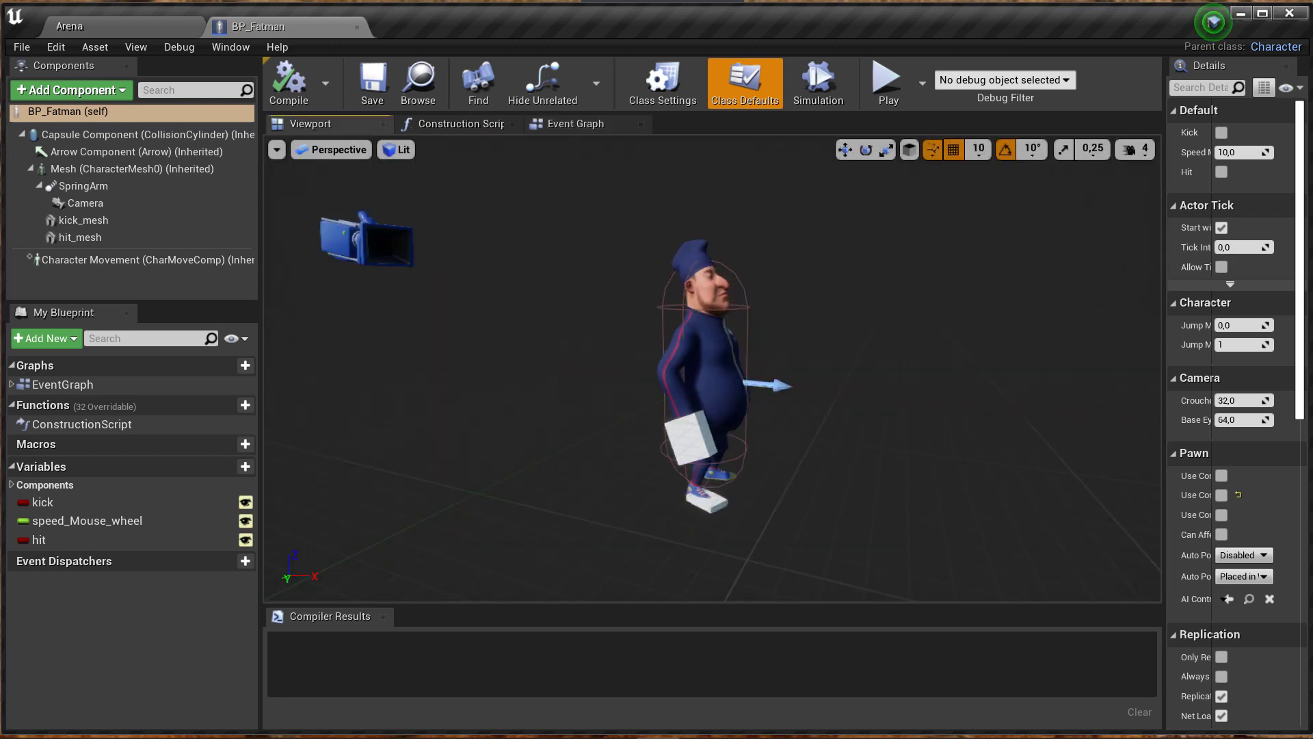
{"action": "left_click_drag", "start_coordinate": [543, 424], "coordinate": [582, 413]}
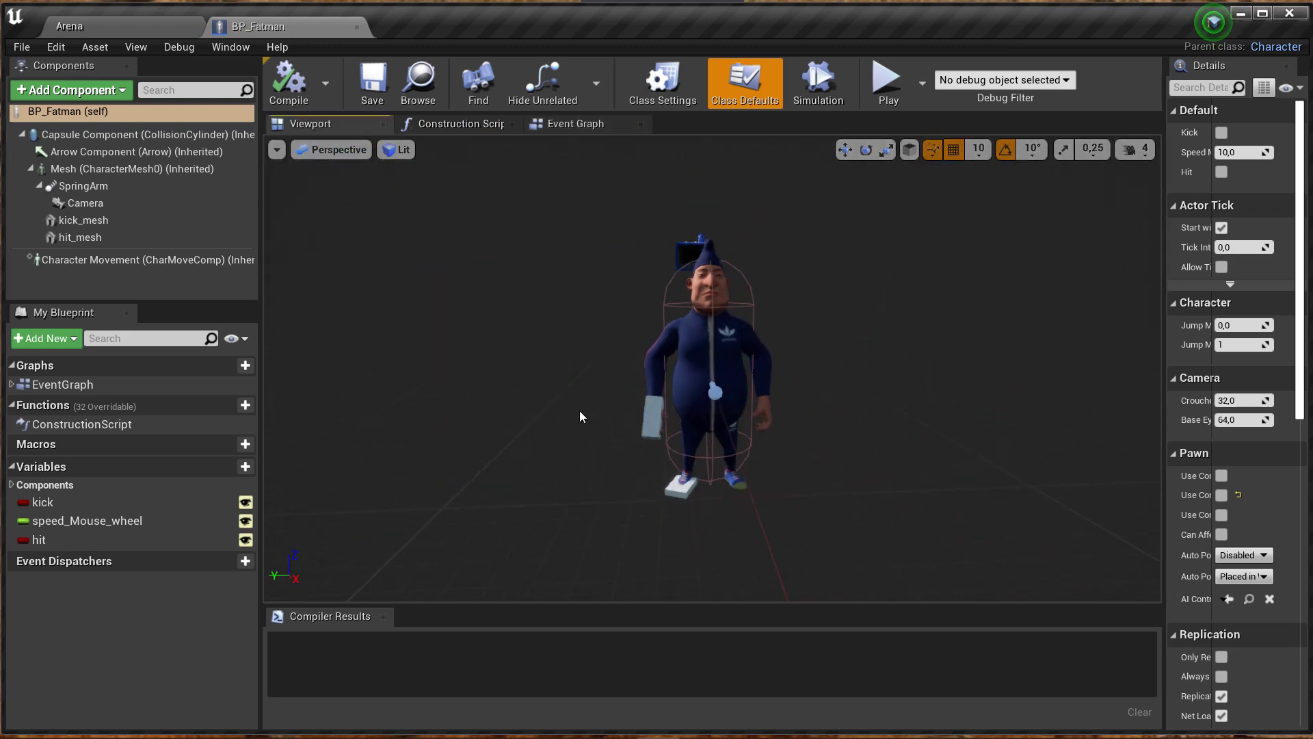
{"action": "scroll", "coordinate": [611, 405], "scroll_direction": "up", "scroll_amount": 5}
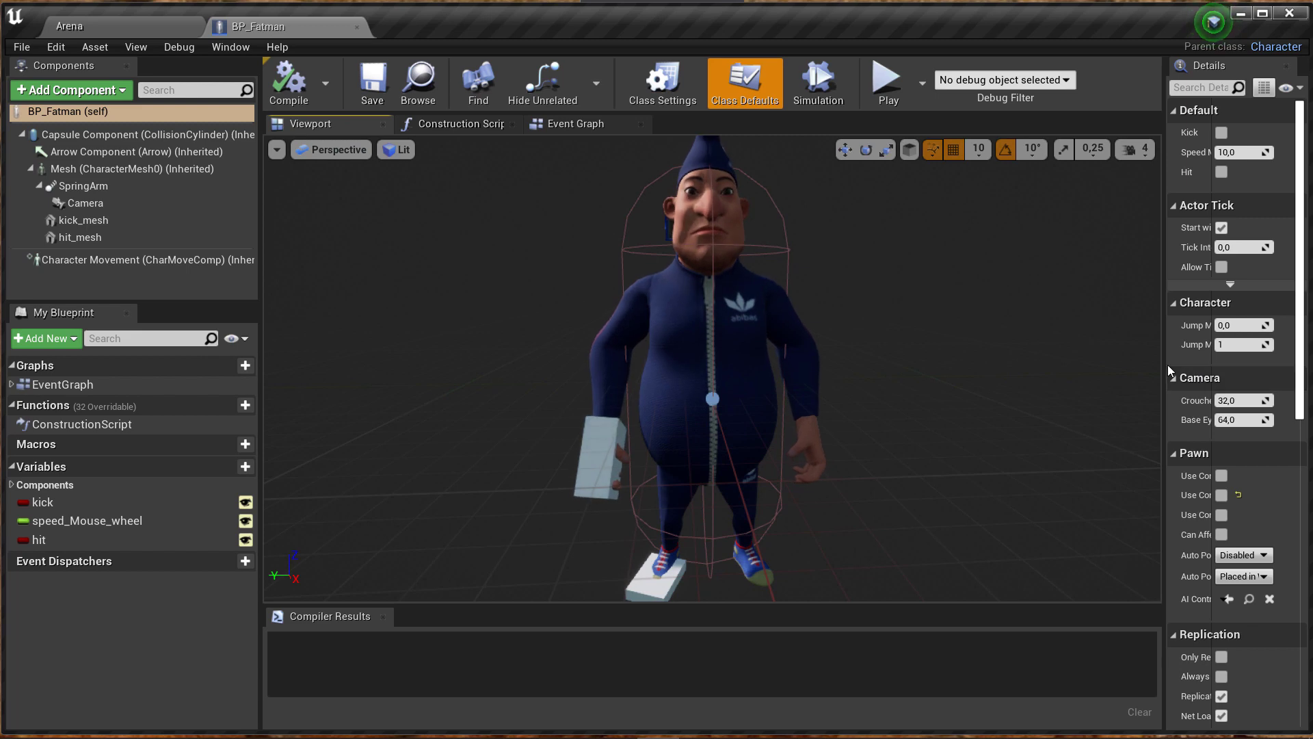
{"action": "left_click_drag", "start_coordinate": [1165, 362], "coordinate": [893, 363]}
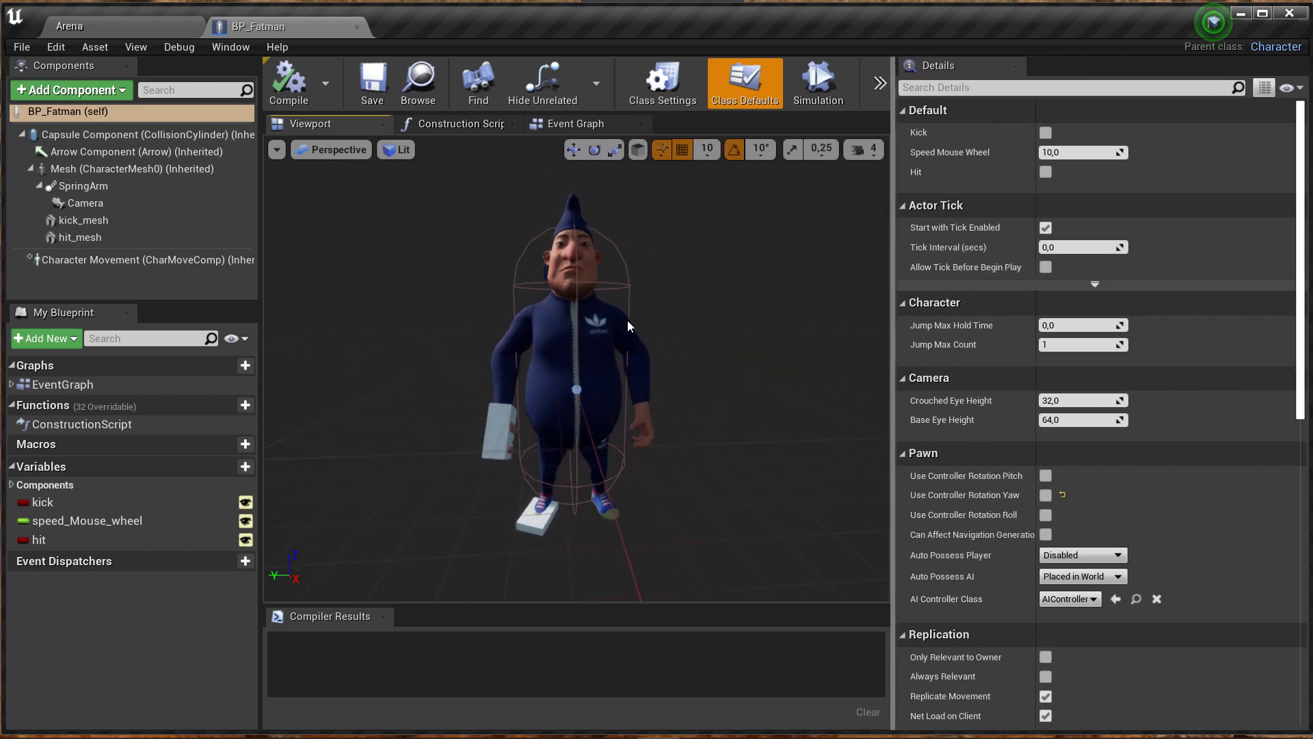
Set CharacterMesh0's Anim Class to None, then compile and save BP_Fatman.
{"action": "left_click", "coordinate": [89, 169]}
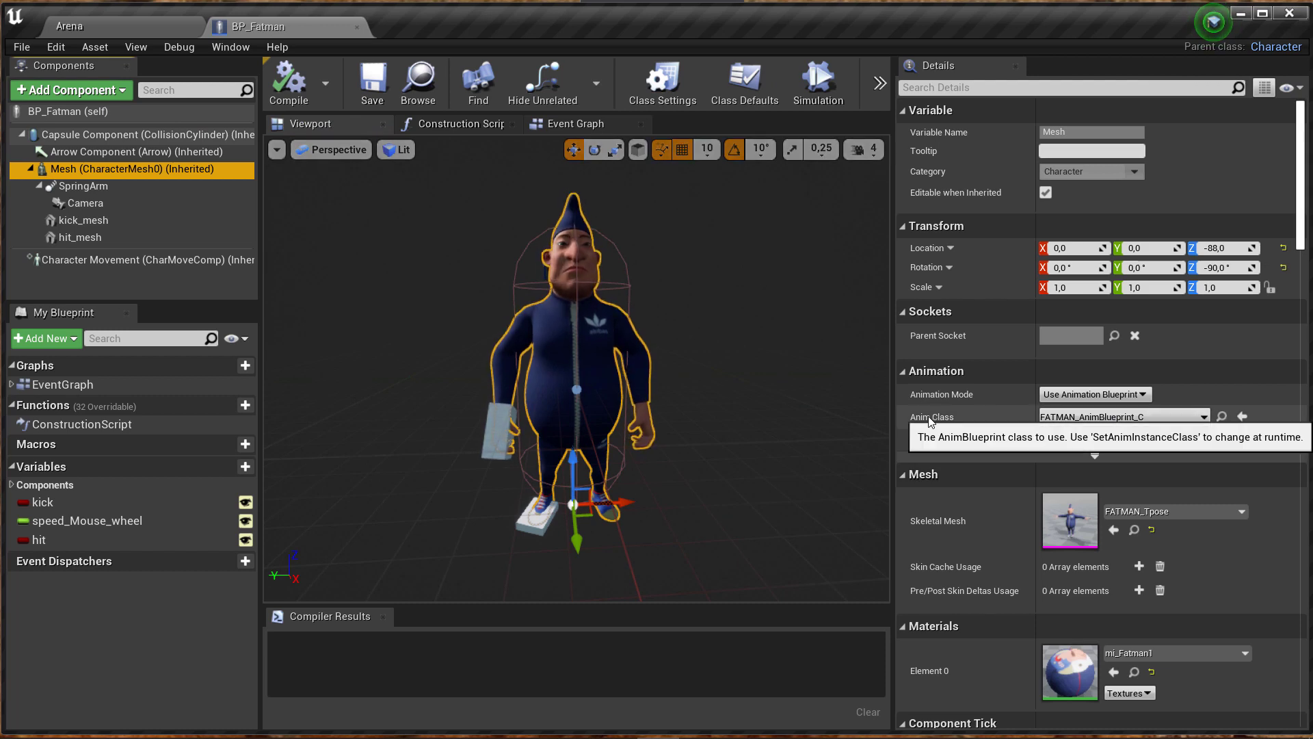
{"action": "left_click", "coordinate": [1062, 397]}
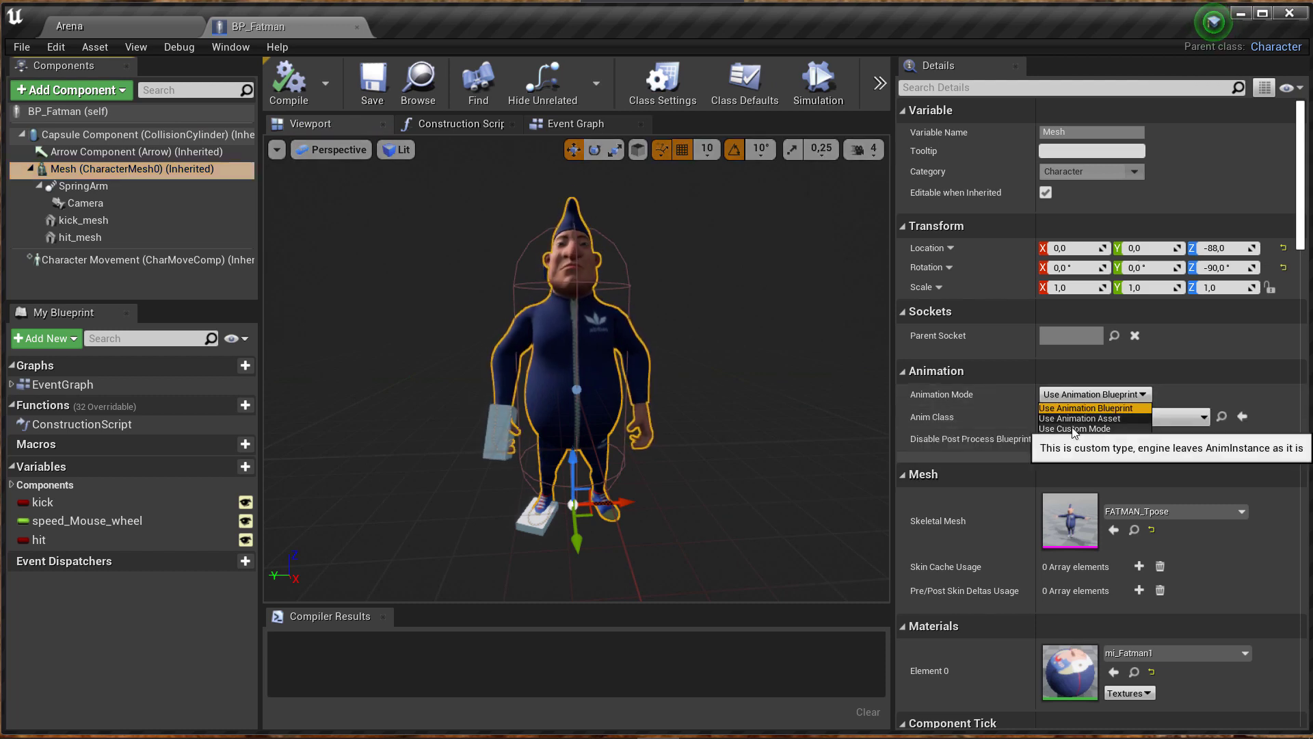
{"action": "left_click", "coordinate": [1074, 429]}
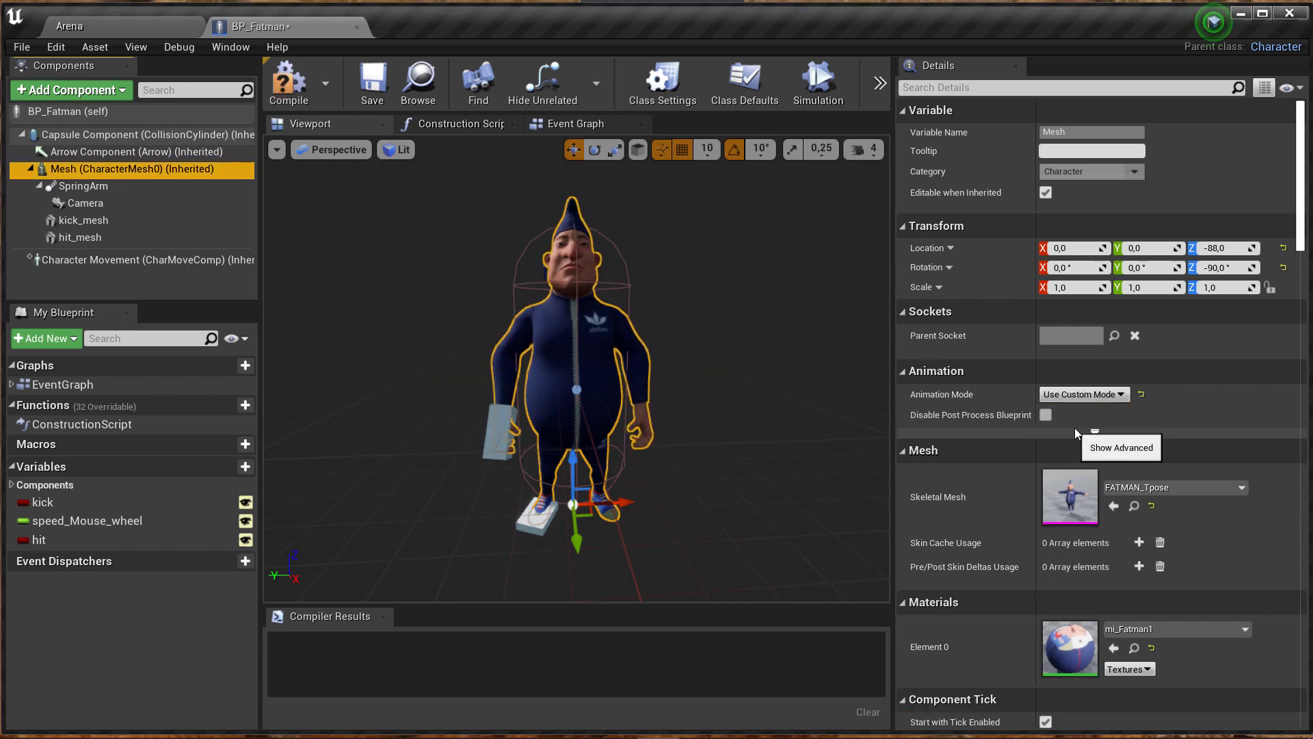
{"action": "left_click", "coordinate": [1077, 396]}
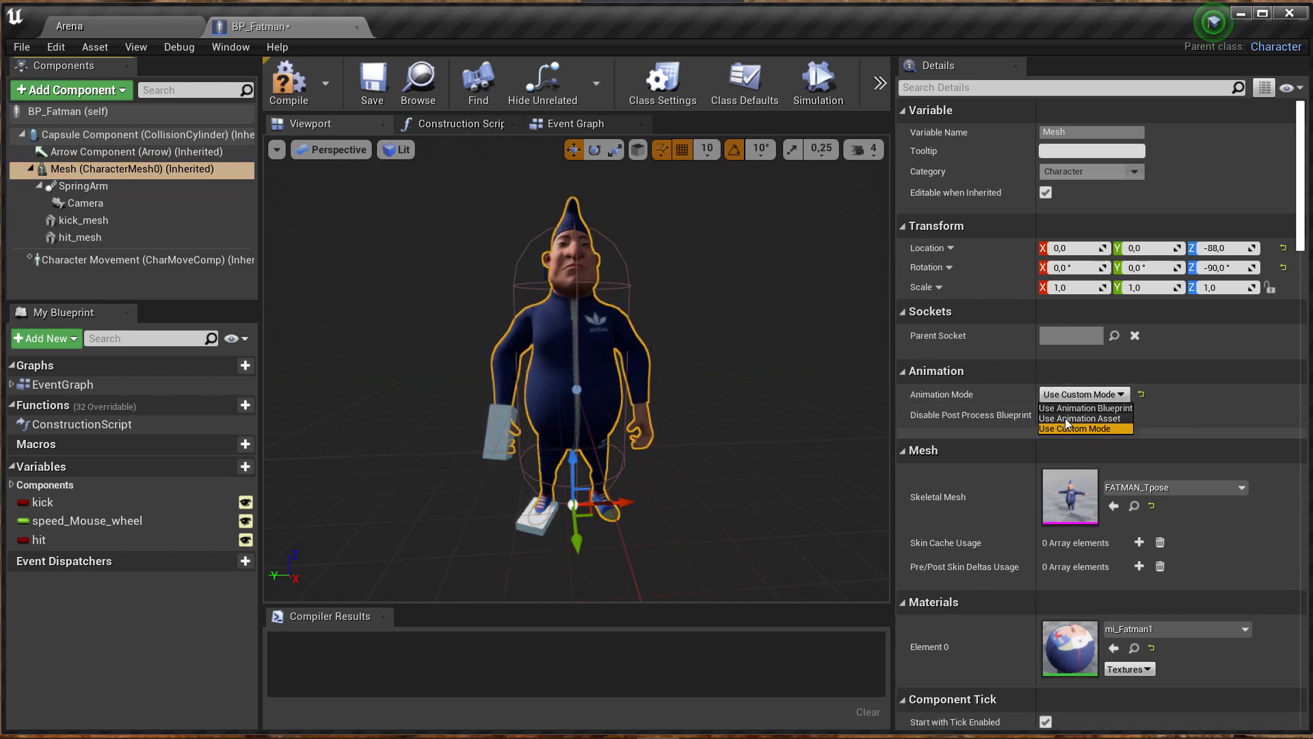
{"action": "left_click", "coordinate": [1072, 408]}
{"action": "left_click", "coordinate": [1096, 417]}
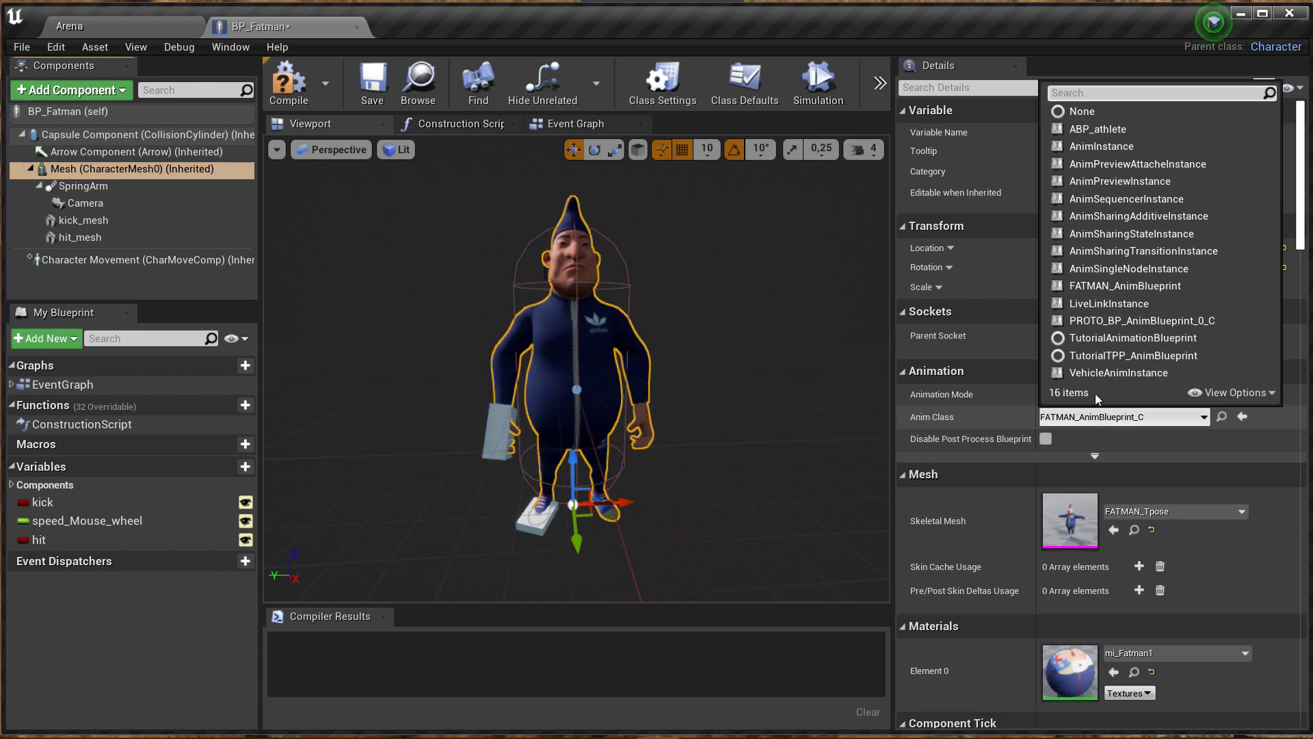
{"action": "left_click", "coordinate": [1085, 112]}
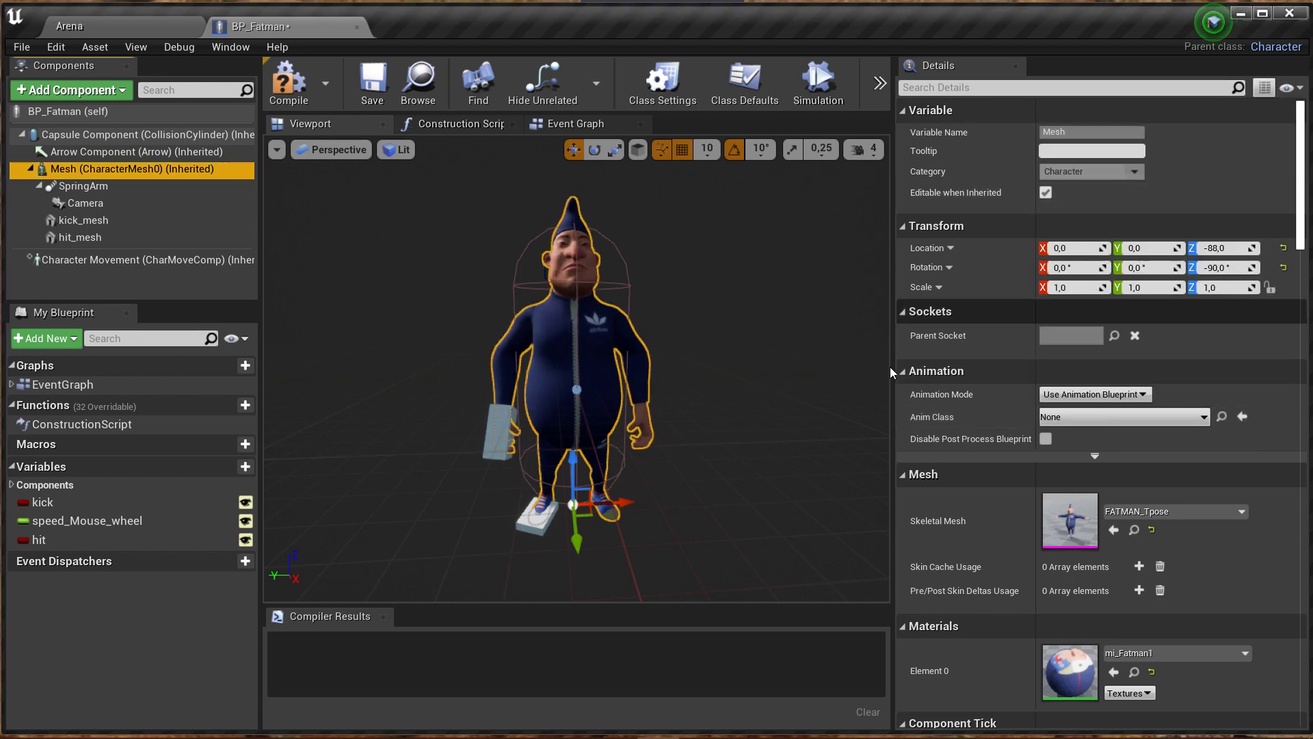
{"action": "left_click", "coordinate": [288, 81]}
{"action": "left_click", "coordinate": [373, 81]}
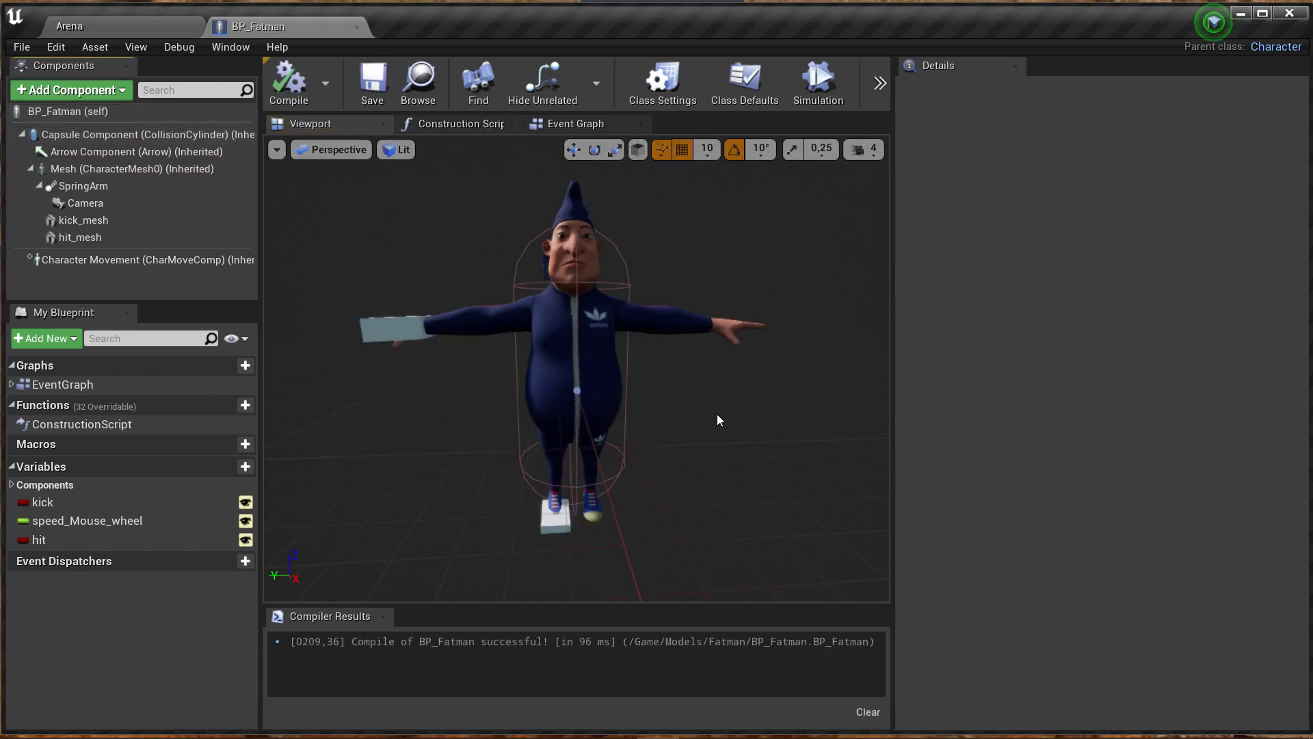
{"action": "left_click_drag", "start_coordinate": [757, 440], "coordinate": [729, 426]}
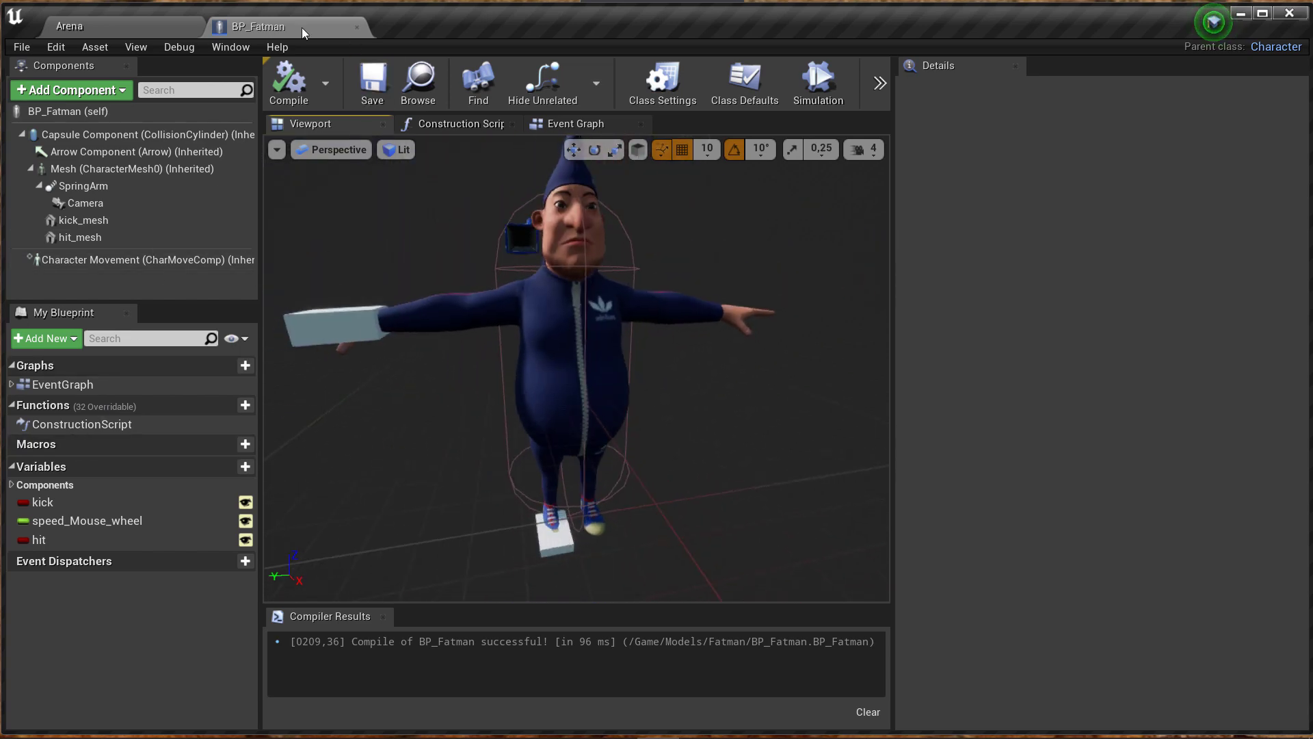
Drag LampM1_01 from Models/LampM1 into the BP_Fatman viewport as a new component.
{"action": "left_click", "coordinate": [171, 21]}
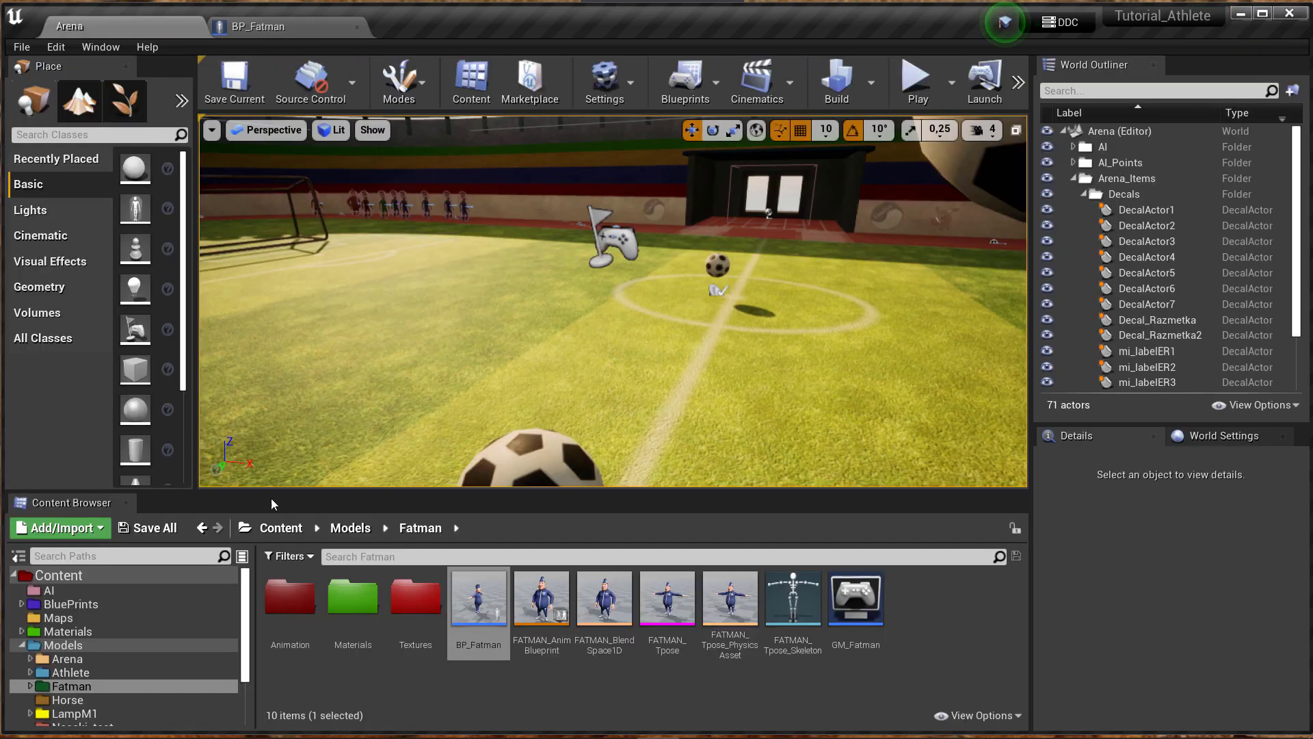
{"action": "left_click", "coordinate": [79, 700]}
{"action": "left_click", "coordinate": [75, 713]}
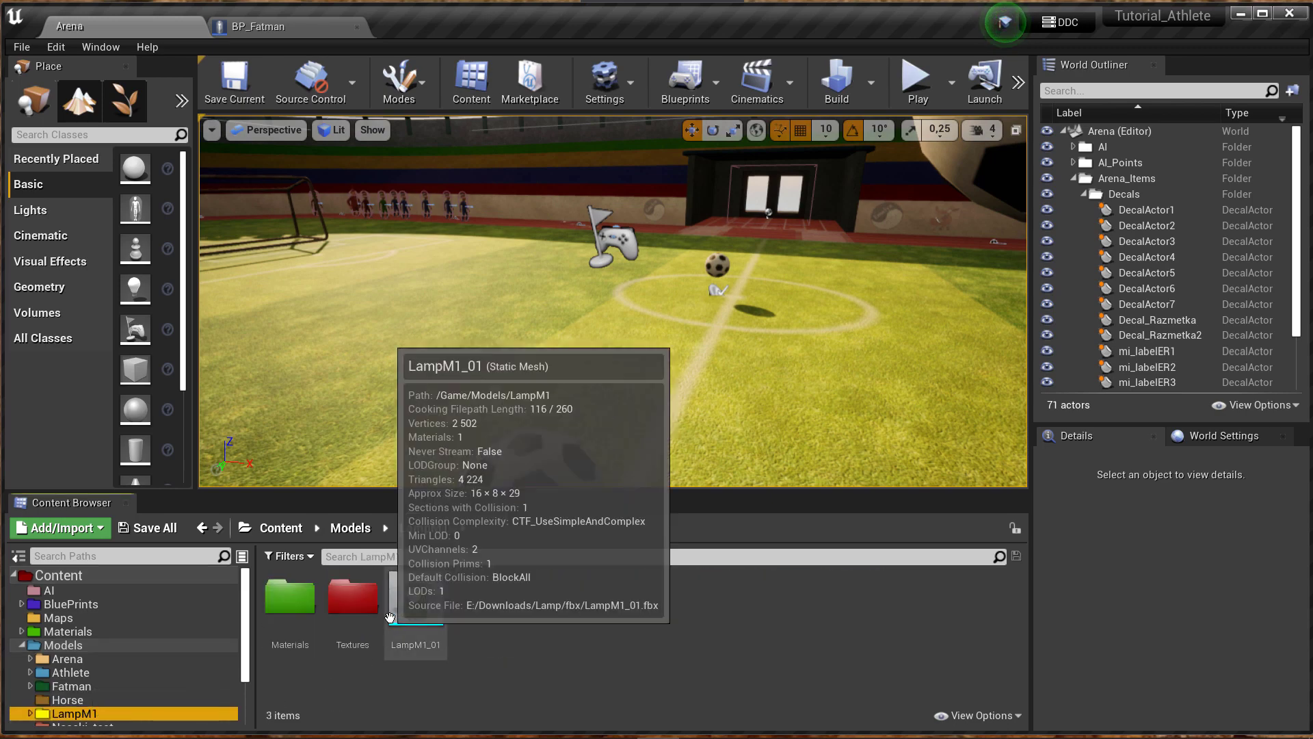
{"action": "mouse_move", "coordinate": [415, 602]}
{"action": "left_mouse_down"}
{"action": "mouse_move", "coordinate": [447, 241]}
{"action": "mouse_move", "coordinate": [311, 33]}
{"action": "left_mouse_up"}
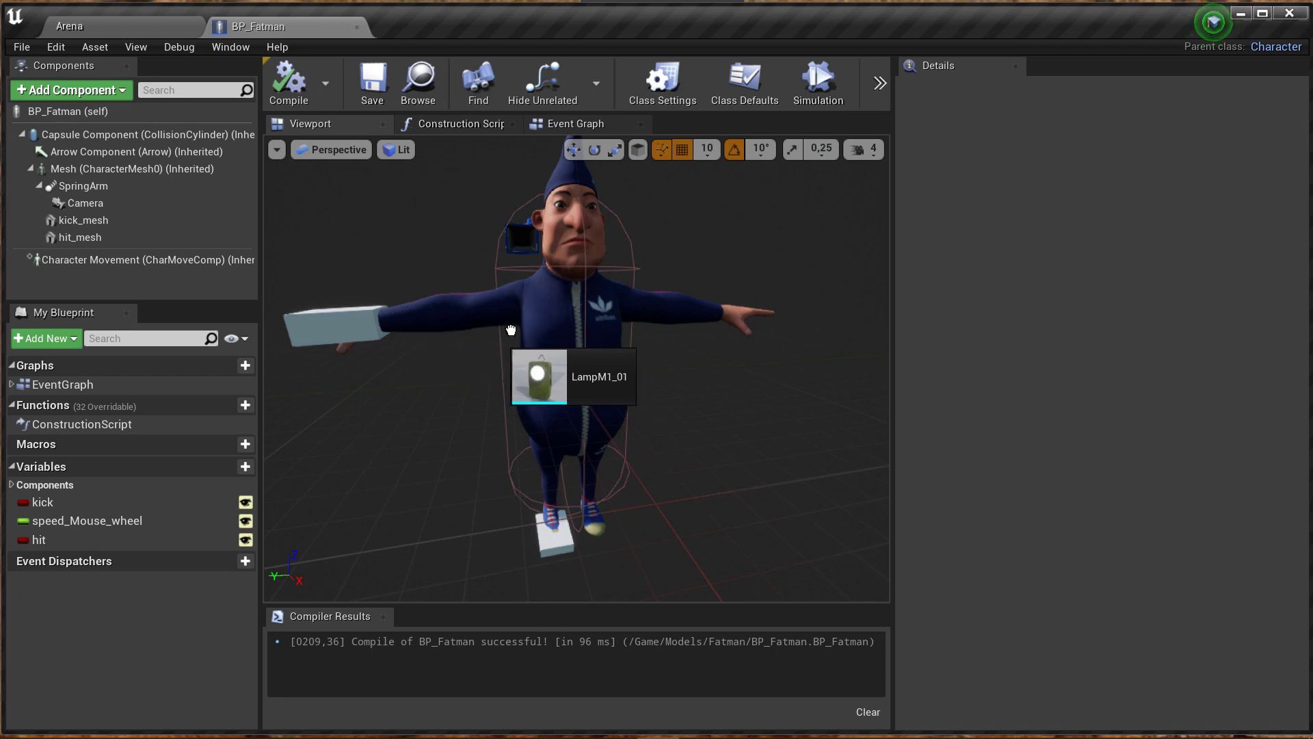
{"action": "left_click_drag", "start_coordinate": [312, 33], "coordinate": [487, 377]}
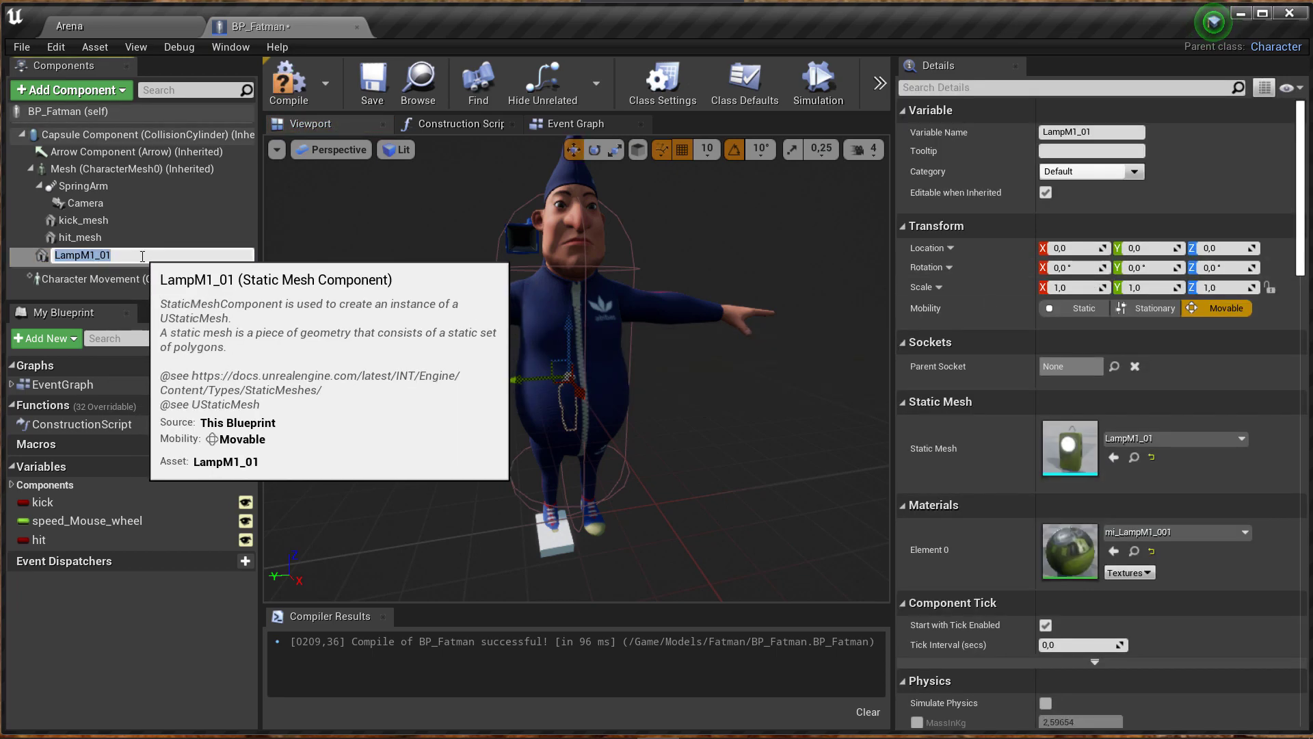
{"action": "key", "text": "Return"}
Compile and save BP_Fatman and collapse the SpringArm and Mesh branches.
{"action": "left_click", "coordinate": [288, 81]}
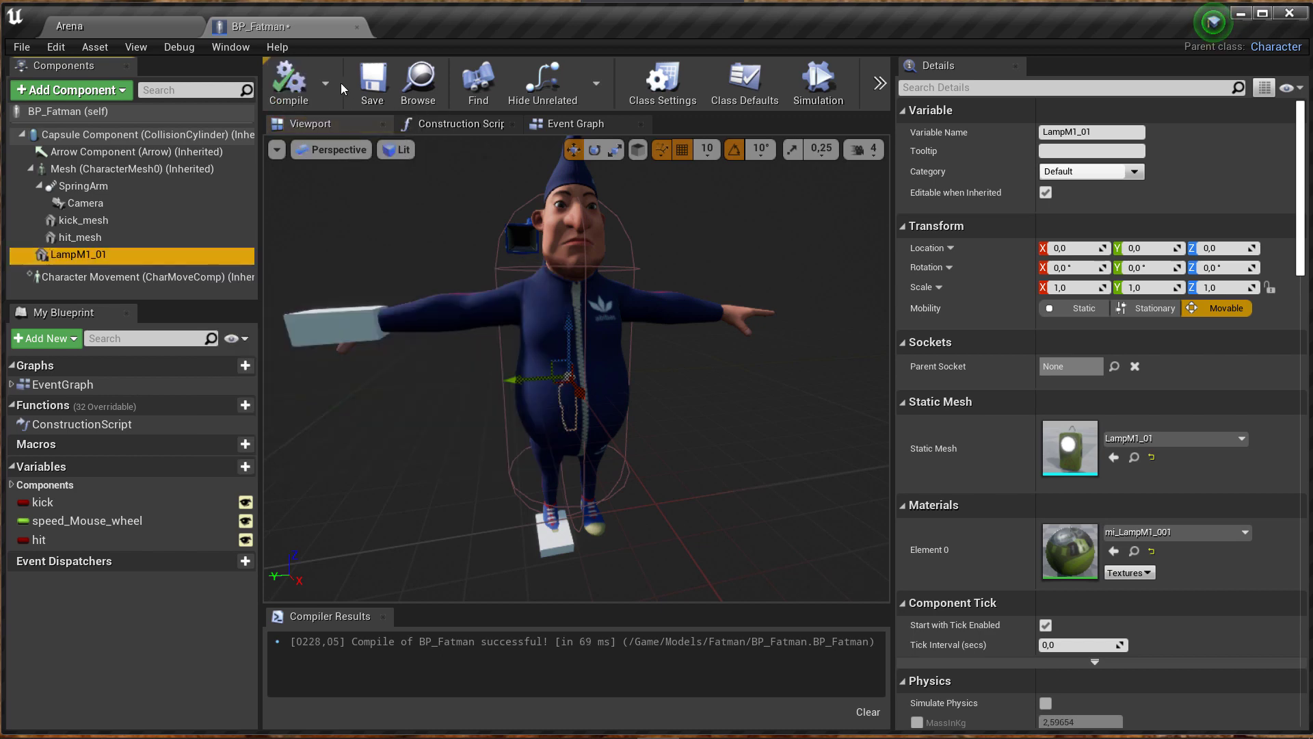
{"action": "left_click", "coordinate": [370, 92]}
{"action": "left_click", "coordinate": [38, 186]}
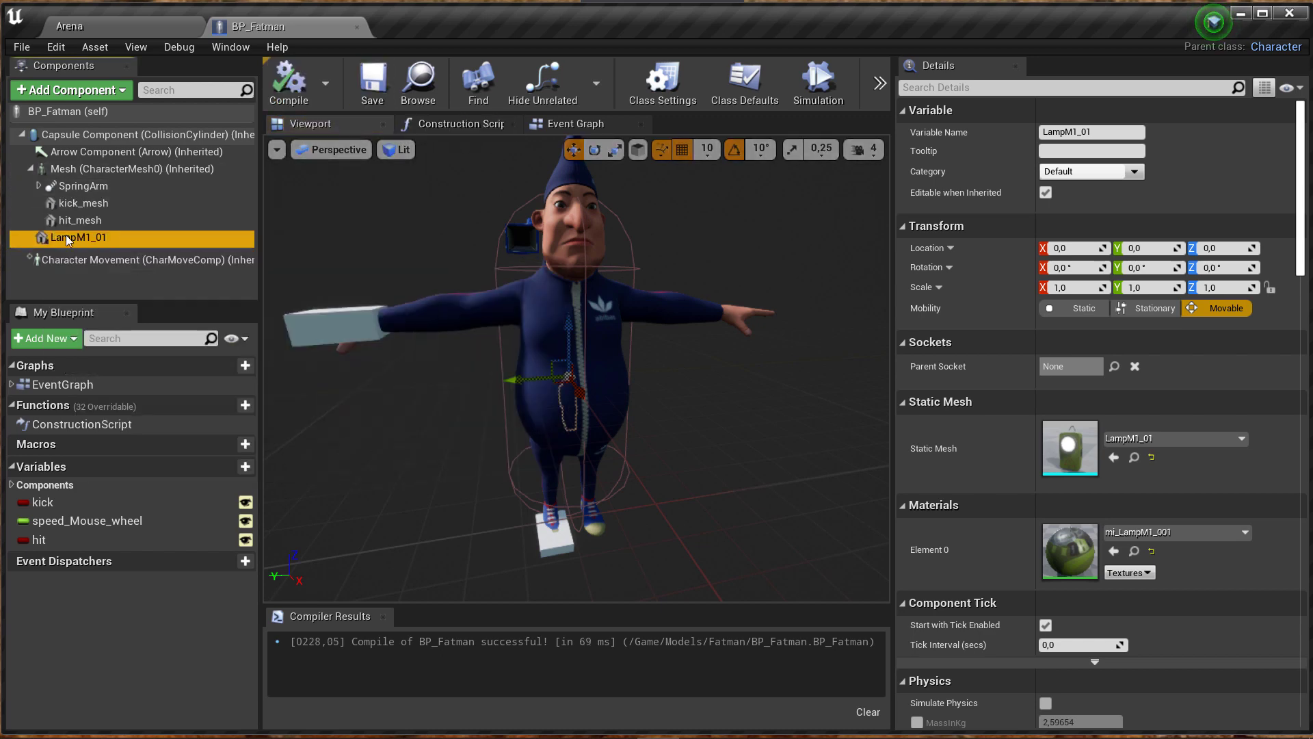
{"action": "left_click", "coordinate": [30, 168]}
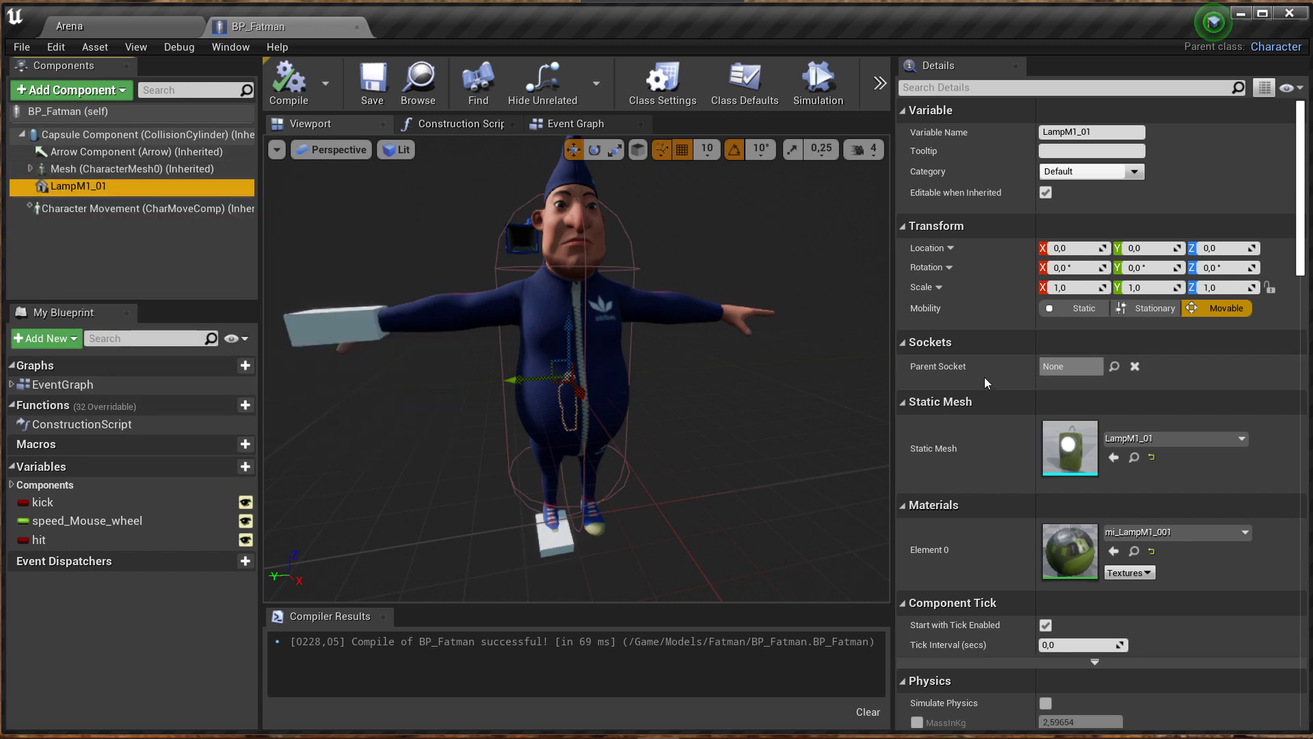
{"action": "left_click", "coordinate": [1130, 370]}
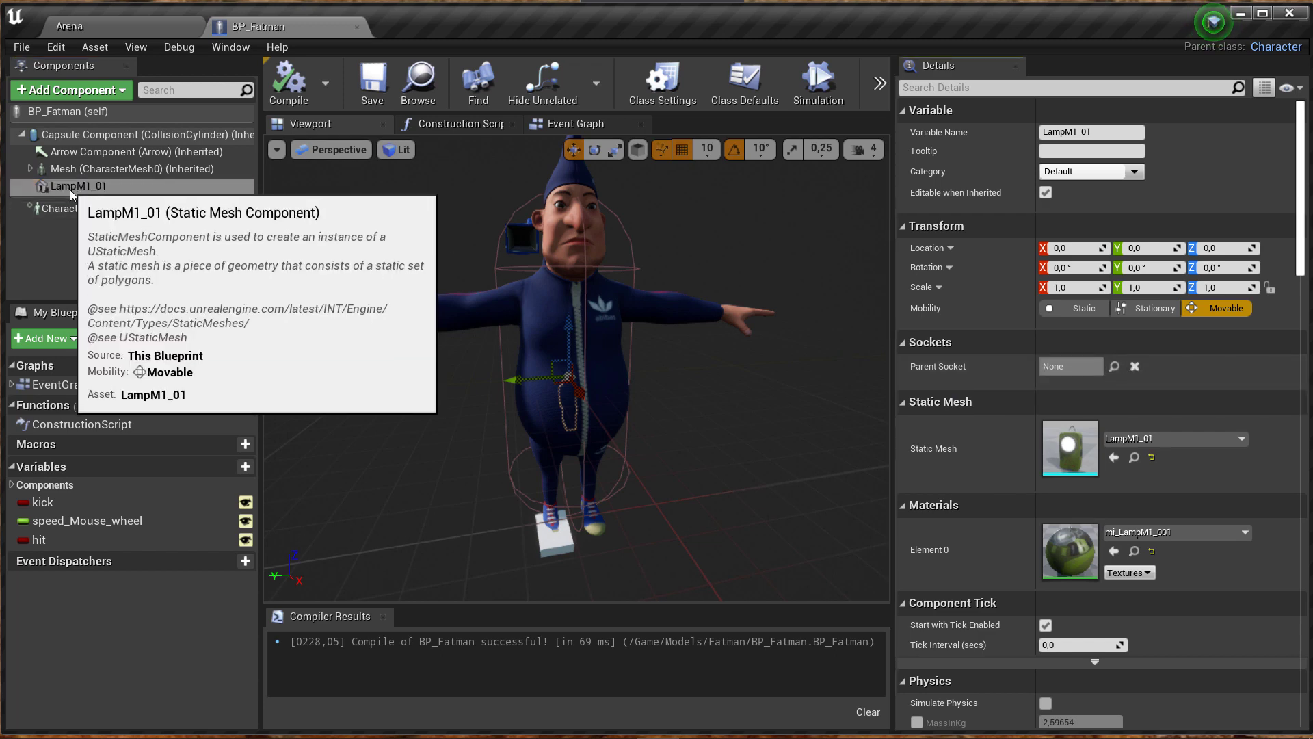
Parent LampM1_01 under the Mesh component, save, and select the lamp component.
{"action": "left_click_drag", "start_coordinate": [68, 187], "coordinate": [64, 170]}
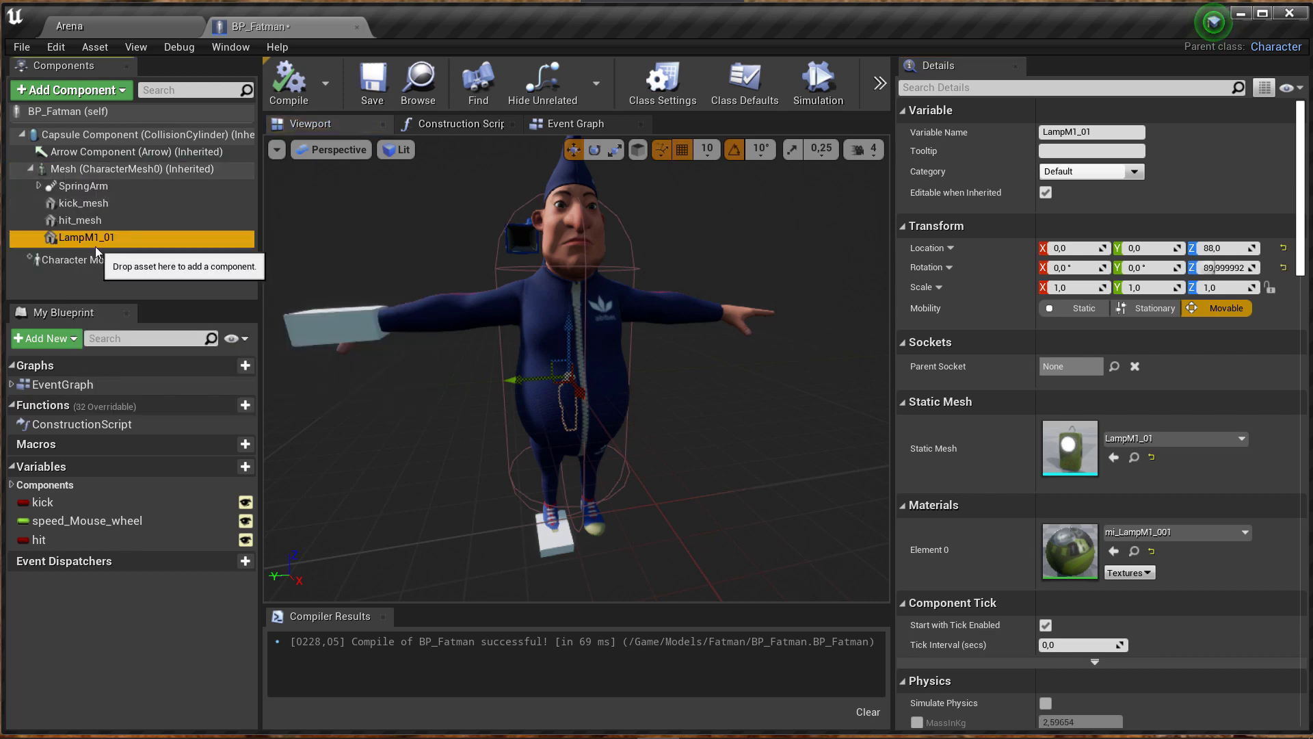
{"action": "left_click", "coordinate": [30, 169]}
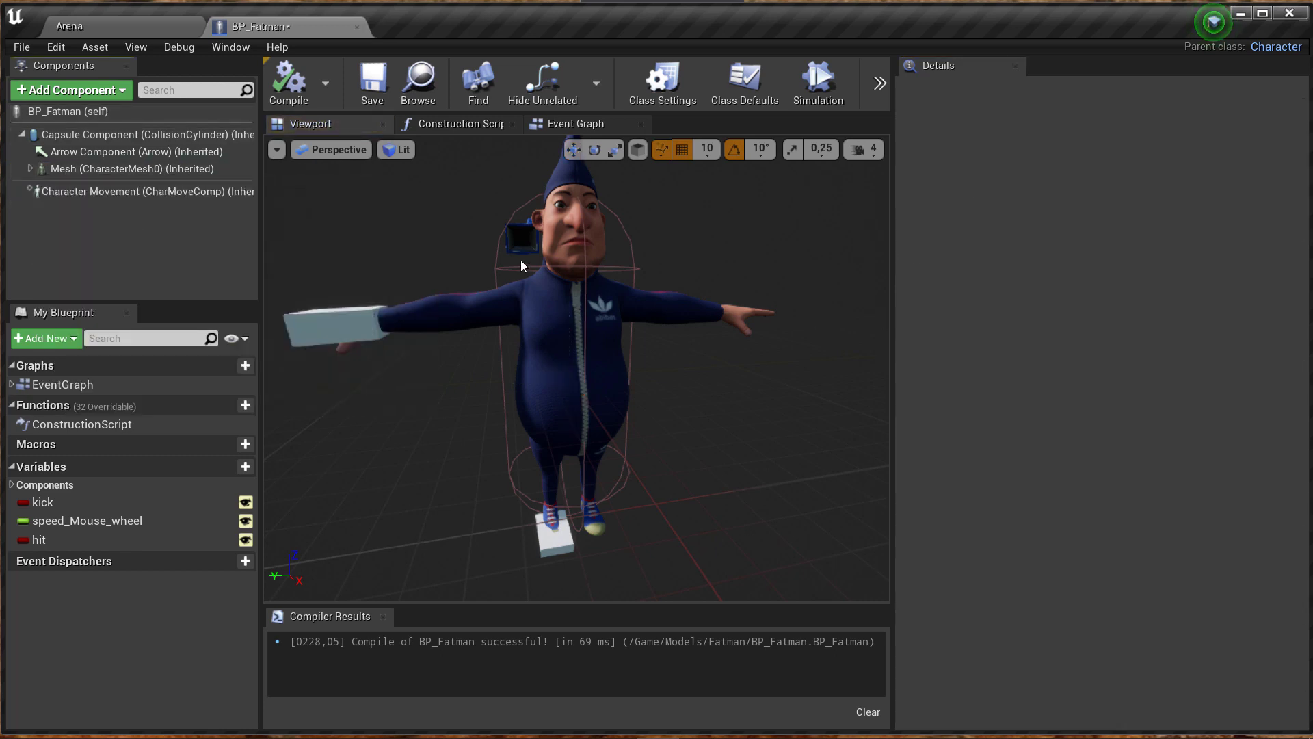
{"action": "left_click", "coordinate": [371, 106]}
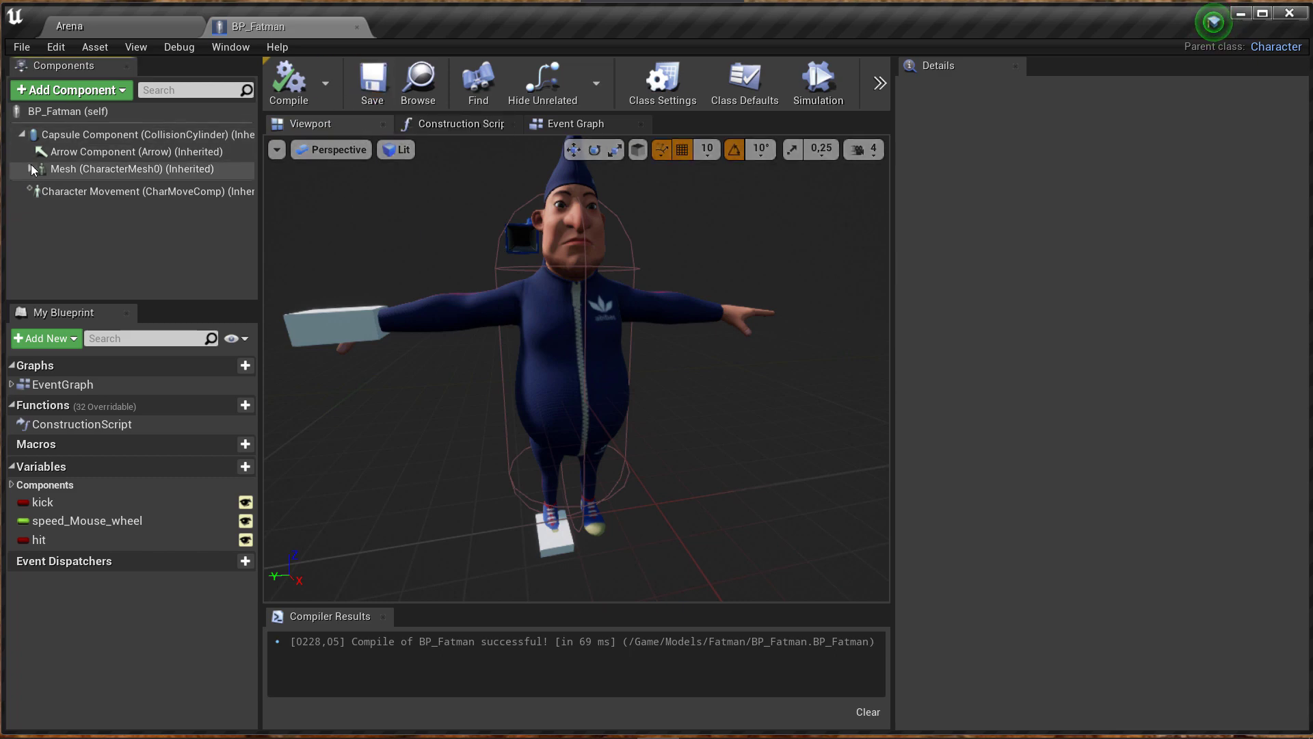
{"action": "left_click", "coordinate": [30, 168]}
{"action": "left_click", "coordinate": [99, 238]}
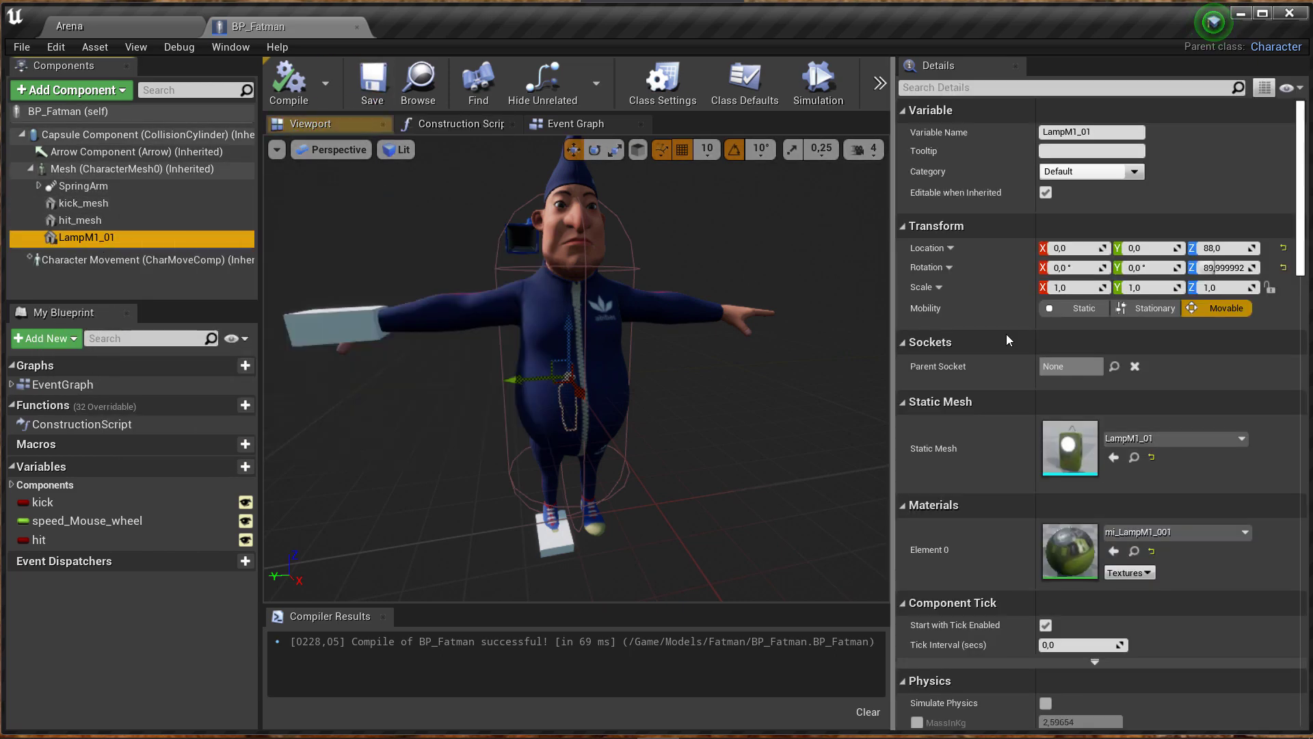
Attach LampM1_01 to Lamp_Socket and reset its location and rotation to zero.
{"action": "left_click", "coordinate": [1115, 367]}
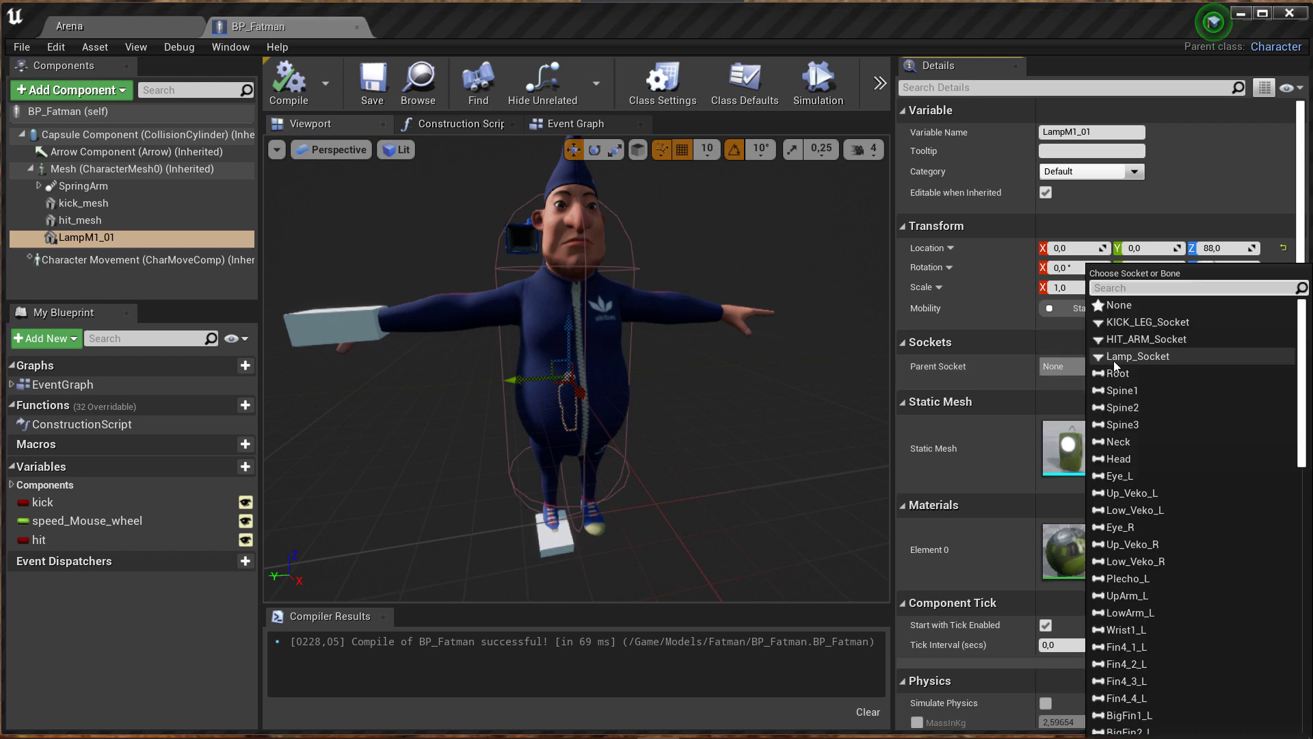
{"action": "left_click", "coordinate": [1138, 357]}
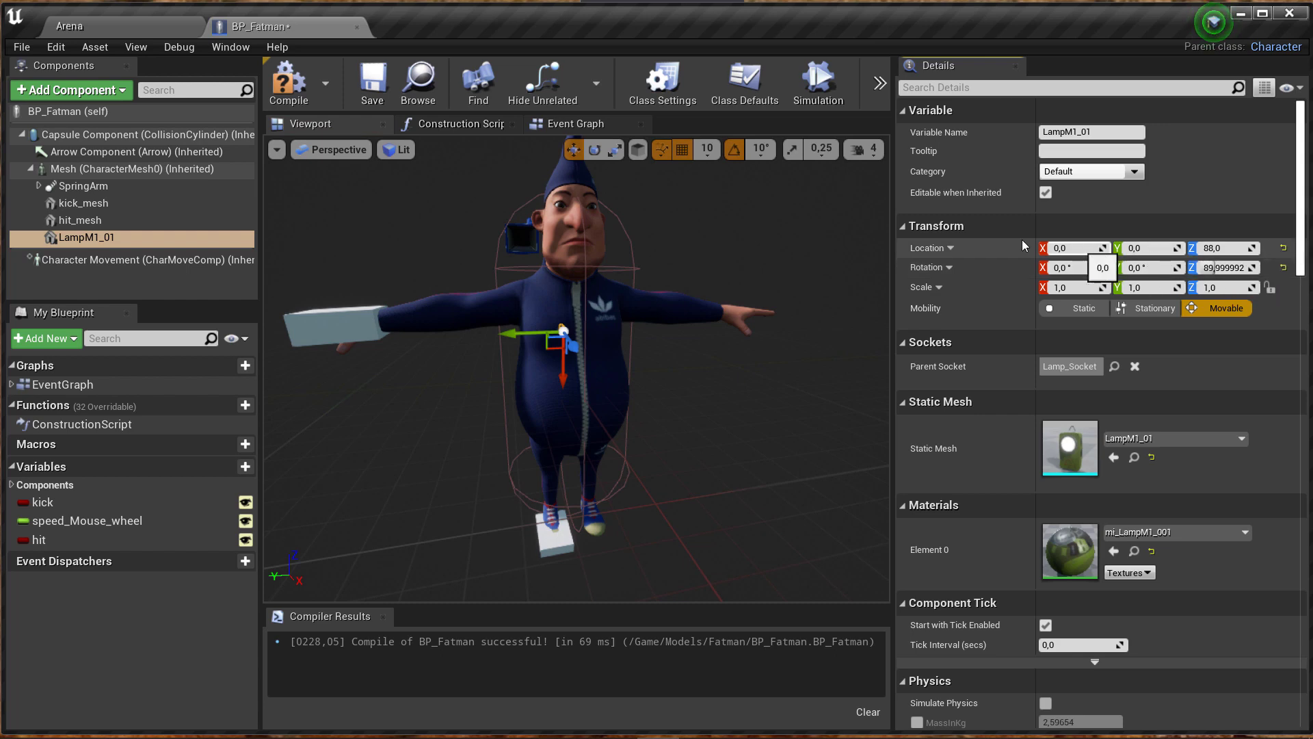
{"action": "left_click", "coordinate": [1283, 249]}
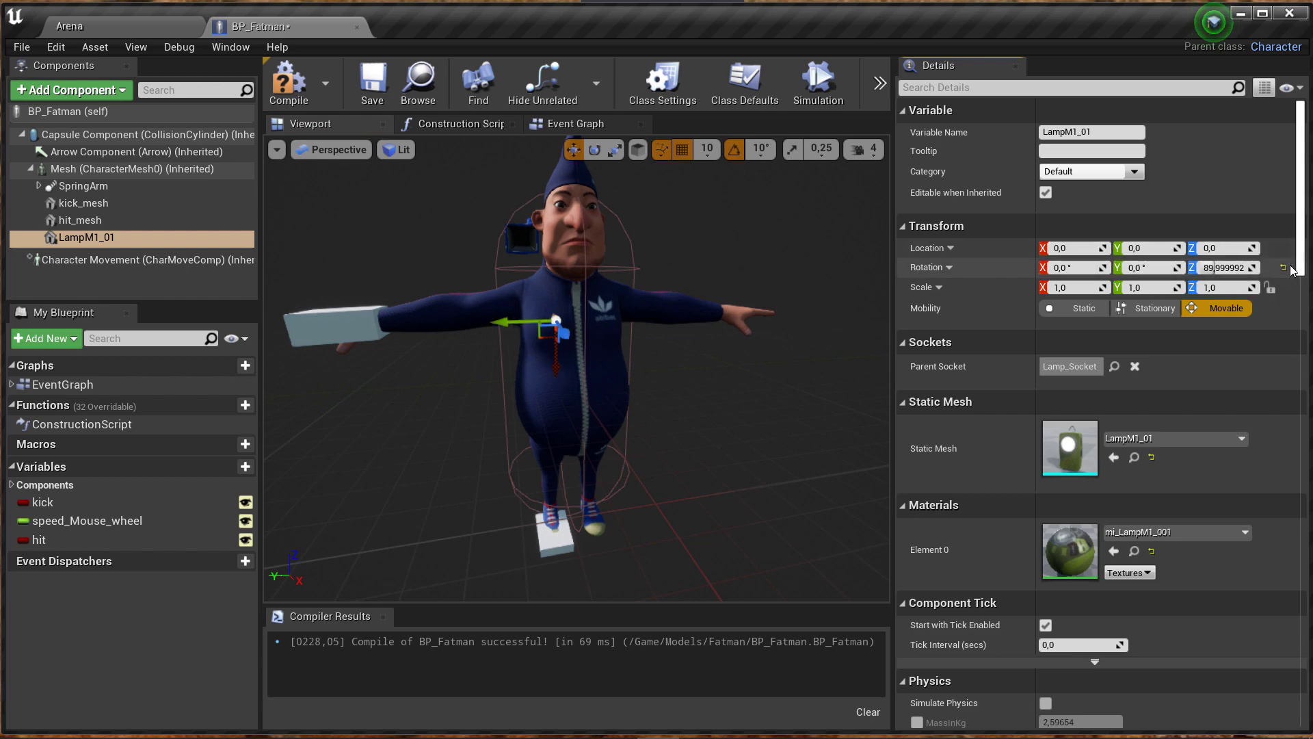
{"action": "left_click", "coordinate": [1284, 268]}
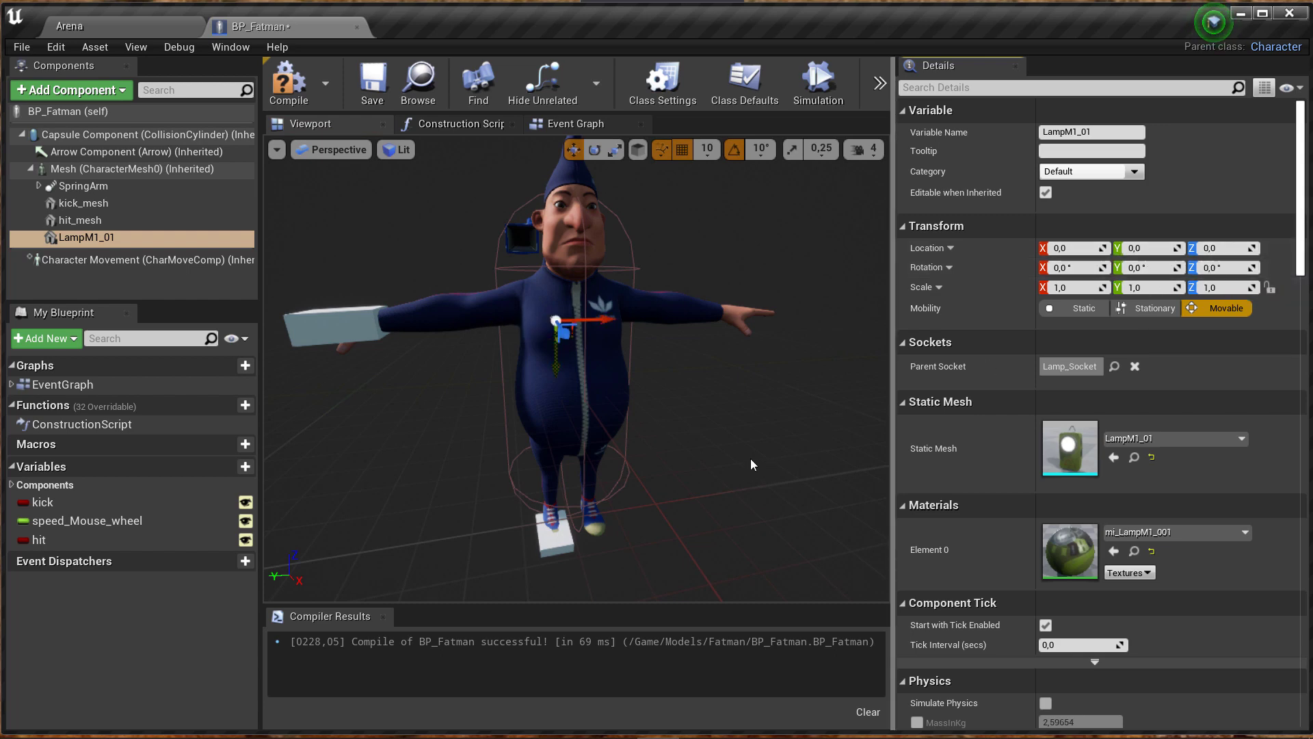
Raise the lamp along Z to about 49.36 onto Fatman's chest.
{"action": "left_click_drag", "start_coordinate": [749, 463], "coordinate": [745, 383]}
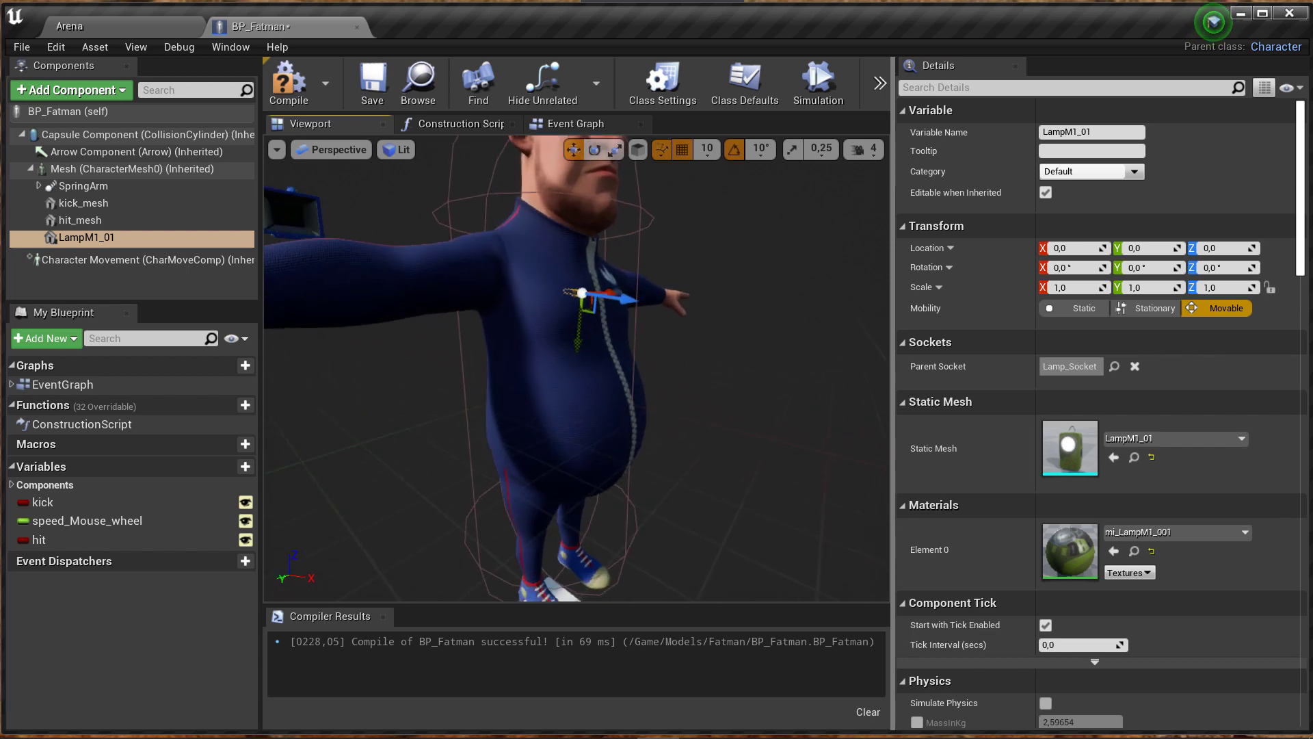
{"action": "left_click_drag", "start_coordinate": [680, 289], "coordinate": [681, 289]}
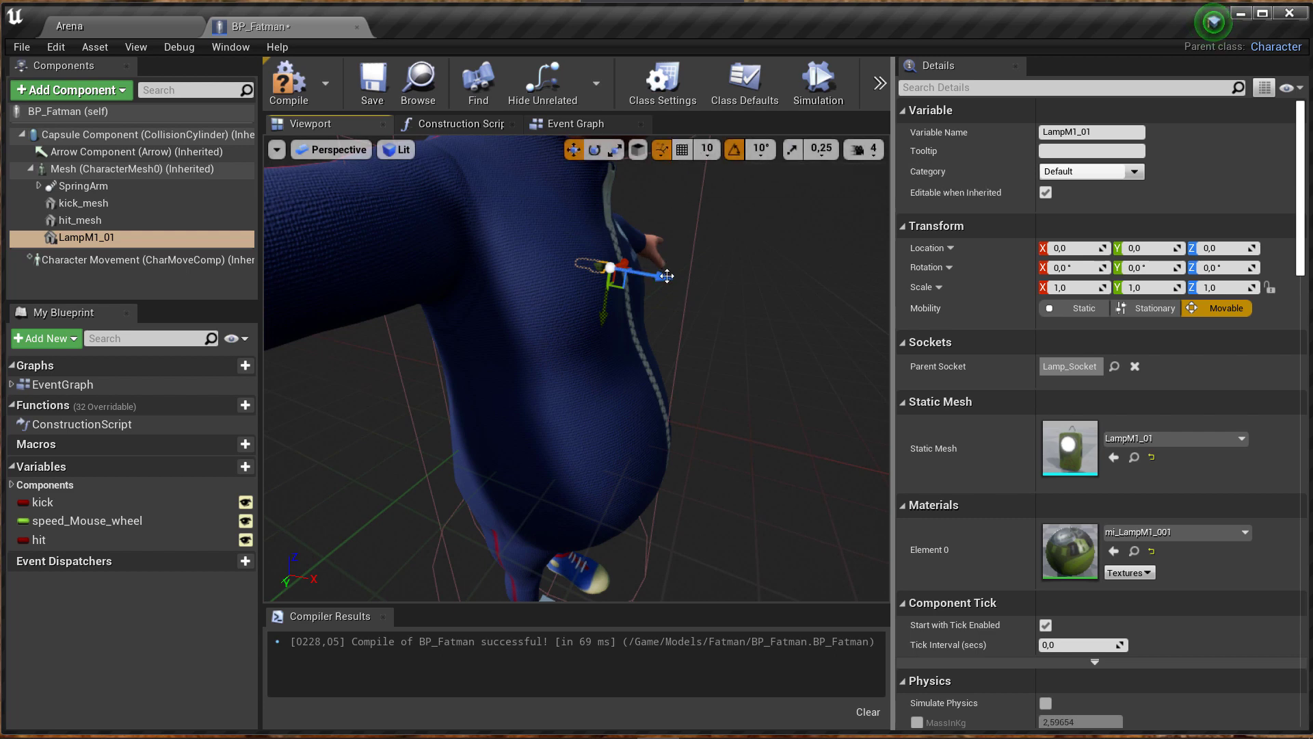
{"action": "mouse_move", "coordinate": [667, 276]}
{"action": "left_mouse_down"}
{"action": "mouse_move", "coordinate": [724, 301]}
{"action": "mouse_move", "coordinate": [727, 346]}
{"action": "left_mouse_up"}
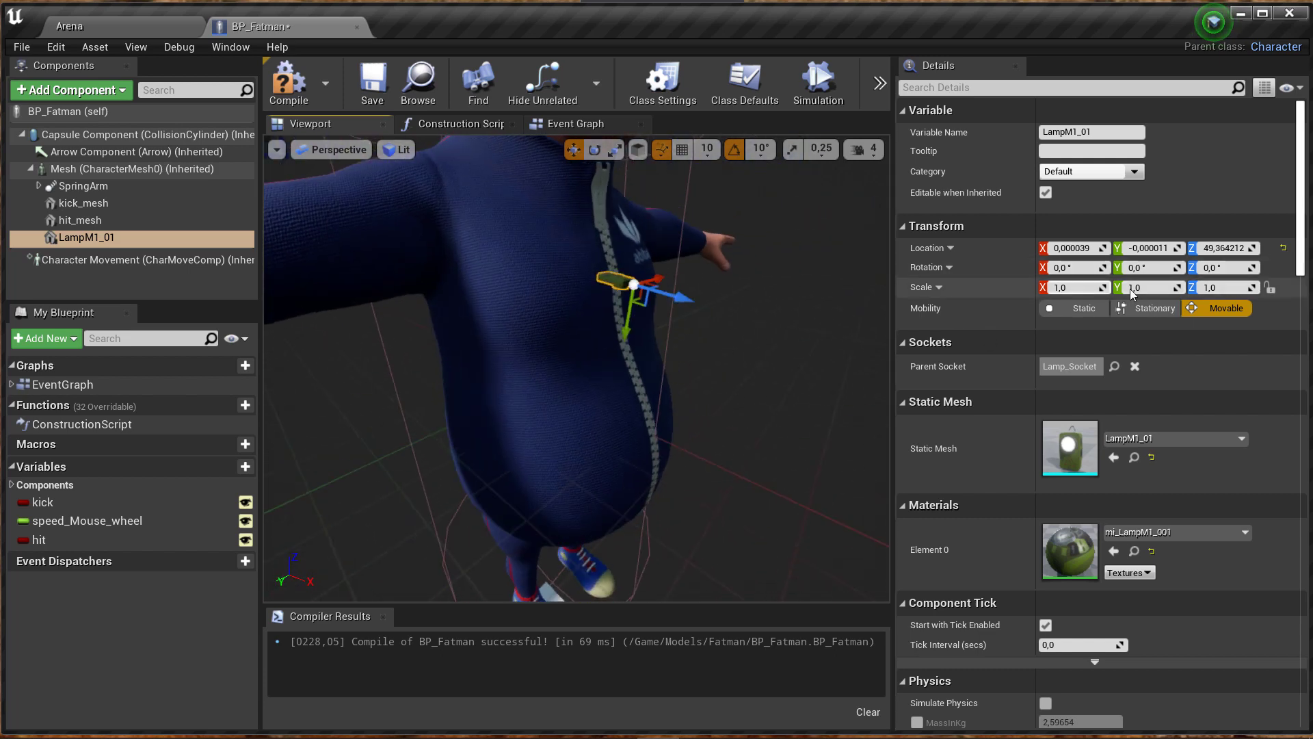
Scale the chest lamp LampM1_01 up to a uniform 3 on all axes.
{"action": "left_click", "coordinate": [1071, 288]}
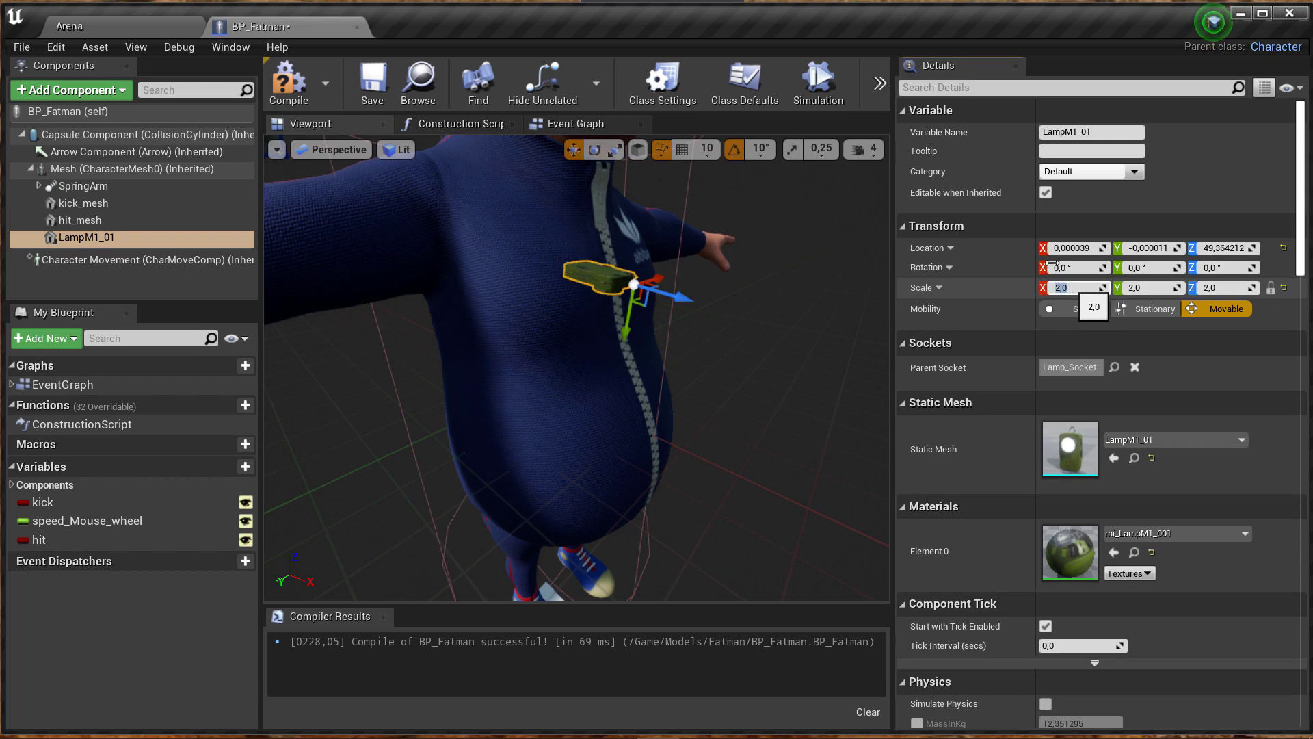
{"action": "key", "text": "Return"}
{"action": "left_click_drag", "start_coordinate": [724, 344], "coordinate": [723, 344]}
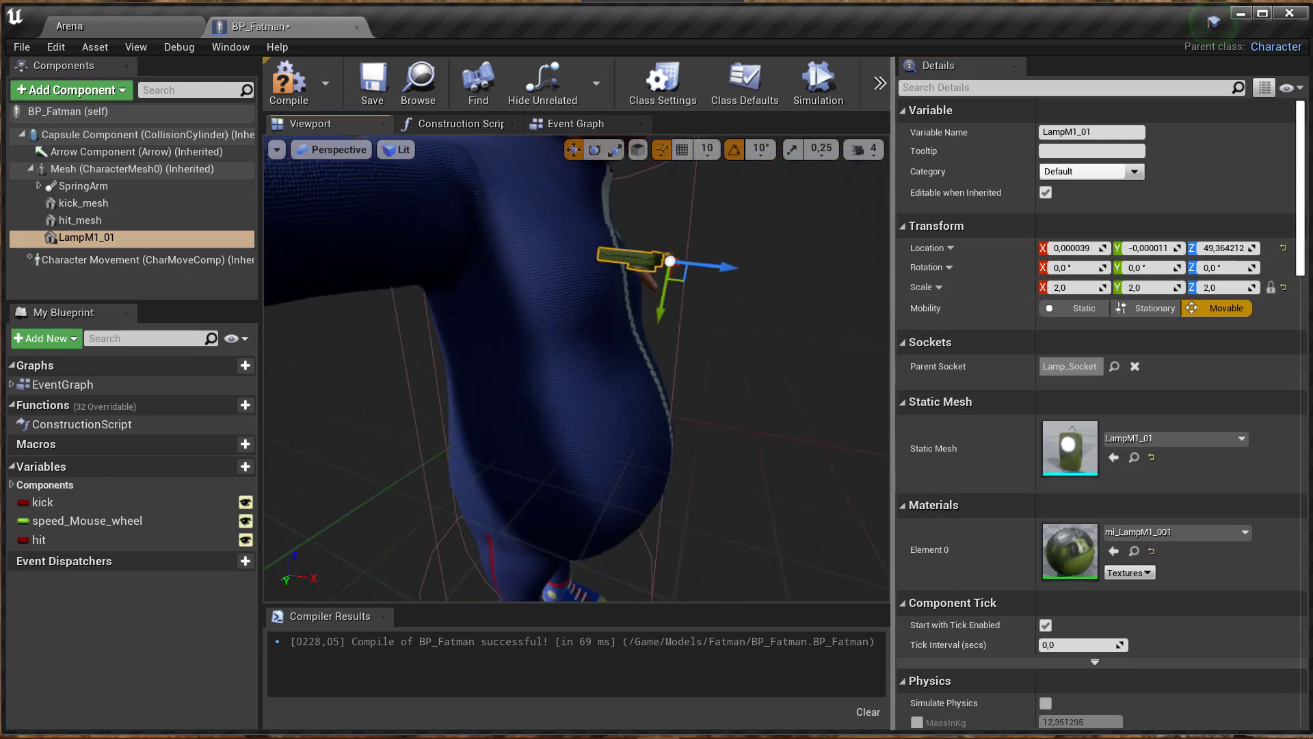
{"action": "left_click", "coordinate": [1061, 288]}
{"action": "type", "text": "3"}
{"action": "key", "text": "Return"}
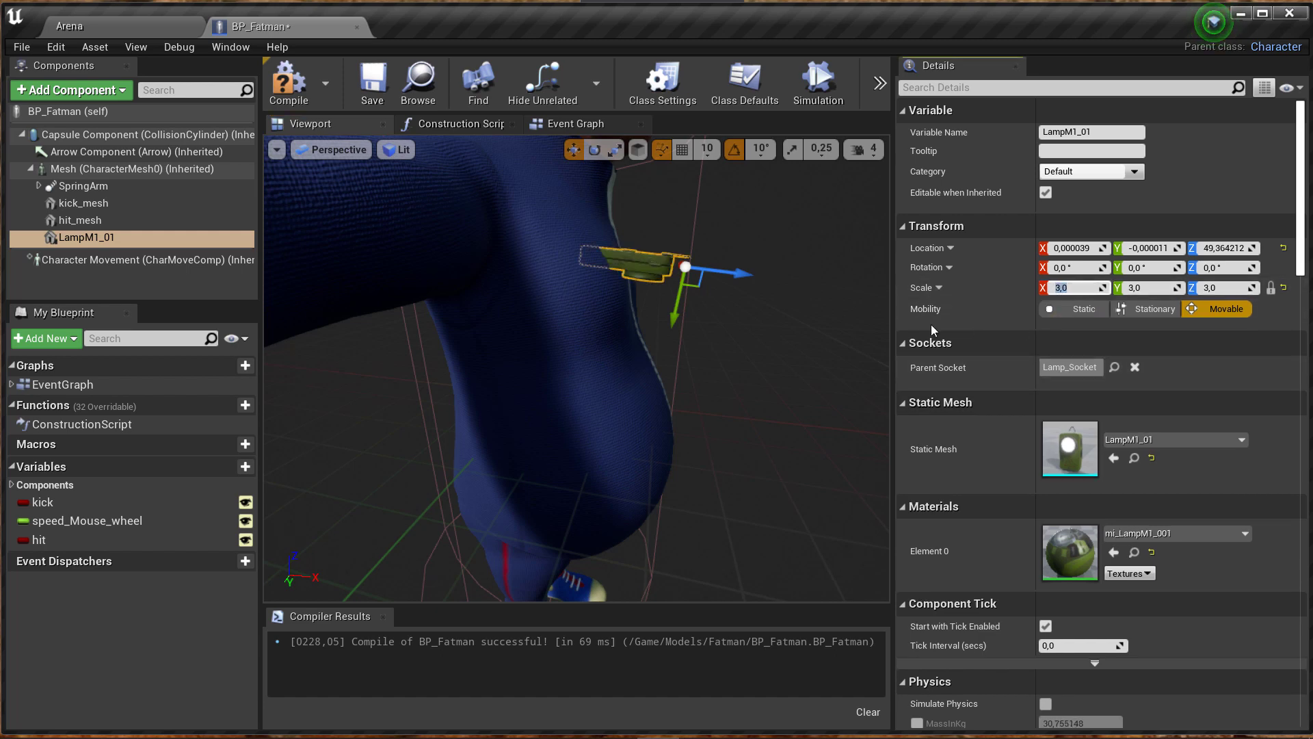
{"action": "left_click_drag", "start_coordinate": [788, 381], "coordinate": [788, 382]}
Tilt the lamp to about -110 degrees on X against Fatman's chest.
{"action": "key", "text": "e"}
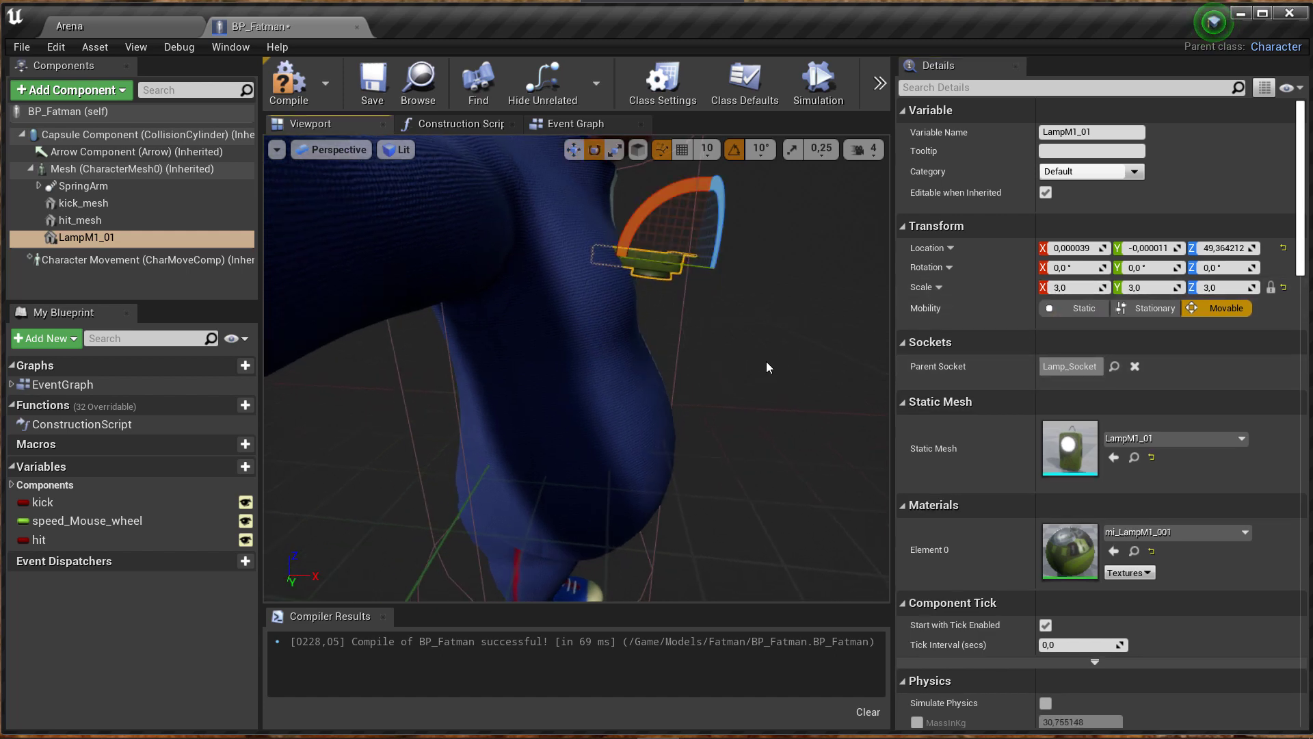
{"action": "mouse_move", "coordinate": [665, 212]}
{"action": "left_mouse_down"}
{"action": "mouse_move", "coordinate": [684, 274]}
{"action": "mouse_move", "coordinate": [623, 308]}
{"action": "mouse_move", "coordinate": [751, 425]}
{"action": "left_mouse_up"}
{"action": "left_click_drag", "start_coordinate": [577, 369], "coordinate": [577, 369], "text": "alt"}
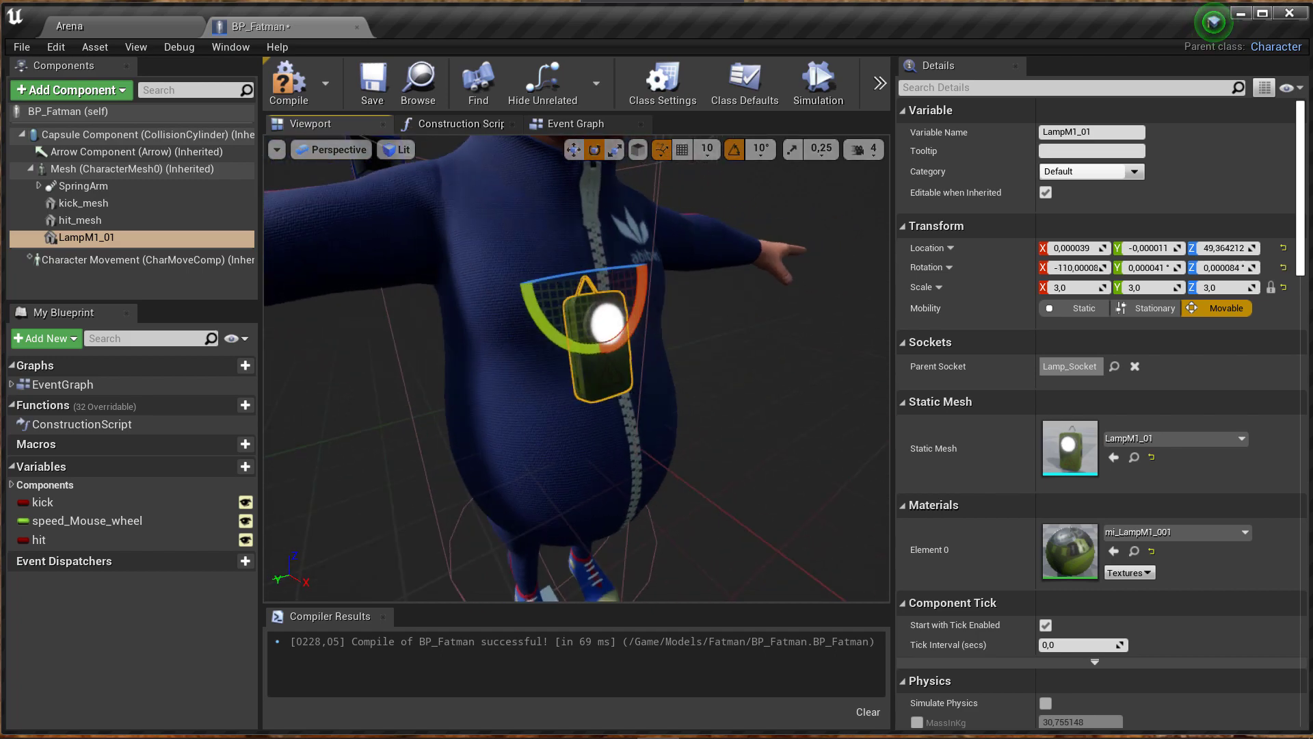
{"action": "left_click_drag", "start_coordinate": [669, 364], "coordinate": [669, 364], "text": "alt"}
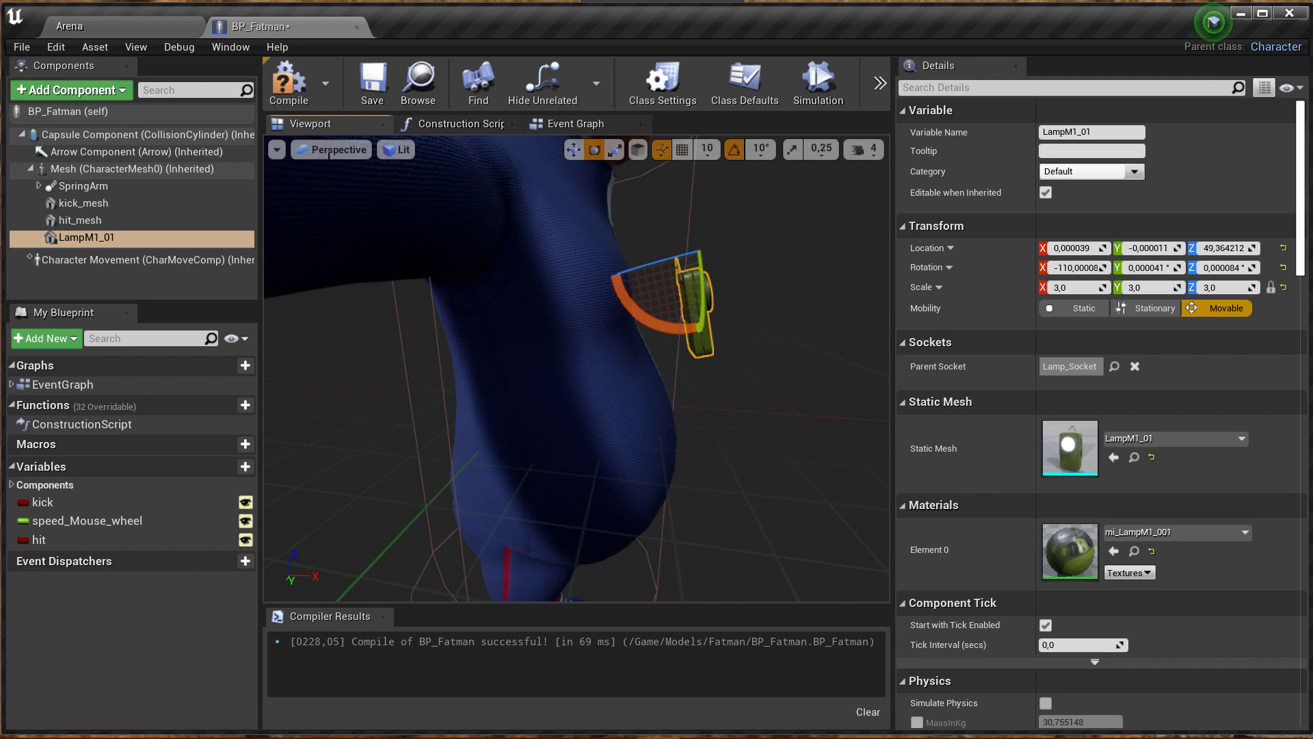
Switch the viewport to Right orthographic view and zoom in on the lamp.
{"action": "left_click", "coordinate": [332, 150]}
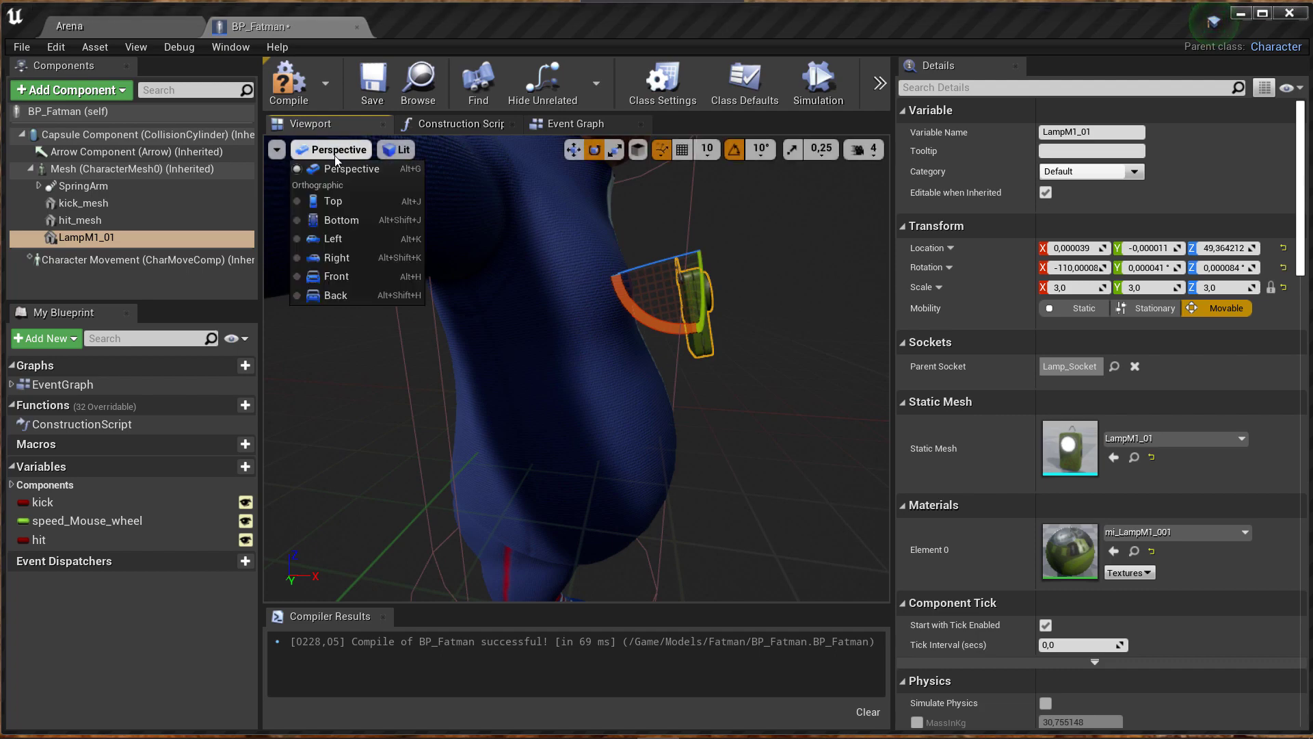
{"action": "left_click", "coordinate": [349, 276]}
{"action": "scroll", "coordinate": [520, 329], "scroll_direction": "up", "scroll_amount": 1}
{"action": "scroll", "coordinate": [548, 338], "scroll_direction": "up", "scroll_amount": 2}
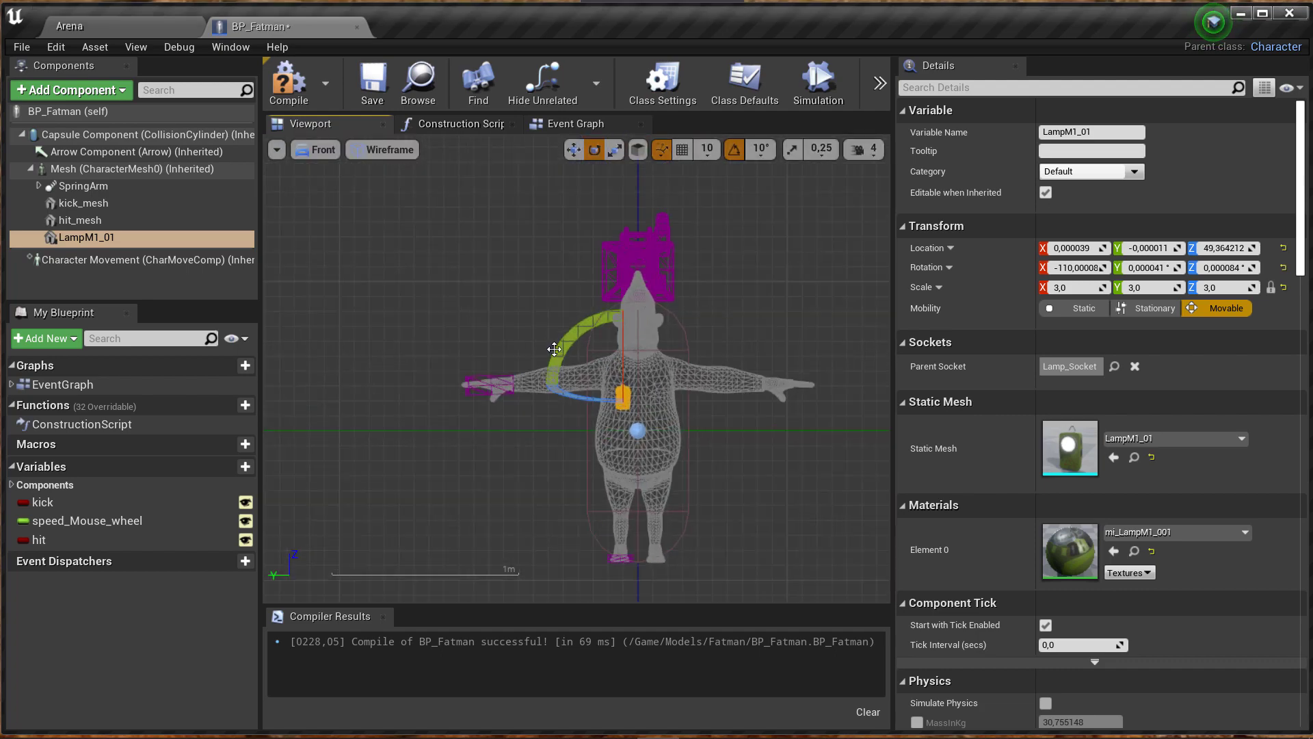
{"action": "scroll", "coordinate": [552, 353], "scroll_direction": "up", "scroll_amount": 3}
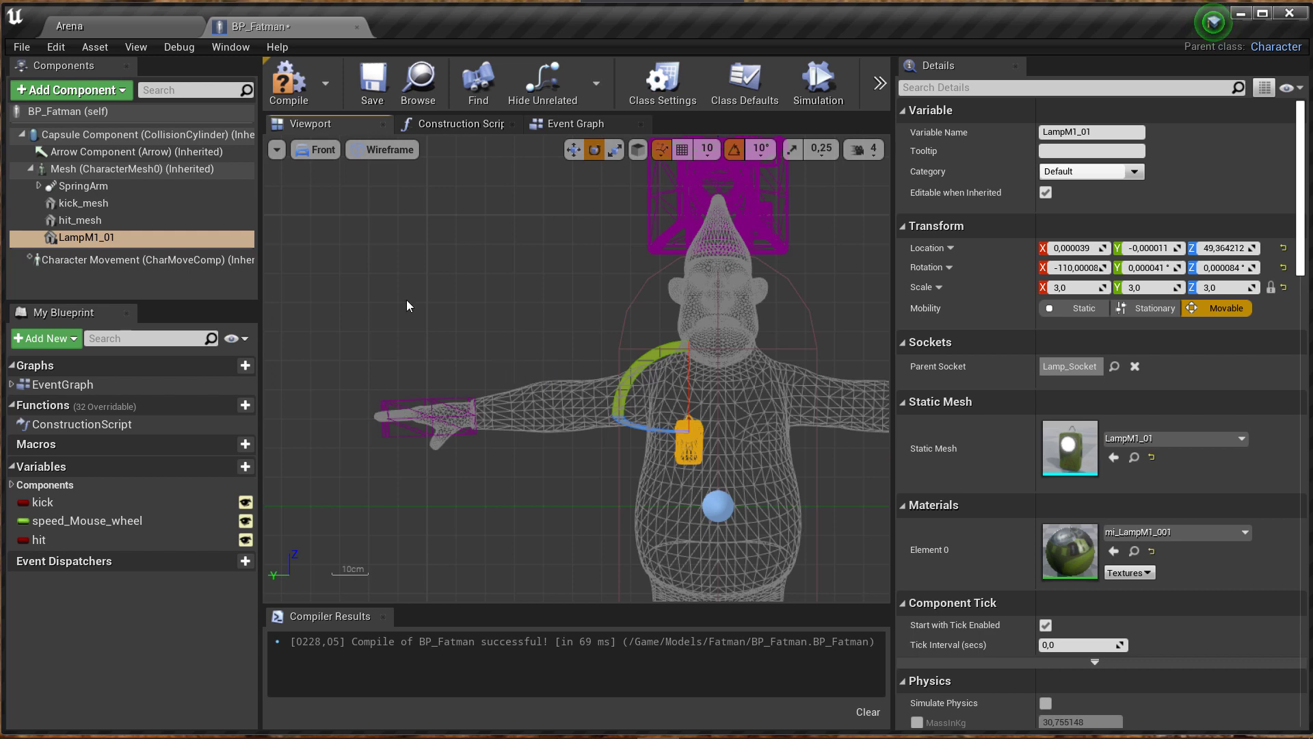
{"action": "left_click", "coordinate": [301, 149]}
{"action": "left_click", "coordinate": [330, 260]}
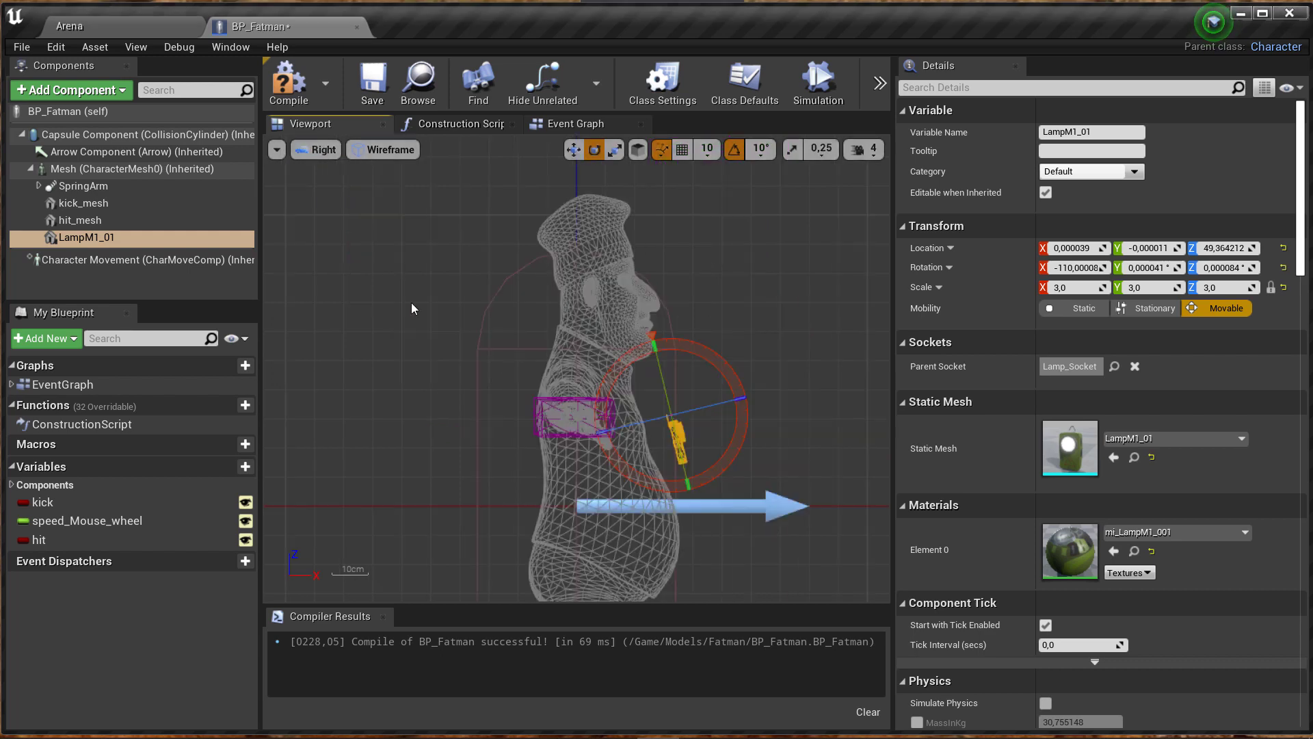
{"action": "scroll", "coordinate": [777, 466], "scroll_direction": "up", "scroll_amount": 1}
{"action": "scroll", "coordinate": [753, 410], "scroll_direction": "up", "scroll_amount": 1}
{"action": "scroll", "coordinate": [728, 335], "scroll_direction": "up", "scroll_amount": 2}
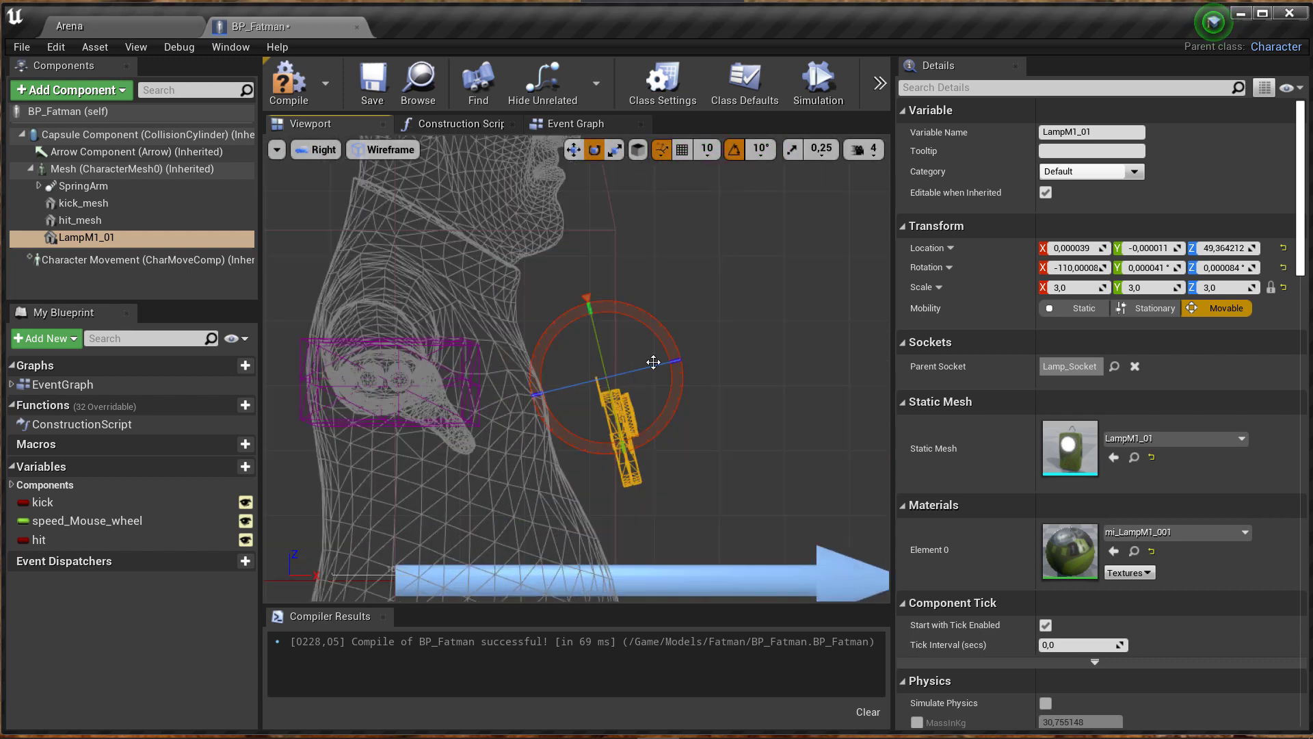
Move the lamp against the chest, tilt it to -120 on X, and compile BP_Fatman.
{"action": "left_click", "coordinate": [573, 149]}
{"action": "scroll", "coordinate": [643, 418], "scroll_direction": "up", "scroll_amount": 1}
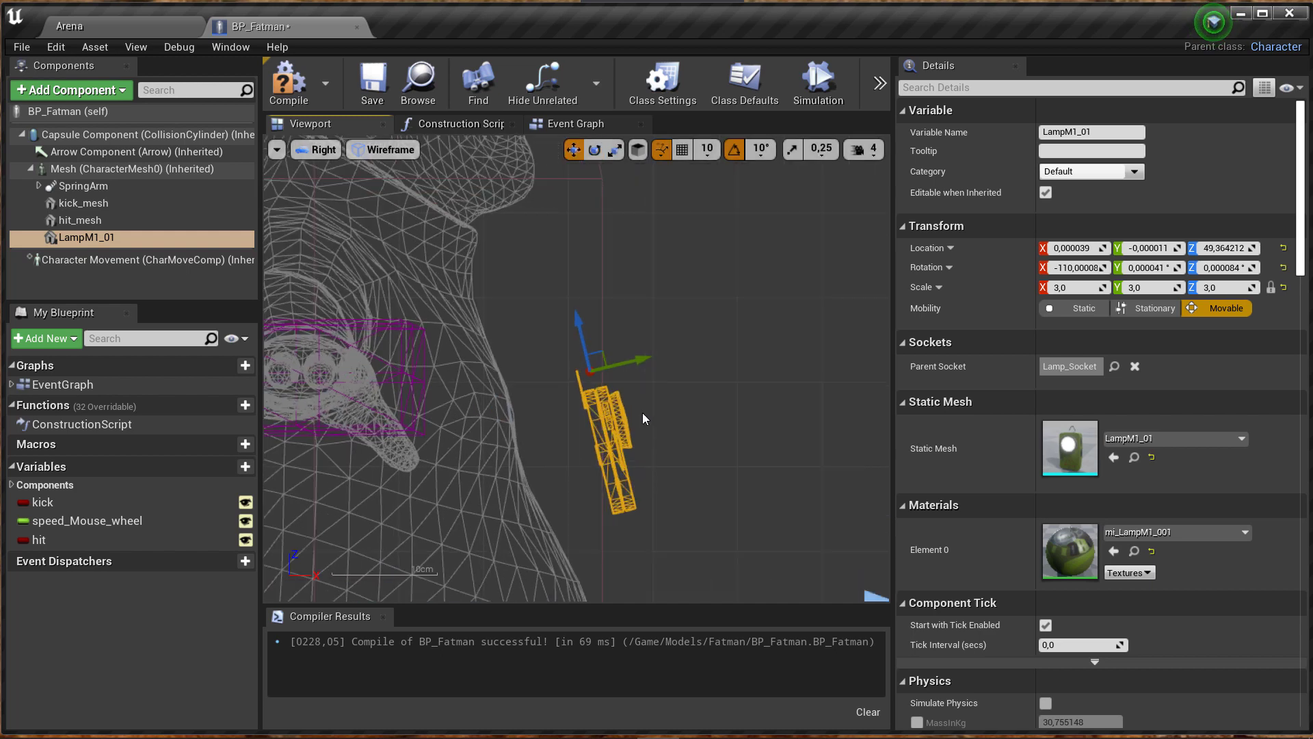
{"action": "left_click_drag", "start_coordinate": [602, 345], "coordinate": [501, 293]}
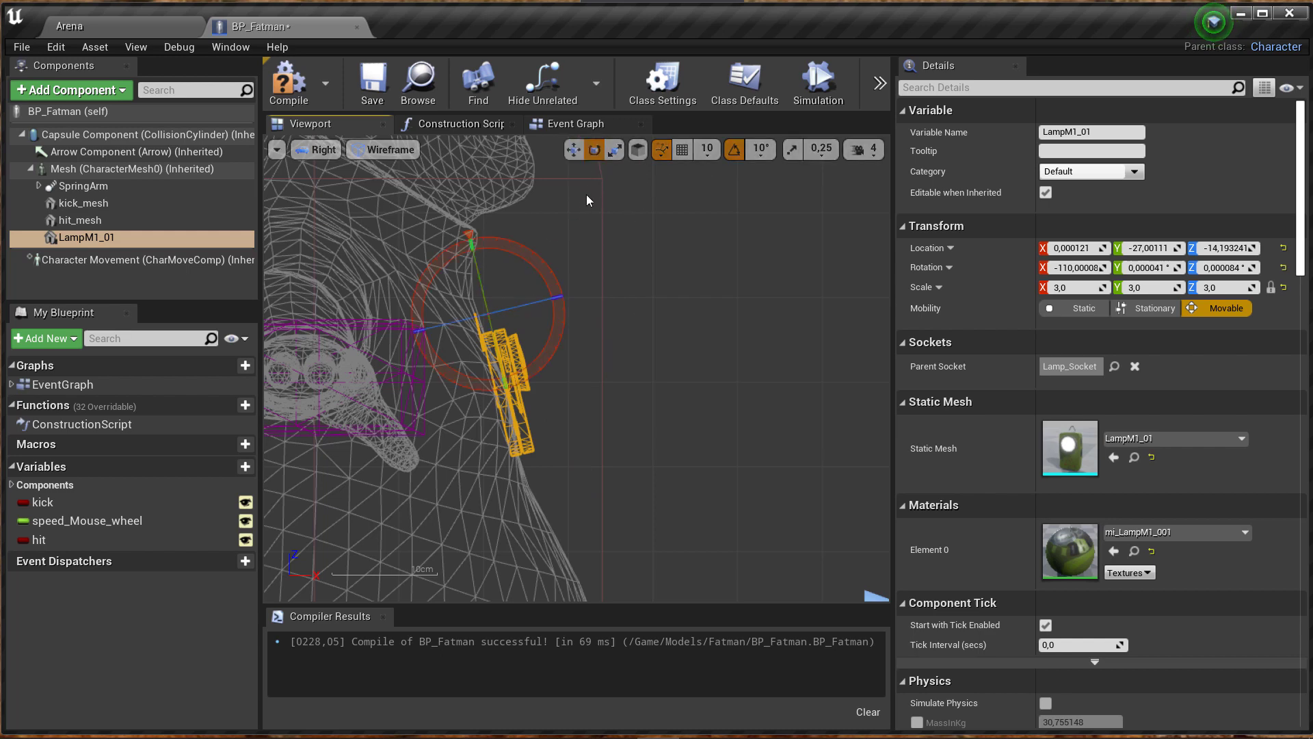
{"action": "left_click_drag", "start_coordinate": [573, 338], "coordinate": [578, 362]}
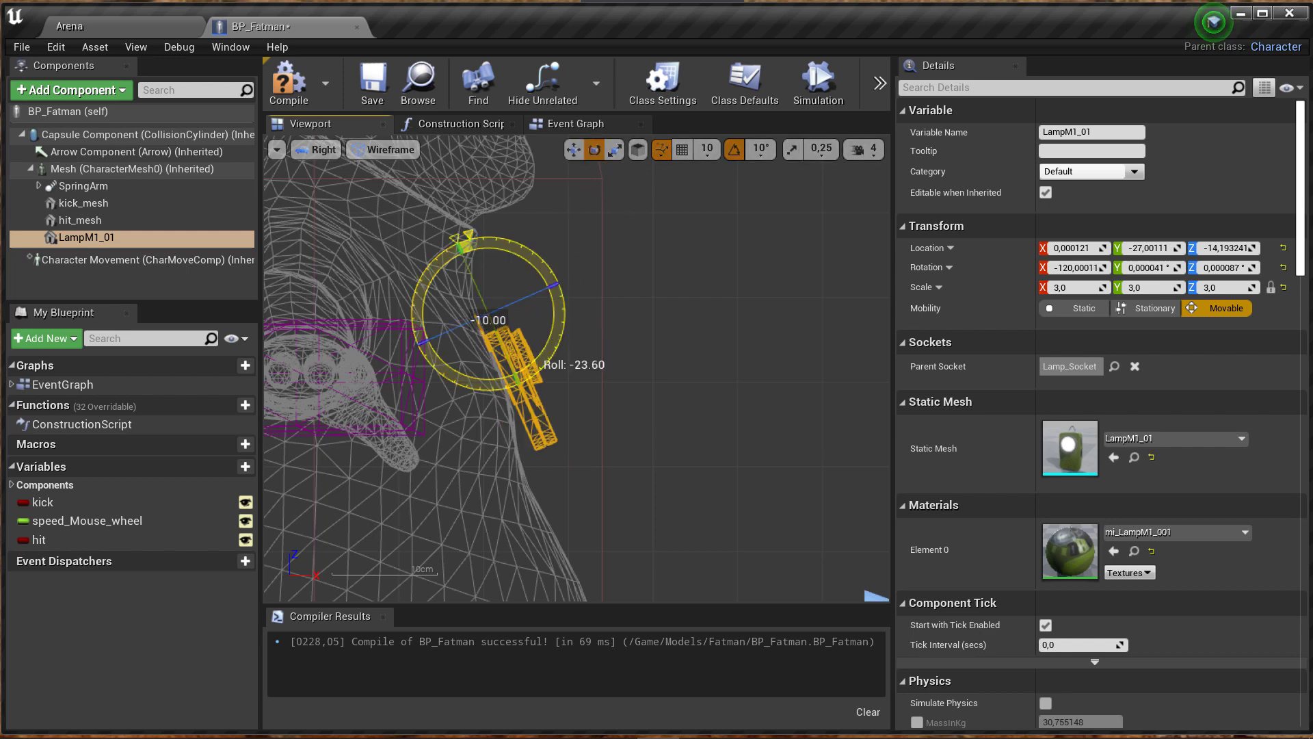
{"action": "scroll", "coordinate": [680, 330], "scroll_direction": "down", "scroll_amount": 2}
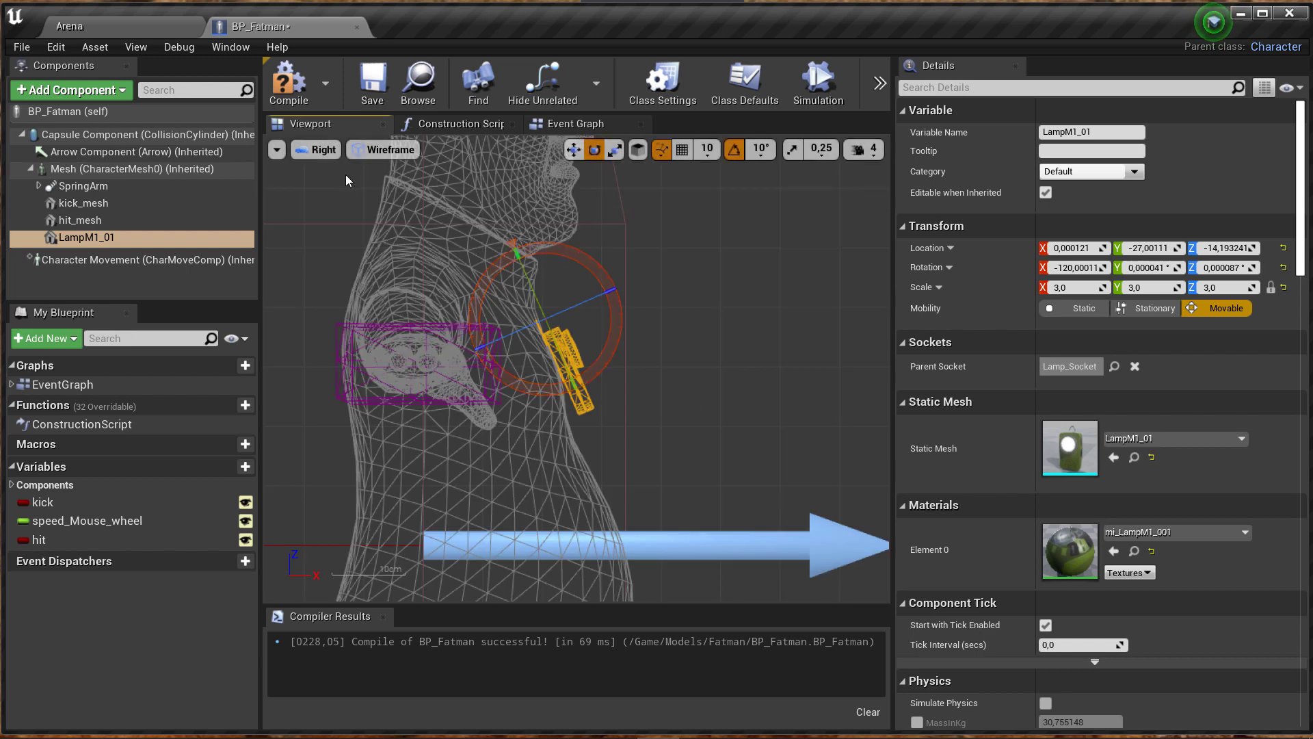
{"action": "scroll", "coordinate": [520, 274], "scroll_direction": "up", "scroll_amount": 5}
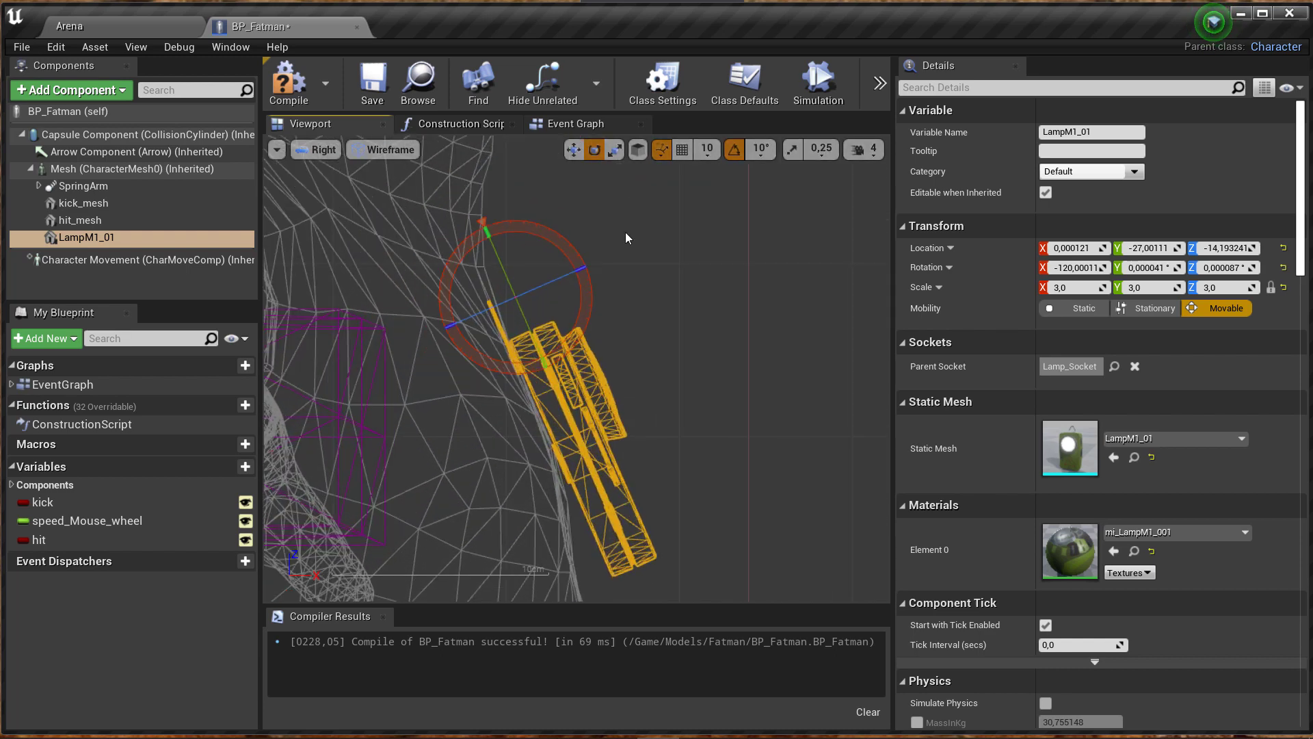
{"action": "left_click", "coordinate": [574, 149]}
{"action": "scroll", "coordinate": [547, 287], "scroll_direction": "up", "scroll_amount": 1}
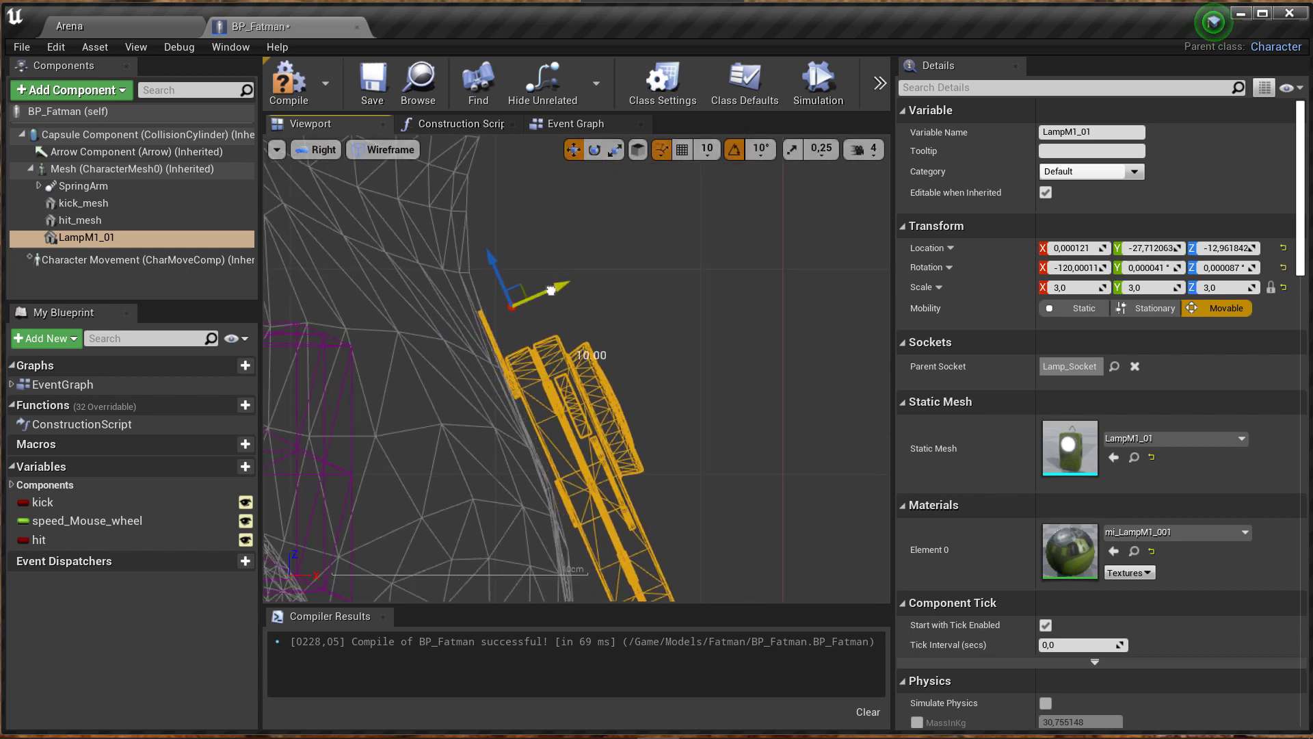
{"action": "left_click_drag", "start_coordinate": [548, 291], "coordinate": [554, 287]}
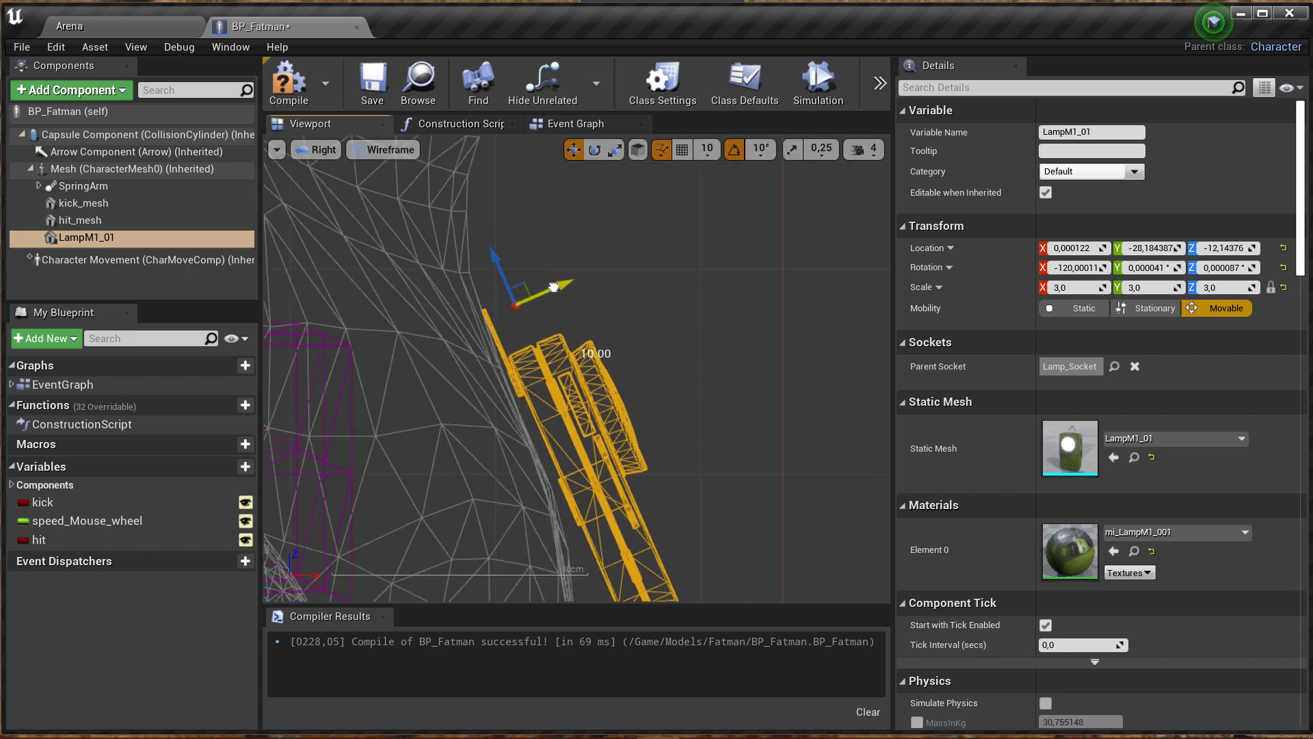
{"action": "left_click", "coordinate": [294, 101]}
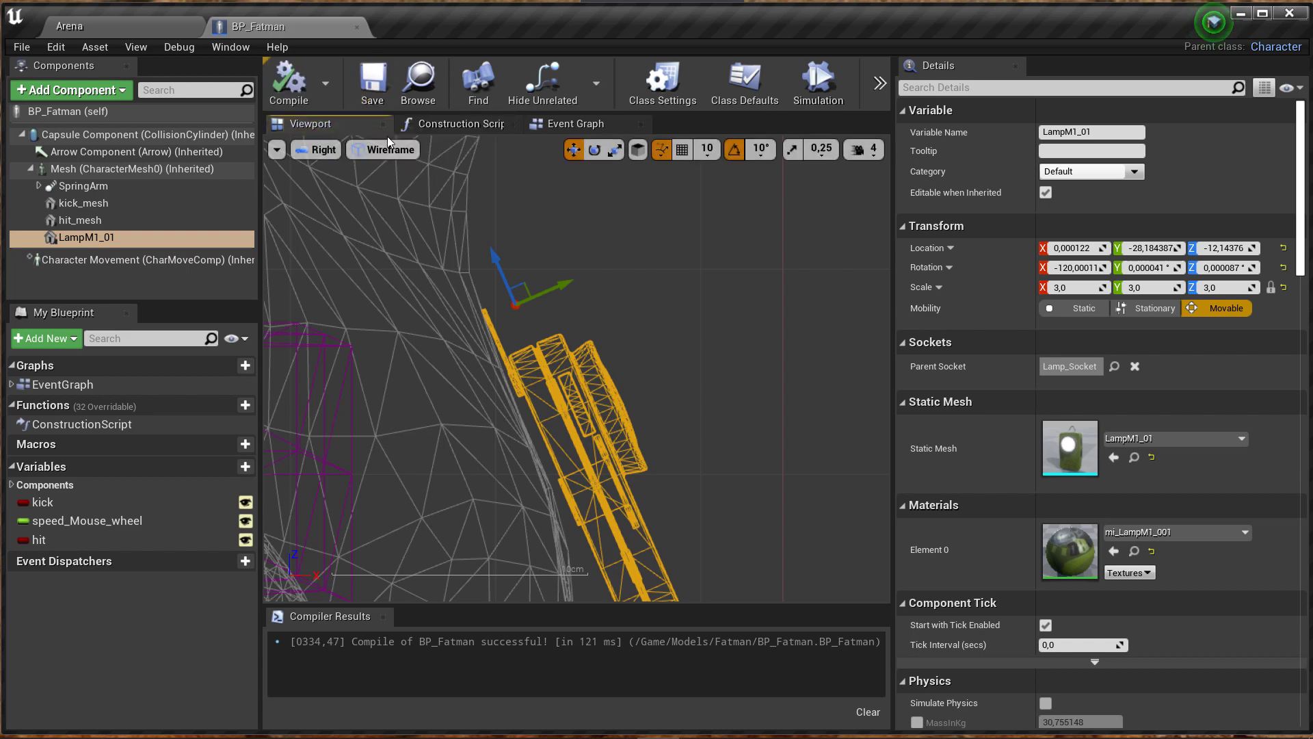
{"action": "left_click", "coordinate": [322, 149]}
{"action": "left_click", "coordinate": [329, 168]}
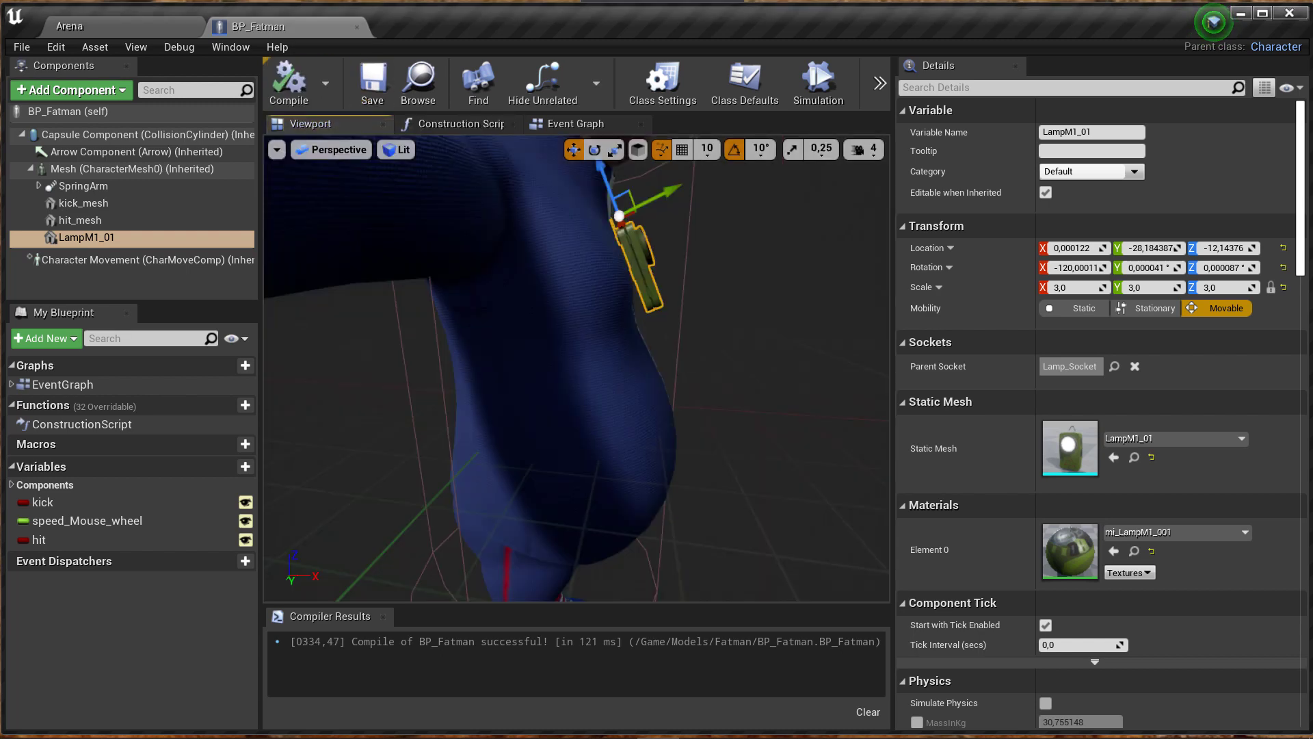
{"action": "right_click_drag", "start_coordinate": [577, 369], "coordinate": [577, 369]}
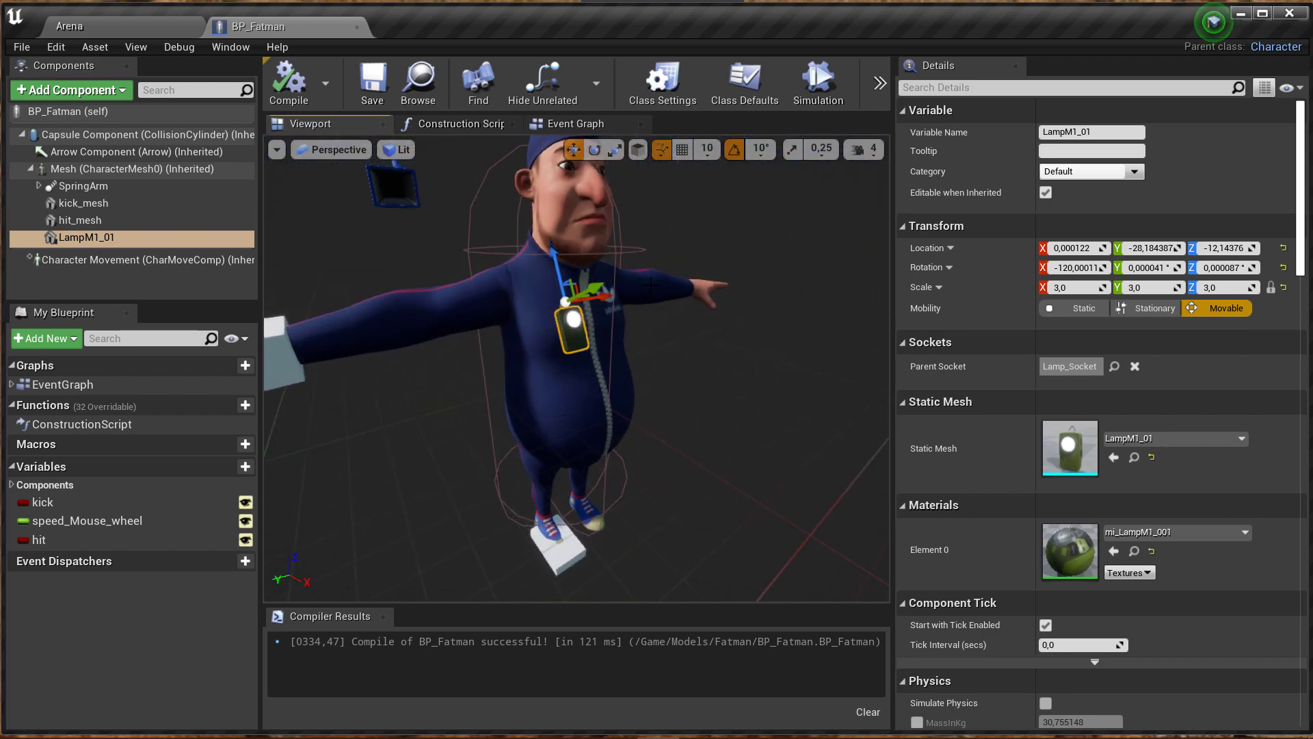
{"action": "left_click", "coordinate": [74, 241]}
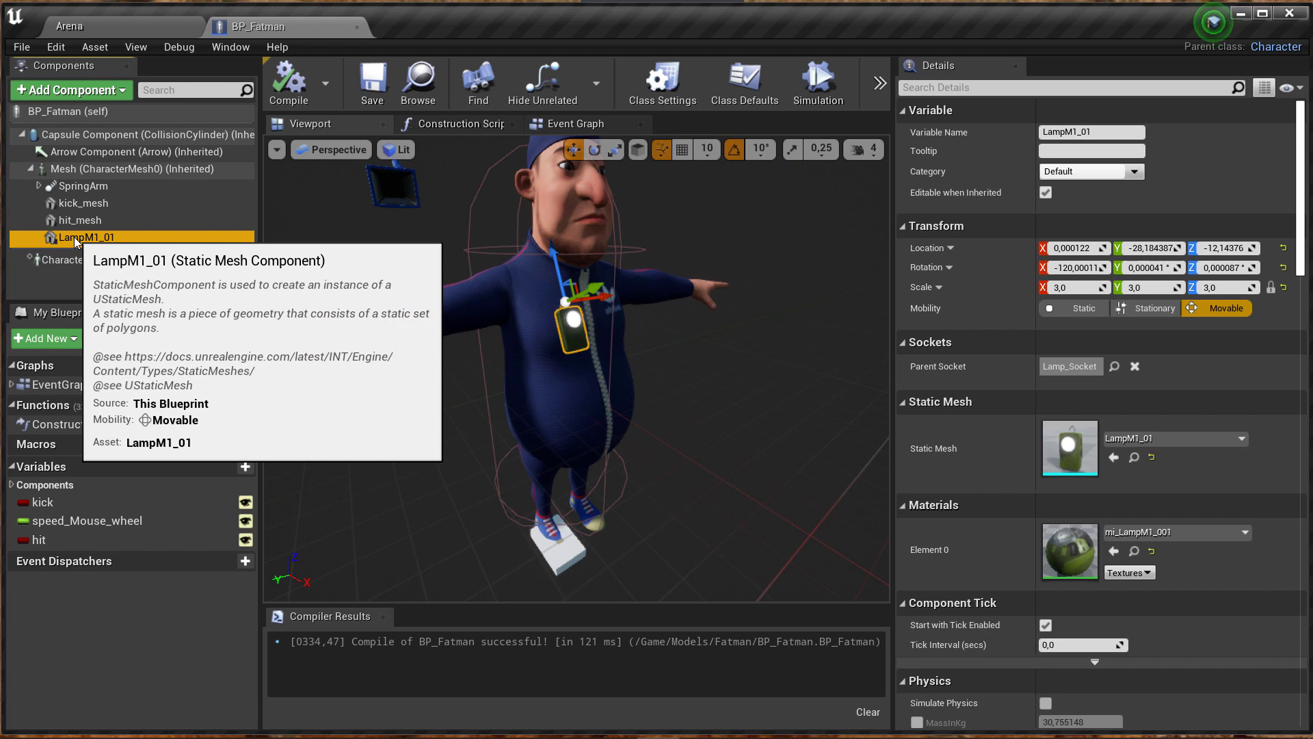
Add a Spot Light component named SpotLight under LampM1_01.
{"action": "left_click", "coordinate": [76, 91]}
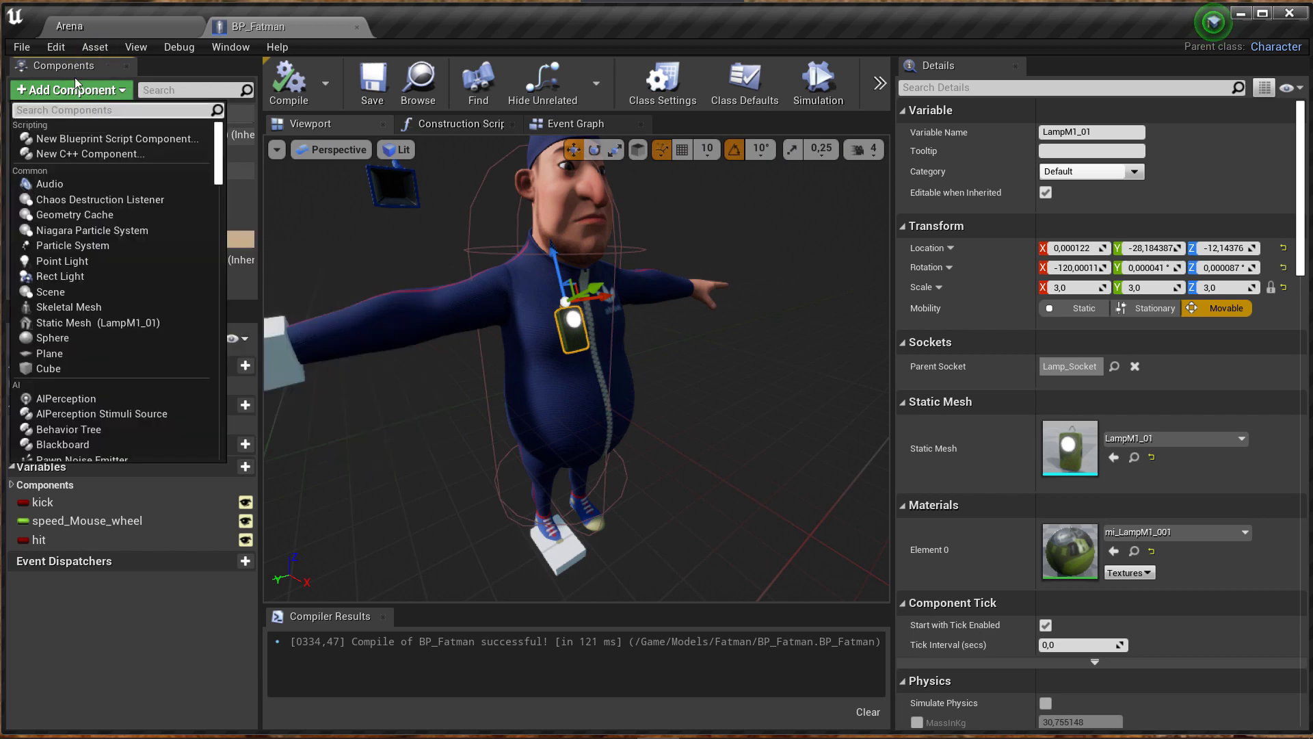
{"action": "type", "text": "light"}
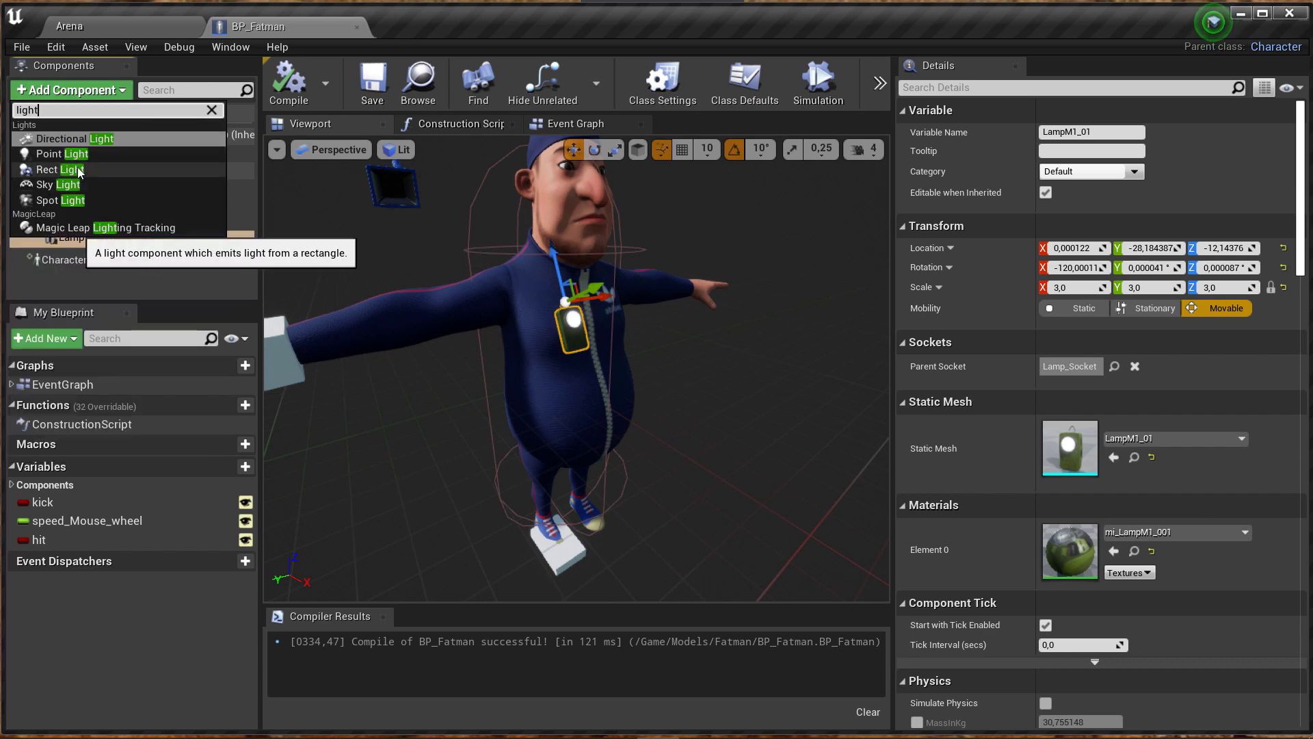
{"action": "left_click", "coordinate": [93, 200]}
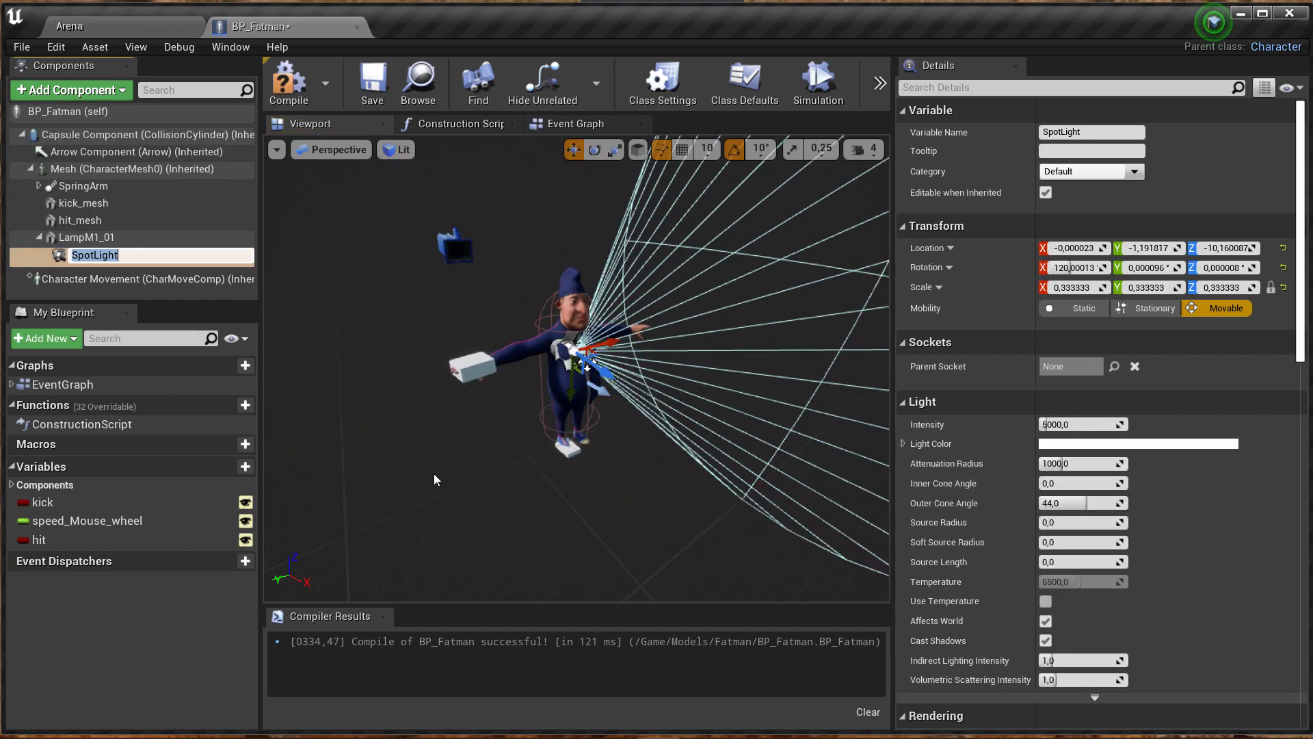
{"action": "key", "text": "Return"}
{"action": "left_click_drag", "start_coordinate": [321, 174], "coordinate": [322, 205]}
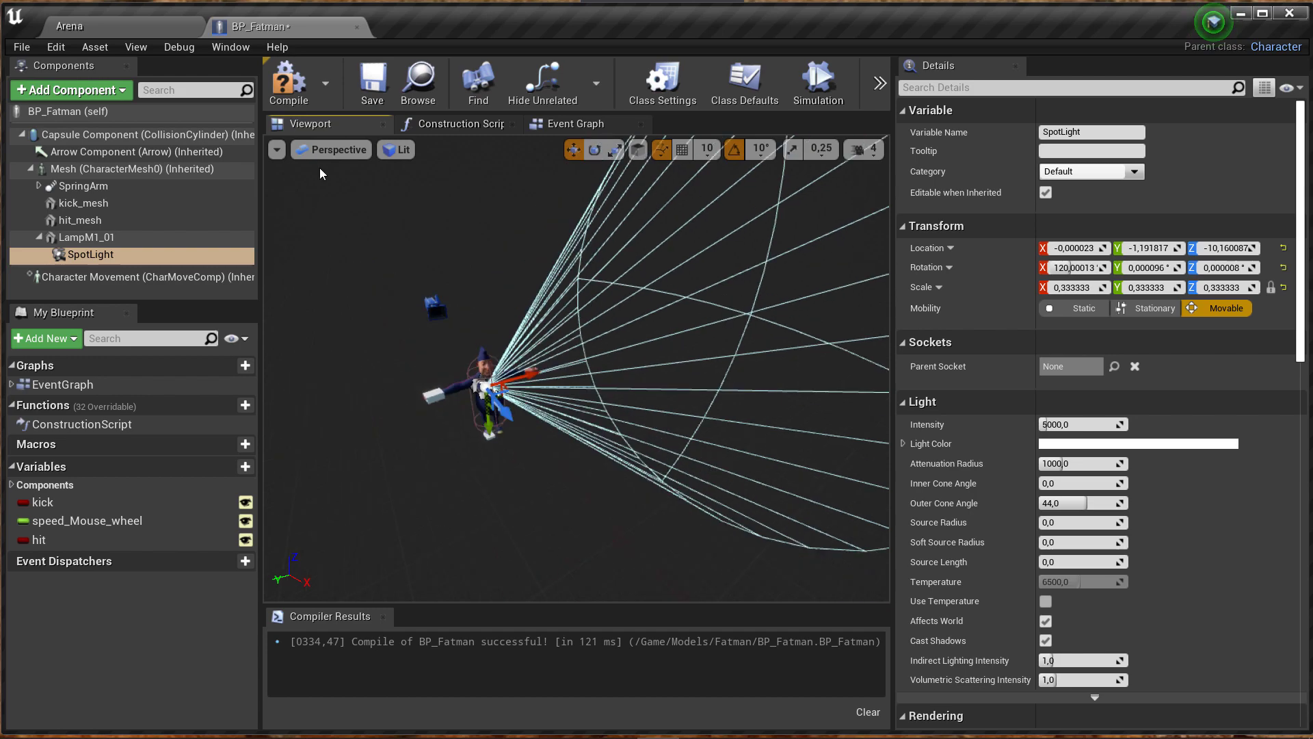
Compile and save BP_Fatman.
{"action": "left_click", "coordinate": [290, 88]}
{"action": "left_click", "coordinate": [373, 84]}
{"action": "mouse_move", "coordinate": [418, 390]}
{"action": "left_mouse_down"}
{"action": "mouse_move", "coordinate": [418, 410]}
{"action": "mouse_move", "coordinate": [539, 463]}
{"action": "left_mouse_up"}
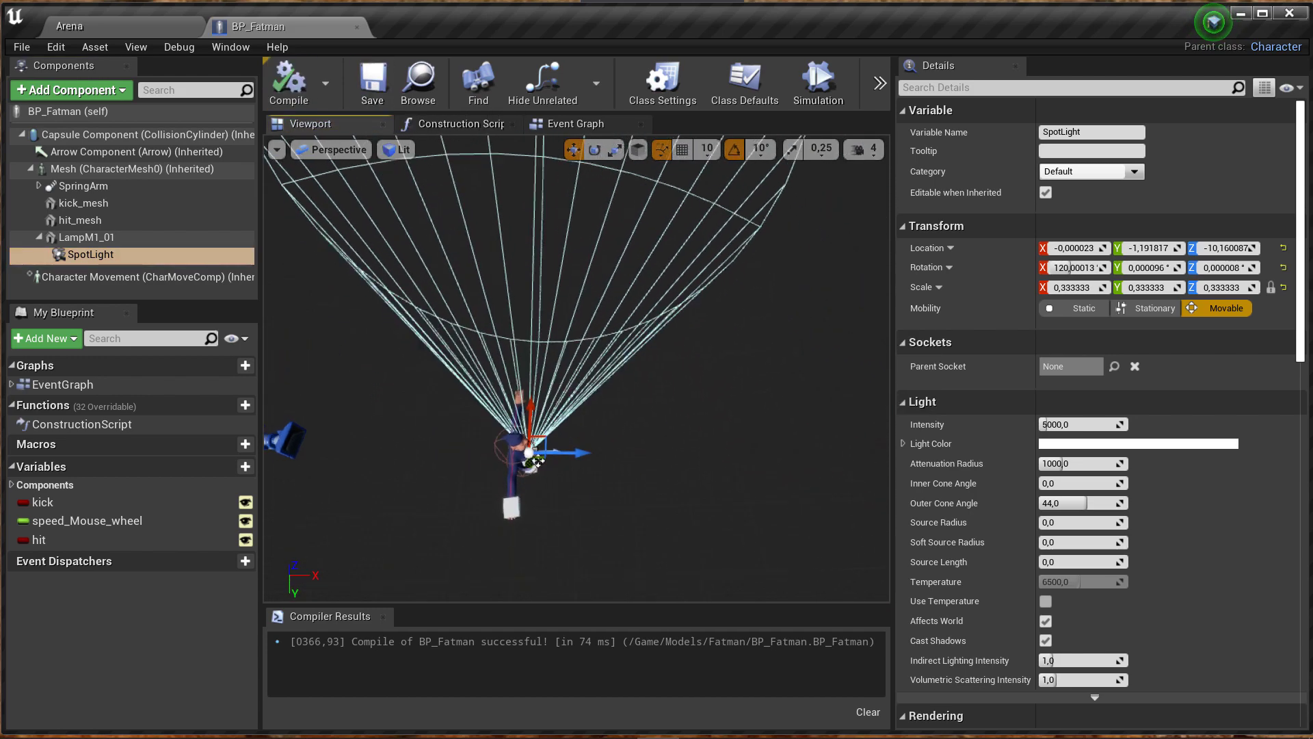
{"action": "left_click_drag", "start_coordinate": [432, 455], "coordinate": [442, 457], "text": "alt"}
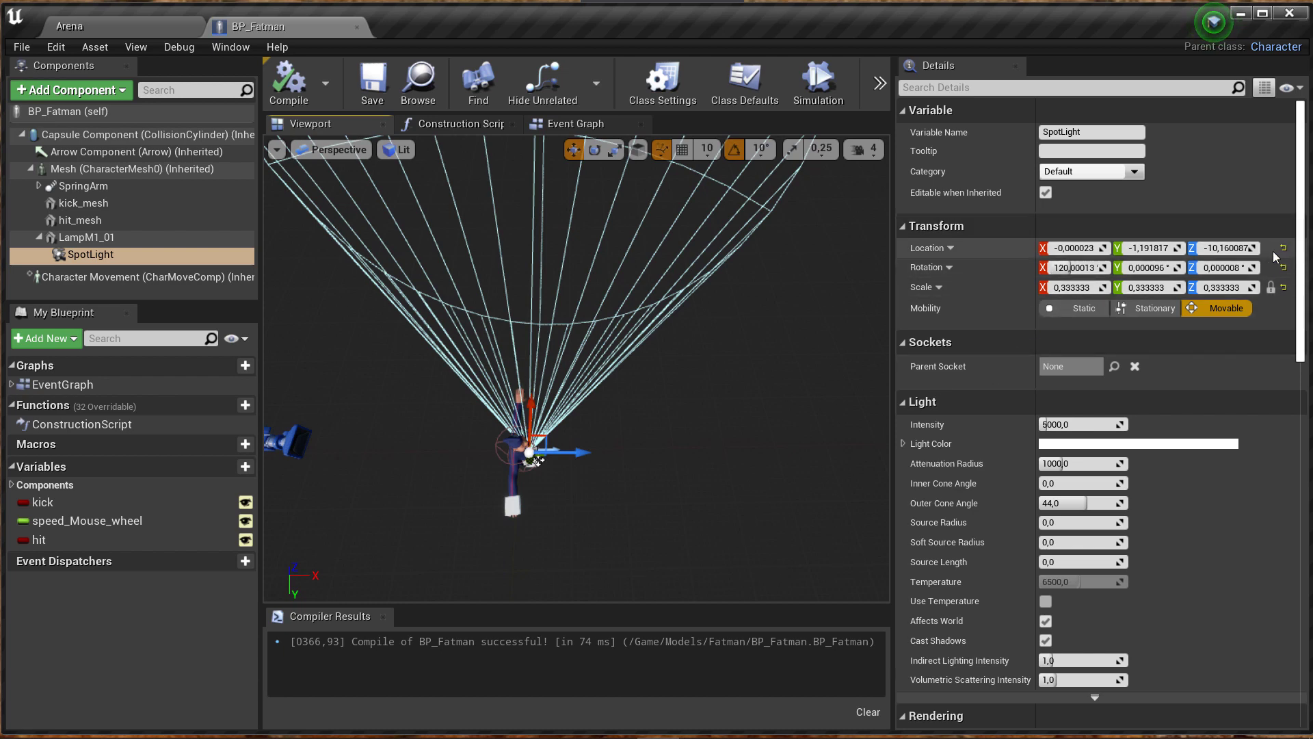
Rotate the SpotLight to about X 90, Y -30, Z 90 to aim its beam outward.
{"action": "scroll", "coordinate": [621, 501], "scroll_direction": "up", "scroll_amount": 2}
{"action": "scroll", "coordinate": [621, 501], "scroll_direction": "up", "scroll_amount": 2}
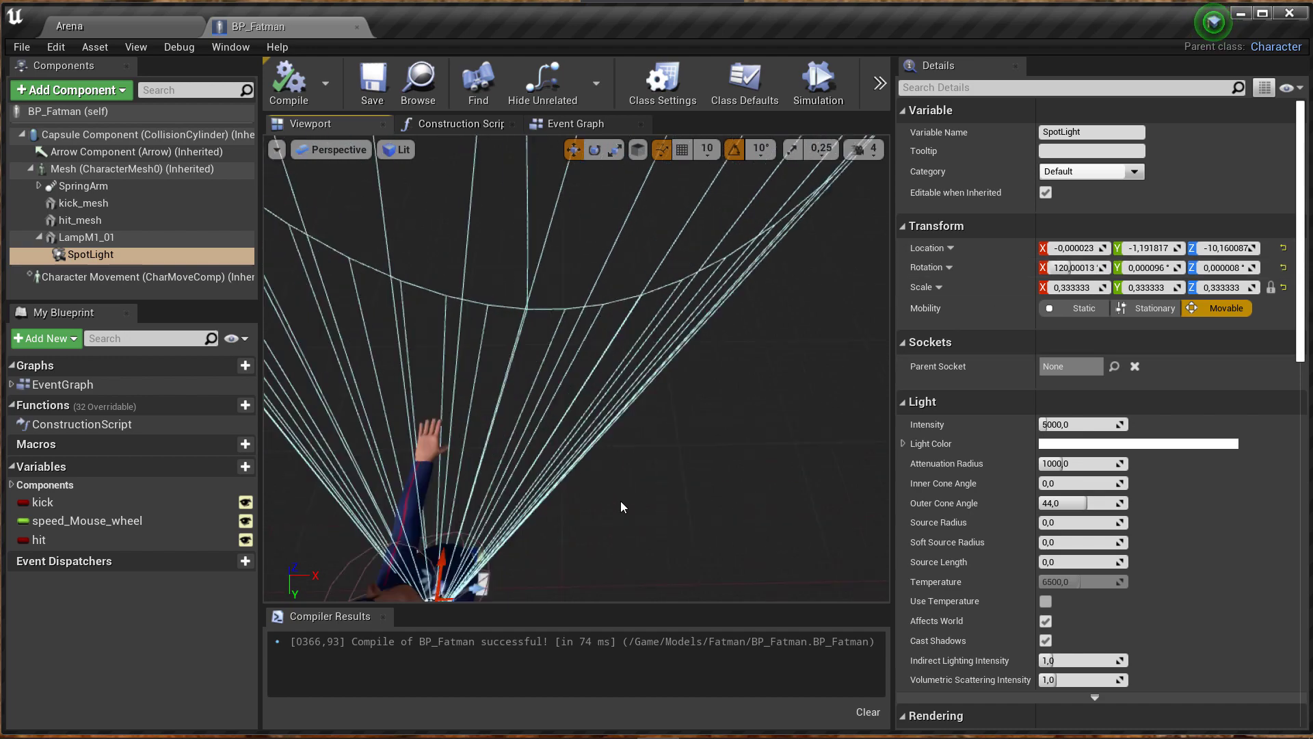
{"action": "scroll", "coordinate": [619, 502], "scroll_direction": "up", "scroll_amount": 2}
{"action": "key", "text": "e"}
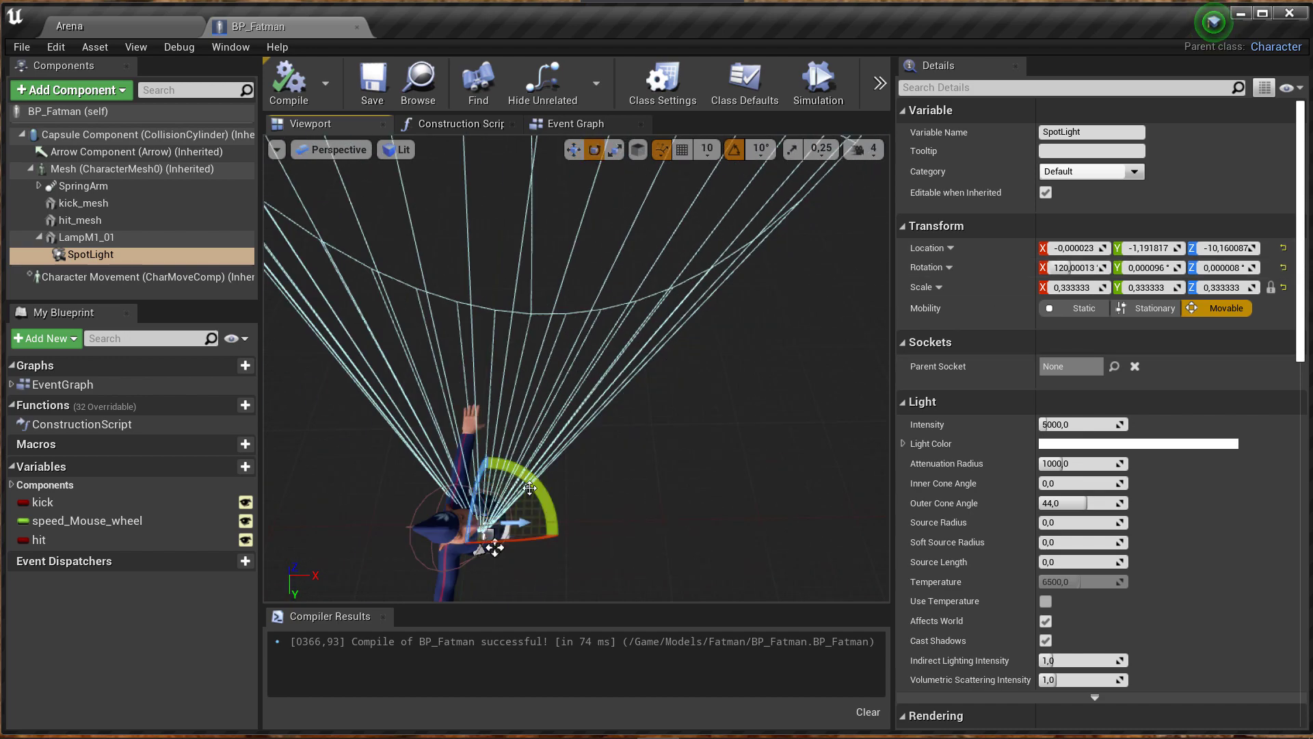
{"action": "mouse_move", "coordinate": [530, 487]}
{"action": "left_mouse_down"}
{"action": "mouse_move", "coordinate": [506, 533]}
{"action": "mouse_move", "coordinate": [529, 481]}
{"action": "left_mouse_up"}
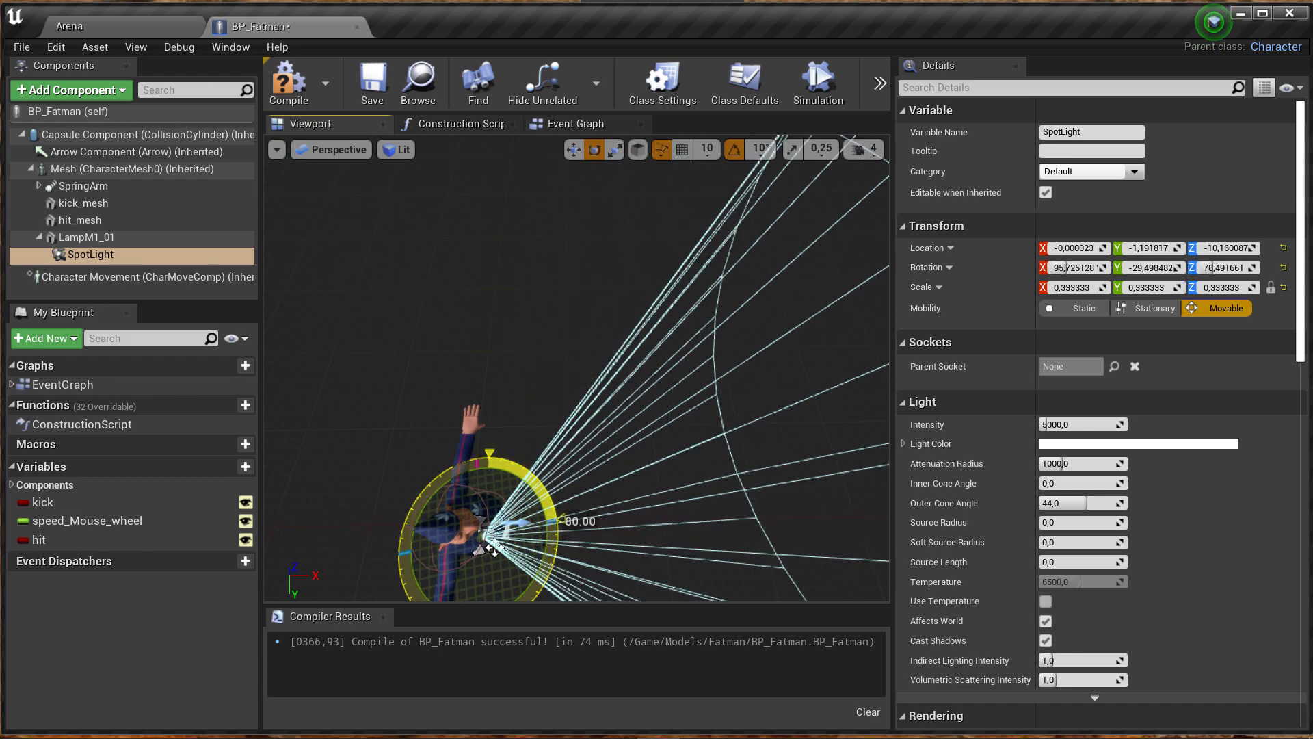
{"action": "scroll", "coordinate": [504, 375], "scroll_direction": "down", "scroll_amount": 3}
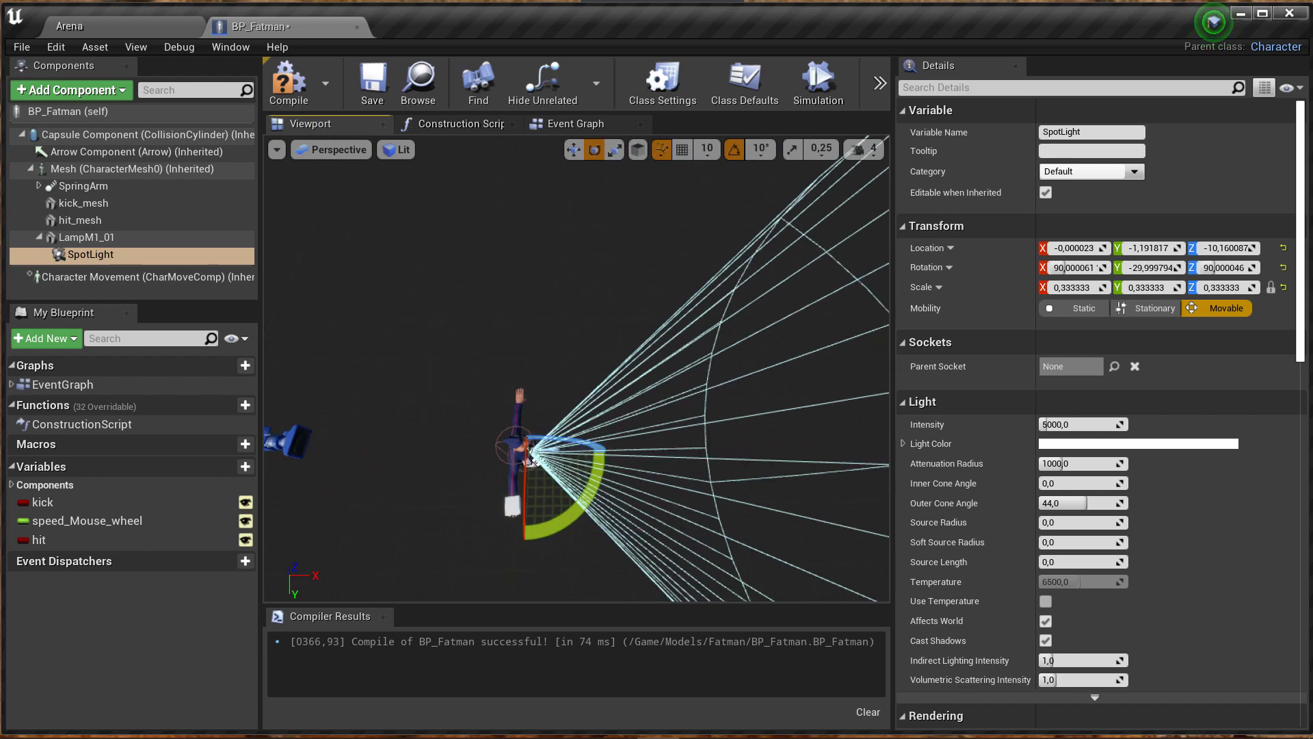
{"action": "mouse_move", "coordinate": [530, 460]}
{"action": "left_mouse_down", "text": "alt"}
{"action": "mouse_move", "coordinate": [635, 435]}
{"action": "mouse_move", "coordinate": [674, 504]}
{"action": "left_mouse_up", "text": "alt"}
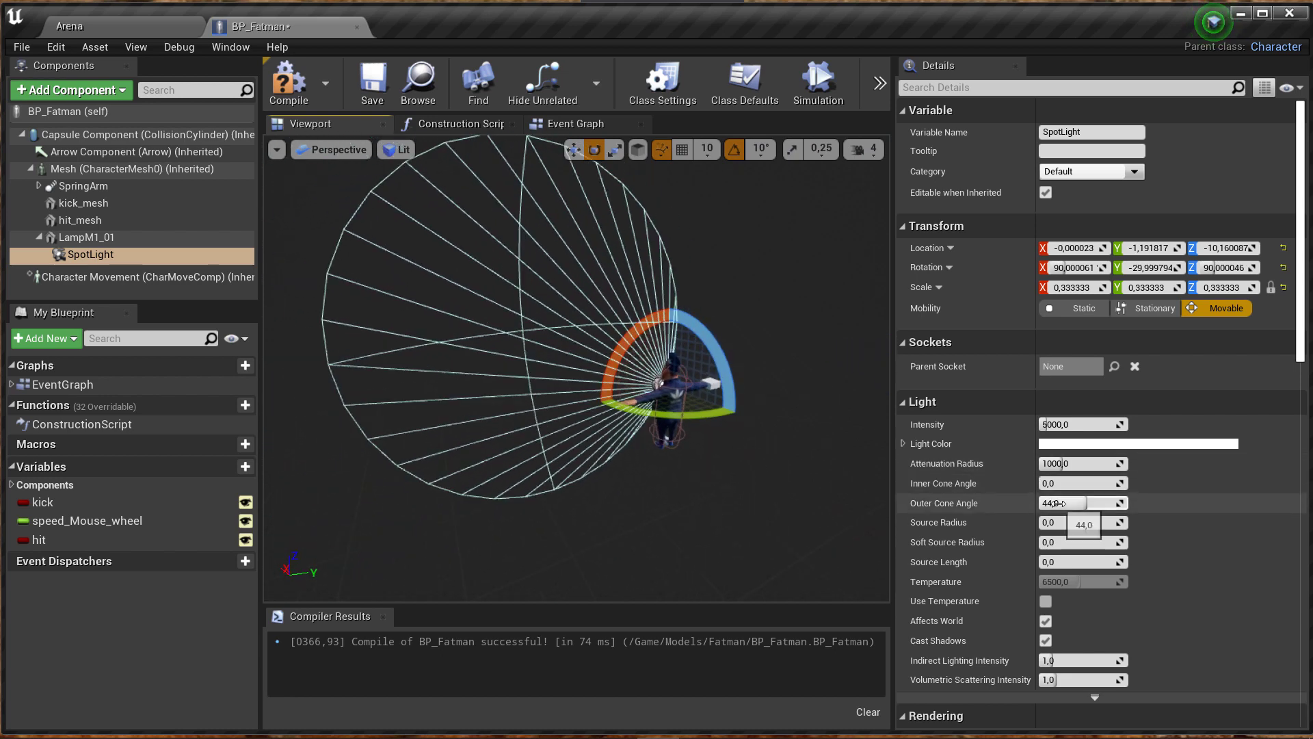
Set the SpotLight's attenuation radius to about 271 and inner cone angle to about 42.
{"action": "left_click_drag", "start_coordinate": [1081, 464], "coordinate": [1054, 463]}
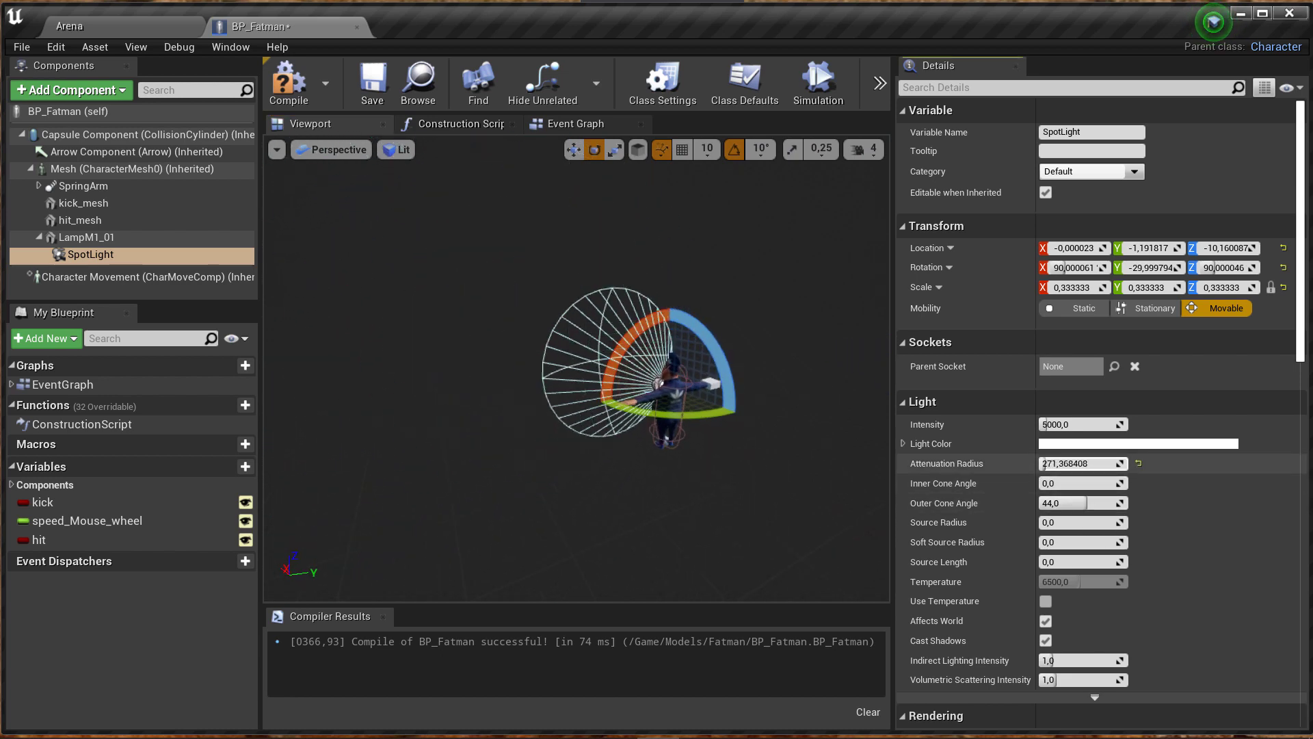
{"action": "left_click_drag", "start_coordinate": [662, 485], "coordinate": [663, 485], "text": "alt"}
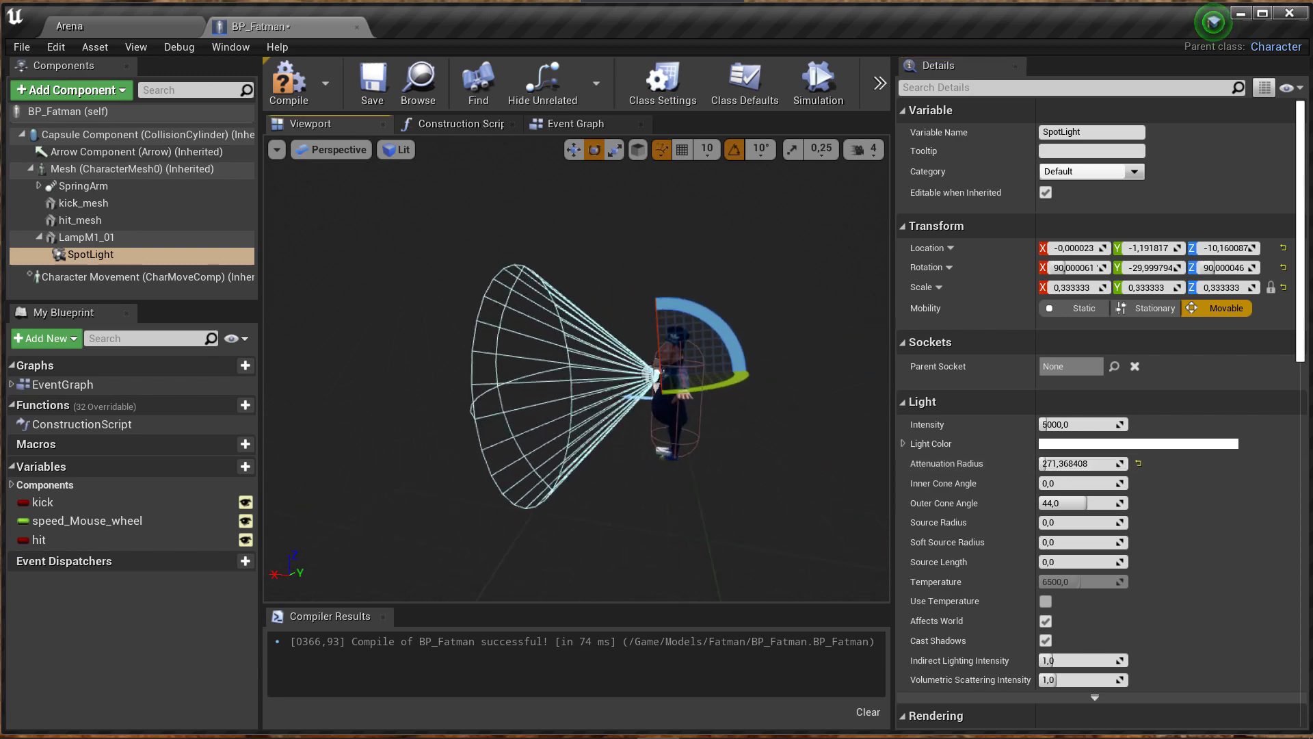
{"action": "right_click_drag", "start_coordinate": [662, 485], "coordinate": [662, 484], "text": "alt"}
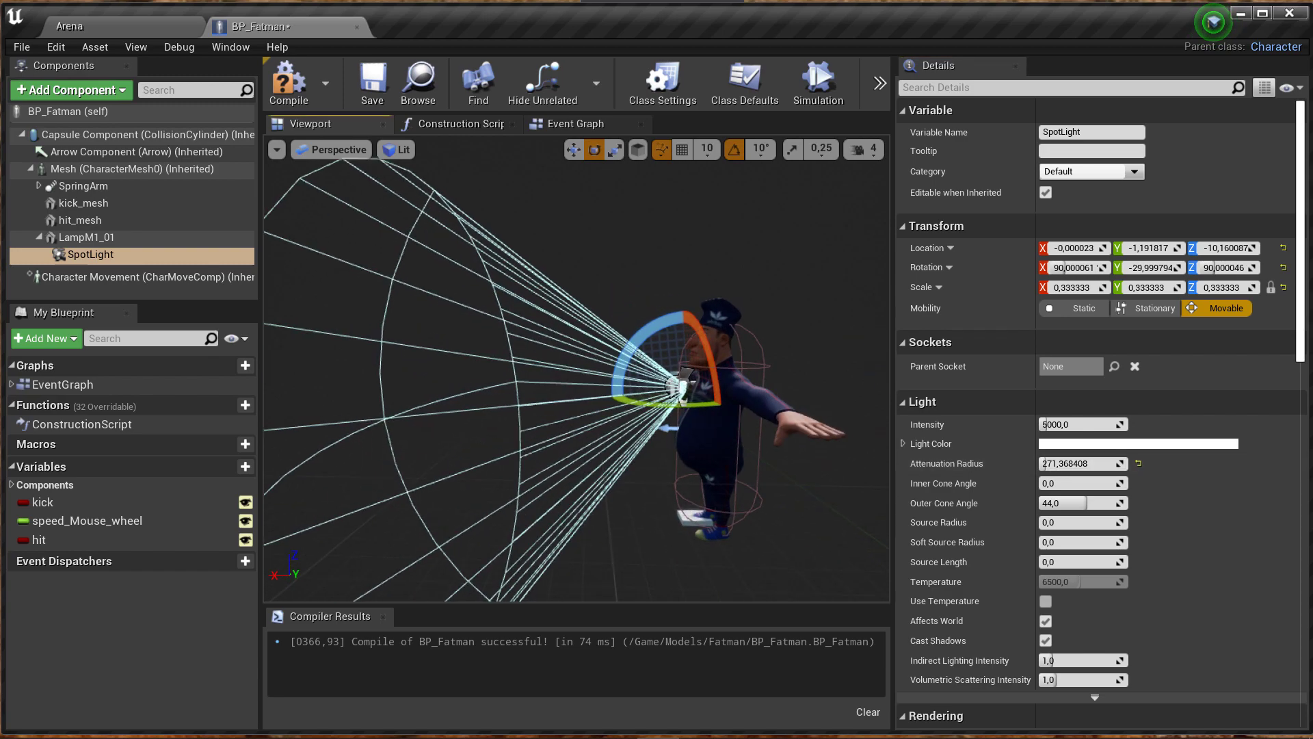
{"action": "left_click_drag", "start_coordinate": [662, 484], "coordinate": [662, 484], "text": "alt"}
{"action": "right_click_drag", "start_coordinate": [662, 484], "coordinate": [663, 485], "text": "alt"}
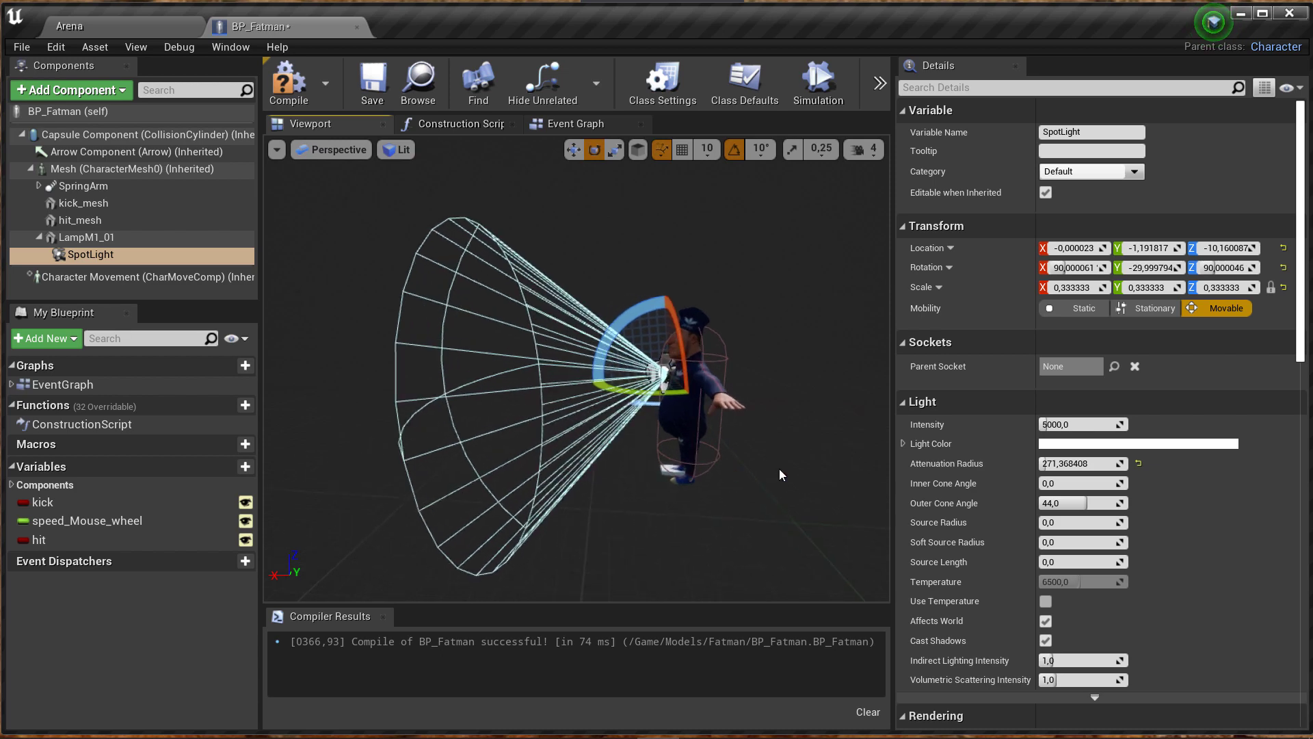
{"action": "left_click_drag", "start_coordinate": [1071, 483], "coordinate": [1085, 483]}
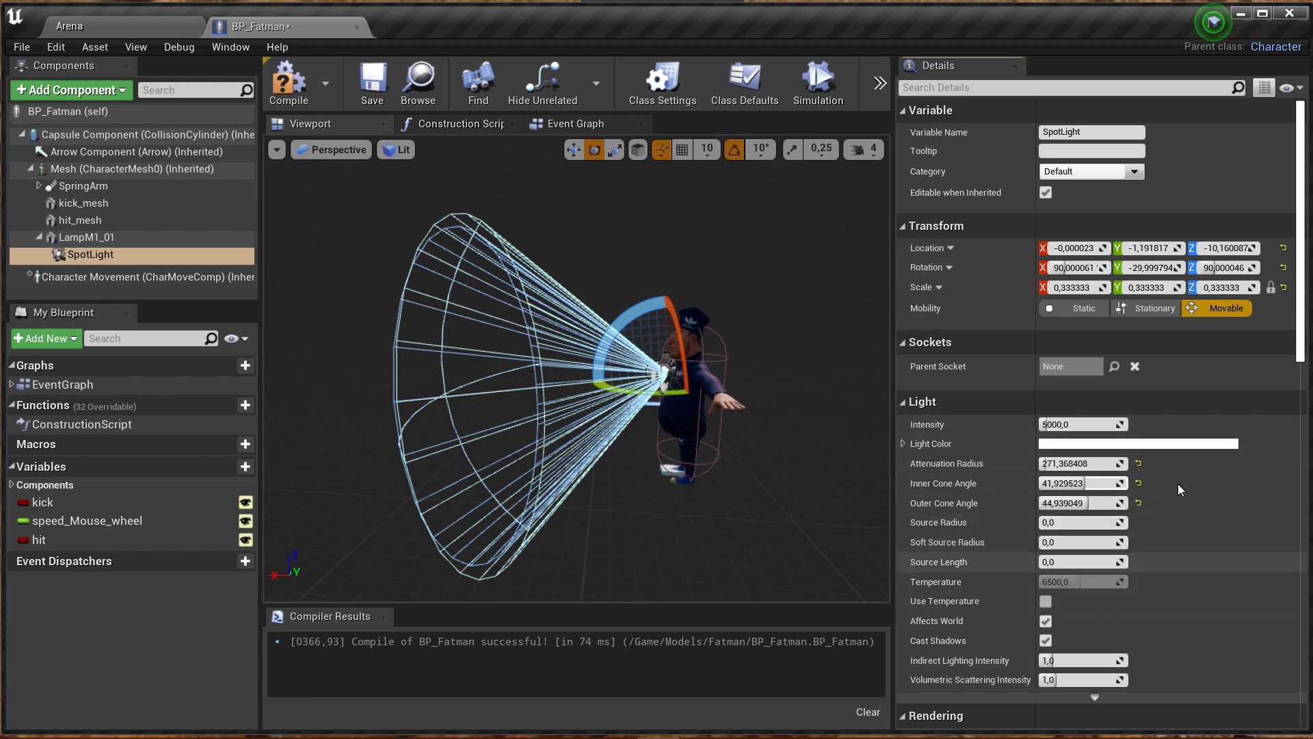
Change the SpotLight's Light Color to pale yellow, hex FCFFDDFF.
{"action": "left_click", "coordinate": [1164, 446]}
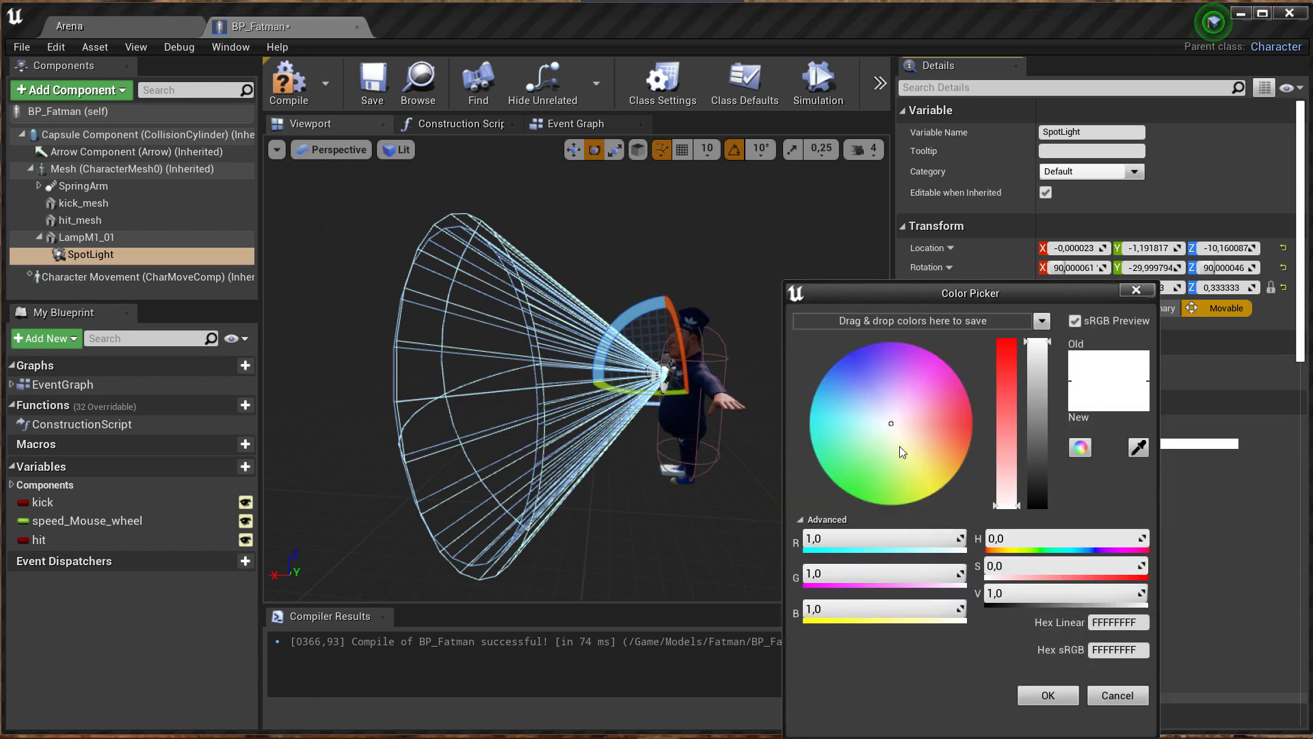
{"action": "left_click_drag", "start_coordinate": [901, 447], "coordinate": [900, 445]}
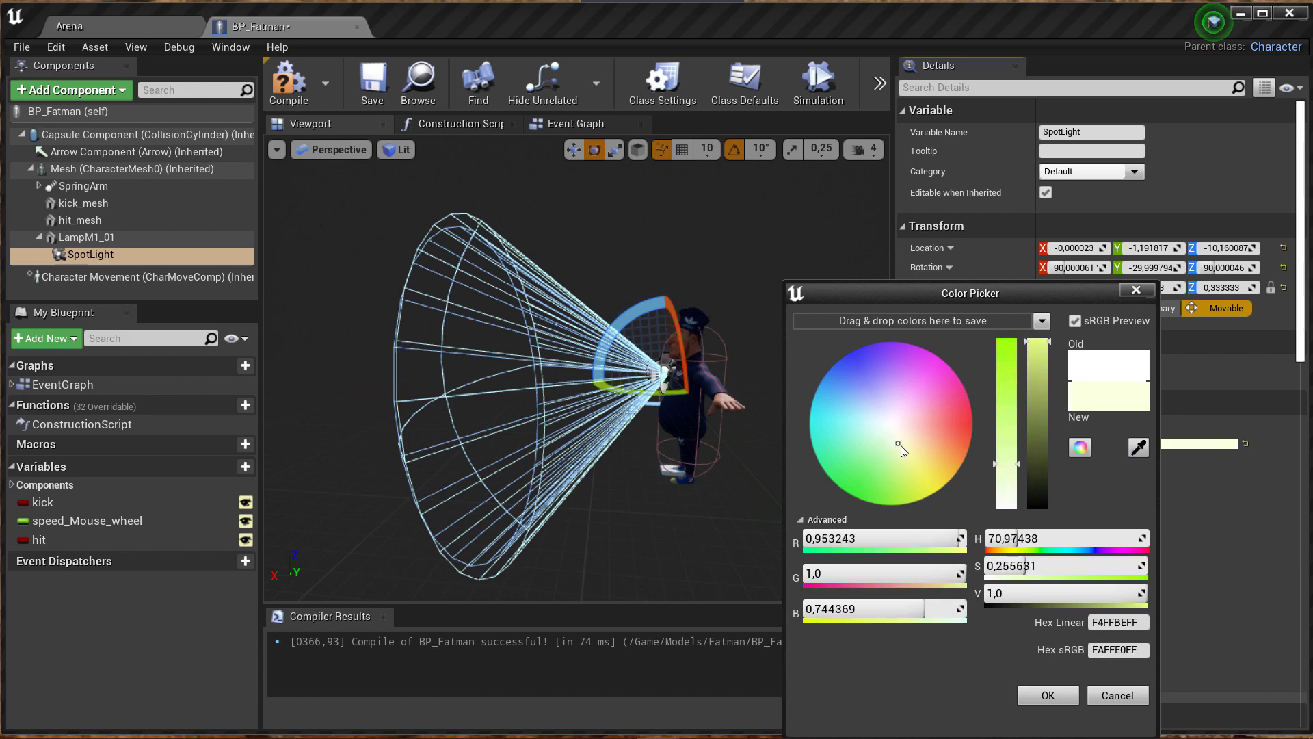
{"action": "left_click", "coordinate": [1048, 695]}
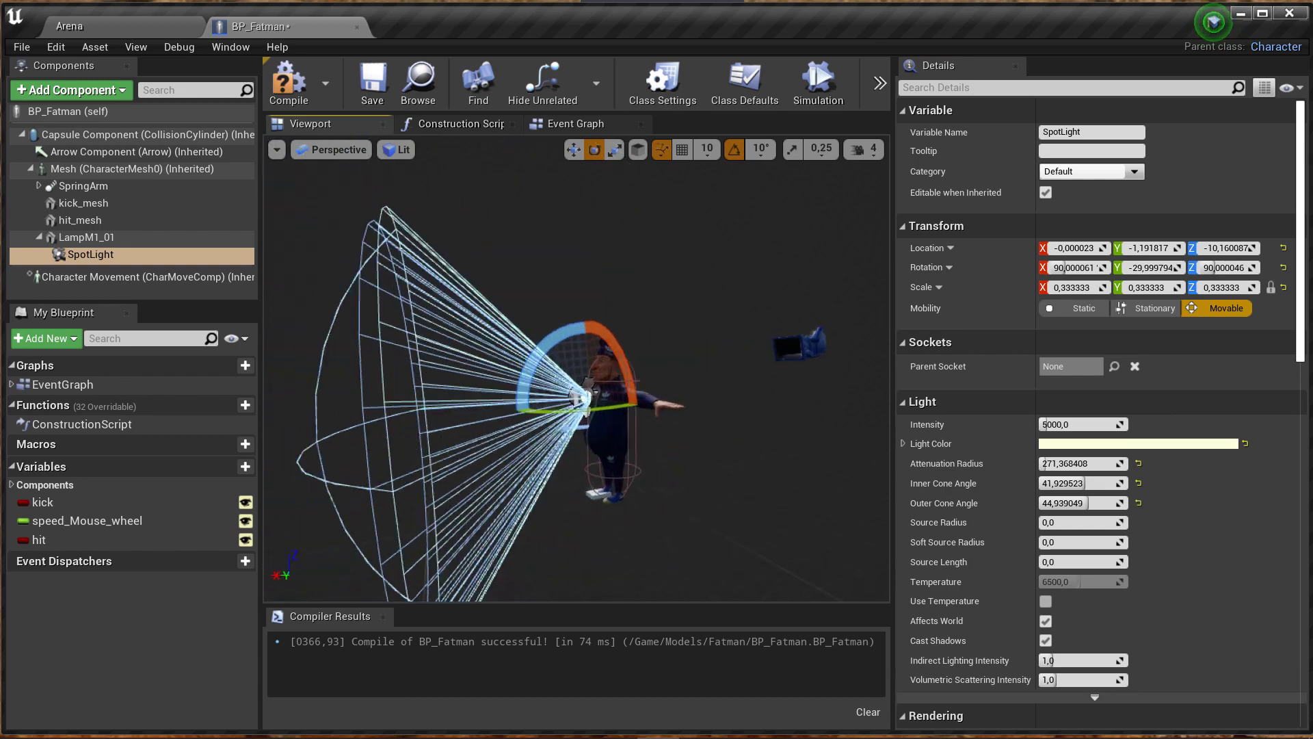
Switch the viewport to Front orthographic view and frame the spotlight.
{"action": "left_click_drag", "start_coordinate": [479, 308], "coordinate": [332, 158]}
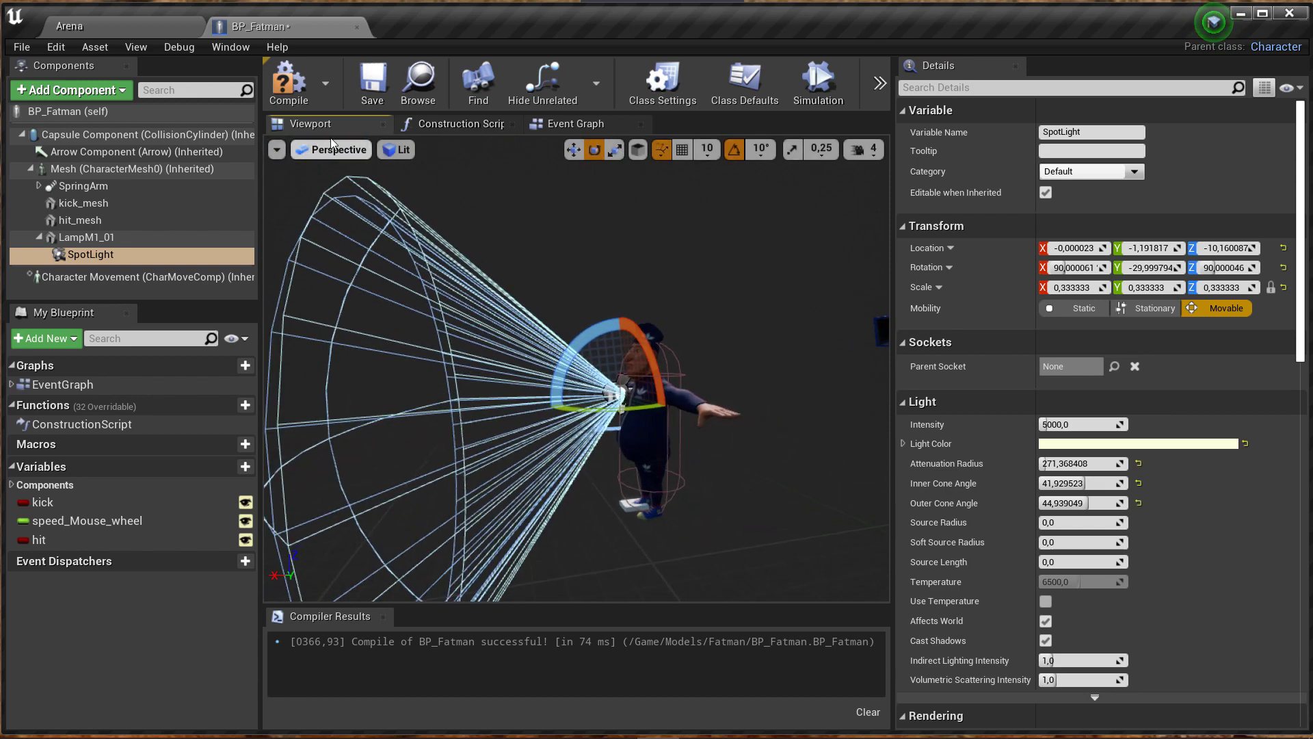
{"action": "left_click", "coordinate": [572, 150]}
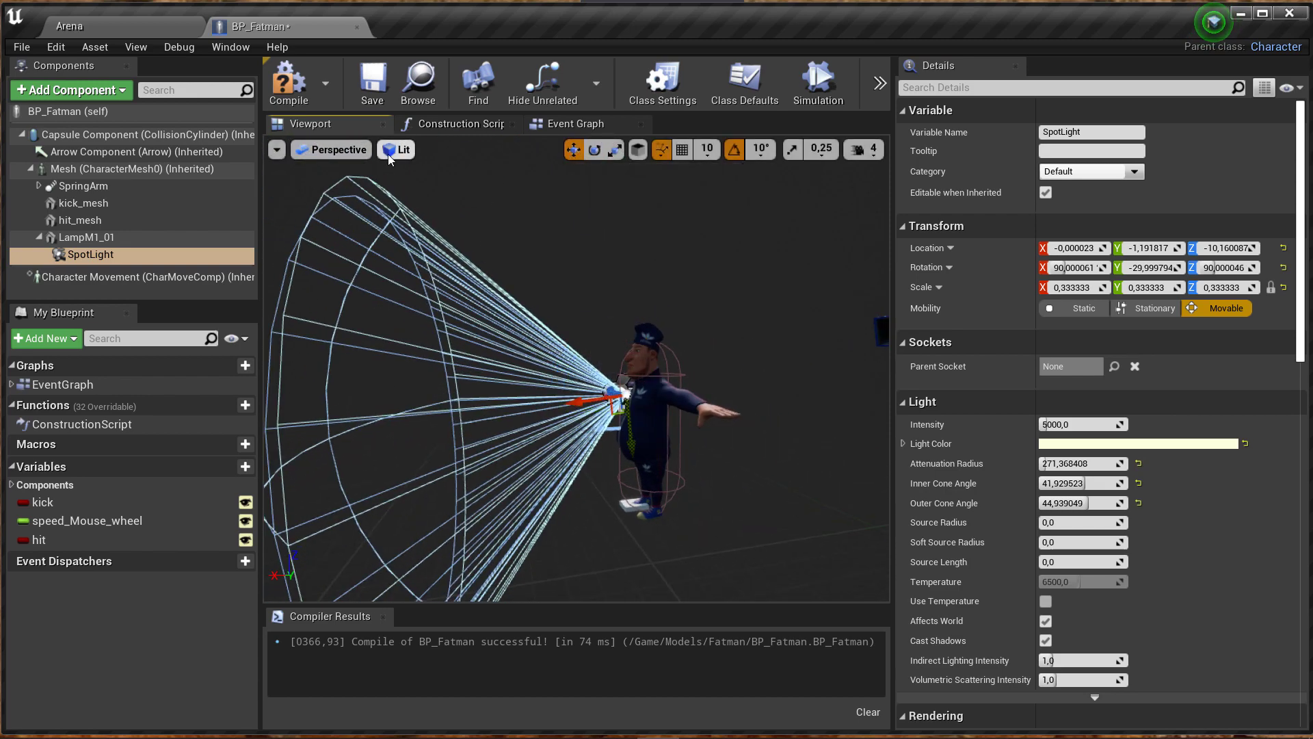
{"action": "left_click", "coordinate": [336, 149]}
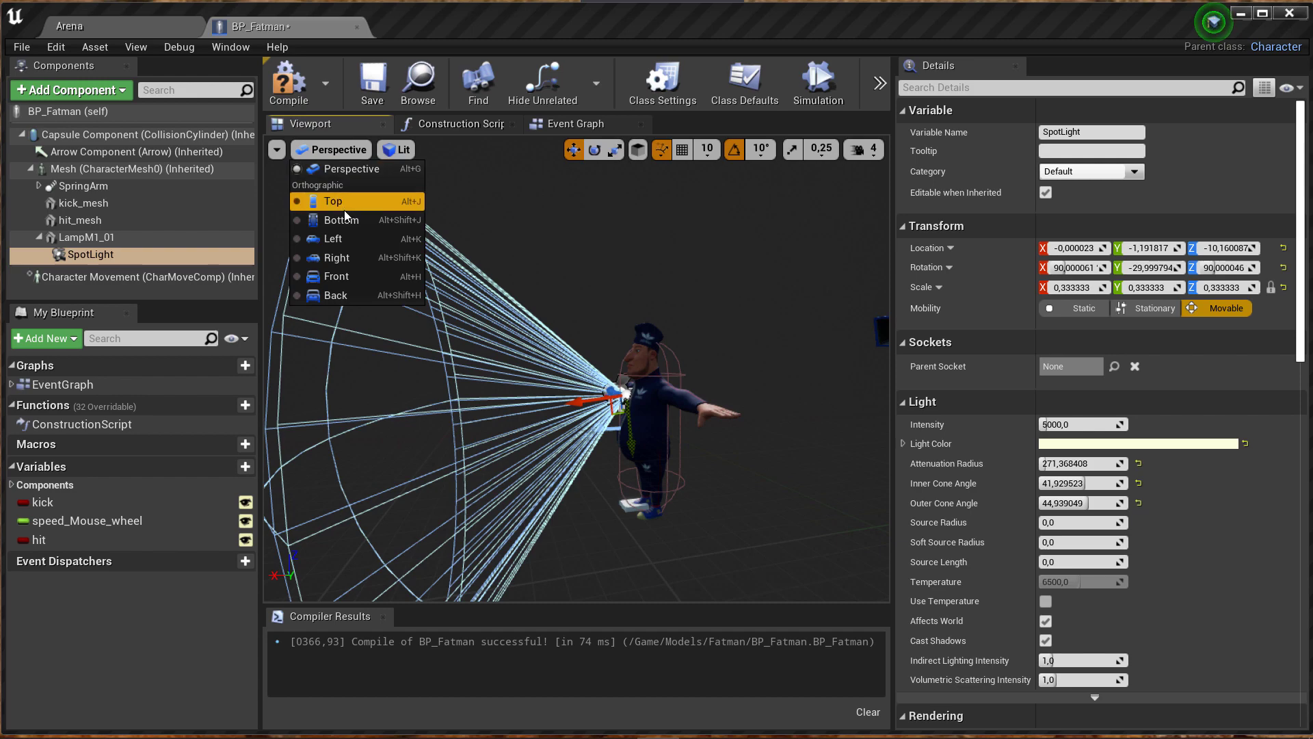
{"action": "left_click", "coordinate": [351, 275]}
{"action": "scroll", "coordinate": [610, 362], "scroll_direction": "down", "scroll_amount": 2}
{"action": "scroll", "coordinate": [611, 363], "scroll_direction": "down", "scroll_amount": 3}
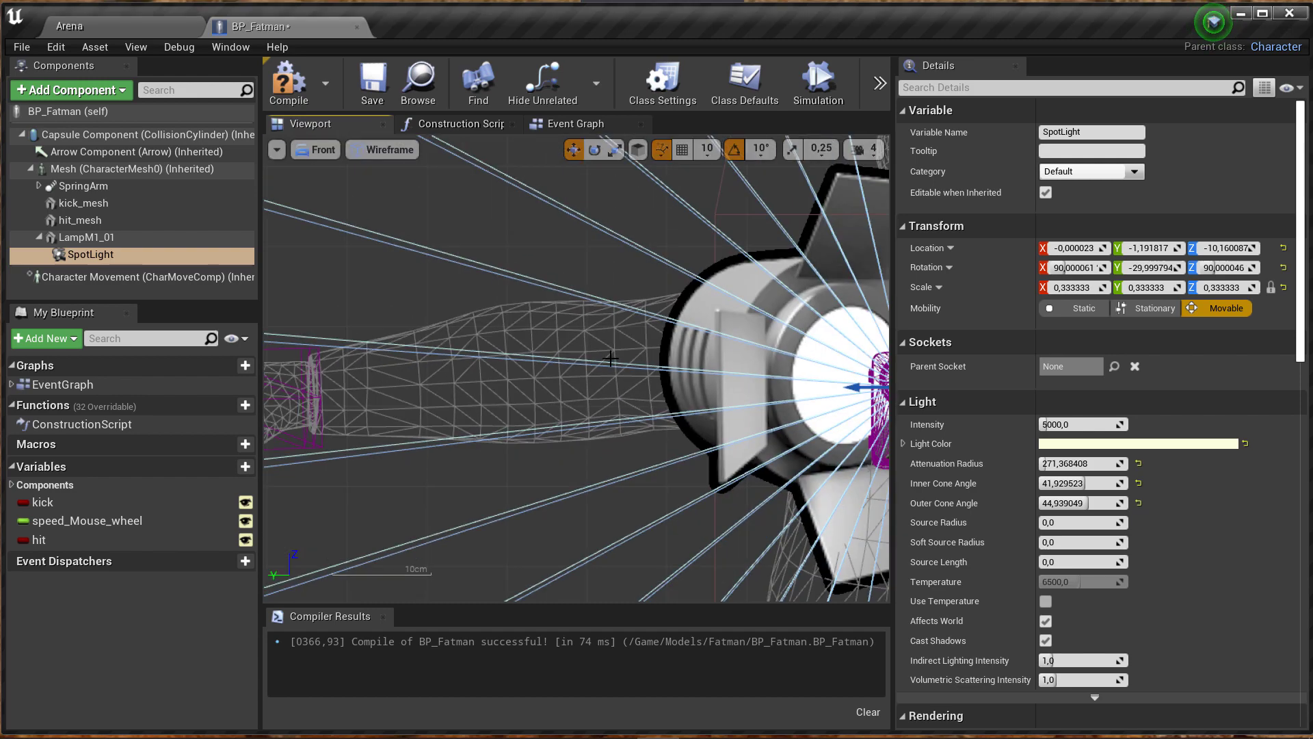
{"action": "scroll", "coordinate": [610, 362], "scroll_direction": "down", "scroll_amount": 3}
{"action": "scroll", "coordinate": [610, 363], "scroll_direction": "down", "scroll_amount": 2}
{"action": "scroll", "coordinate": [634, 381], "scroll_direction": "up", "scroll_amount": 4}
{"action": "scroll", "coordinate": [594, 327], "scroll_direction": "up", "scroll_amount": 1}
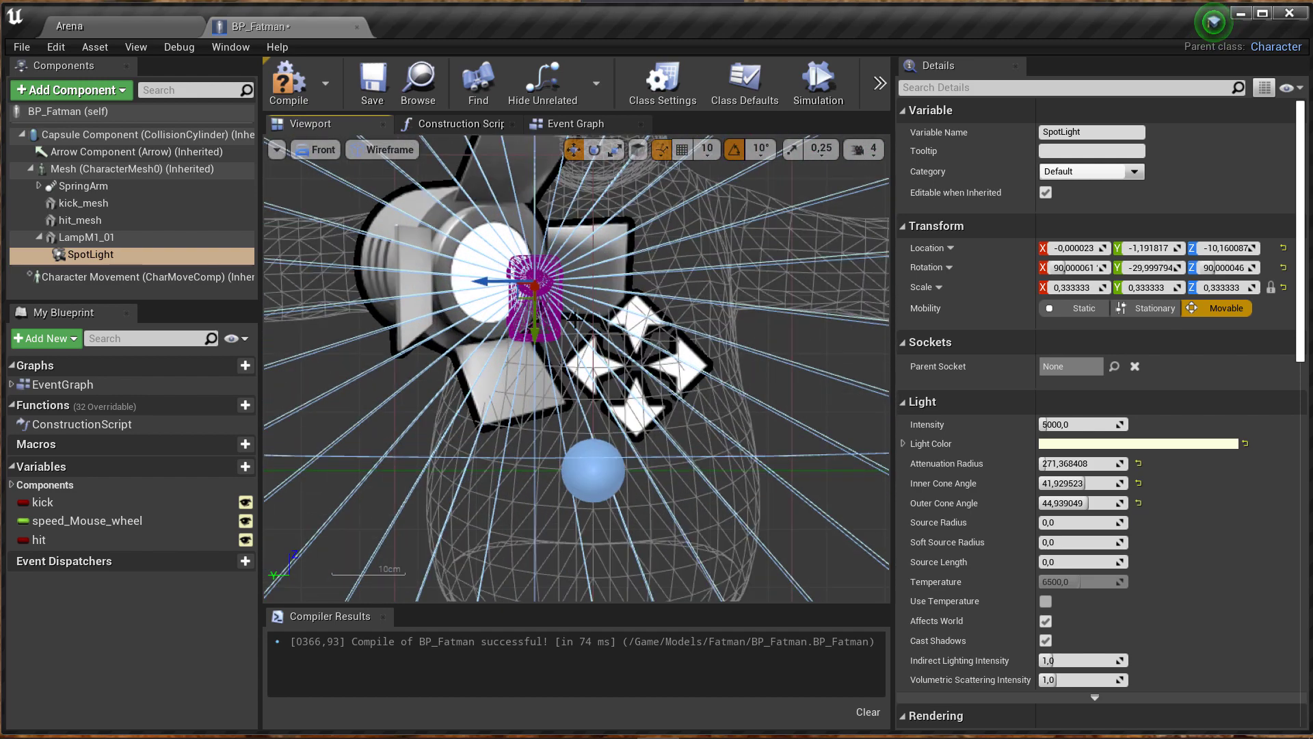
{"action": "scroll", "coordinate": [520, 288], "scroll_direction": "up", "scroll_amount": 1}
{"action": "scroll", "coordinate": [522, 291], "scroll_direction": "up", "scroll_amount": 2}
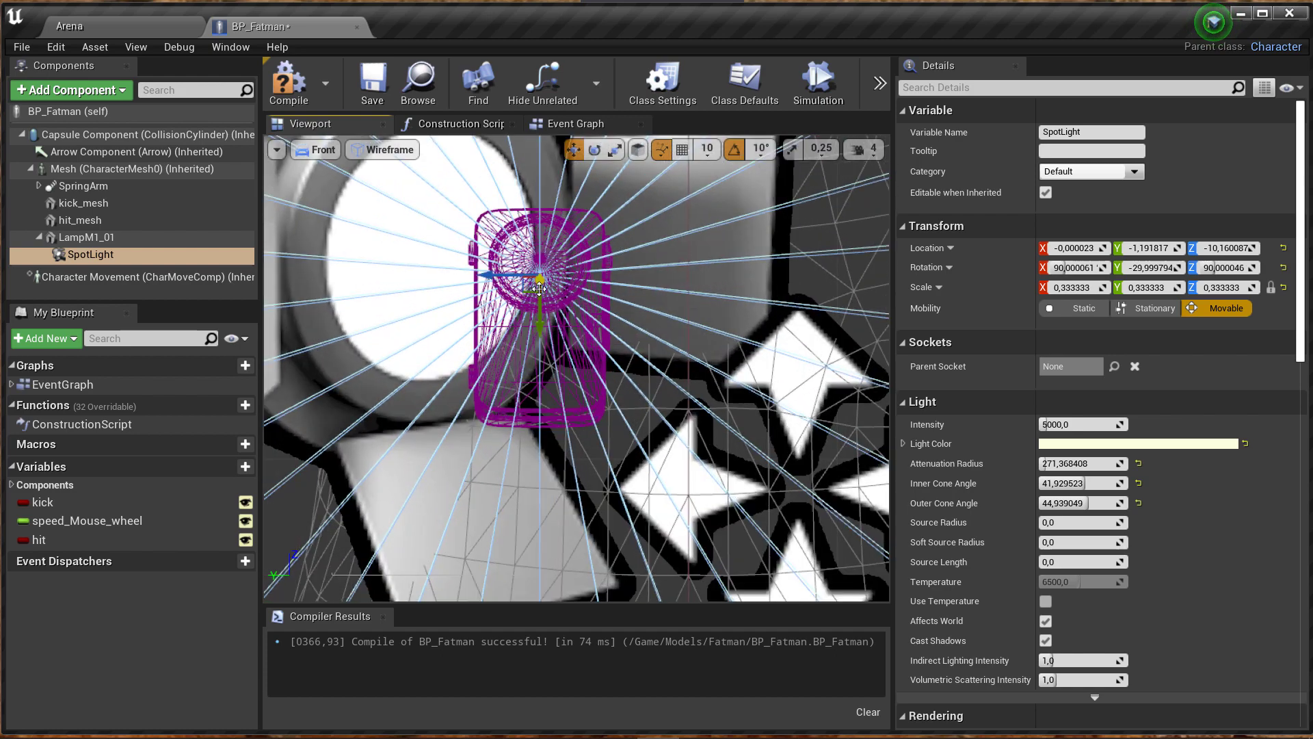
{"action": "scroll", "coordinate": [540, 292], "scroll_direction": "up", "scroll_amount": 2}
{"action": "scroll", "coordinate": [540, 275], "scroll_direction": "down", "scroll_amount": 3}
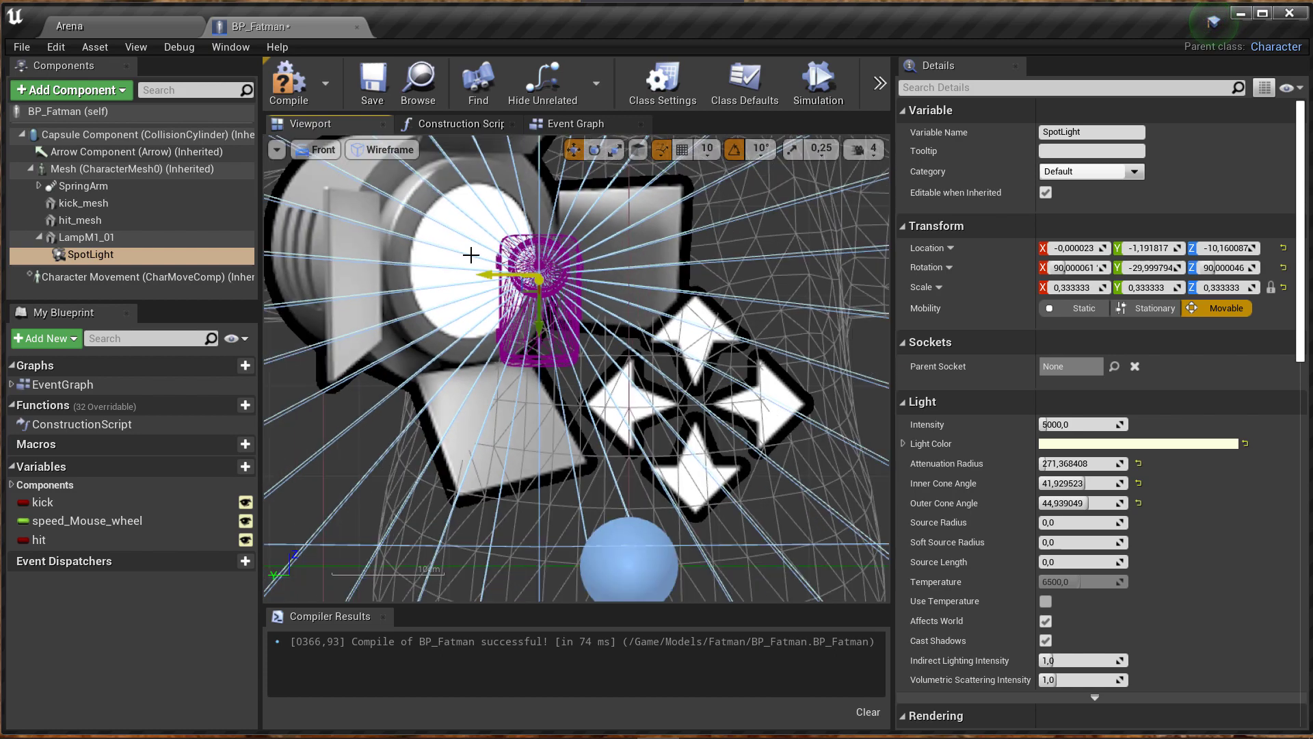
Switch to Left orthographic view and move the SpotLight onto the lamp's front face.
{"action": "left_click", "coordinate": [308, 152]}
{"action": "left_click", "coordinate": [334, 237]}
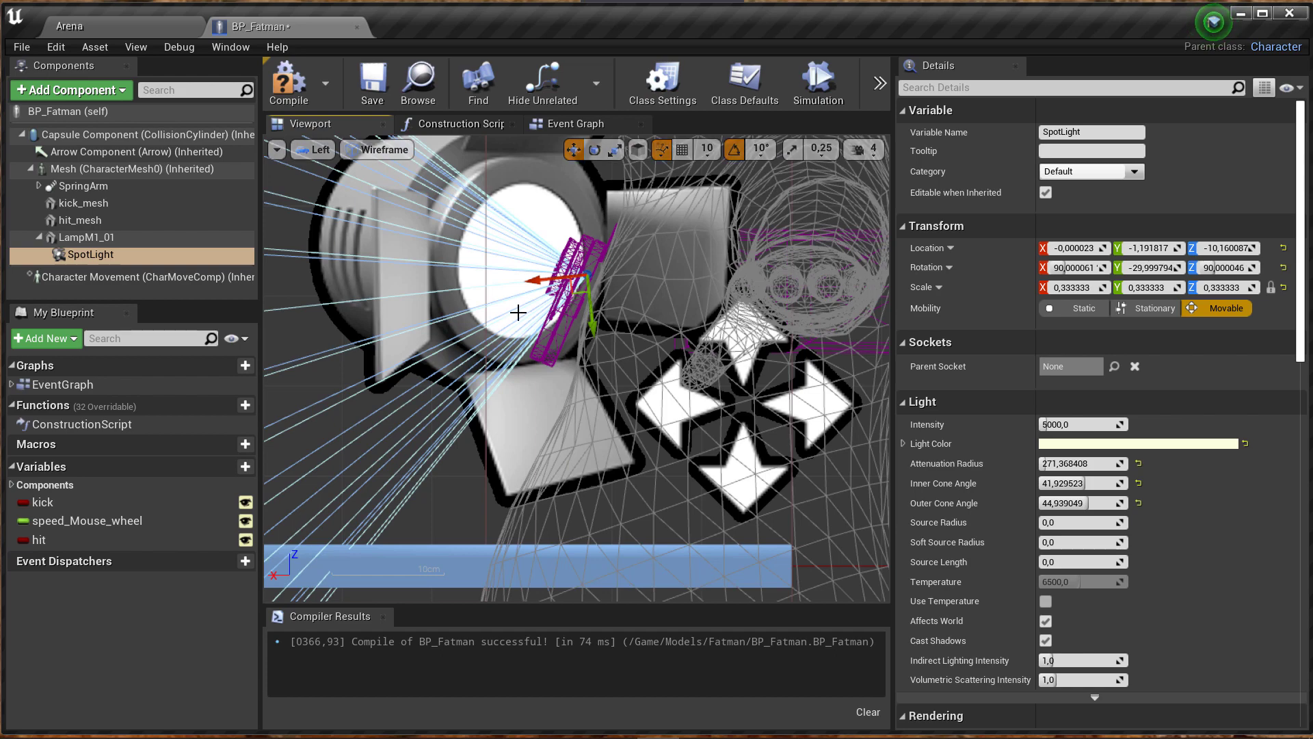
{"action": "scroll", "coordinate": [518, 305], "scroll_direction": "up", "scroll_amount": 2}
{"action": "scroll", "coordinate": [615, 260], "scroll_direction": "up", "scroll_amount": 2}
{"action": "scroll", "coordinate": [626, 249], "scroll_direction": "up", "scroll_amount": 1}
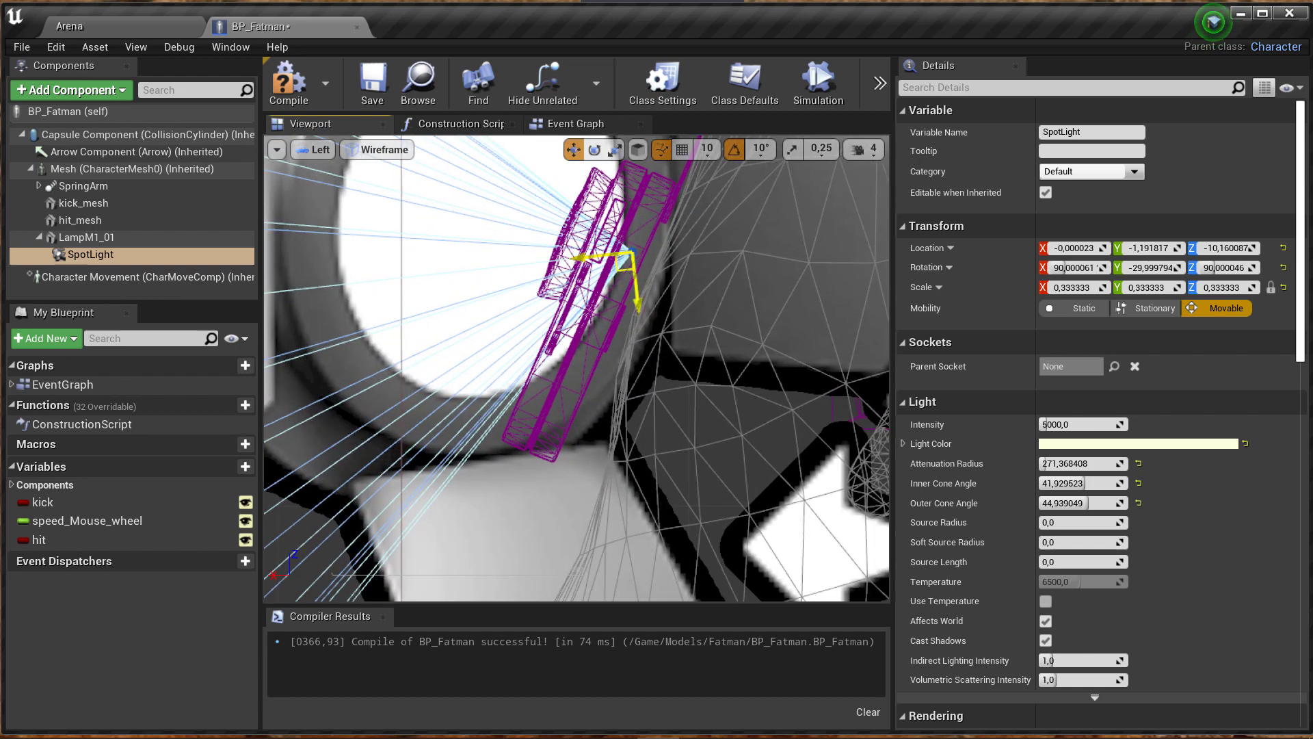
{"action": "mouse_move", "coordinate": [626, 254]}
{"action": "left_mouse_down"}
{"action": "mouse_move", "coordinate": [555, 241]}
{"action": "mouse_move", "coordinate": [568, 273]}
{"action": "left_mouse_up"}
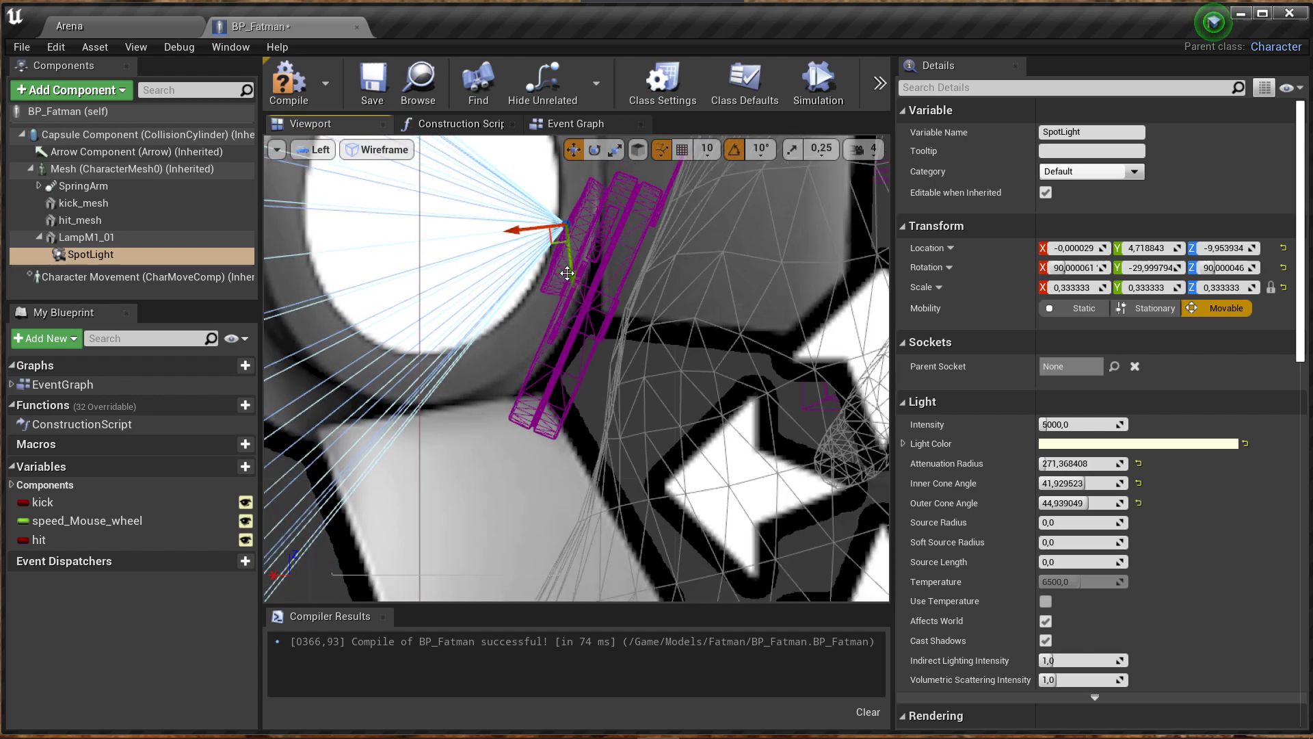
{"action": "scroll", "coordinate": [568, 273], "scroll_direction": "down", "scroll_amount": 3}
{"action": "scroll", "coordinate": [564, 280], "scroll_direction": "down", "scroll_amount": 2}
{"action": "scroll", "coordinate": [559, 314], "scroll_direction": "down", "scroll_amount": 2}
{"action": "scroll", "coordinate": [559, 326], "scroll_direction": "down", "scroll_amount": 1}
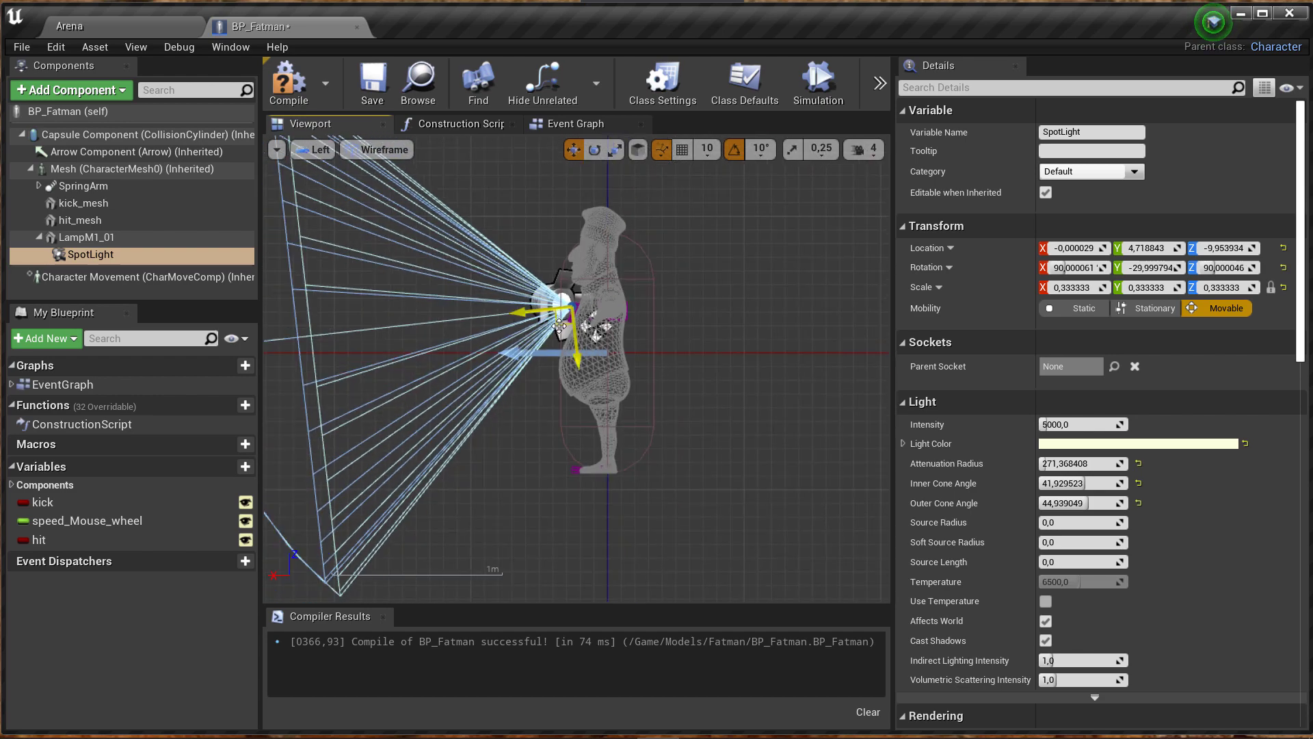
{"action": "scroll", "coordinate": [560, 326], "scroll_direction": "down", "scroll_amount": 1}
{"action": "scroll", "coordinate": [565, 321], "scroll_direction": "up", "scroll_amount": 3}
{"action": "scroll", "coordinate": [566, 332], "scroll_direction": "down", "scroll_amount": 2}
{"action": "scroll", "coordinate": [569, 342], "scroll_direction": "down", "scroll_amount": 1}
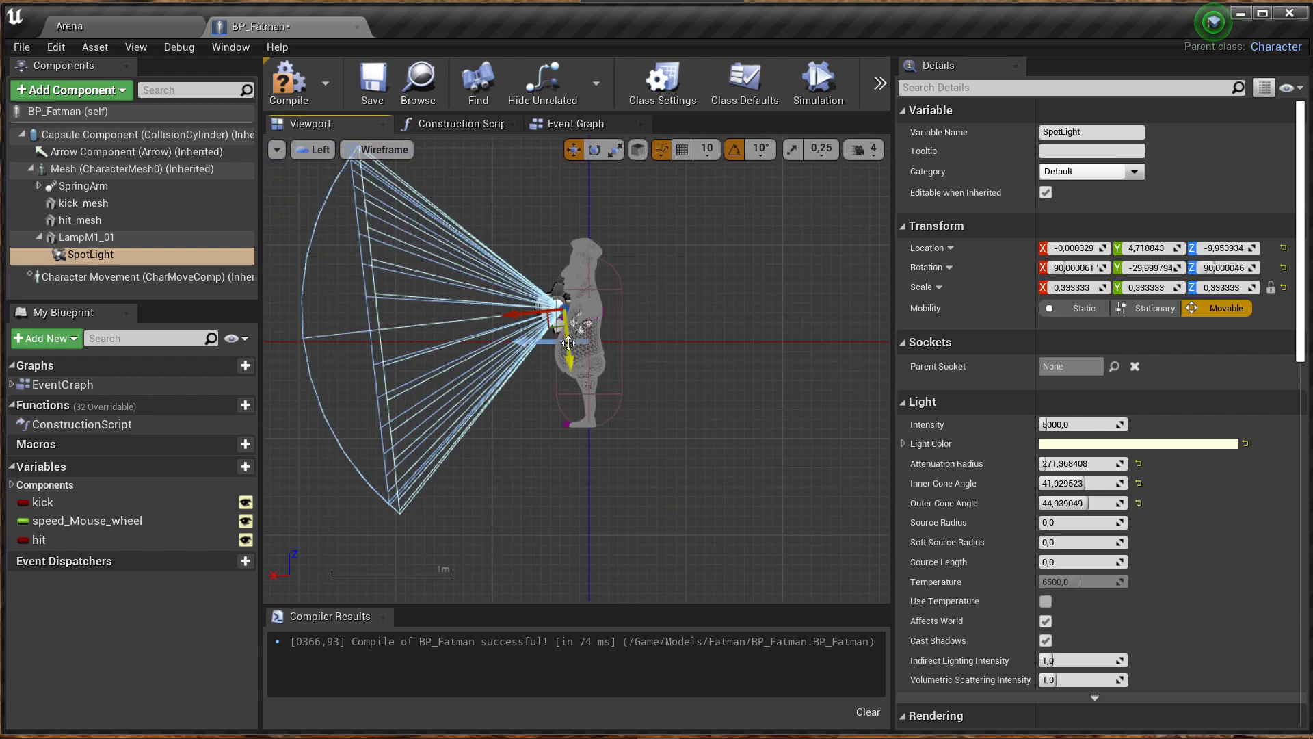
Rotate the SpotLight cone 10° to about -20 on Y and save BP_Fatman.
{"action": "key", "text": "e"}
{"action": "left_click_drag", "start_coordinate": [483, 316], "coordinate": [488, 309]}
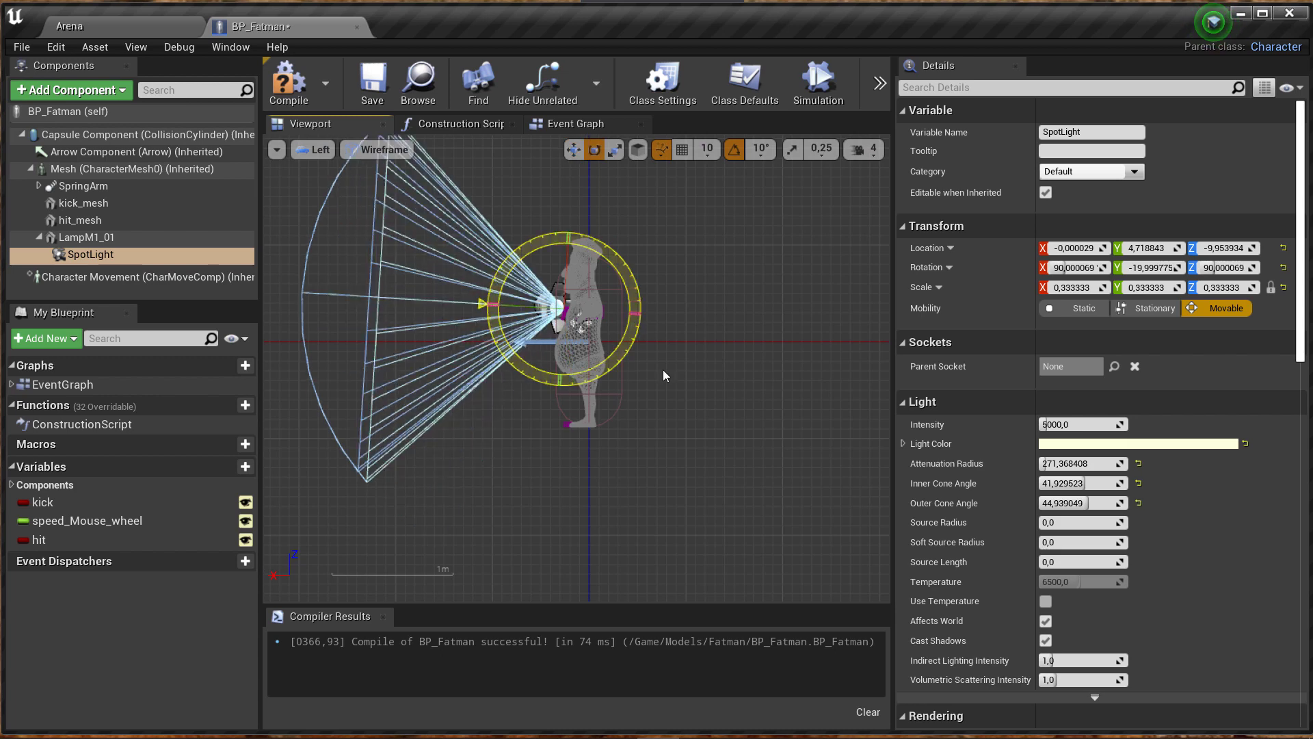
{"action": "left_click", "coordinate": [371, 96]}
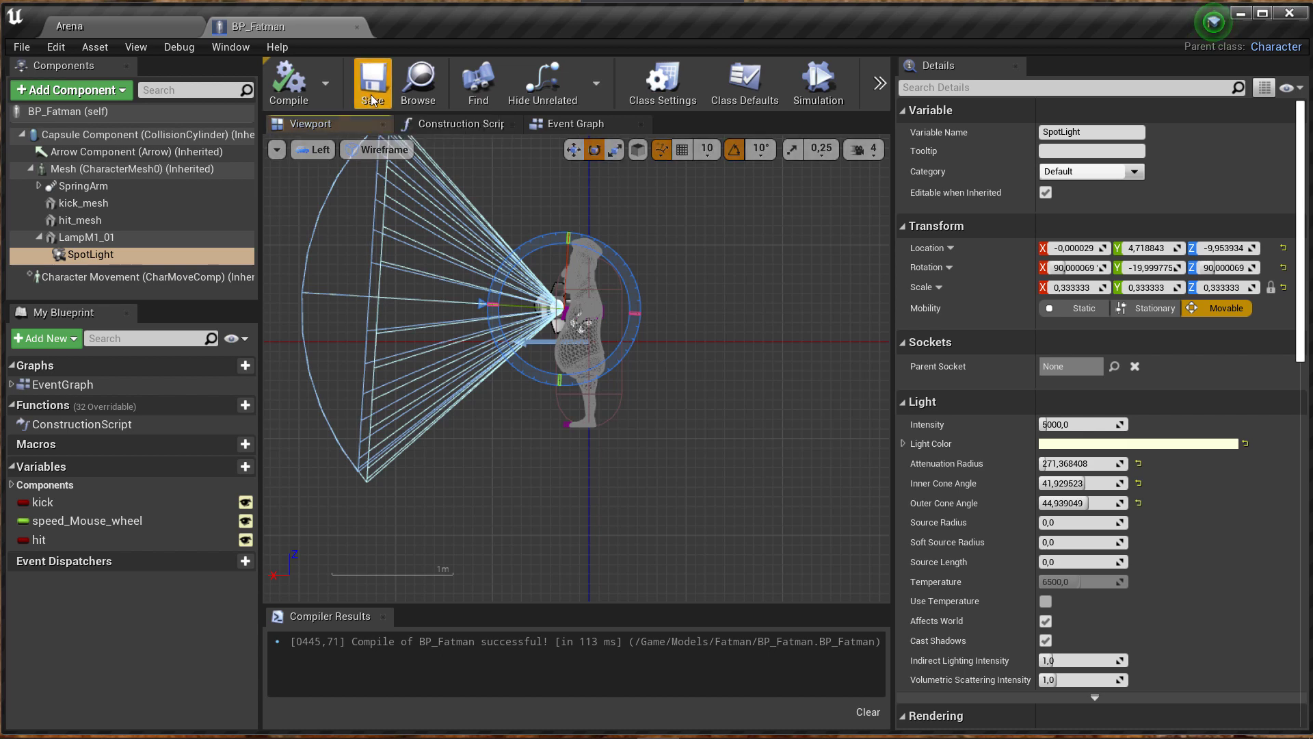
{"action": "left_click", "coordinate": [113, 257]}
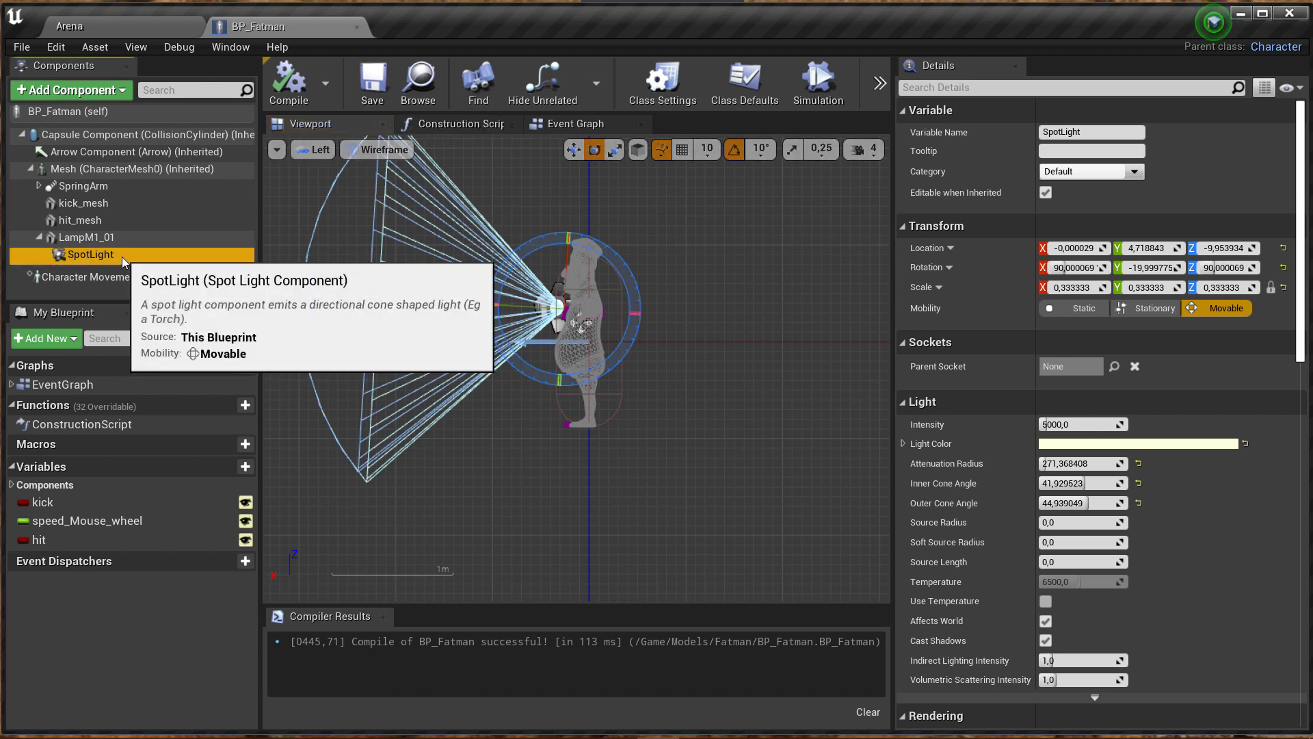
Rename the SpotLight component to LampM.
{"action": "left_click", "coordinate": [121, 256]}
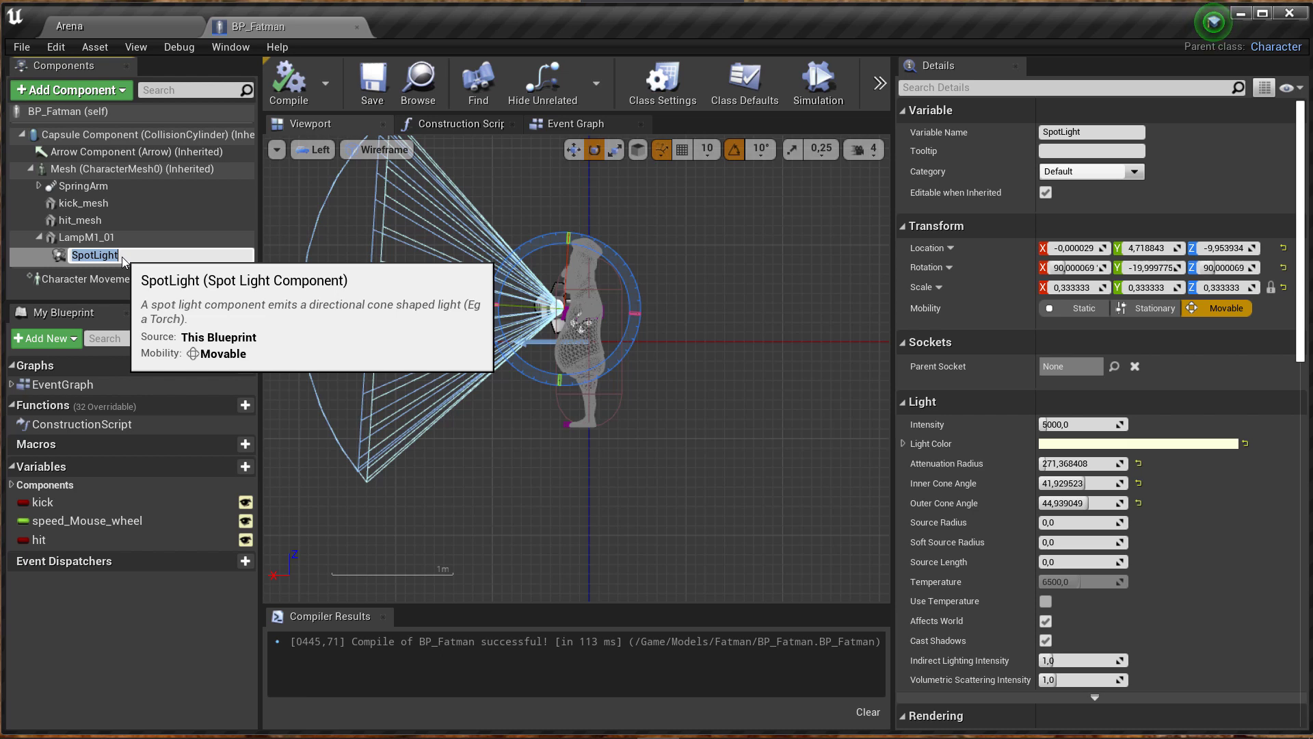
{"action": "type", "text": "LampM"}
{"action": "key", "text": "Return"}
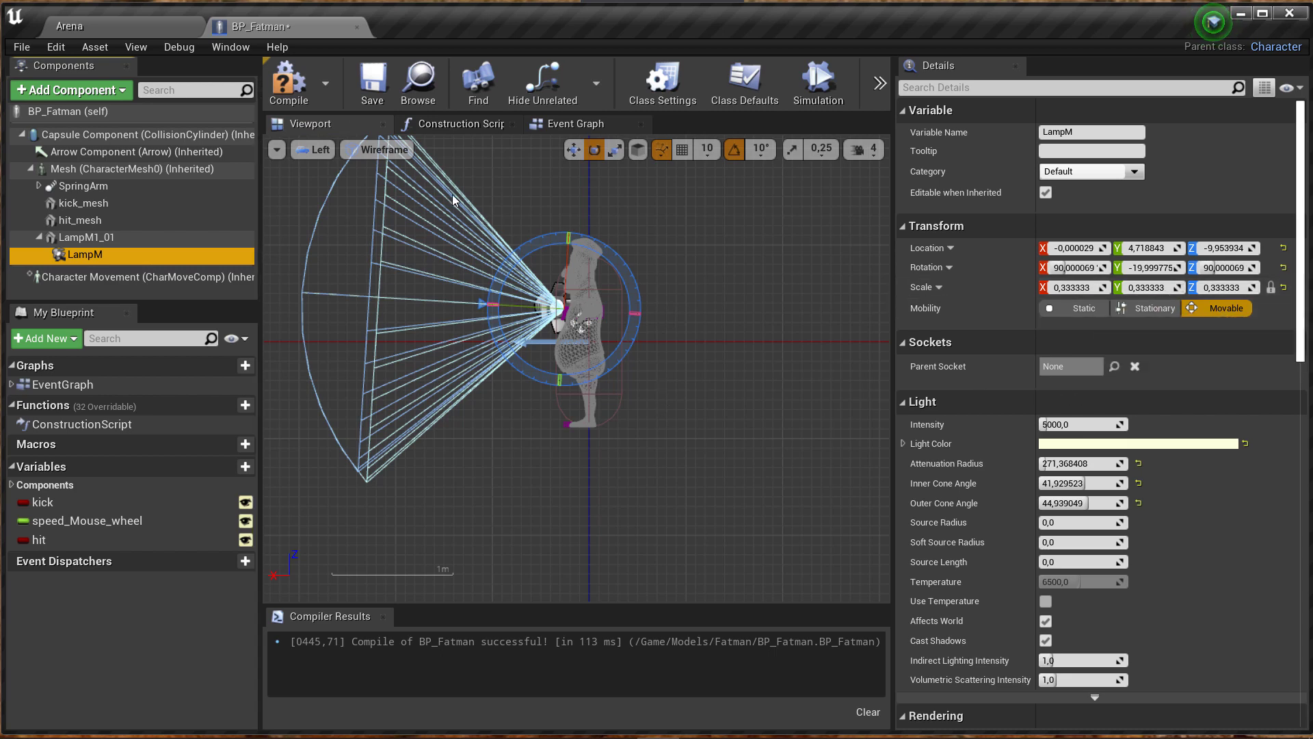
Compile BP_Fatman and return the viewport to lit Perspective view.
{"action": "left_click", "coordinate": [304, 96]}
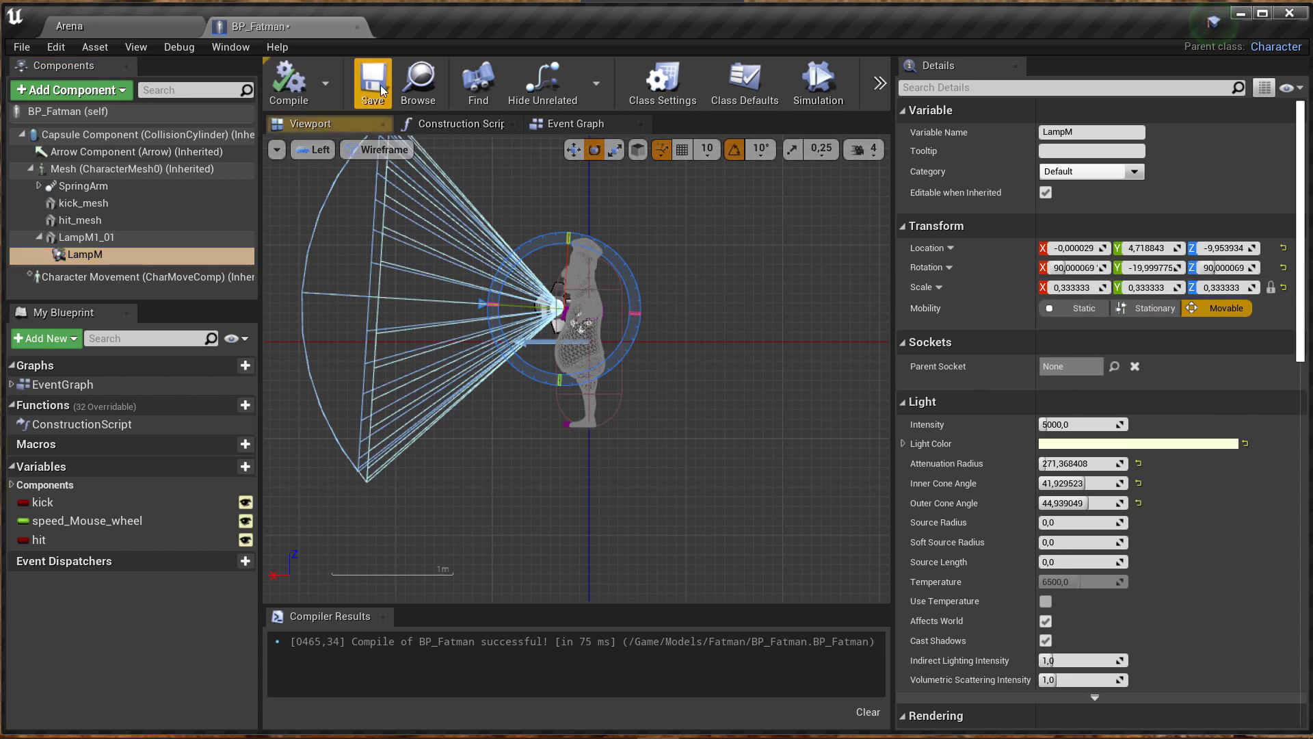
{"action": "left_click", "coordinate": [317, 149]}
{"action": "left_click", "coordinate": [336, 170]}
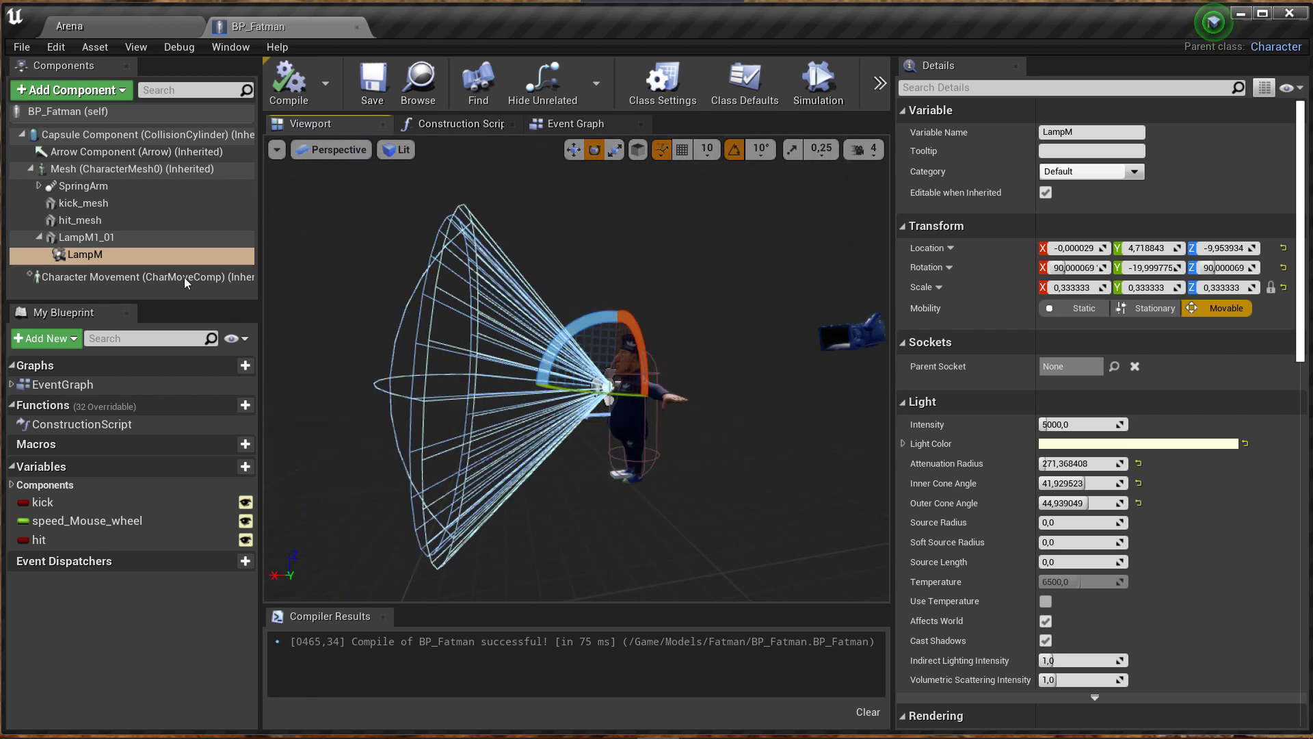
Set the CharacterMesh0 Anim Class to FATMAN_AnimBlueprint.
{"action": "left_click", "coordinate": [85, 171]}
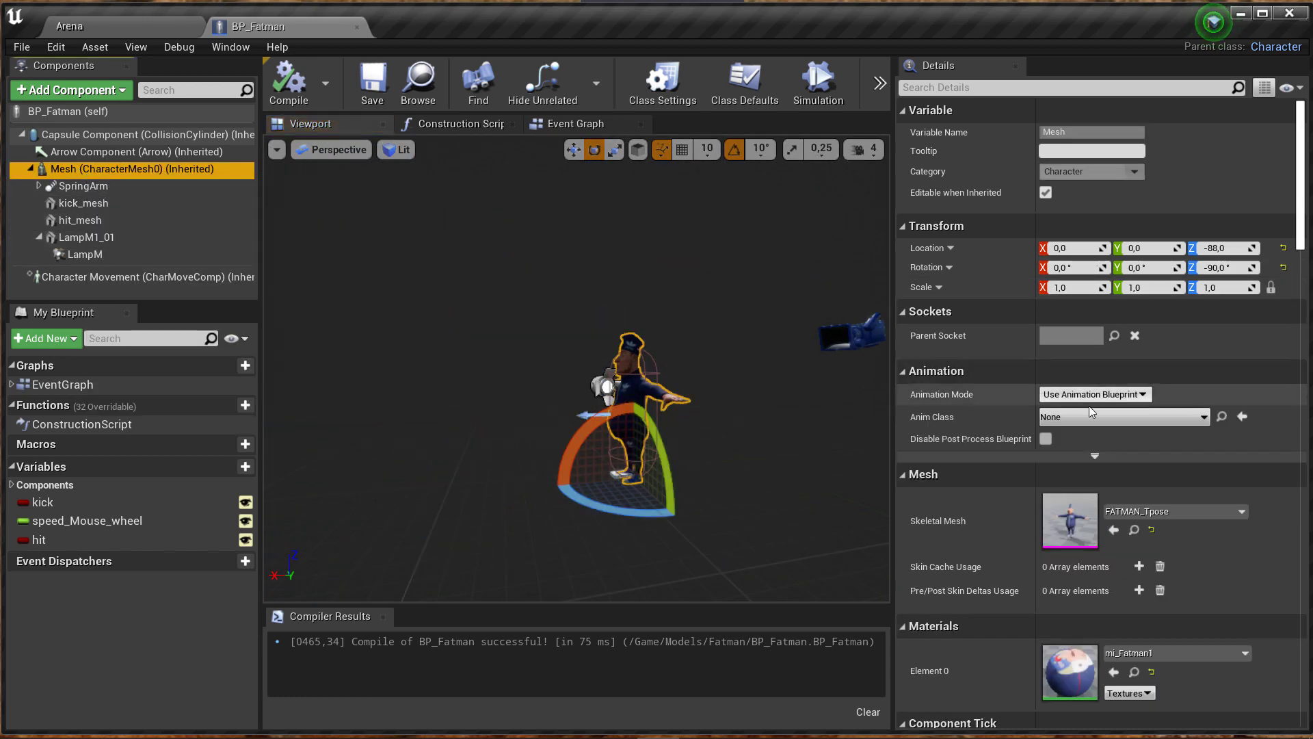
{"action": "left_click", "coordinate": [1082, 418]}
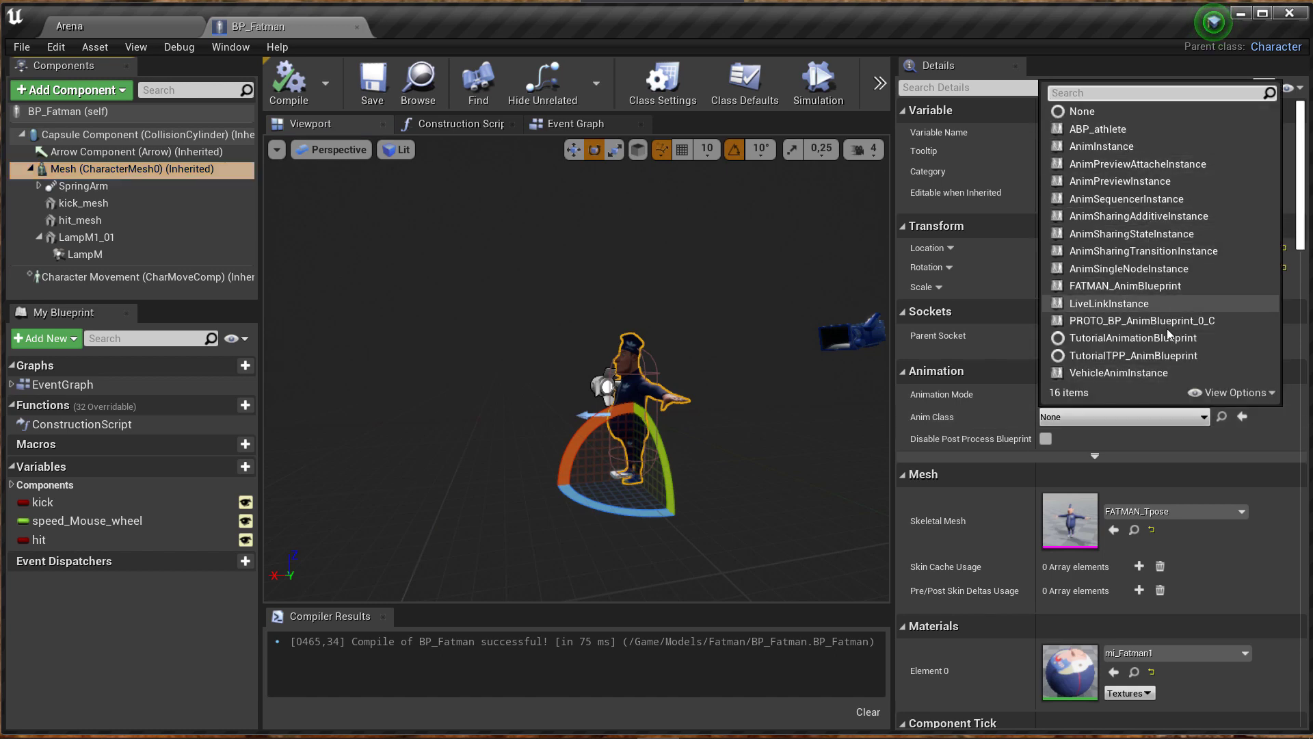
{"action": "left_click", "coordinate": [1168, 419]}
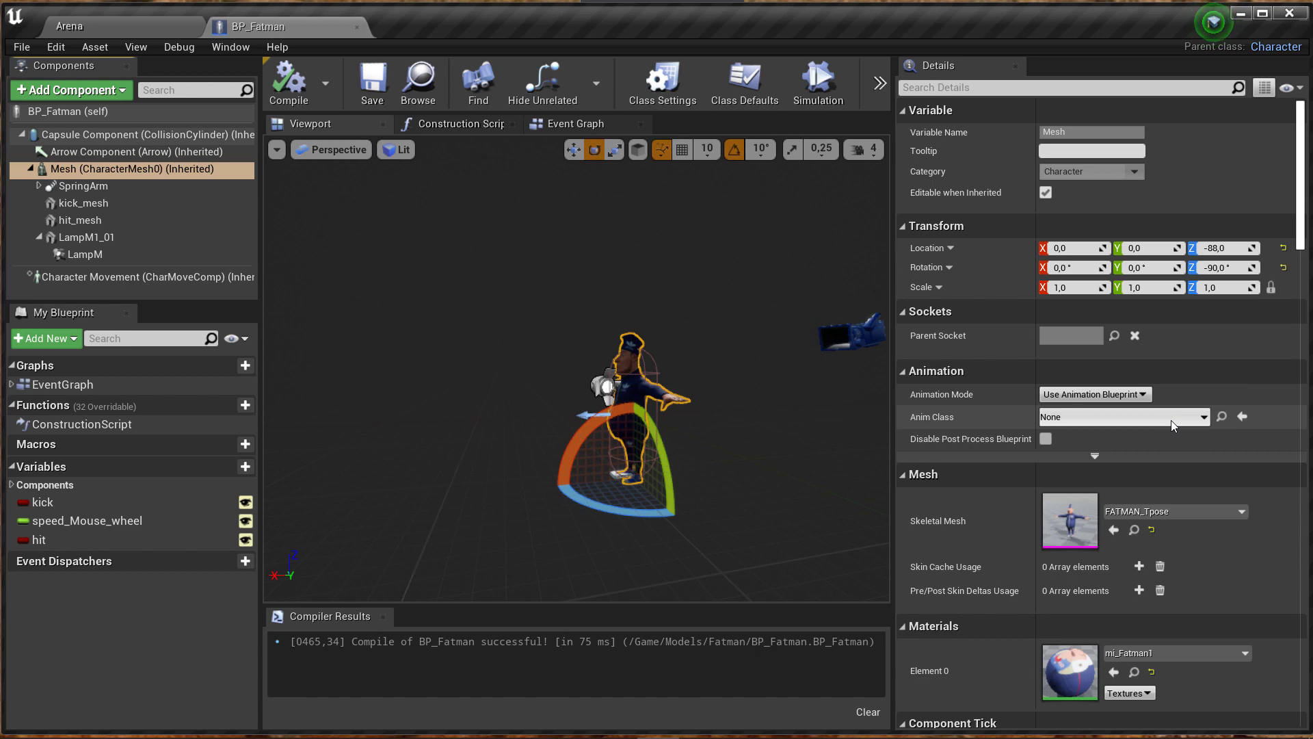
{"action": "left_click", "coordinate": [1171, 420]}
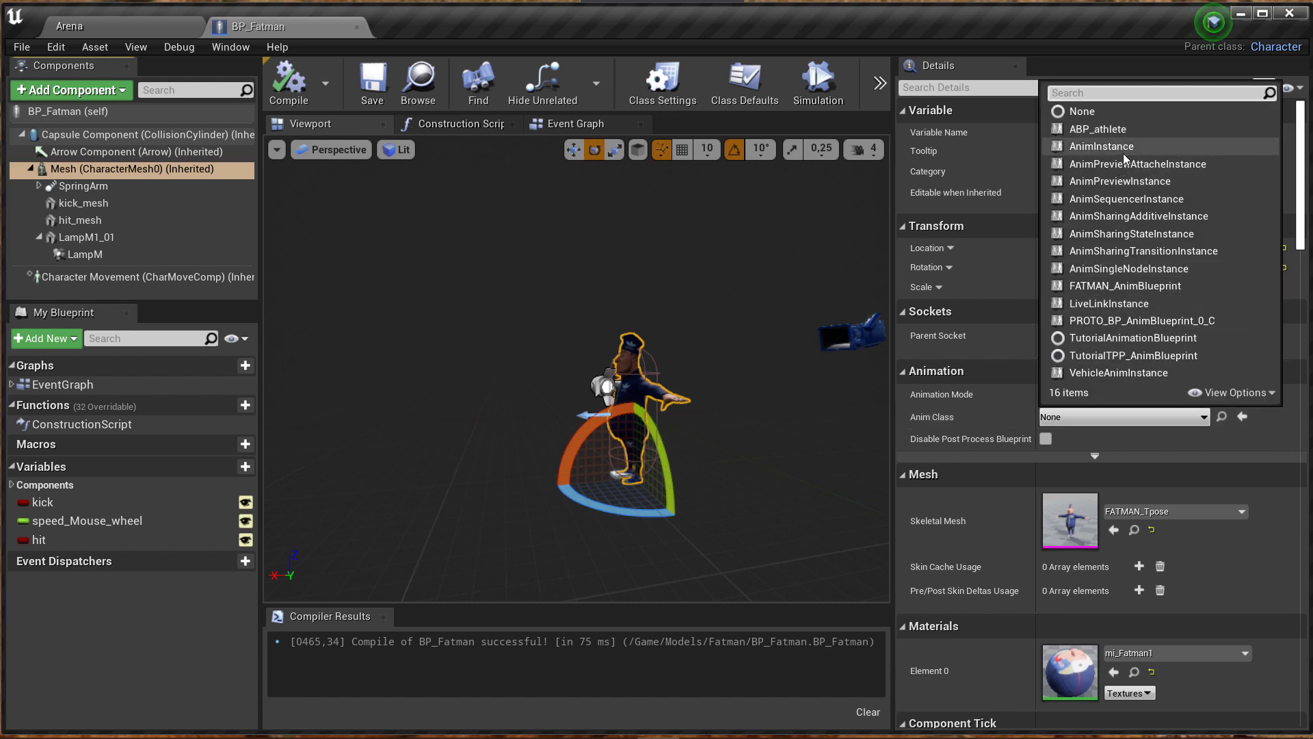
{"action": "left_click", "coordinate": [1092, 287]}
Inspect the animated Fatman with its chest lamp, then compile and save BP_Fatman.
{"action": "scroll", "coordinate": [730, 413], "scroll_direction": "up", "scroll_amount": 3}
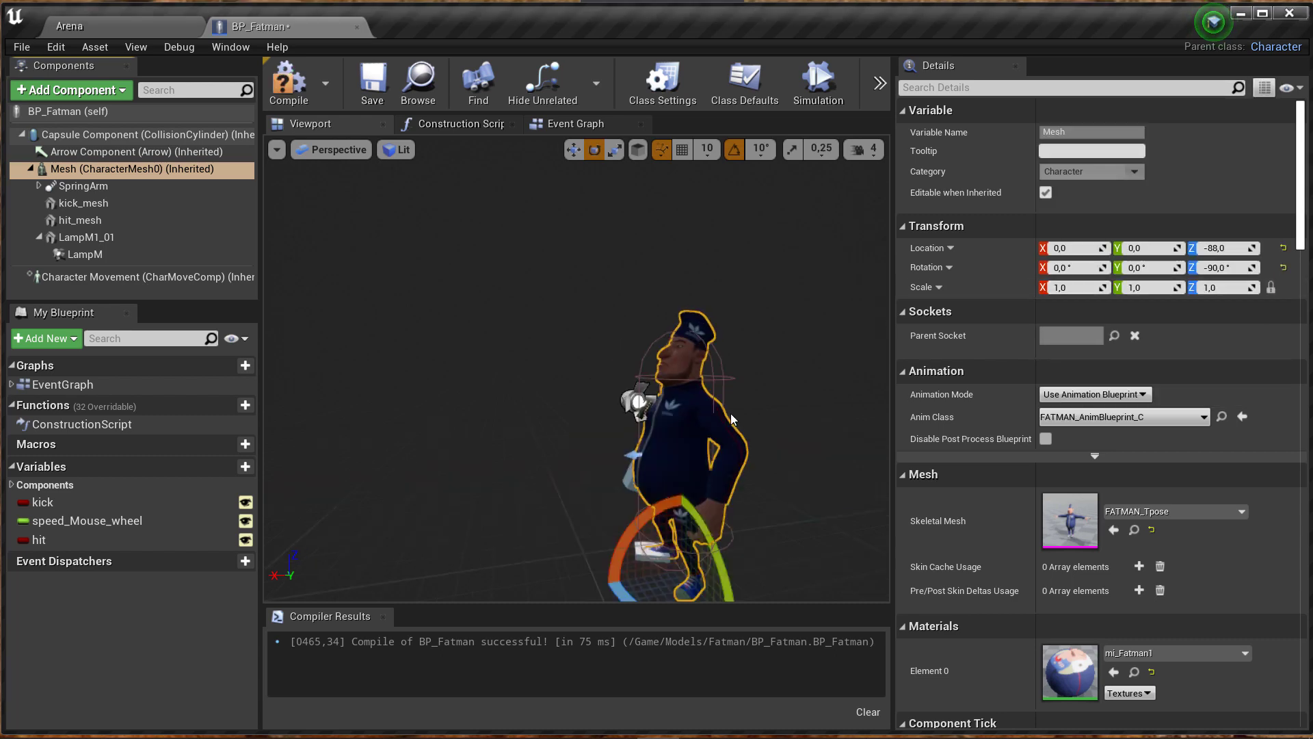
{"action": "left_click_drag", "start_coordinate": [472, 479], "coordinate": [472, 372]}
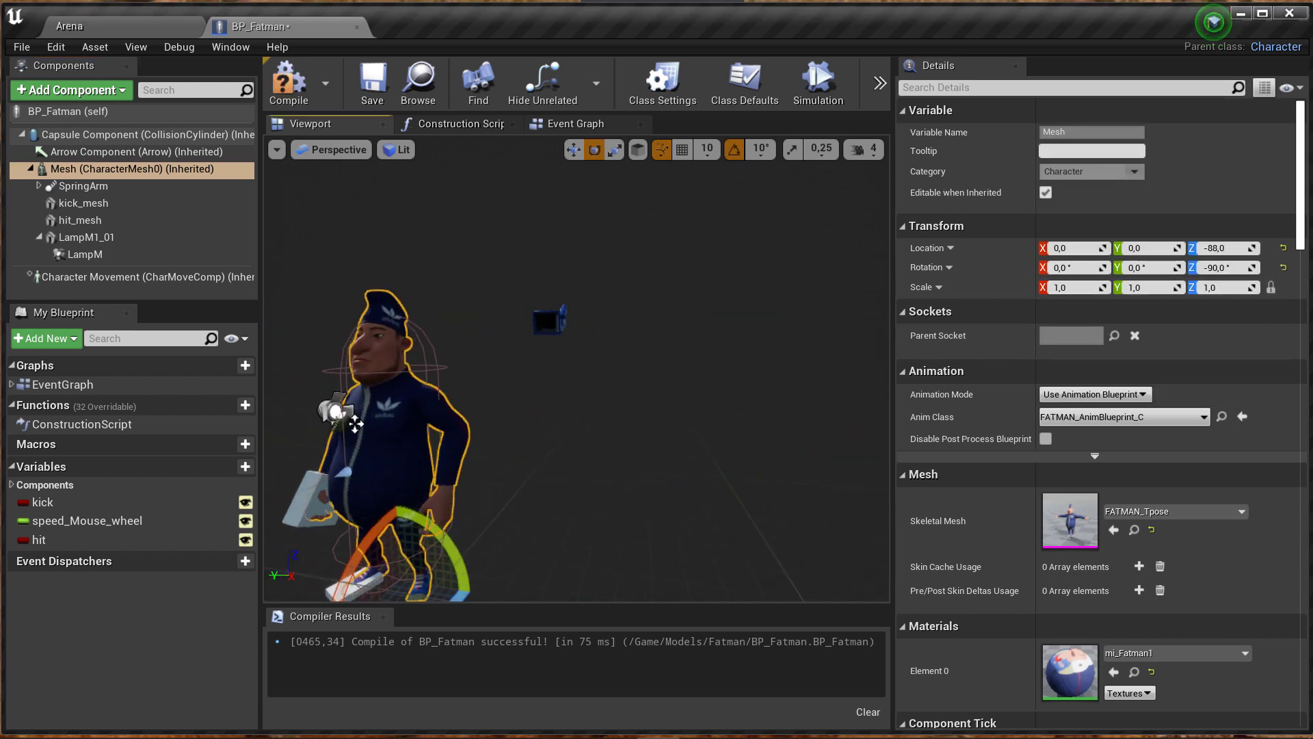
{"action": "left_click_drag", "start_coordinate": [377, 479], "coordinate": [425, 472]}
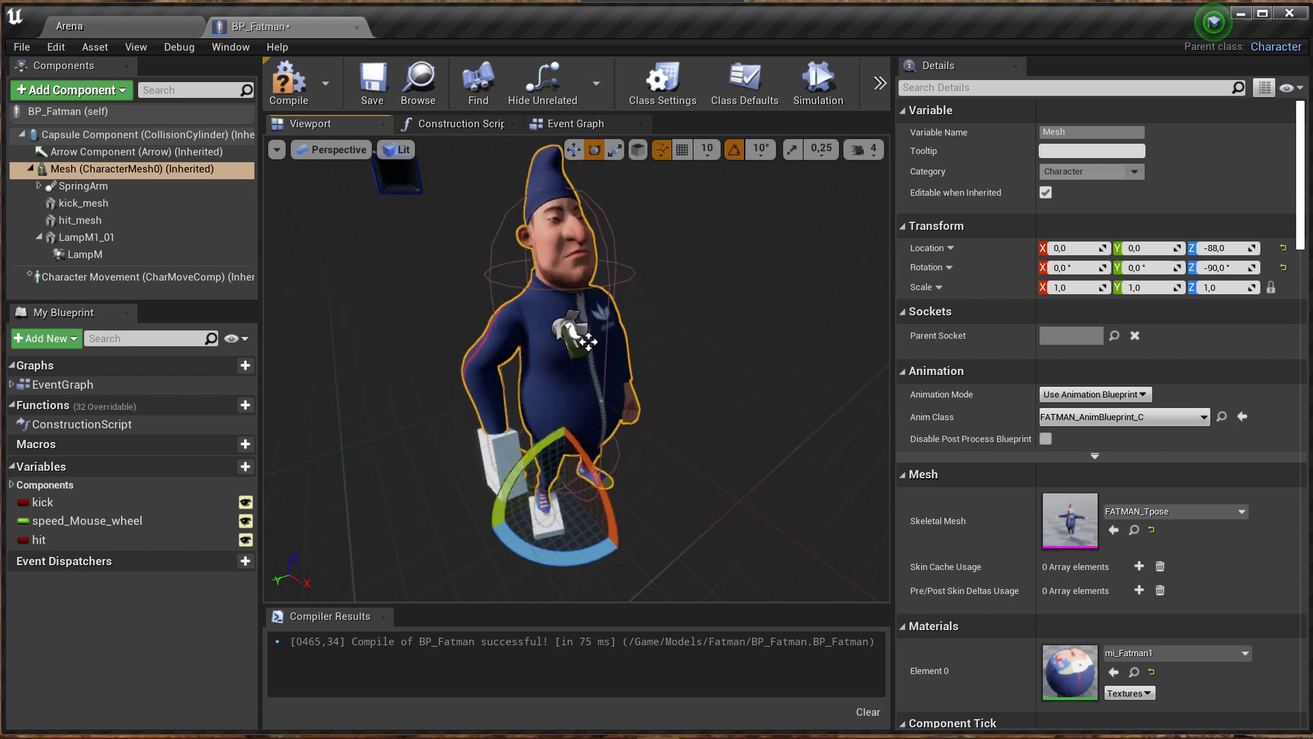
{"action": "scroll", "coordinate": [713, 397], "scroll_direction": "up", "scroll_amount": 3}
{"action": "mouse_move", "coordinate": [585, 335]}
{"action": "left_mouse_down"}
{"action": "mouse_move", "coordinate": [608, 351]}
{"action": "mouse_move", "coordinate": [612, 341]}
{"action": "left_mouse_up"}
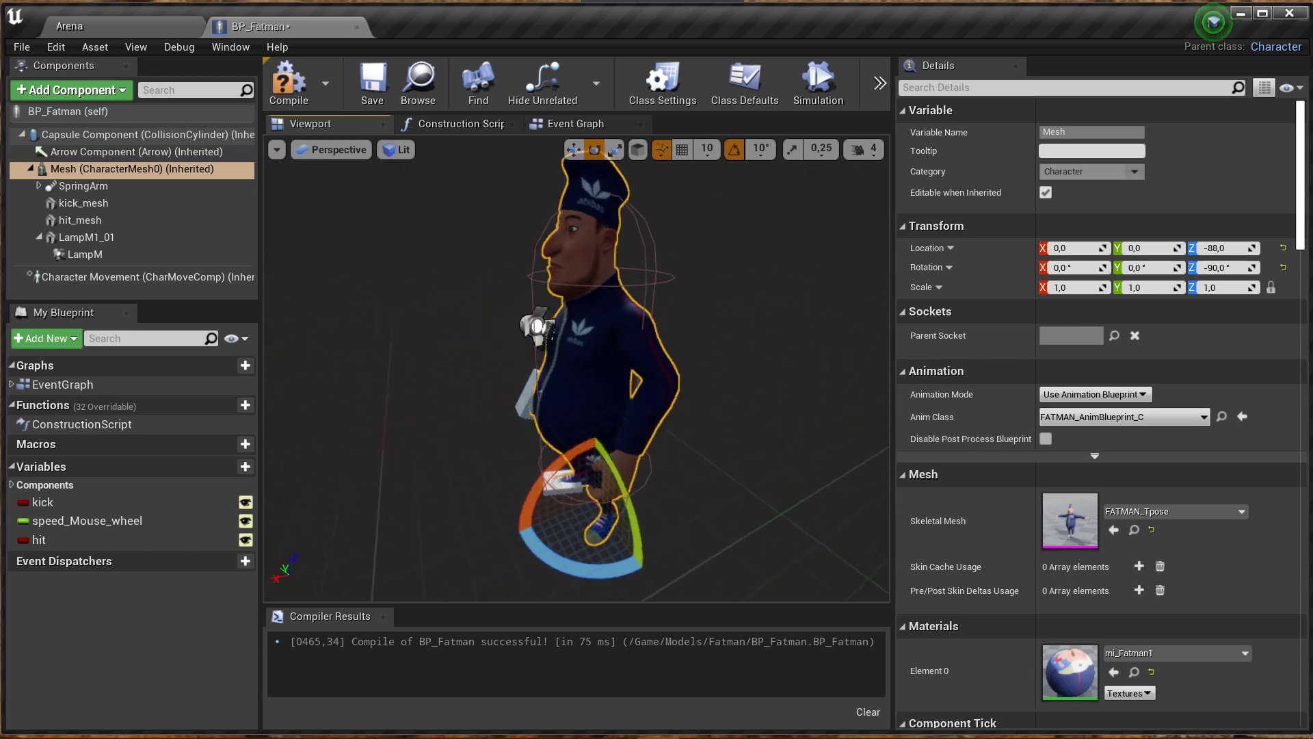
{"action": "left_click", "coordinate": [288, 81]}
{"action": "left_click", "coordinate": [369, 101]}
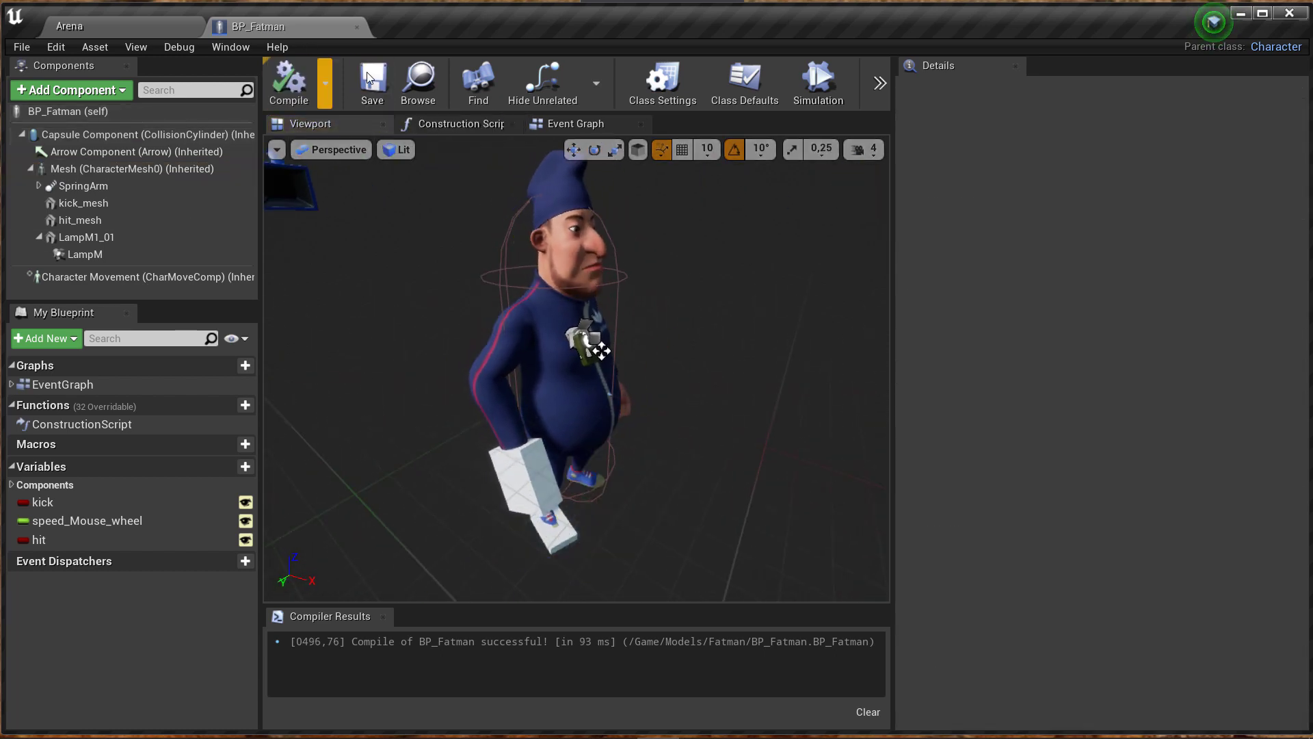
Bring the input action nodes into view in BP_Fatman's event graph.
{"action": "left_click", "coordinate": [574, 124]}
{"action": "scroll", "coordinate": [540, 301], "scroll_direction": "down", "scroll_amount": 2}
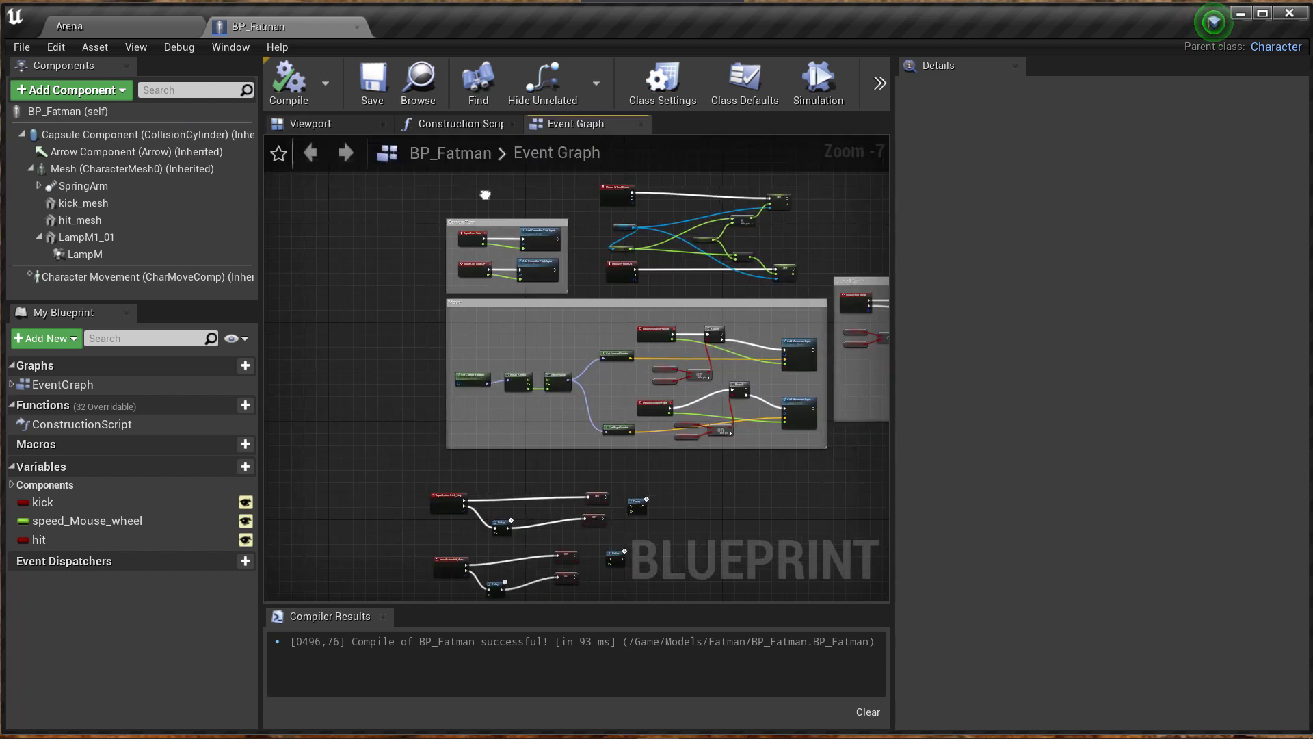
{"action": "right_click_drag", "start_coordinate": [626, 457], "coordinate": [586, 320]}
{"action": "scroll", "coordinate": [561, 338], "scroll_direction": "up", "scroll_amount": 2}
{"action": "scroll", "coordinate": [602, 363], "scroll_direction": "up", "scroll_amount": 2}
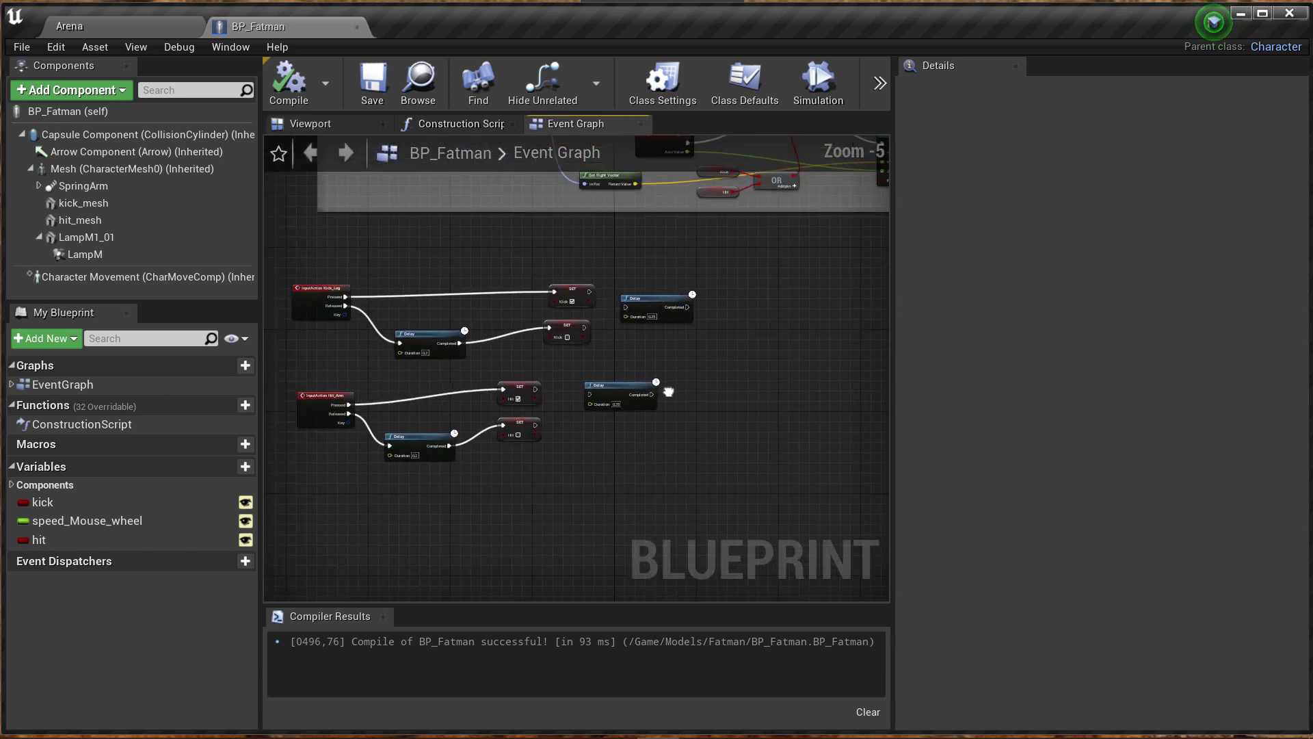
{"action": "scroll", "coordinate": [637, 383], "scroll_direction": "down", "scroll_amount": 1}
{"action": "scroll", "coordinate": [571, 403], "scroll_direction": "up", "scroll_amount": 1}
{"action": "right_click_drag", "start_coordinate": [571, 404], "coordinate": [612, 342]}
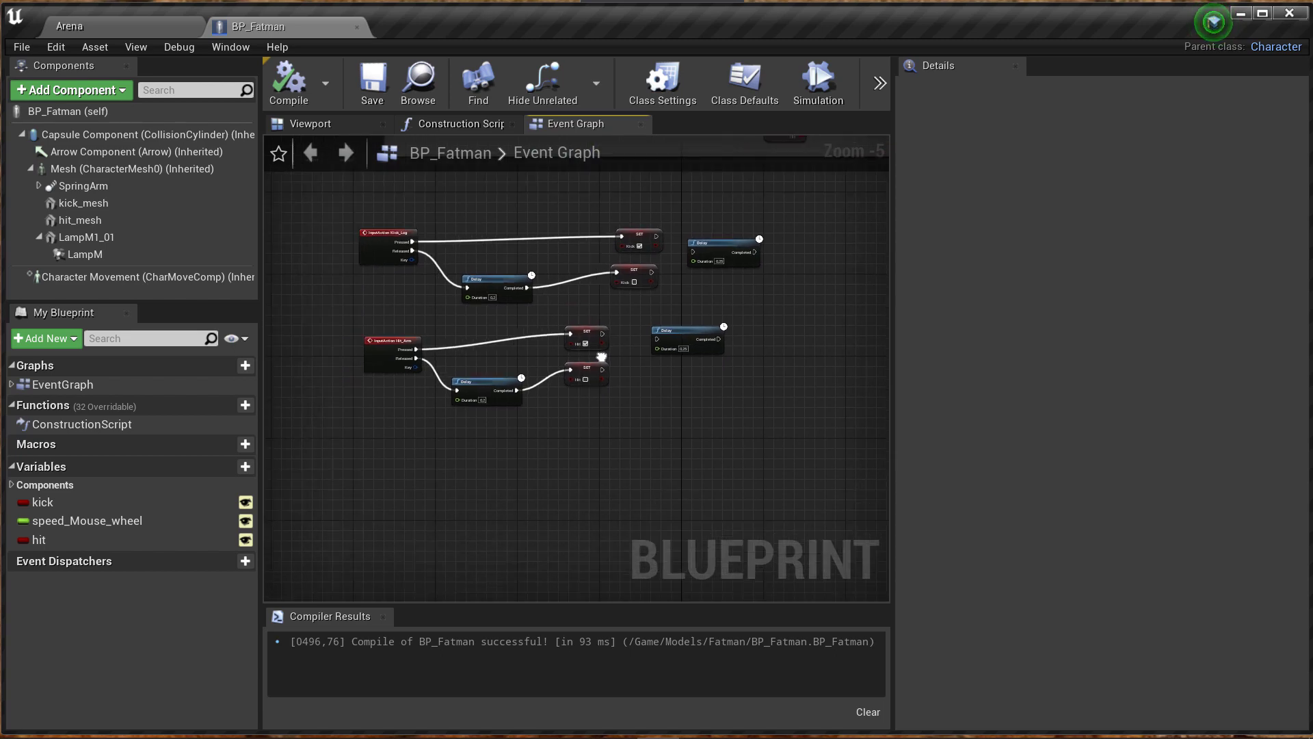
Open the Input section of Project Settings from the Arena level editor.
{"action": "left_click", "coordinate": [90, 27]}
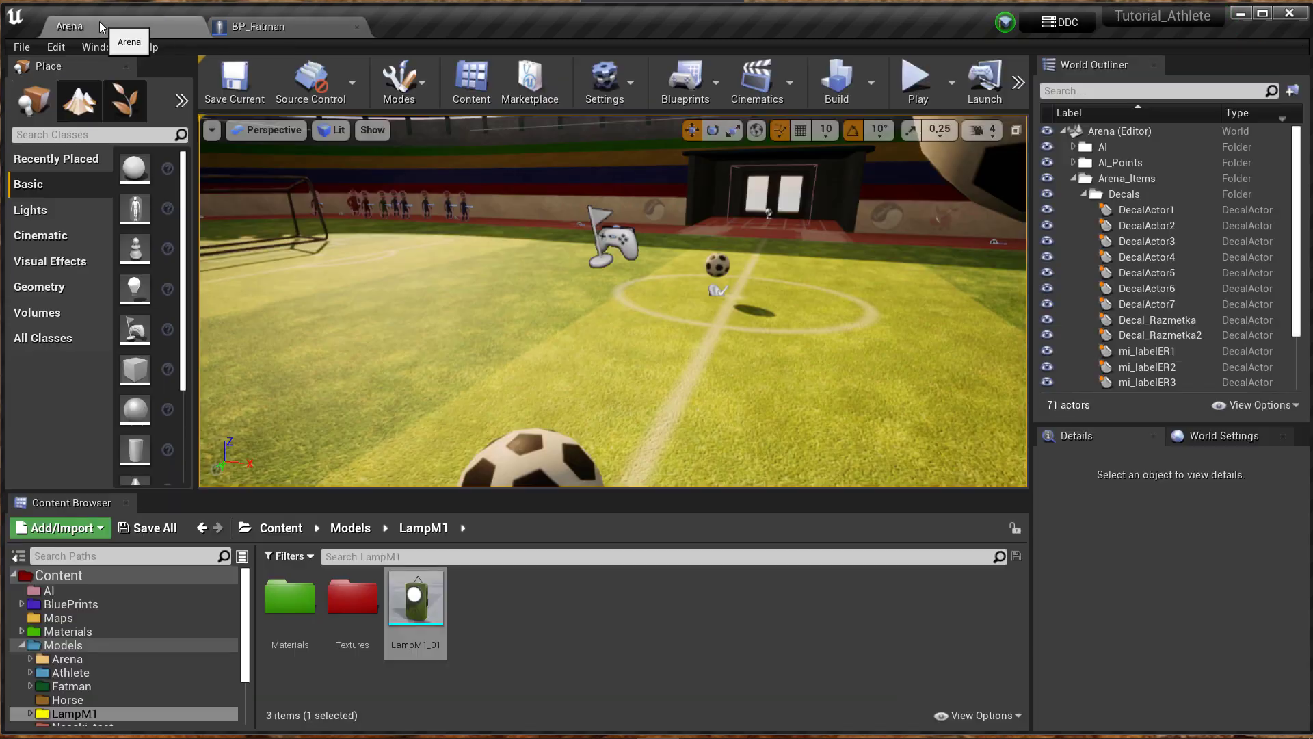
{"action": "left_click", "coordinate": [61, 48]}
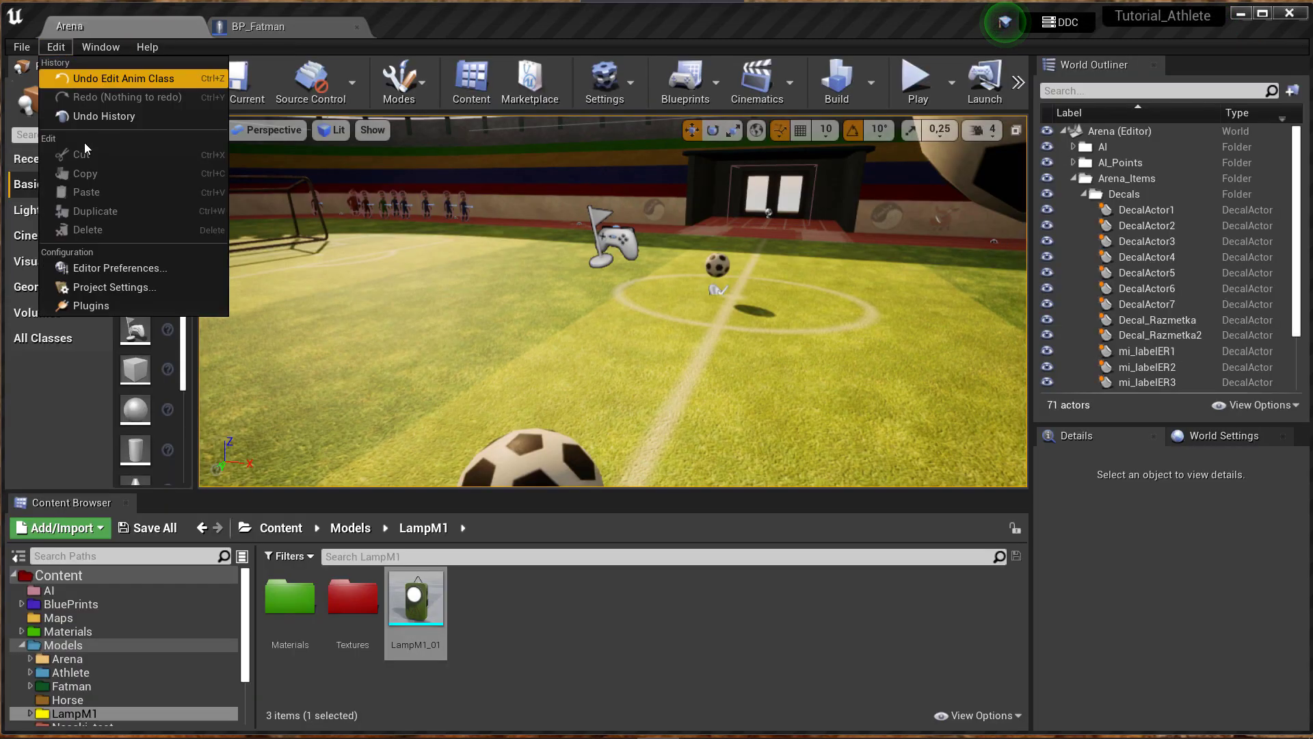
{"action": "left_click", "coordinate": [118, 286]}
{"action": "scroll", "coordinate": [228, 509], "scroll_direction": "down", "scroll_amount": 2}
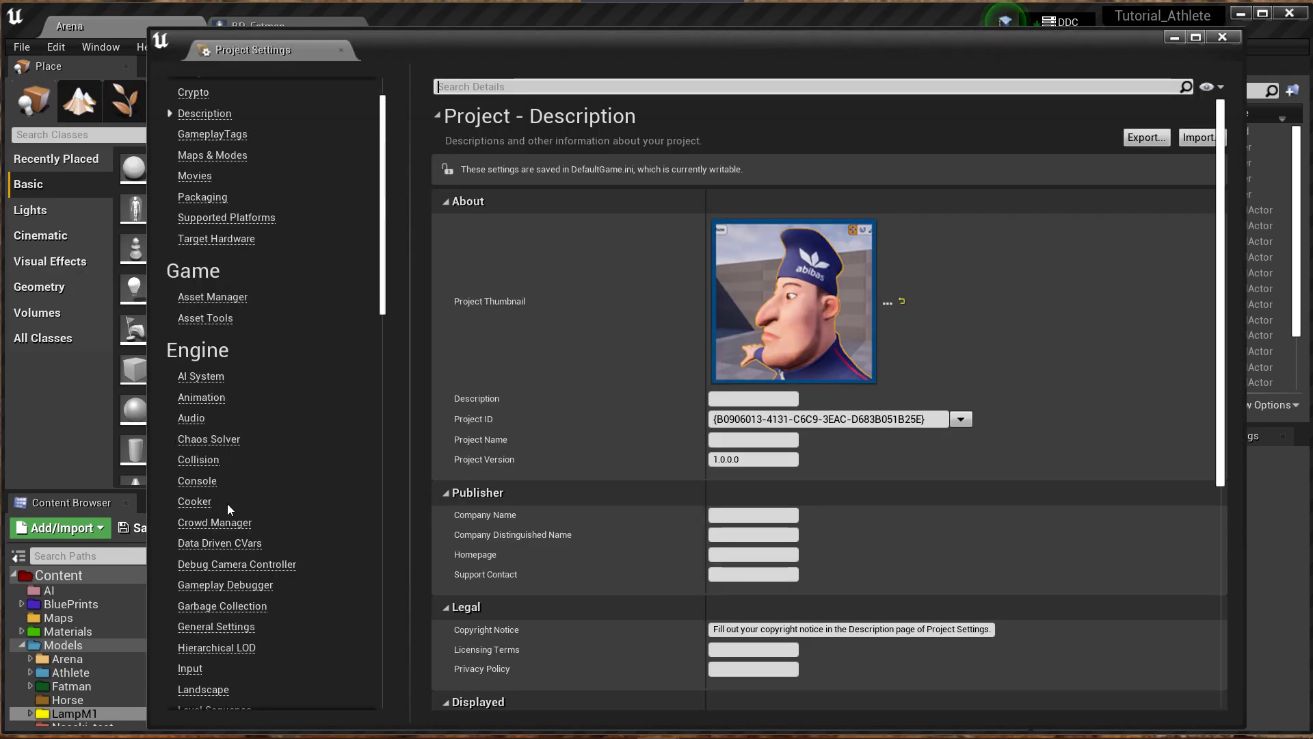
{"action": "scroll", "coordinate": [228, 509], "scroll_direction": "down", "scroll_amount": 2}
{"action": "left_click", "coordinate": [190, 614]}
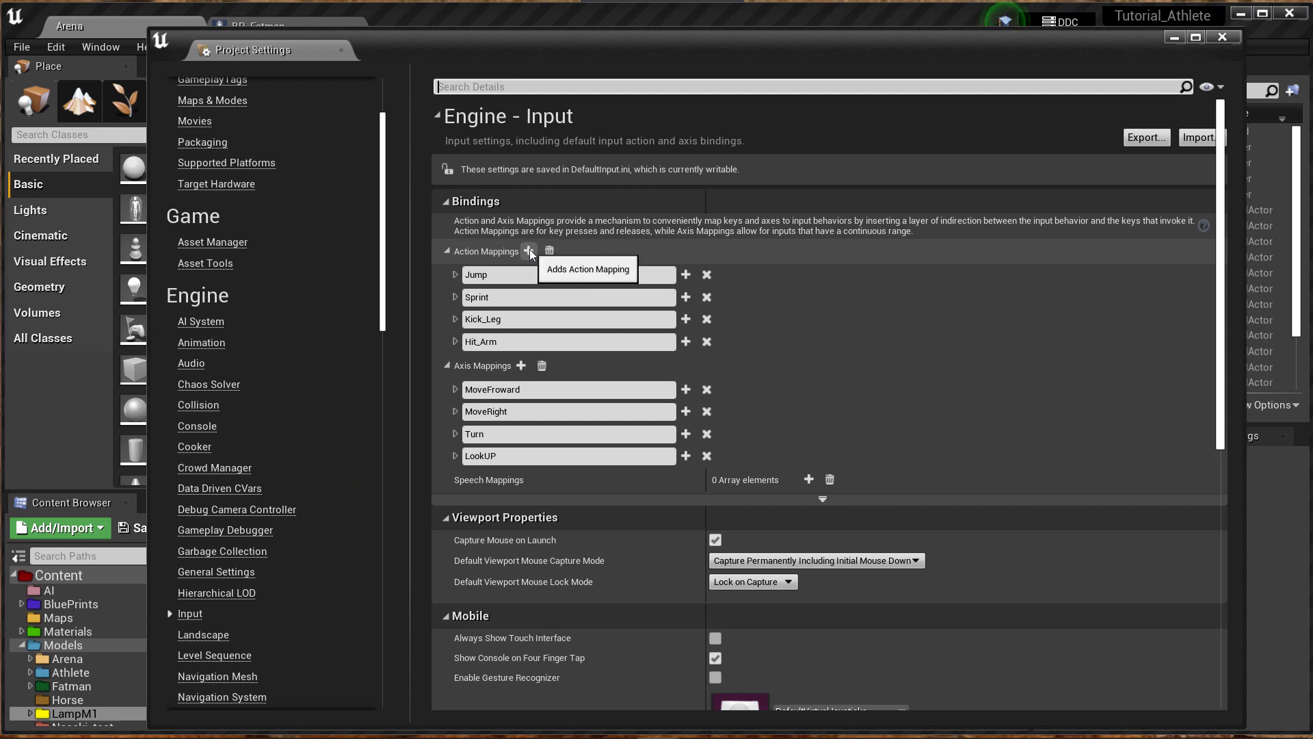
Add a Lamp action mapping bound to the L key and close Project Settings.
{"action": "left_click", "coordinate": [529, 252]}
{"action": "type", "text": "Lamp"}
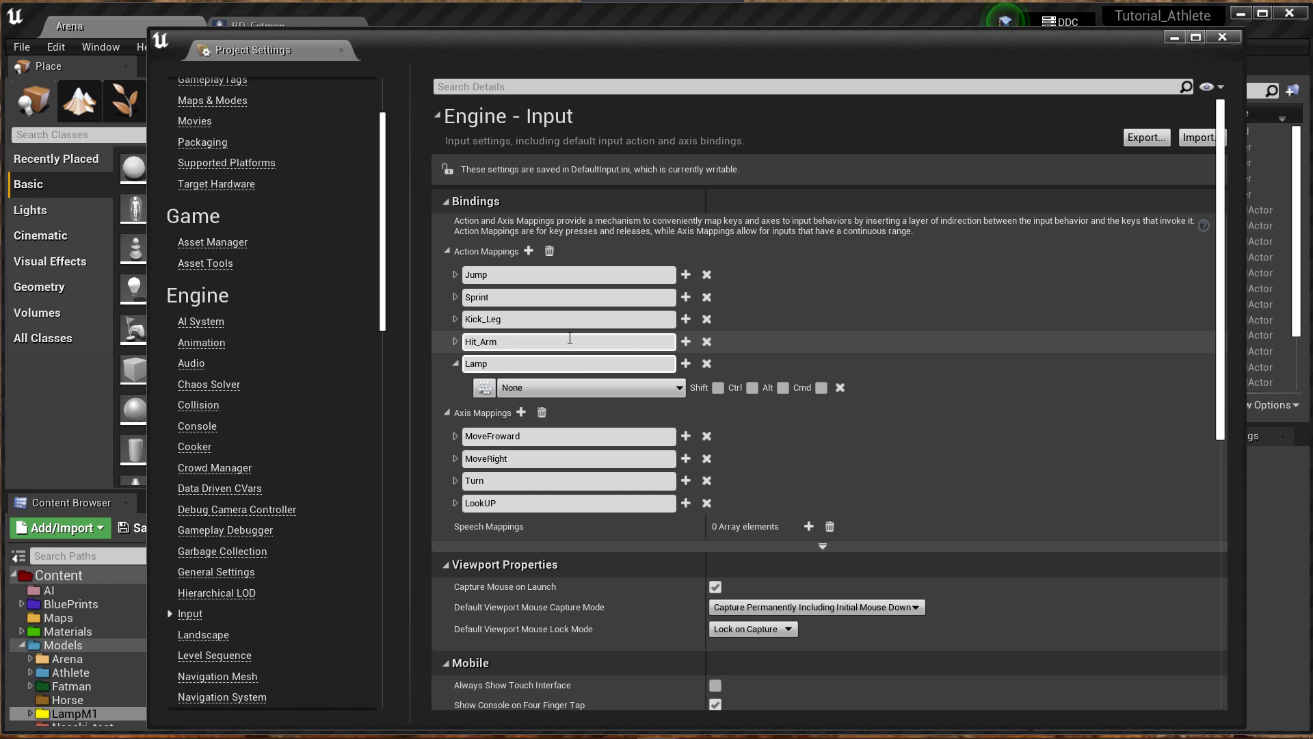
{"action": "left_click", "coordinate": [589, 388]}
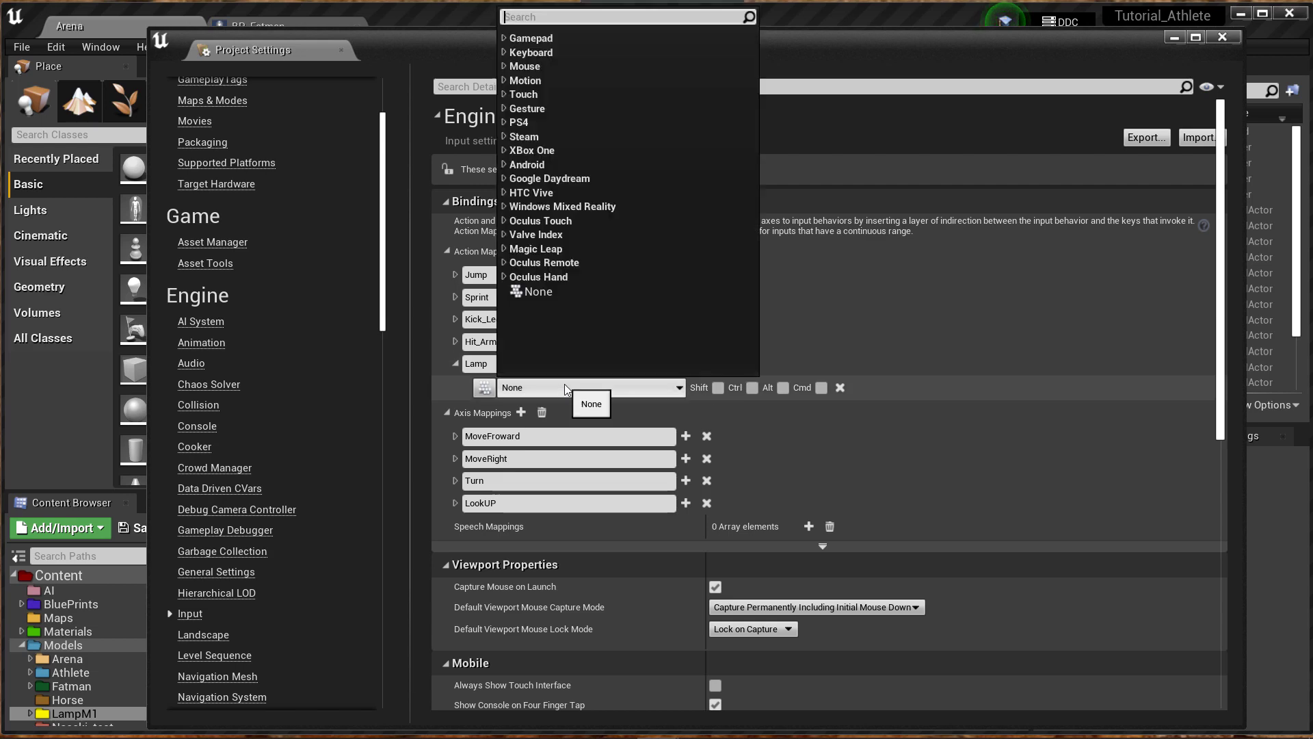
{"action": "type", "text": "l"}
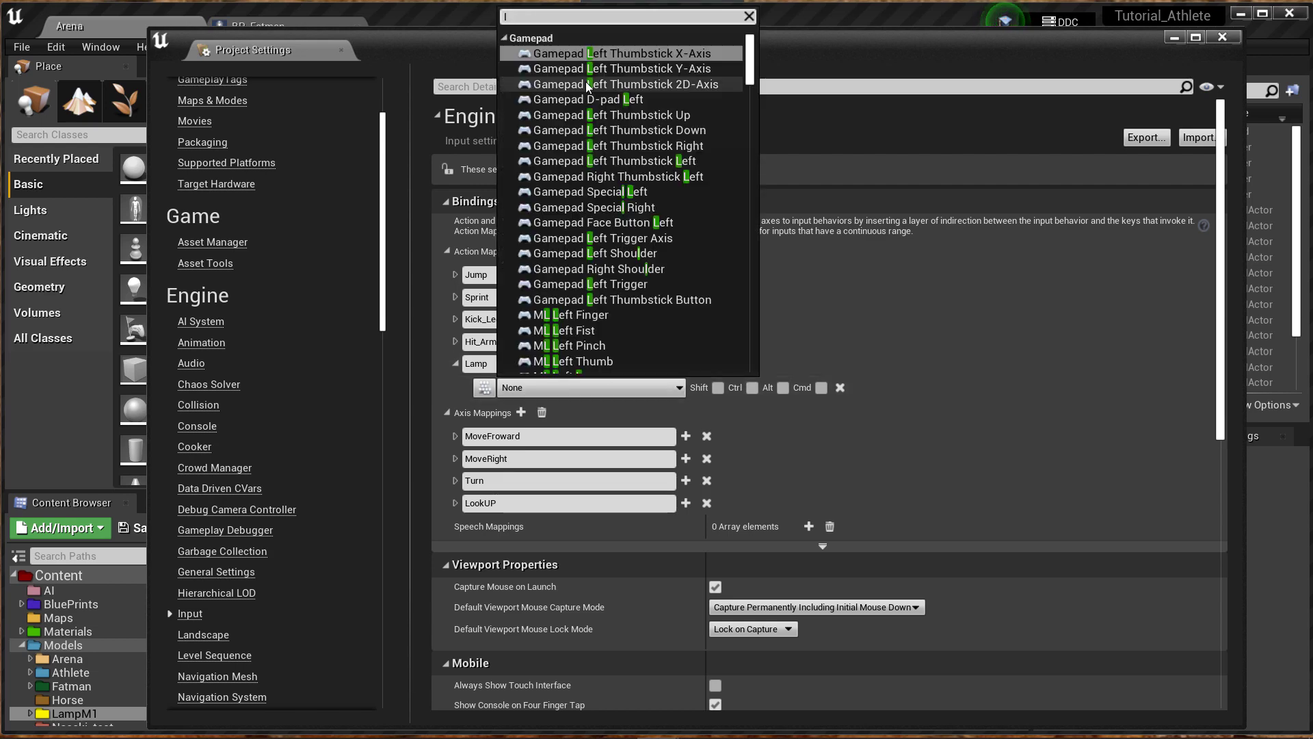
{"action": "scroll", "coordinate": [630, 253], "scroll_direction": "down", "scroll_amount": 3}
{"action": "scroll", "coordinate": [633, 253], "scroll_direction": "down", "scroll_amount": 3}
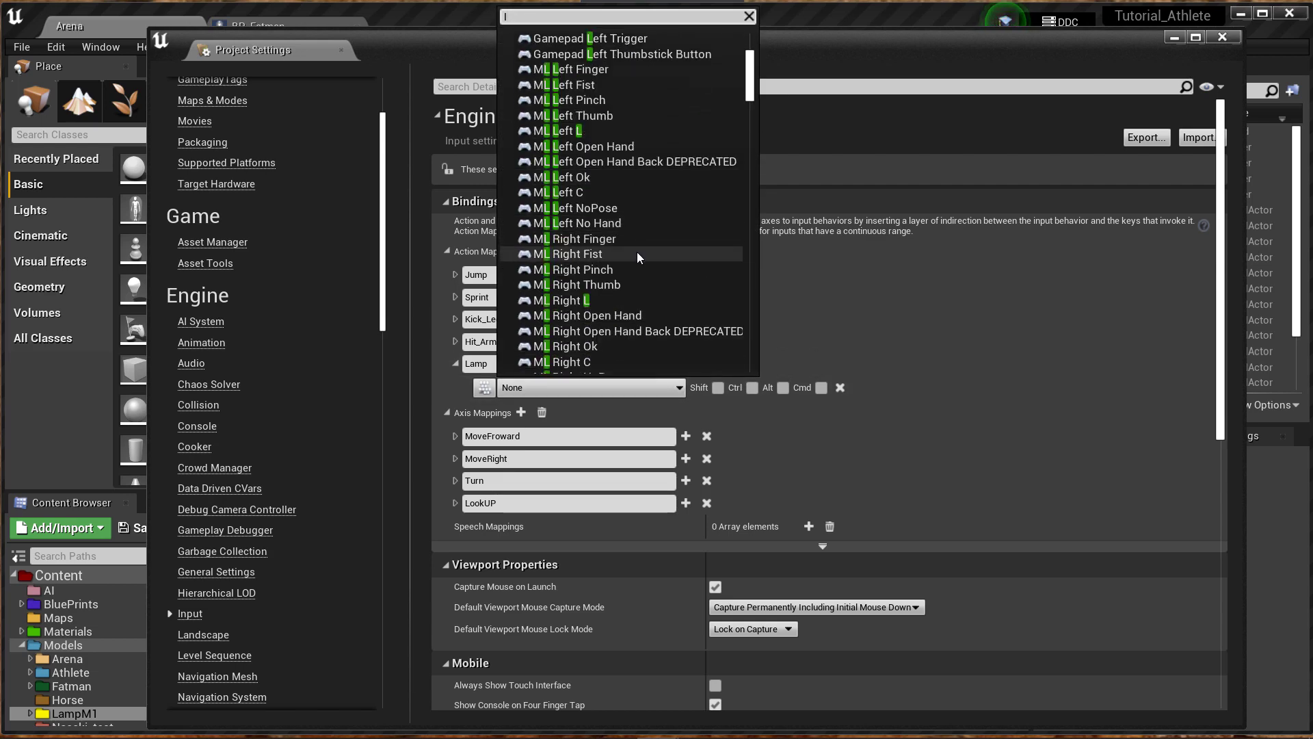
{"action": "scroll", "coordinate": [636, 252], "scroll_direction": "down", "scroll_amount": 3}
{"action": "scroll", "coordinate": [639, 252], "scroll_direction": "down", "scroll_amount": 3}
{"action": "left_click", "coordinate": [556, 266]}
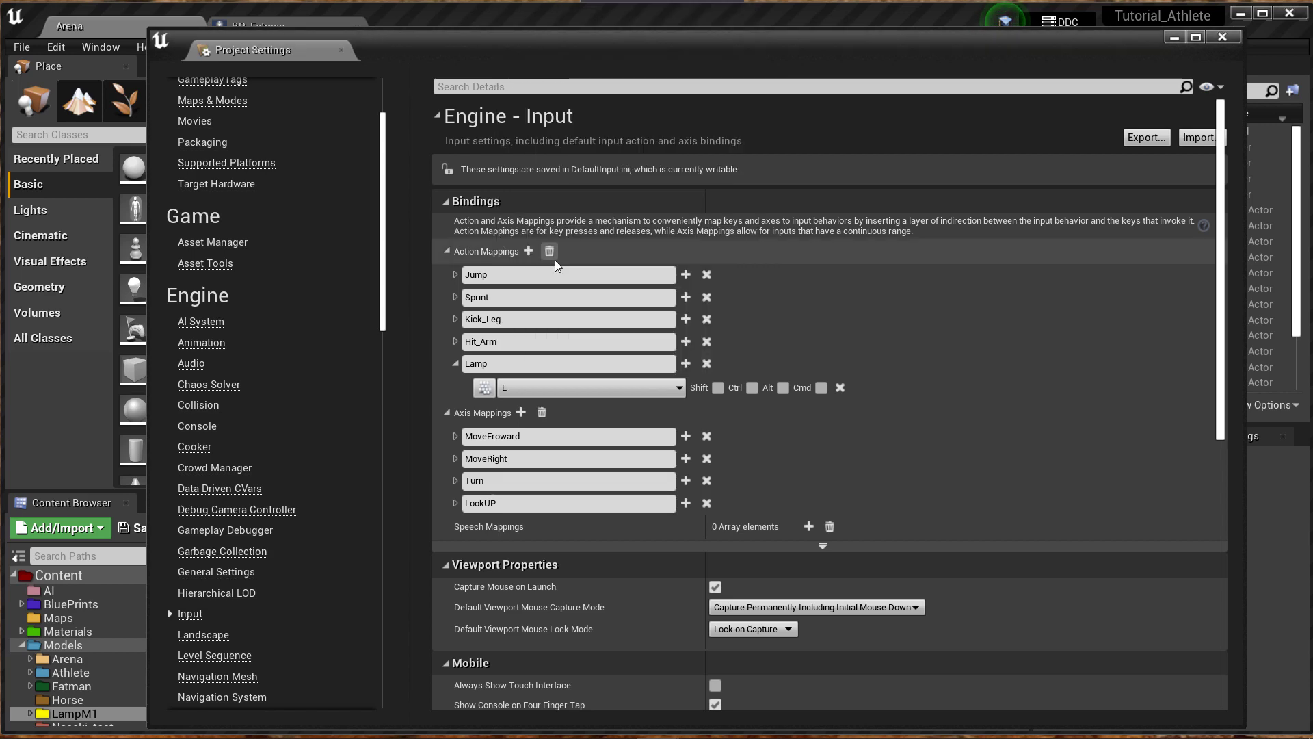
{"action": "left_click", "coordinate": [457, 370]}
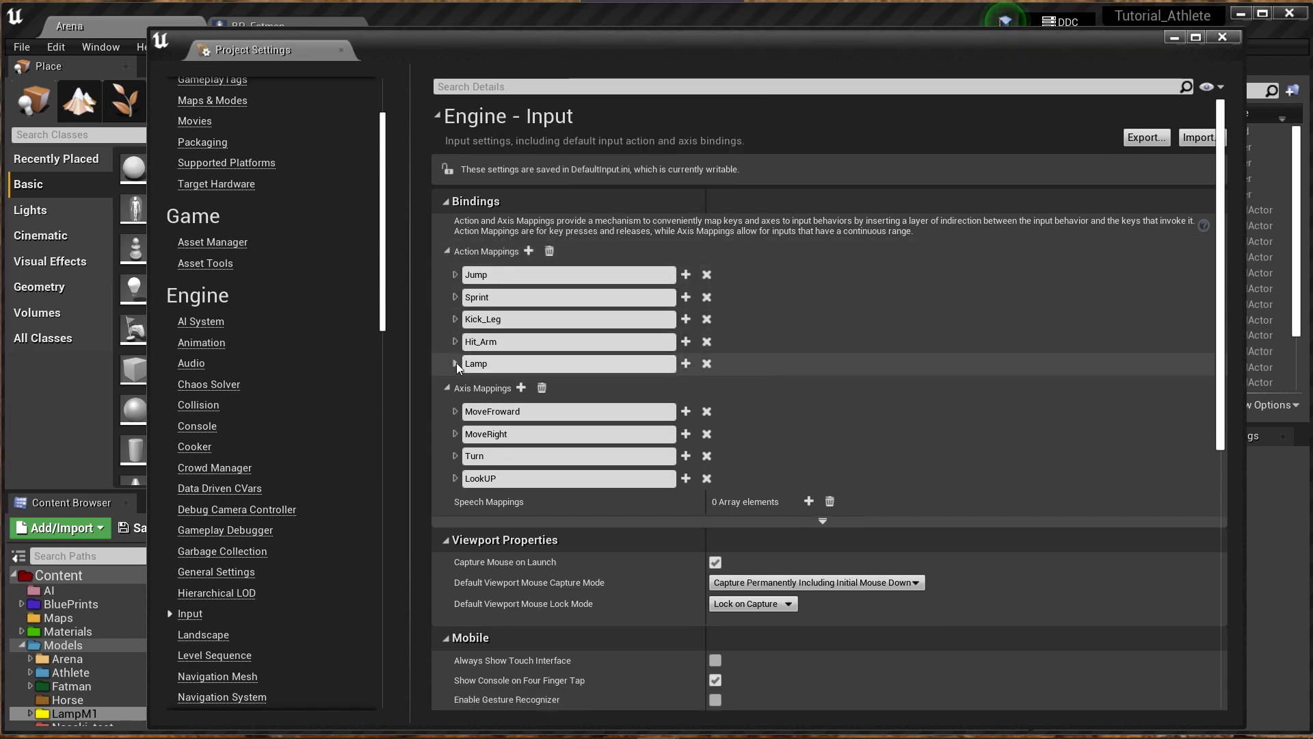
{"action": "left_click", "coordinate": [340, 50]}
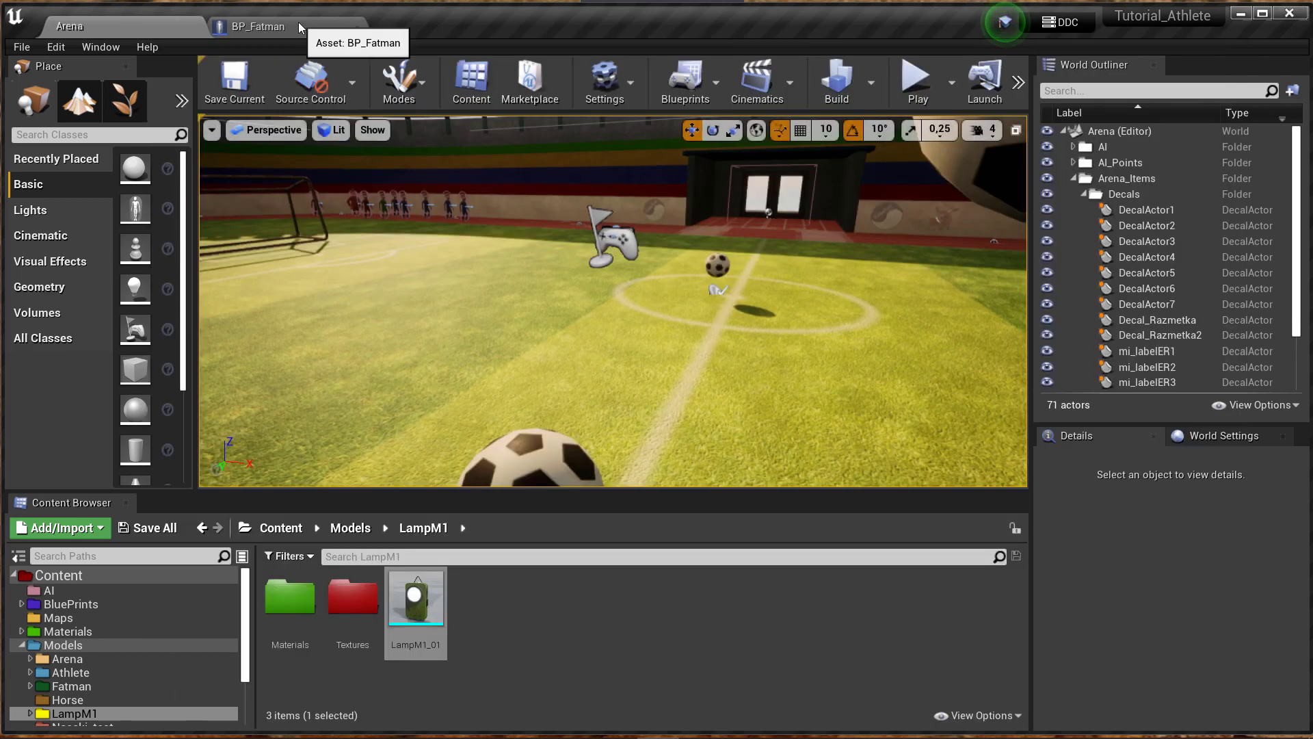
Add an InputAction Lamp event node to BP_Fatman's event graph, then compile and save.
{"action": "left_click", "coordinate": [298, 22]}
{"action": "right_click_drag", "start_coordinate": [574, 419], "coordinate": [580, 397]}
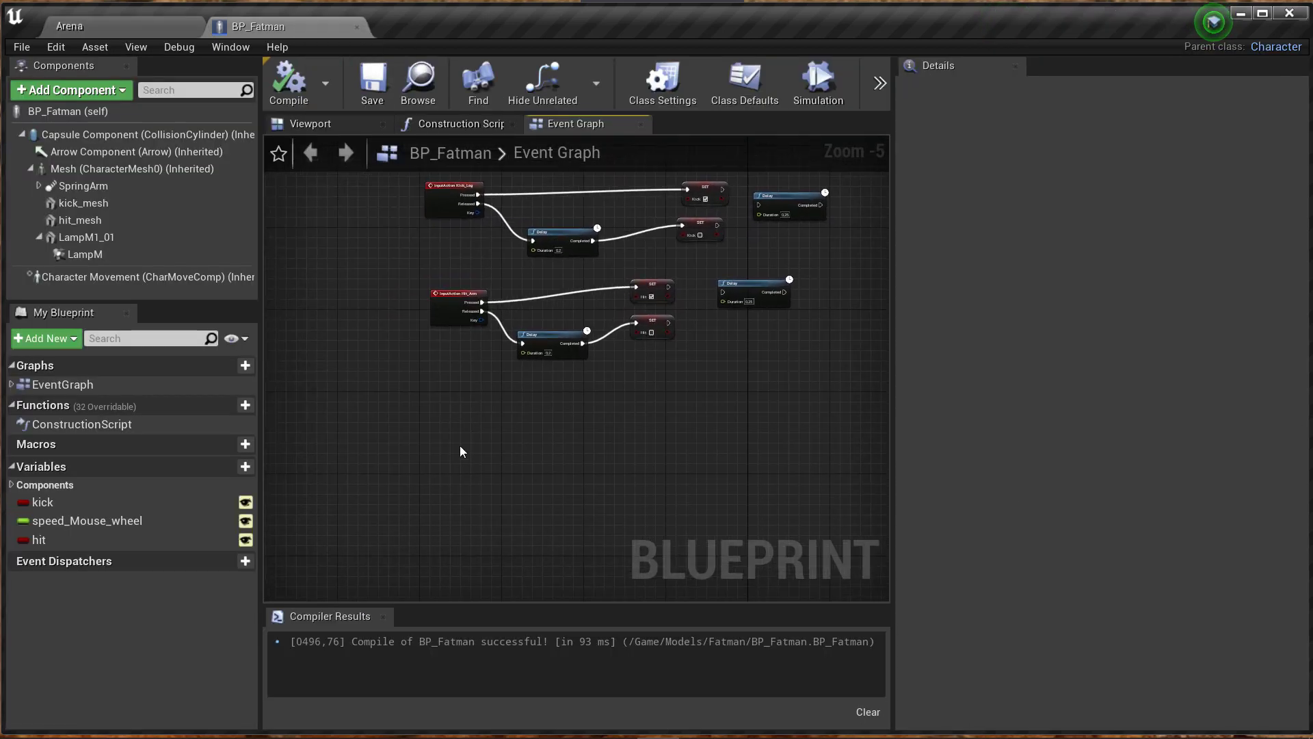
{"action": "right_click", "coordinate": [461, 443]}
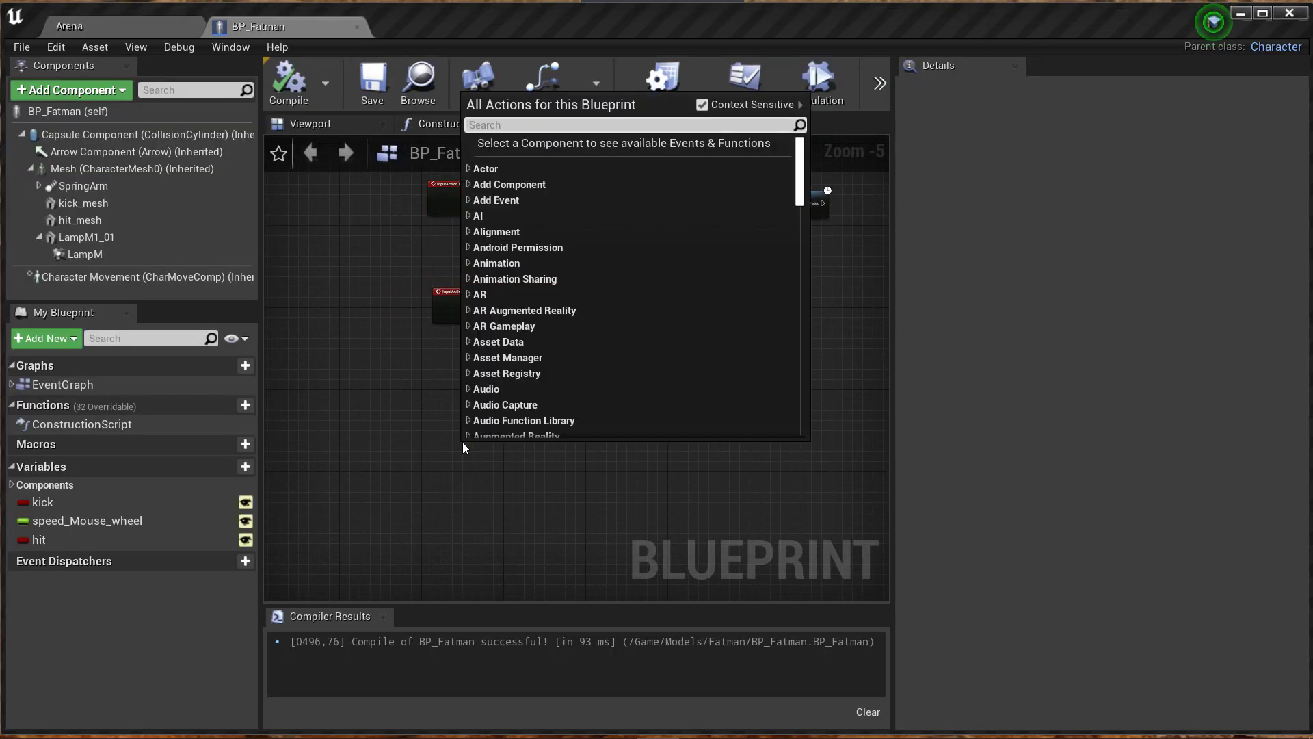
{"action": "type", "text": "lamp"}
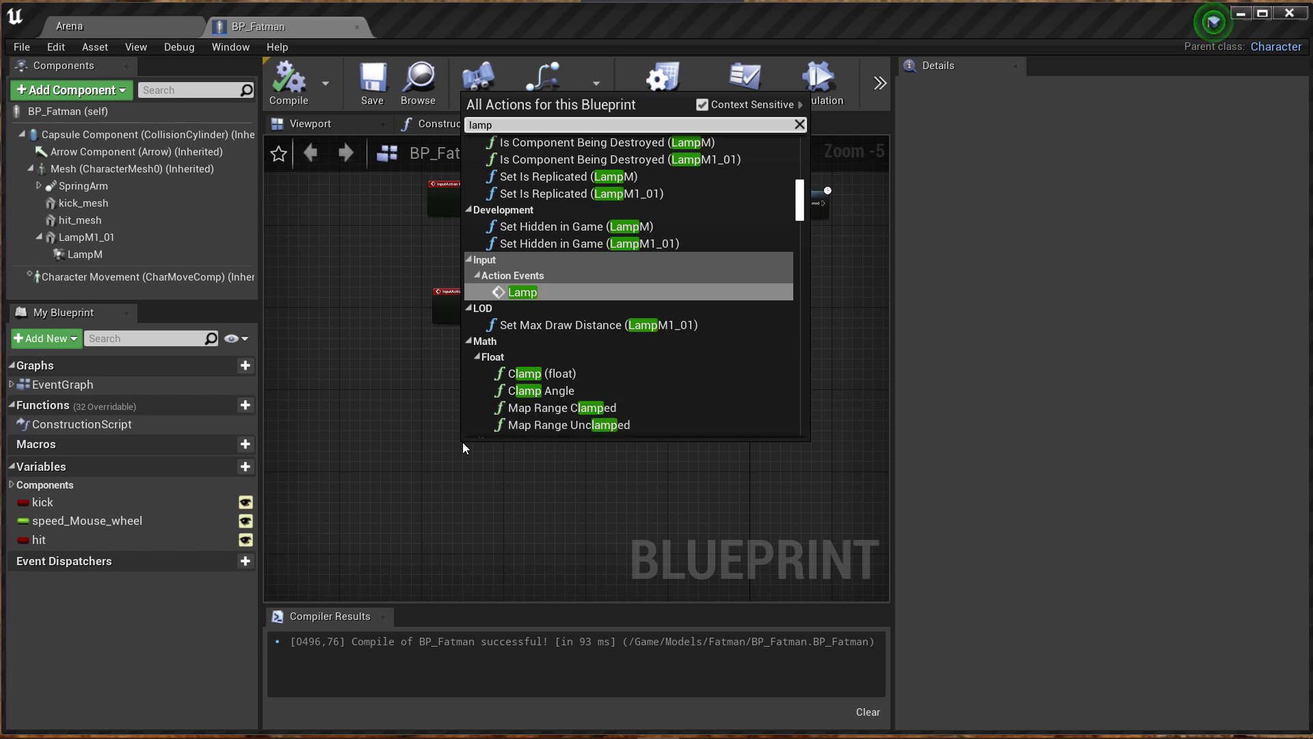
{"action": "left_click", "coordinate": [522, 293]}
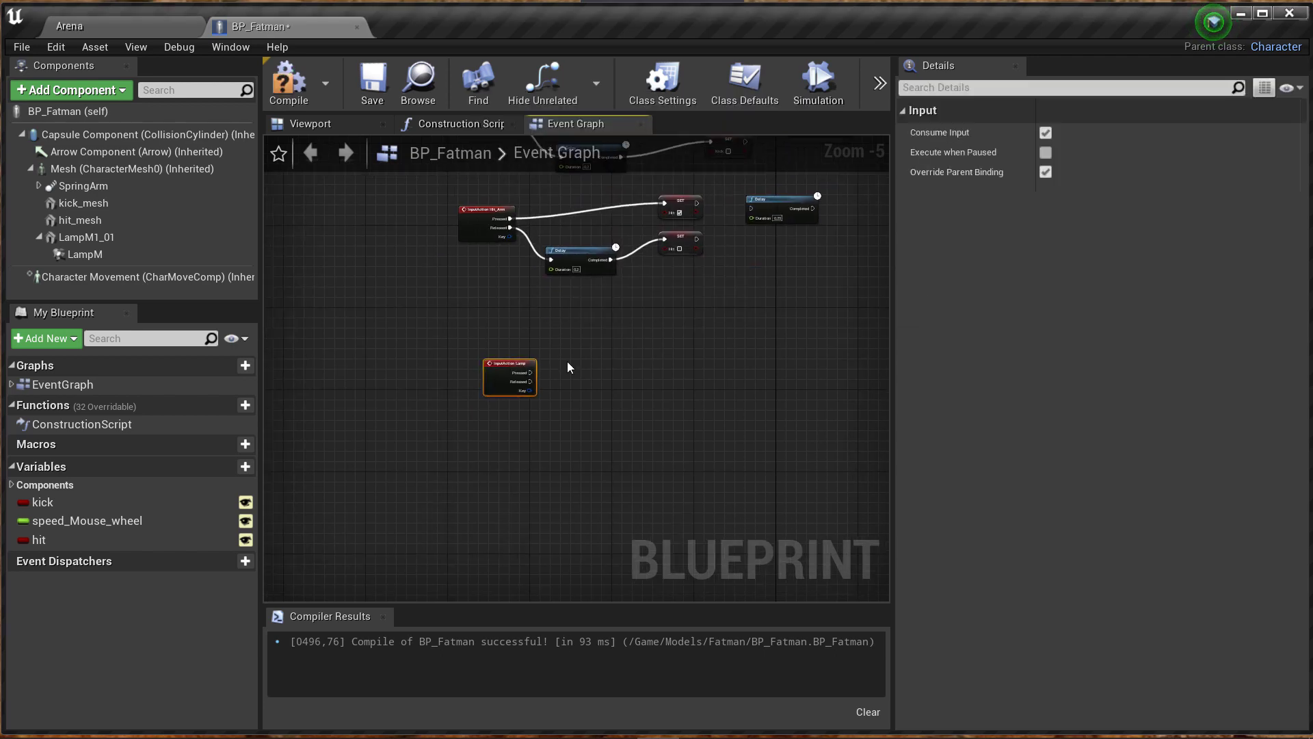
{"action": "scroll", "coordinate": [495, 360], "scroll_direction": "up", "scroll_amount": 2}
{"action": "left_click_drag", "start_coordinate": [495, 361], "coordinate": [458, 344]}
{"action": "right_click_drag", "start_coordinate": [547, 376], "coordinate": [538, 428]}
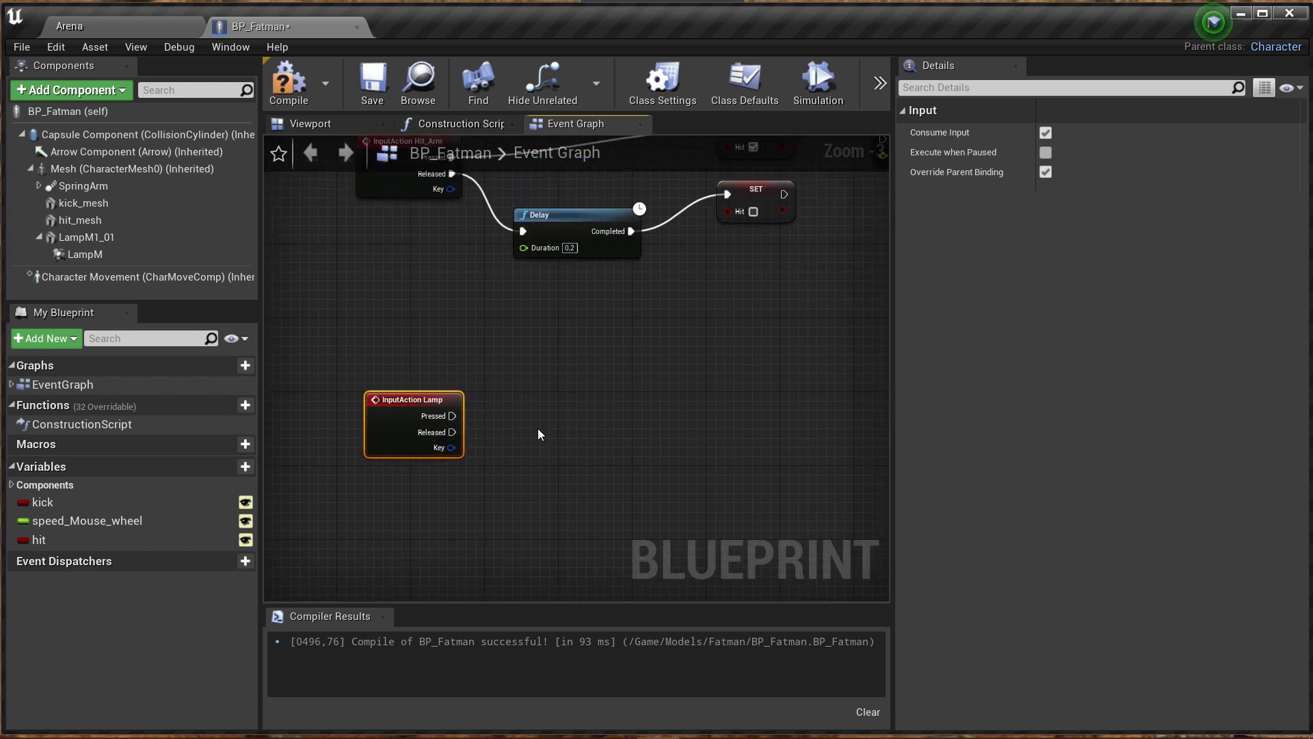
{"action": "right_click_drag", "start_coordinate": [449, 327], "coordinate": [457, 329]}
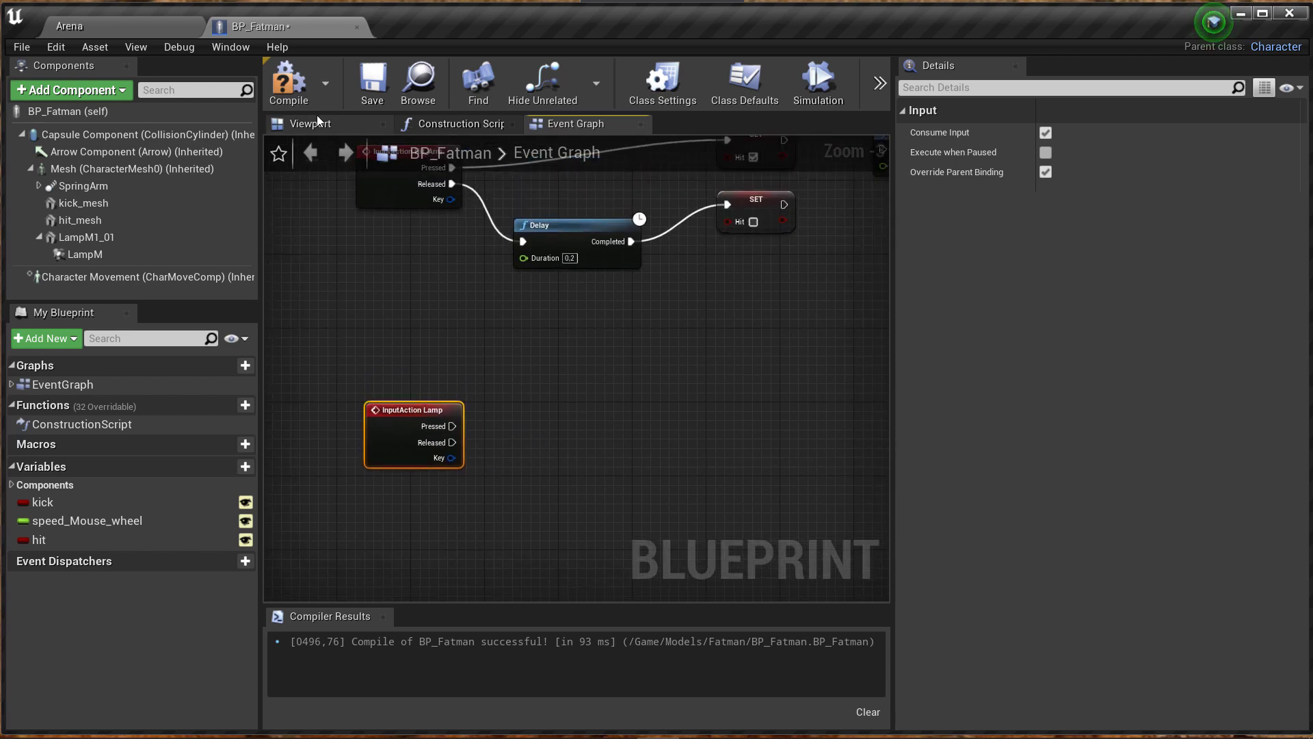
{"action": "left_click", "coordinate": [315, 89]}
{"action": "left_click", "coordinate": [371, 100]}
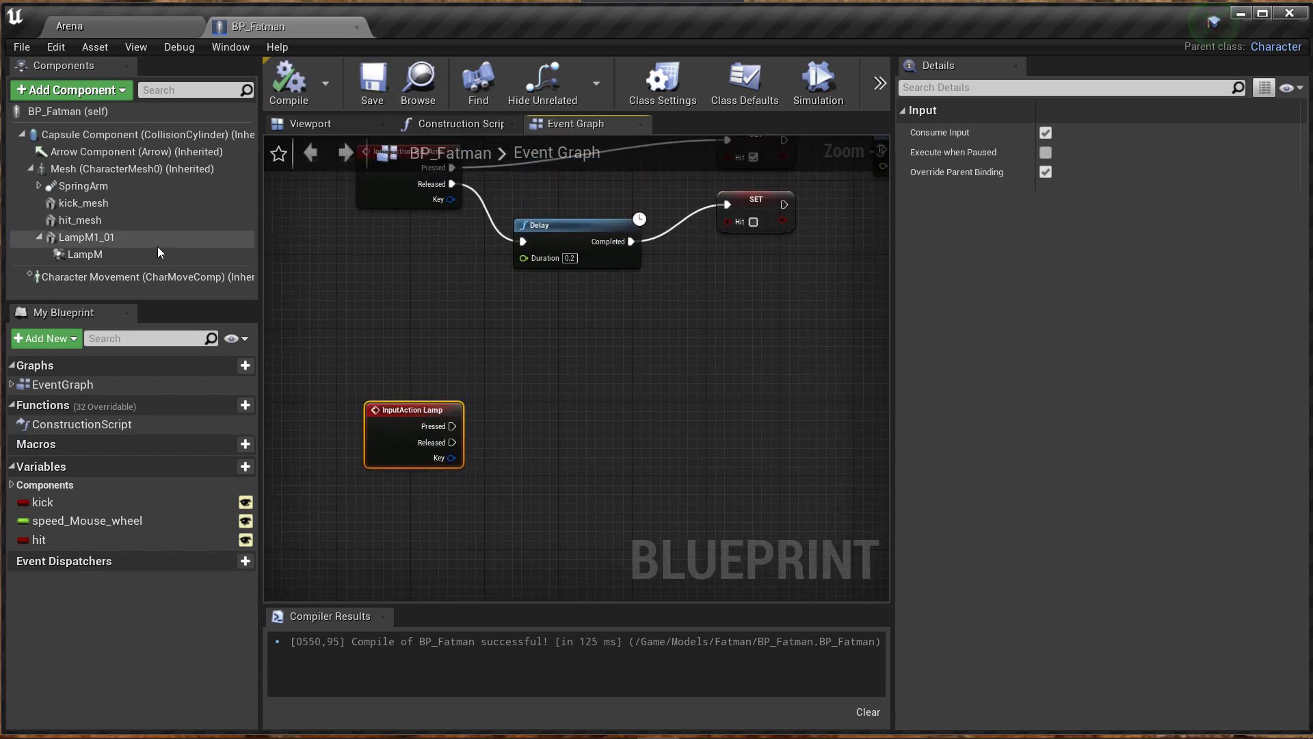
Uncheck Visible on the LampM spot light so it starts hidden, then recompile.
{"action": "left_click", "coordinate": [102, 252]}
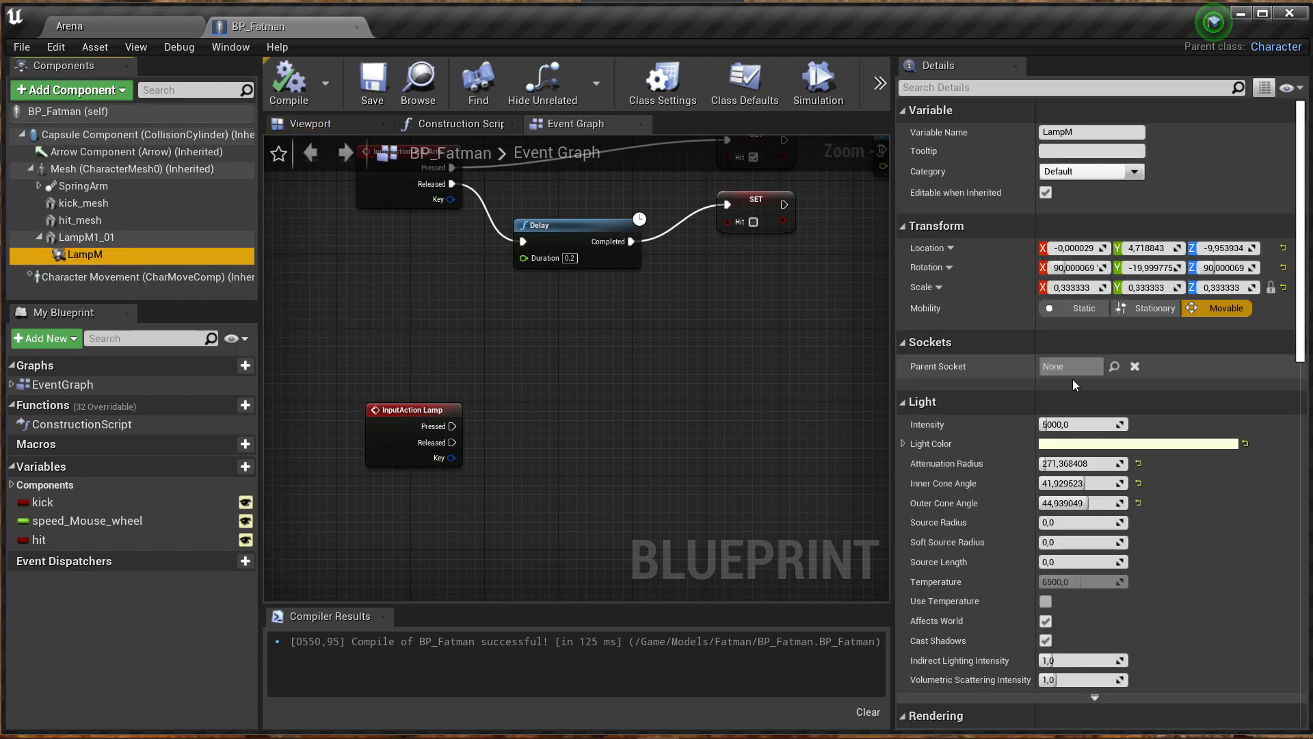
{"action": "left_click", "coordinate": [972, 88]}
{"action": "type", "text": "vis"}
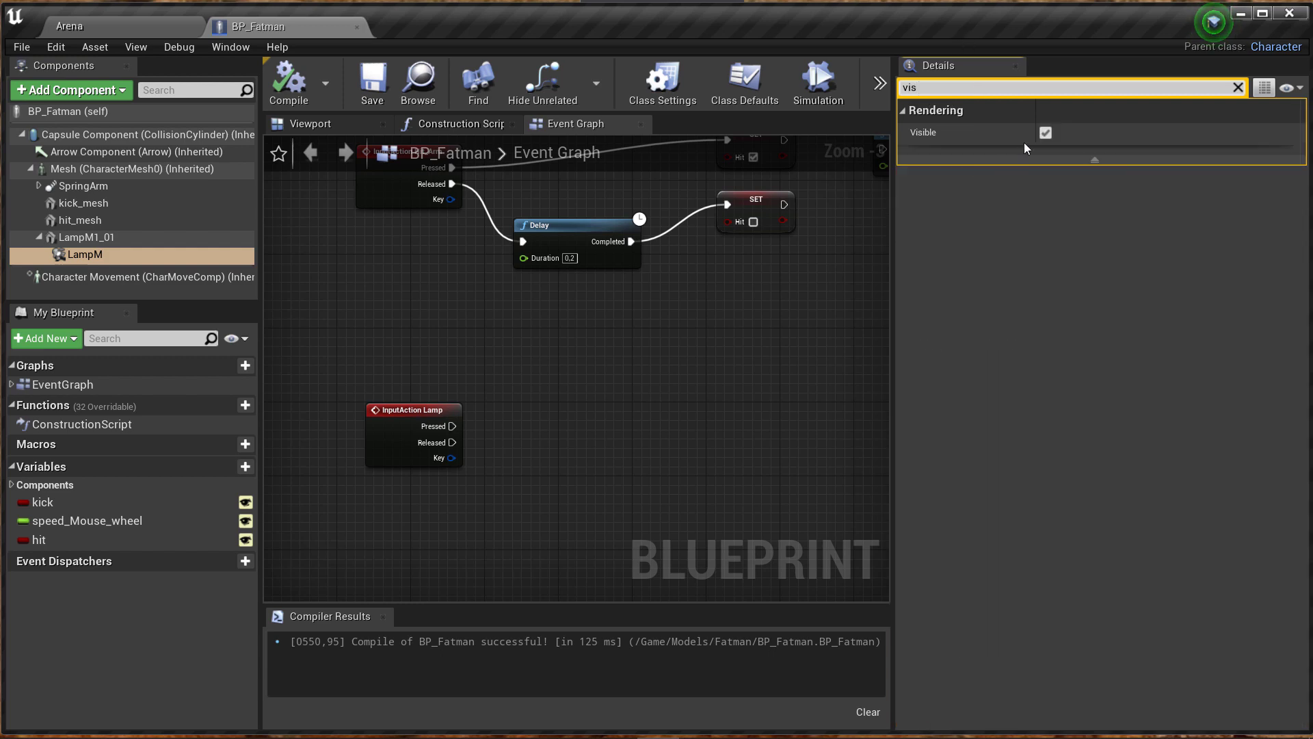
{"action": "left_click", "coordinate": [1046, 131]}
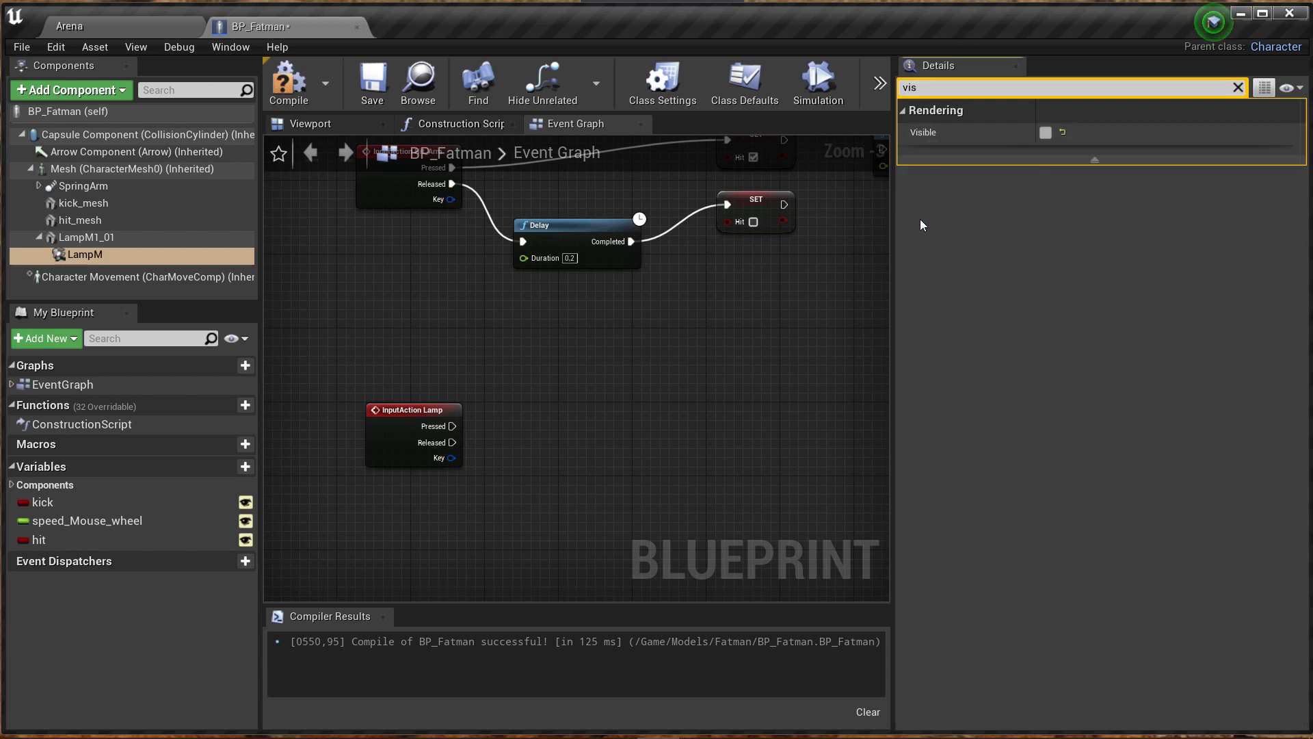
{"action": "right_click_drag", "start_coordinate": [546, 388], "coordinate": [574, 364]}
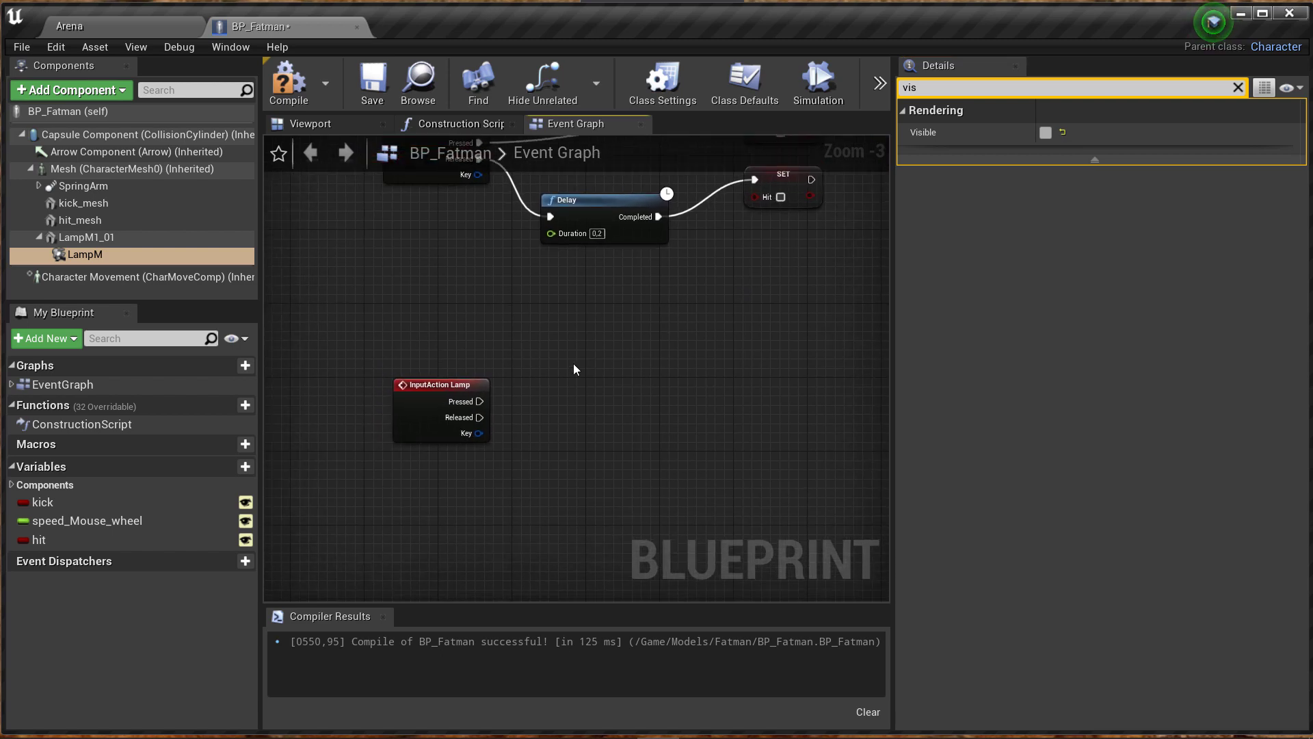
{"action": "left_click", "coordinate": [300, 91]}
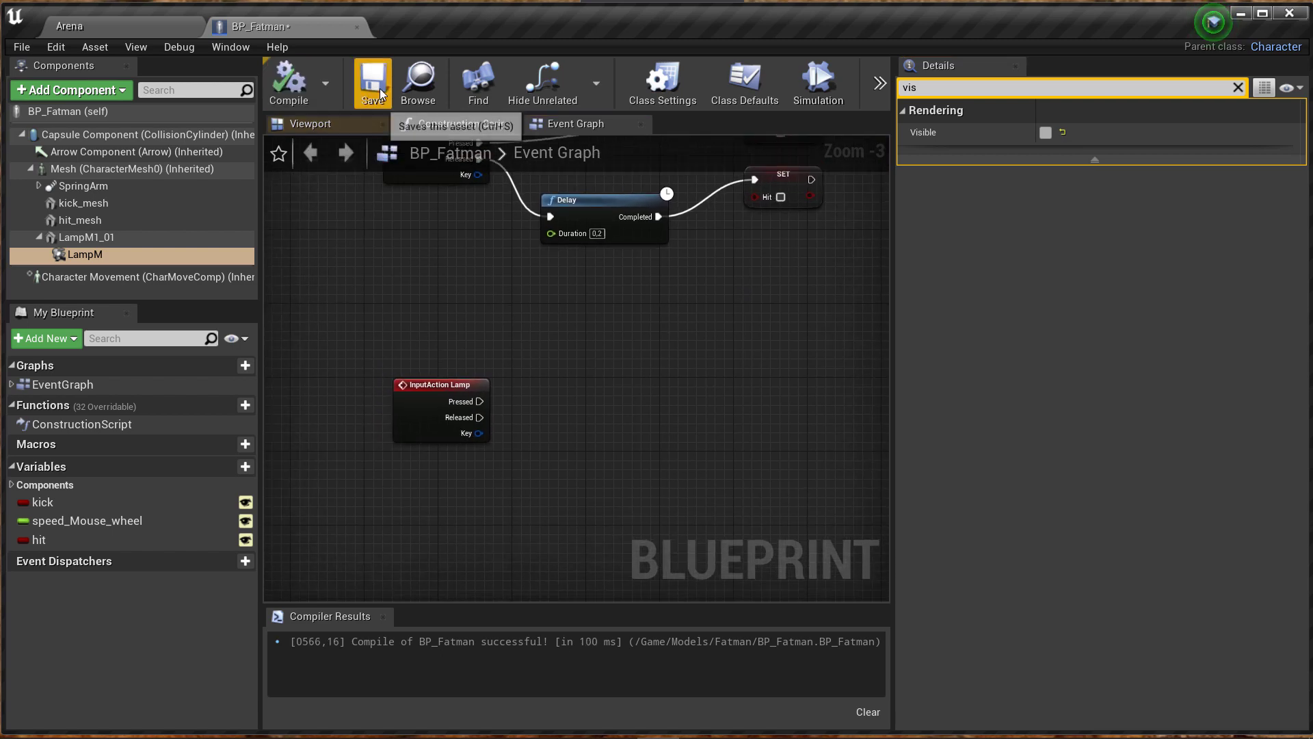
{"action": "left_click", "coordinate": [1239, 88]}
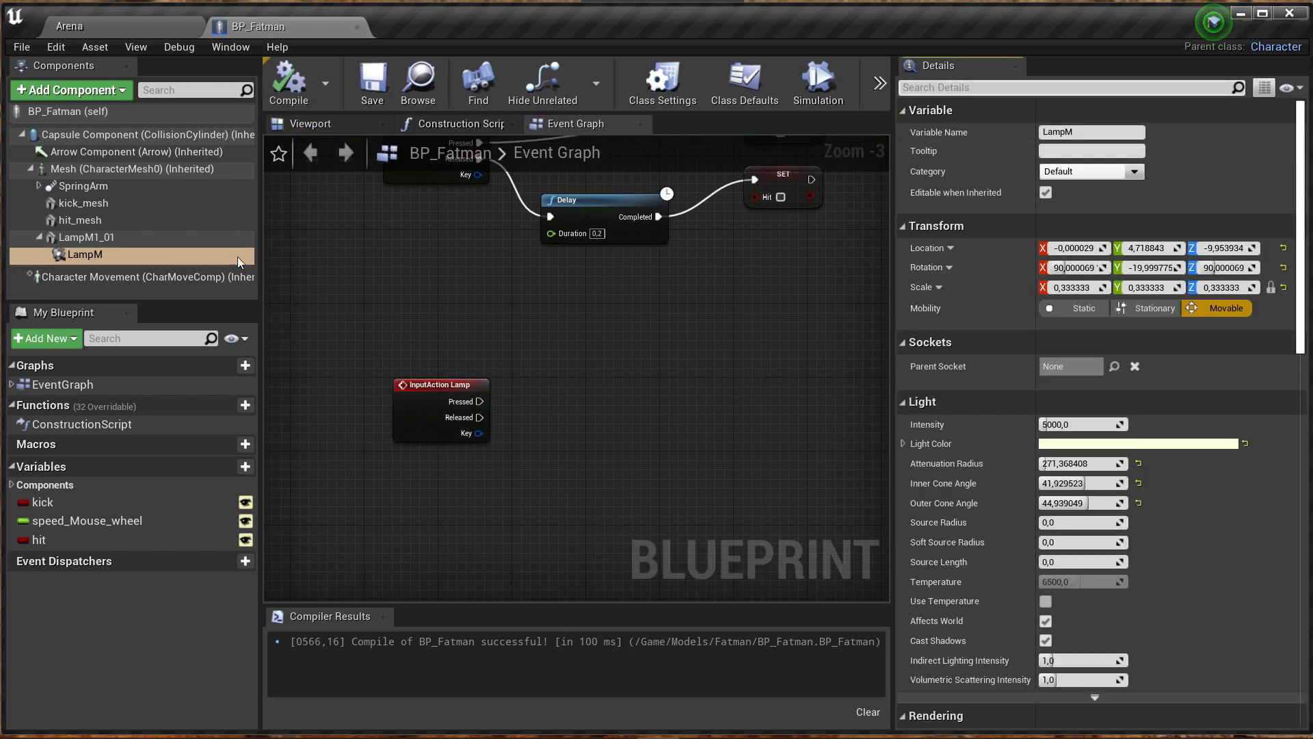
Place a Lamp M reference node and feed the Lamp event's Pressed into a new Flip Flop node.
{"action": "mouse_move", "coordinate": [108, 252]}
{"action": "left_mouse_down"}
{"action": "mouse_move", "coordinate": [517, 488]}
{"action": "mouse_move", "coordinate": [524, 466]}
{"action": "left_mouse_up"}
{"action": "right_click_drag", "start_coordinate": [544, 470], "coordinate": [464, 439]}
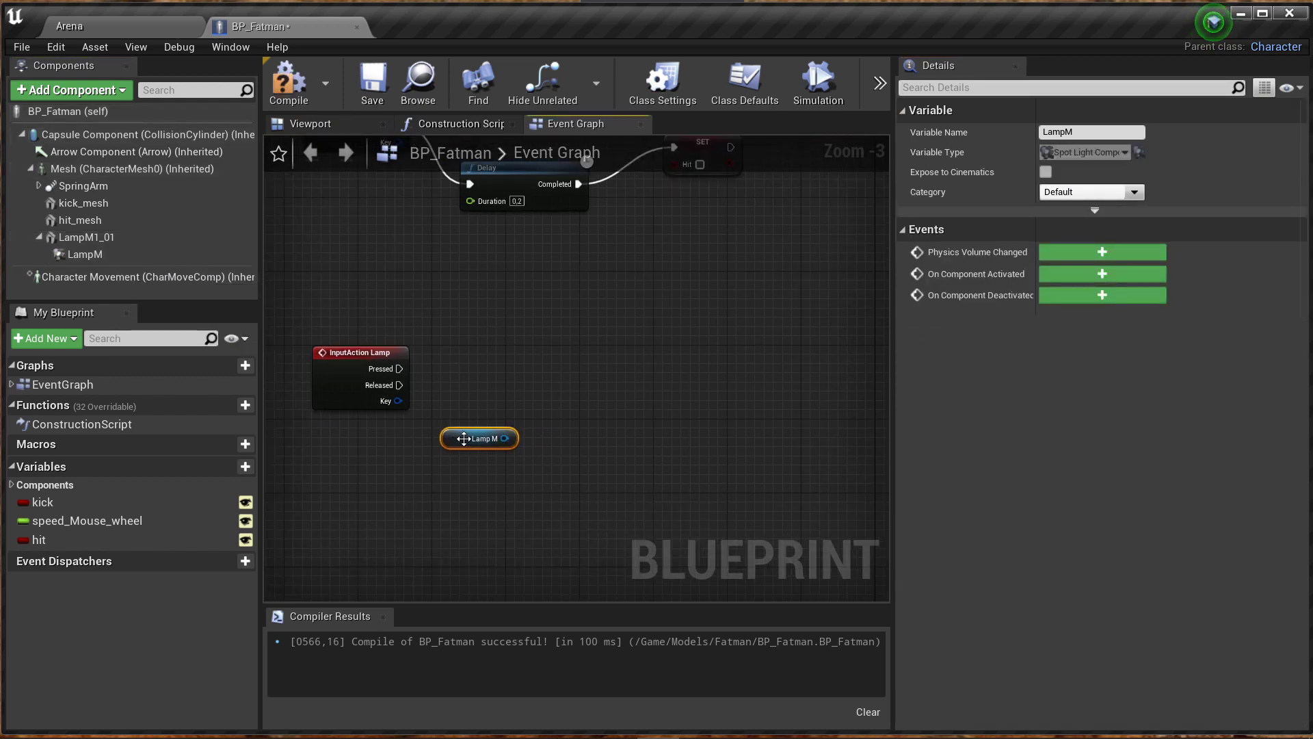
{"action": "left_click_drag", "start_coordinate": [464, 439], "coordinate": [418, 457]}
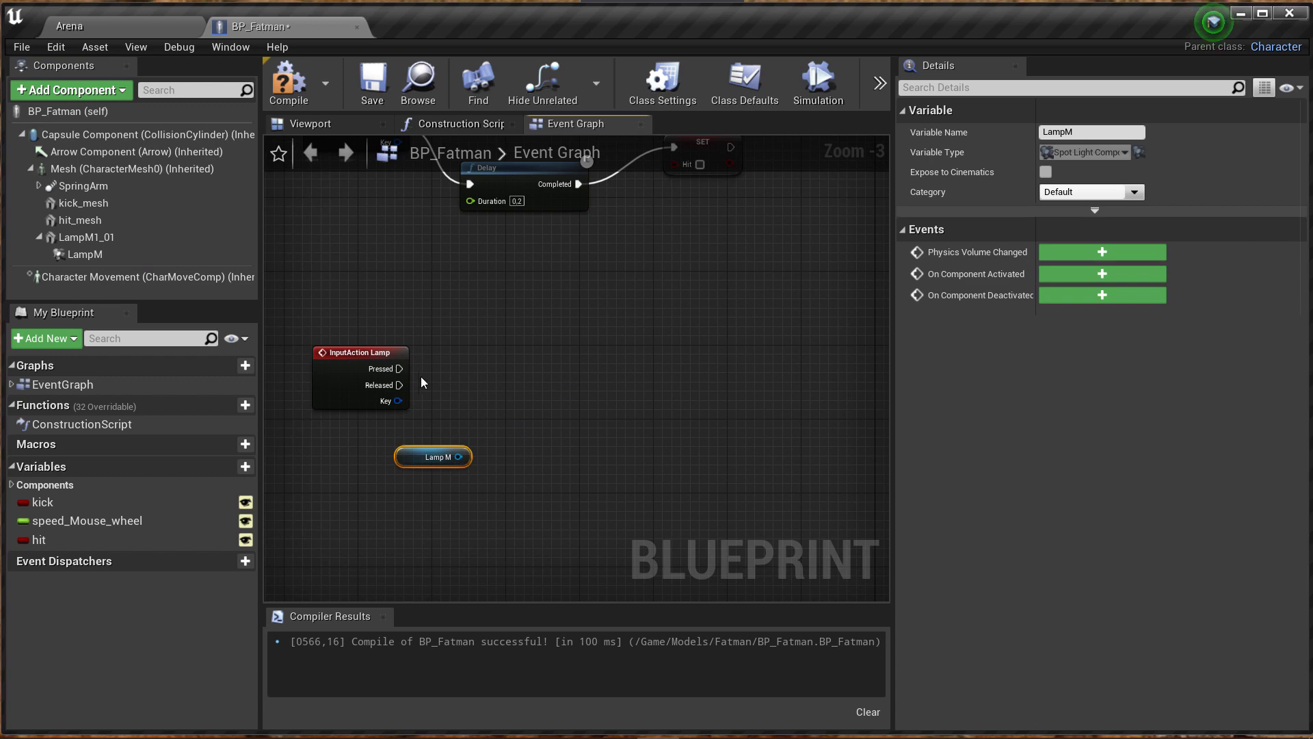
{"action": "left_click_drag", "start_coordinate": [400, 370], "coordinate": [511, 369]}
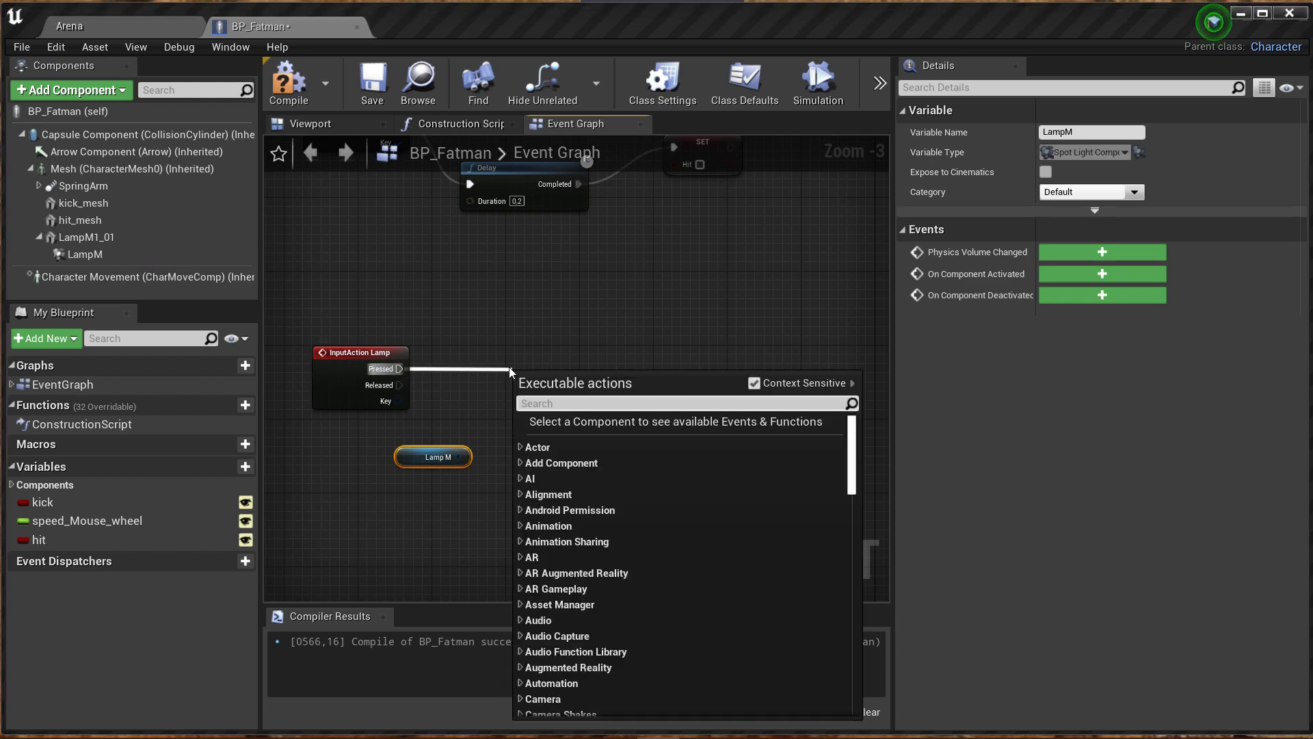
{"action": "type", "text": "flip"}
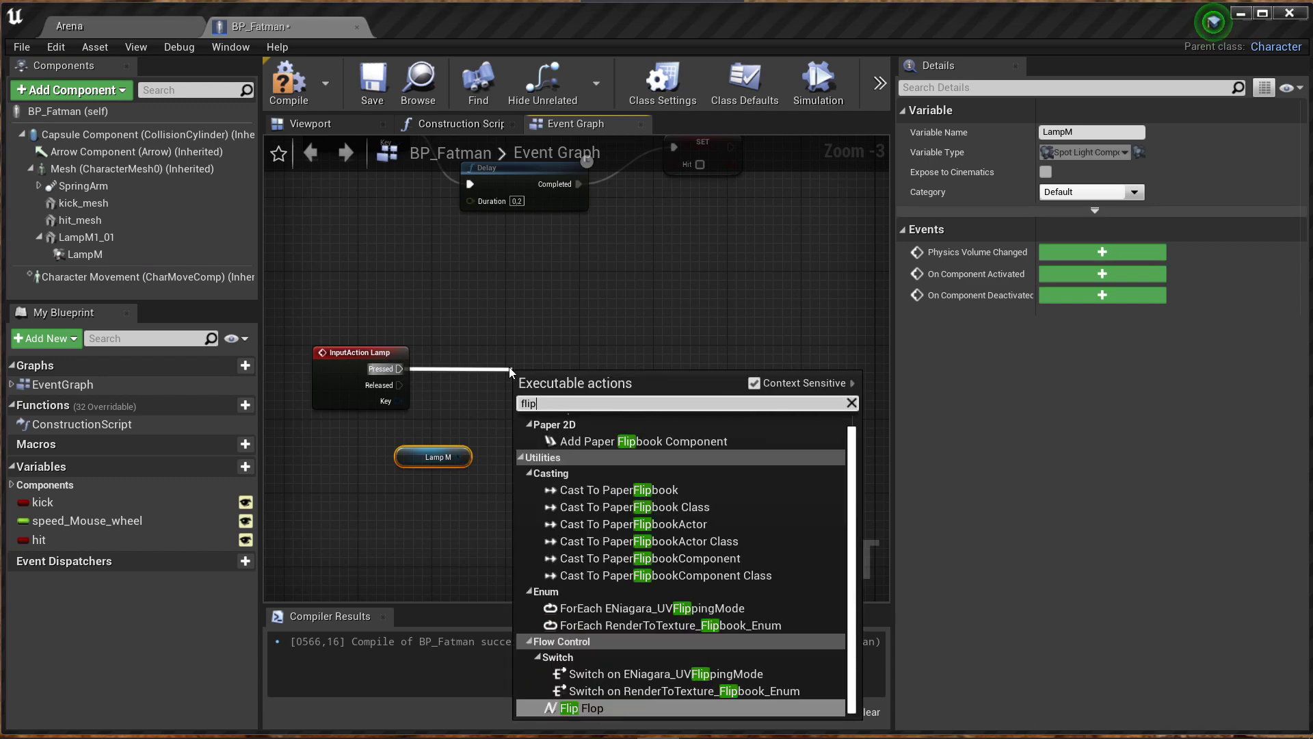
{"action": "type", "text": "flop"}
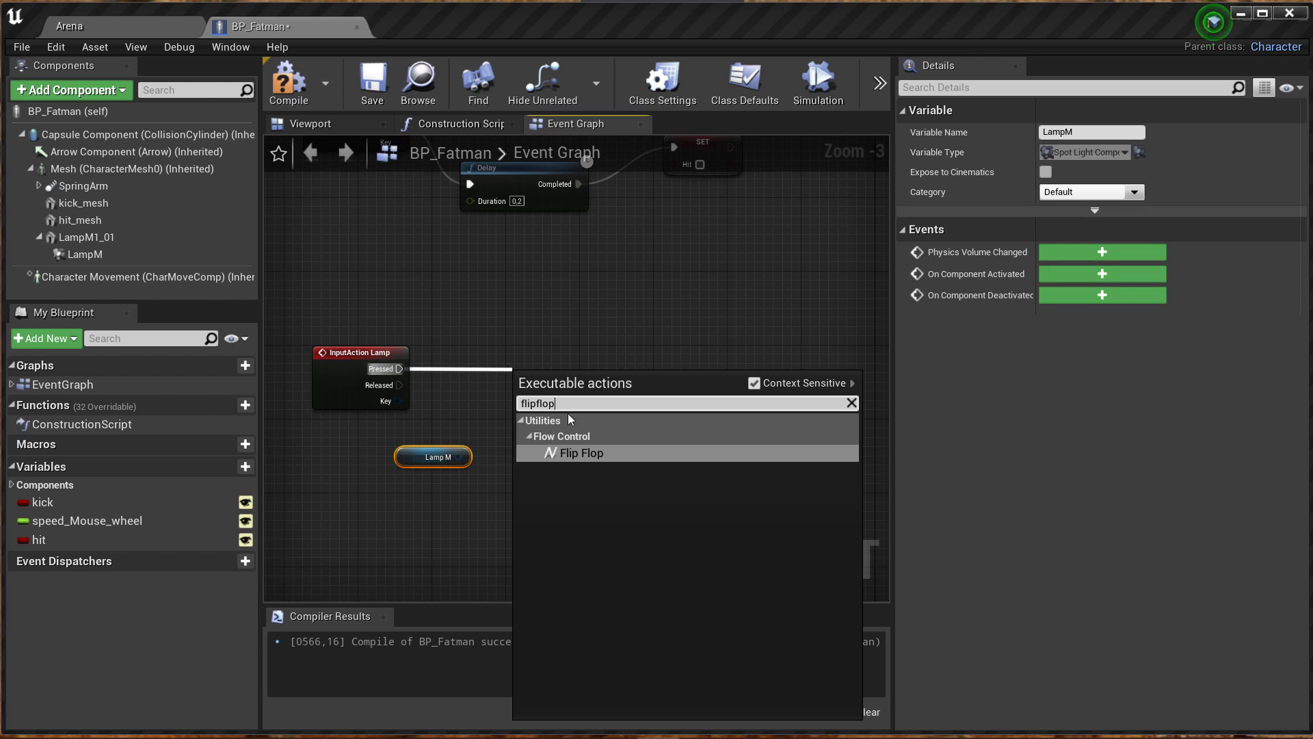
{"action": "left_click", "coordinate": [572, 454]}
{"action": "left_click_drag", "start_coordinate": [542, 376], "coordinate": [502, 353]}
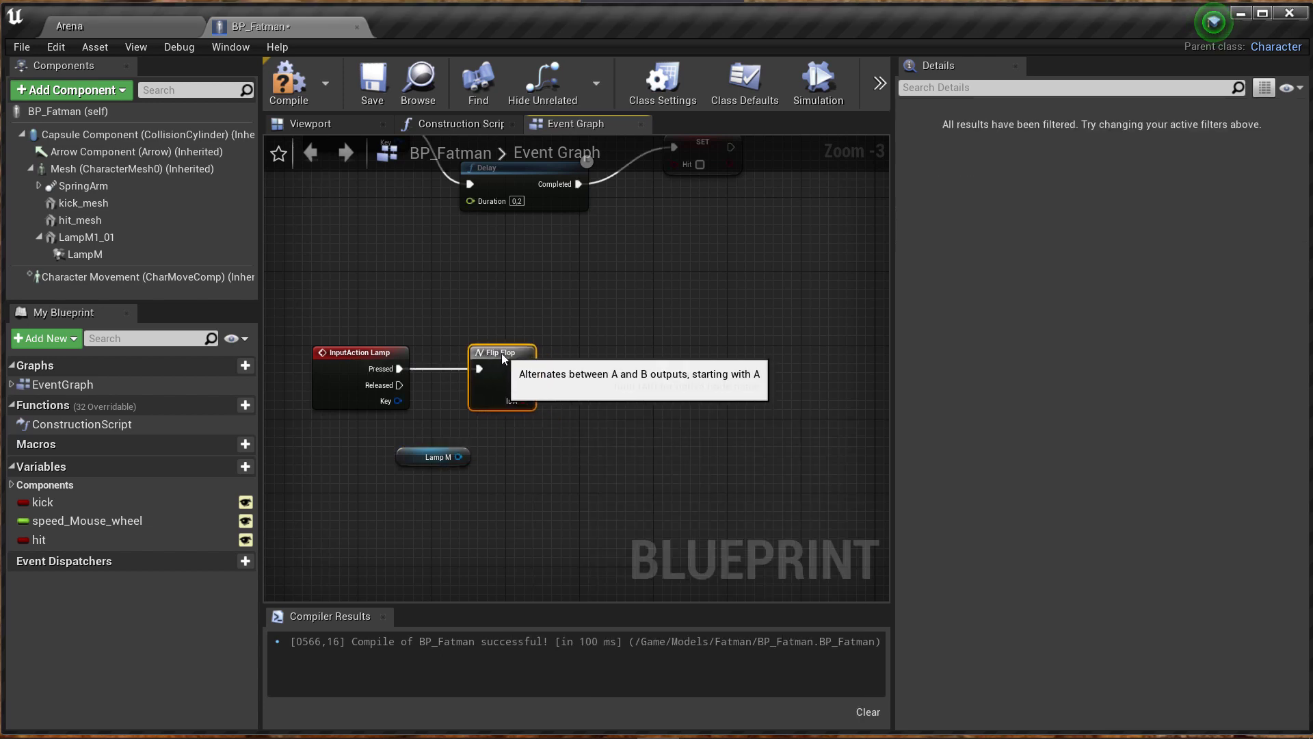
Add a Set Visibility node targeting LampM from the Lamp M pin.
{"action": "mouse_move", "coordinate": [409, 457]}
{"action": "left_mouse_down"}
{"action": "mouse_move", "coordinate": [482, 458]}
{"action": "mouse_move", "coordinate": [472, 450]}
{"action": "mouse_move", "coordinate": [651, 388]}
{"action": "left_mouse_up"}
{"action": "type", "text": "v"}
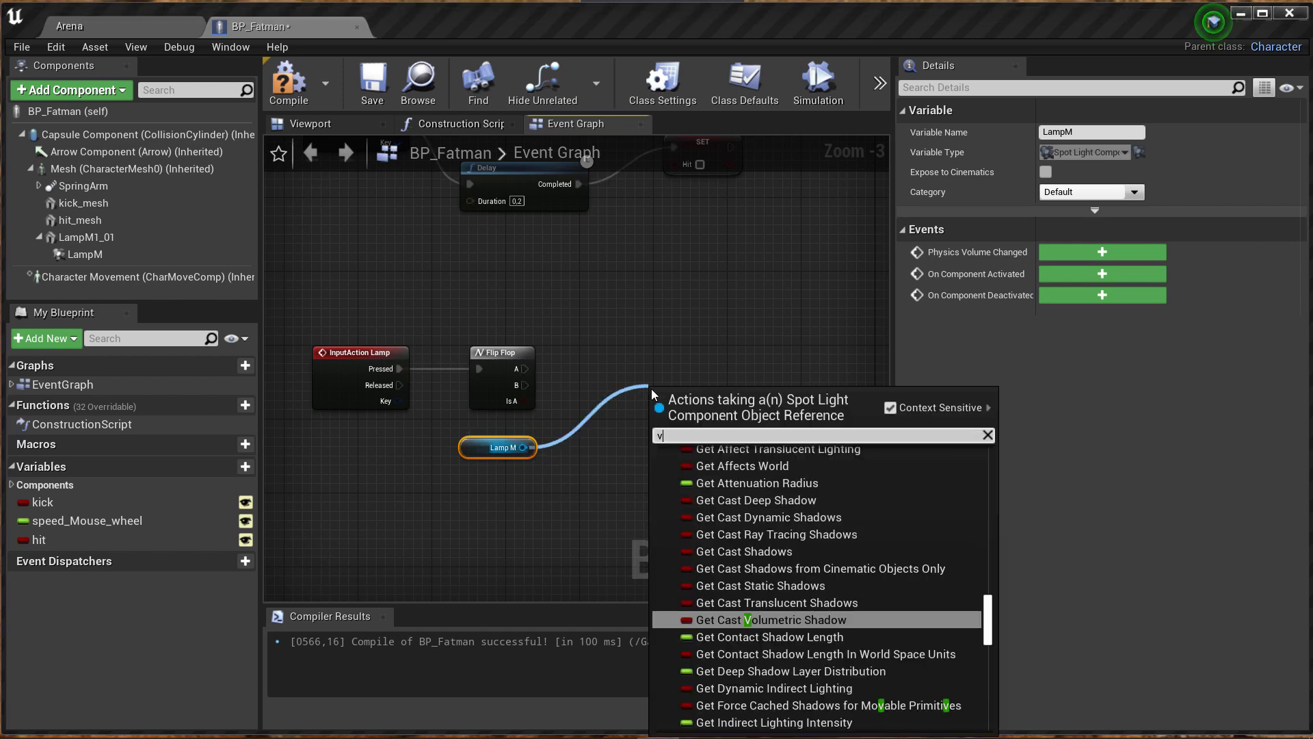
{"action": "type", "text": "isib"}
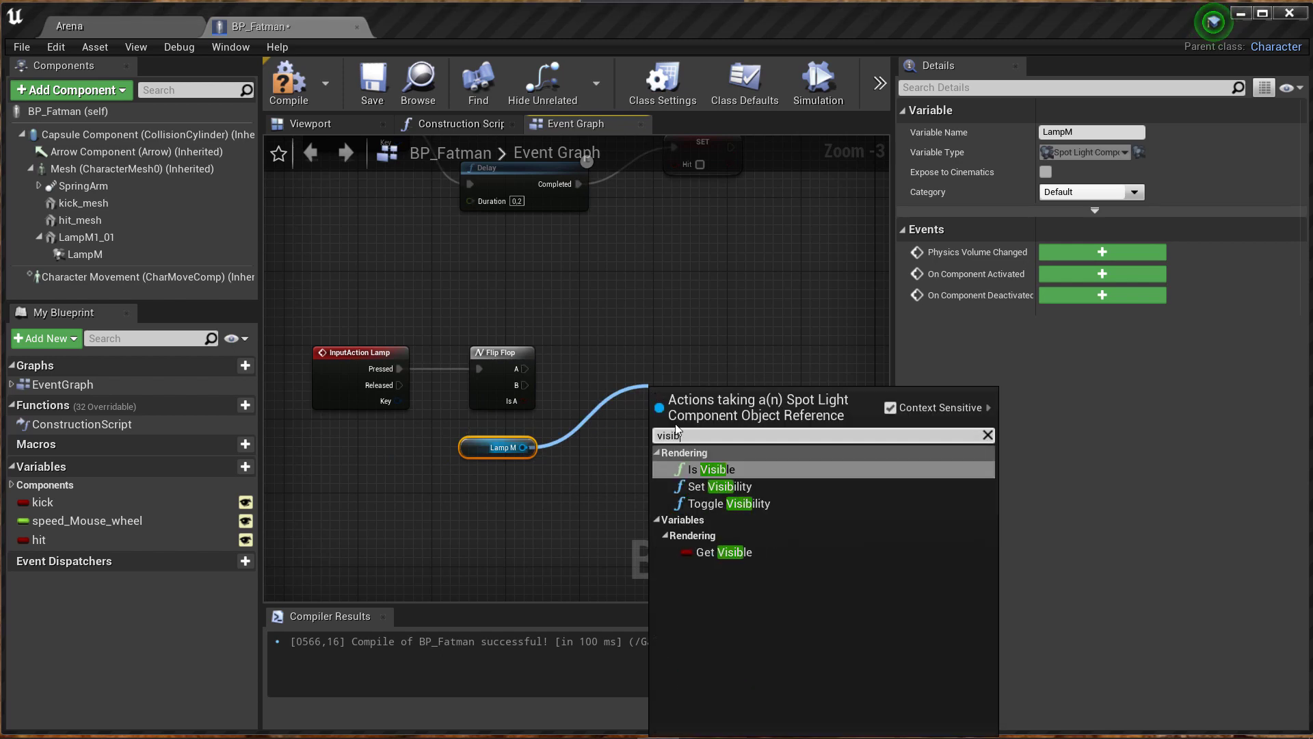
{"action": "left_click", "coordinate": [732, 489]}
{"action": "left_click_drag", "start_coordinate": [710, 405], "coordinate": [739, 342]}
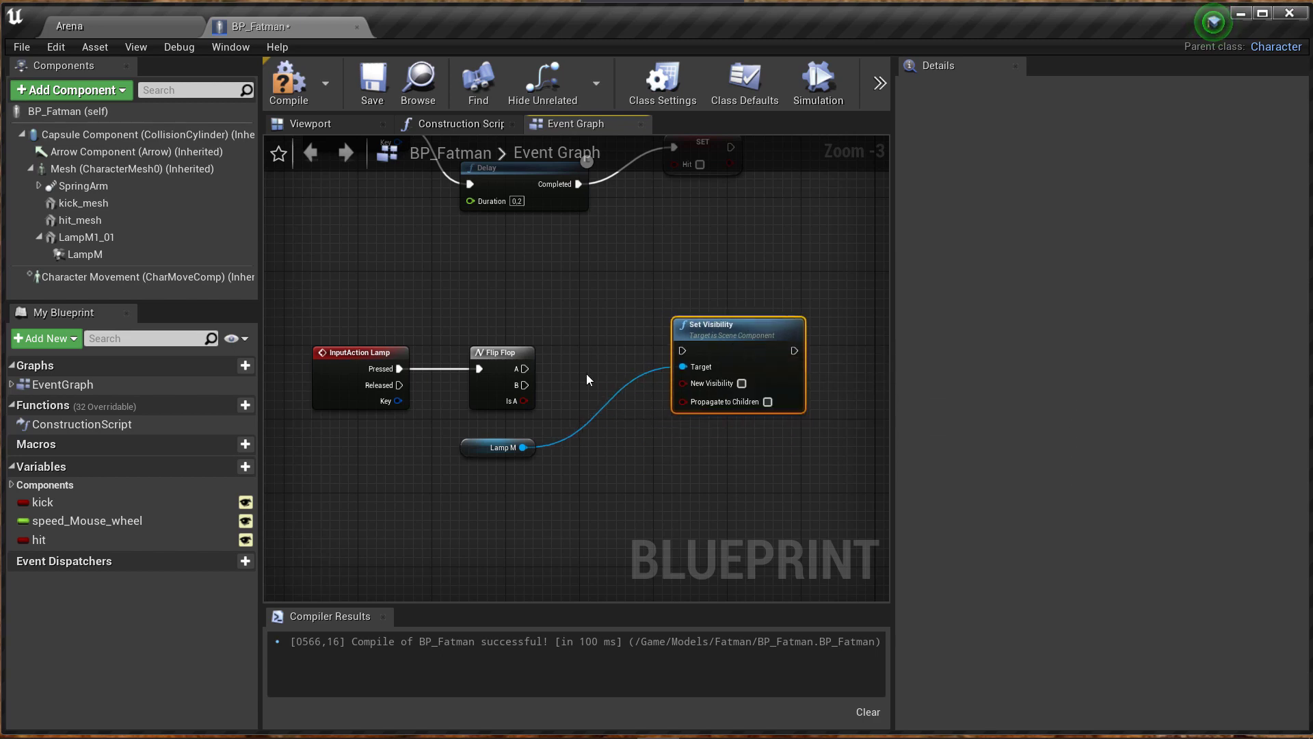
Wire Flip Flop A to a Set Visibility that shows LampM, and B to a duplicate that hides it.
{"action": "right_click_drag", "start_coordinate": [585, 374], "coordinate": [539, 368]}
{"action": "left_click", "coordinate": [697, 377]}
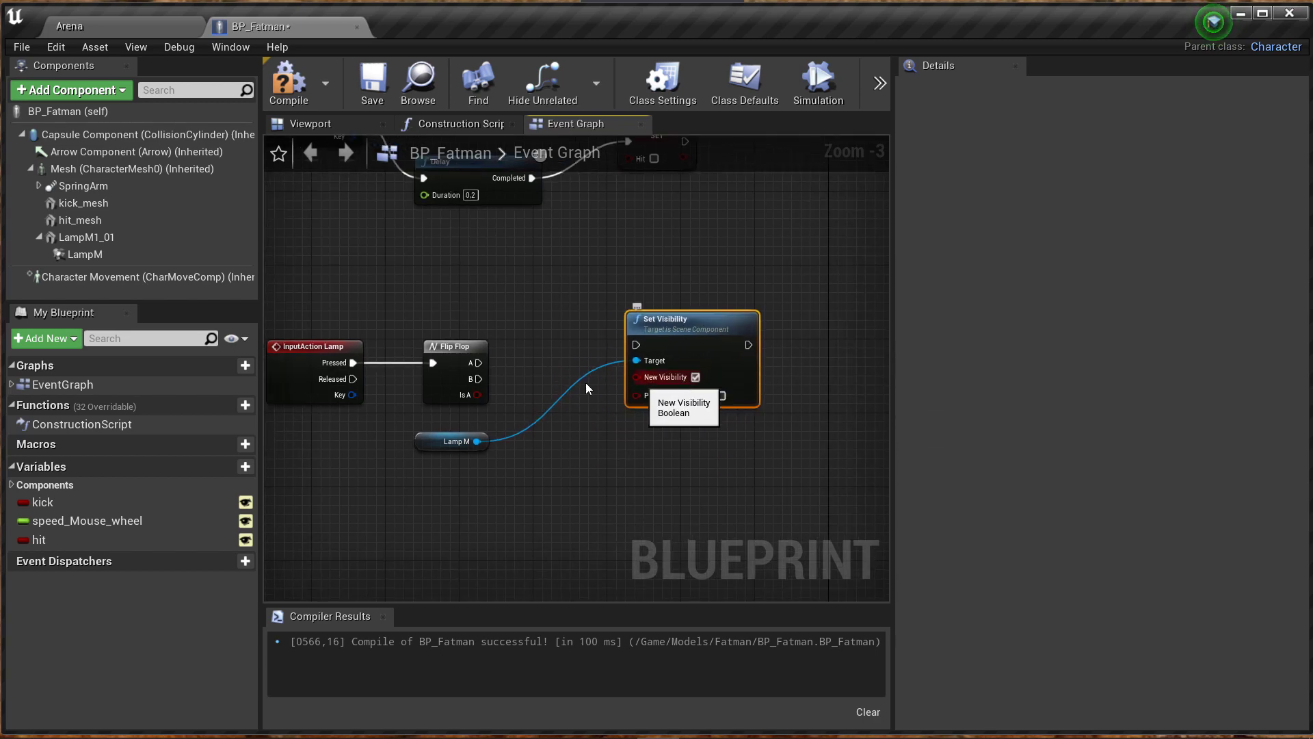
{"action": "mouse_move", "coordinate": [477, 362]}
{"action": "left_mouse_down"}
{"action": "mouse_move", "coordinate": [609, 357]}
{"action": "mouse_move", "coordinate": [698, 333]}
{"action": "left_mouse_up"}
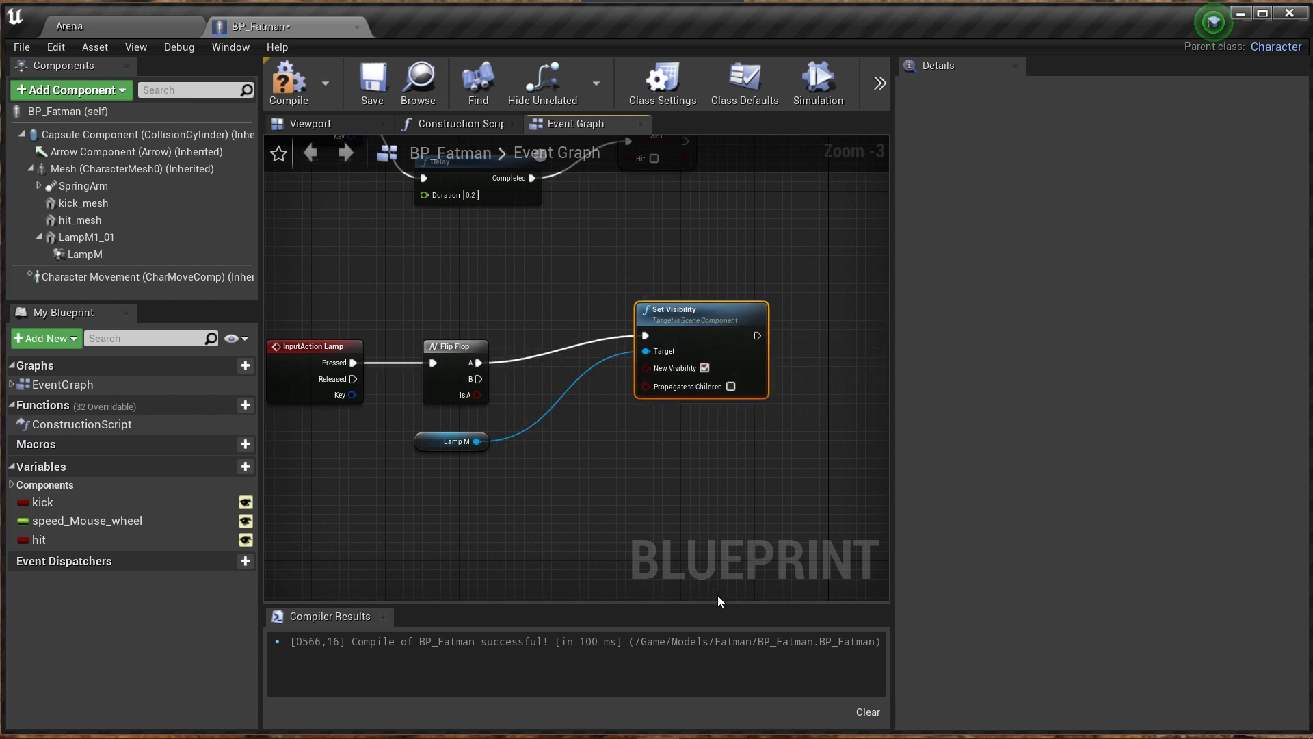
{"action": "key", "text": "ctrl+c"}
{"action": "key", "text": "ctrl+v"}
{"action": "left_click_drag", "start_coordinate": [728, 538], "coordinate": [674, 408]}
{"action": "left_click", "coordinate": [705, 472]}
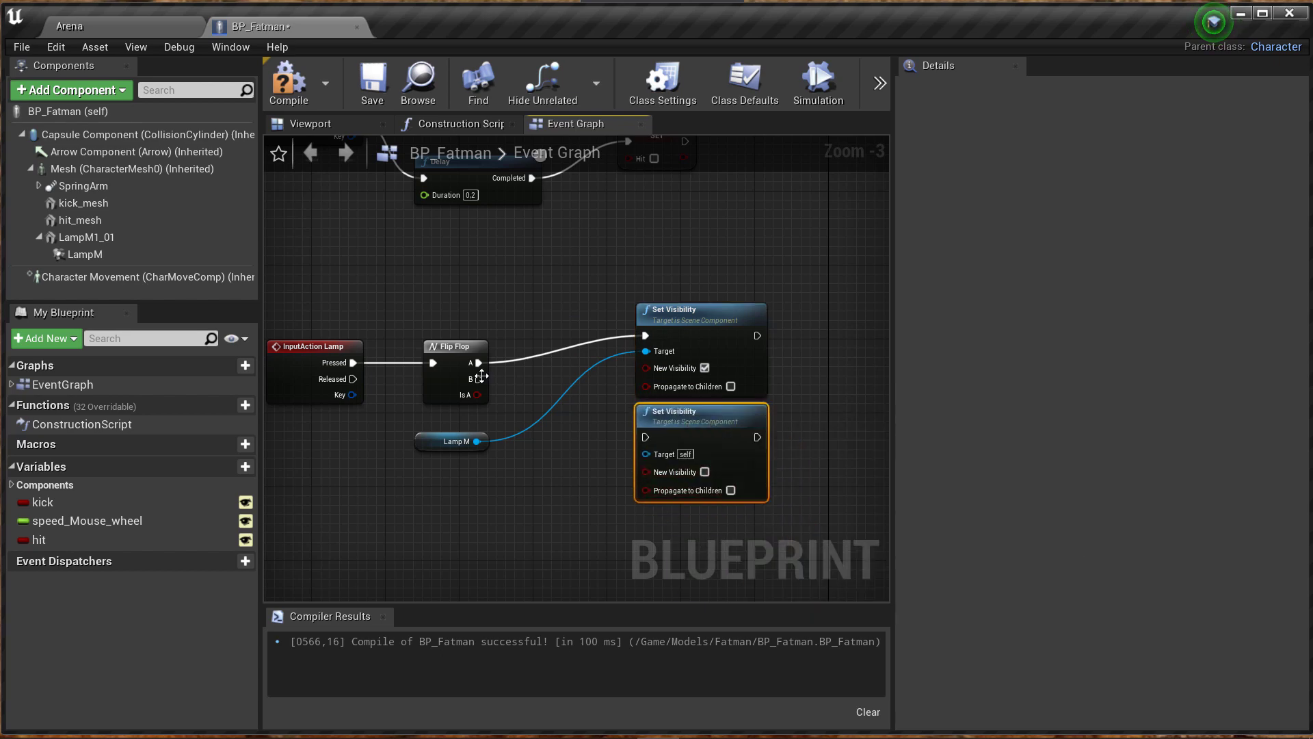
{"action": "left_click_drag", "start_coordinate": [478, 378], "coordinate": [645, 437]}
Compile and save BP_Fatman with both Set Visibility branches wired.
{"action": "right_click_drag", "start_coordinate": [557, 463], "coordinate": [555, 460]}
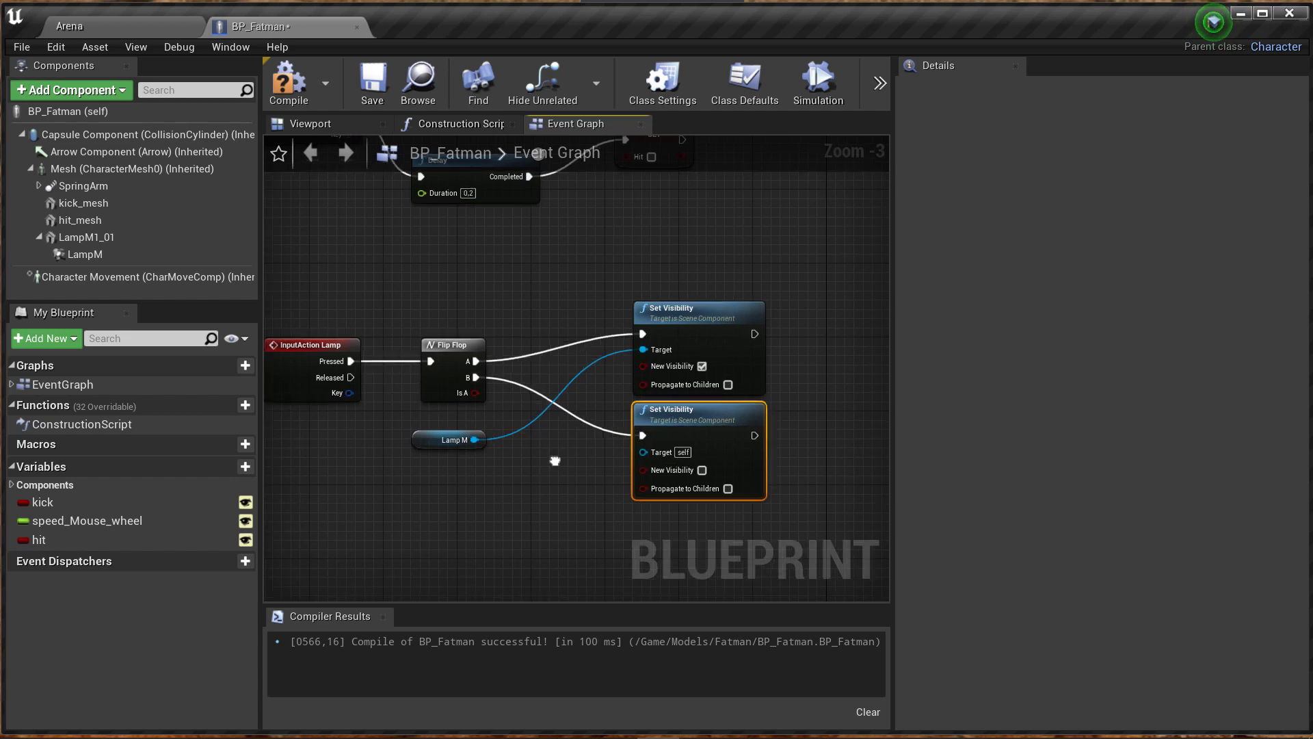
{"action": "scroll", "coordinate": [436, 445], "scroll_direction": "down", "scroll_amount": 1}
{"action": "scroll", "coordinate": [437, 445], "scroll_direction": "down", "scroll_amount": 1}
{"action": "left_click", "coordinate": [566, 402], "text": "ctrl"}
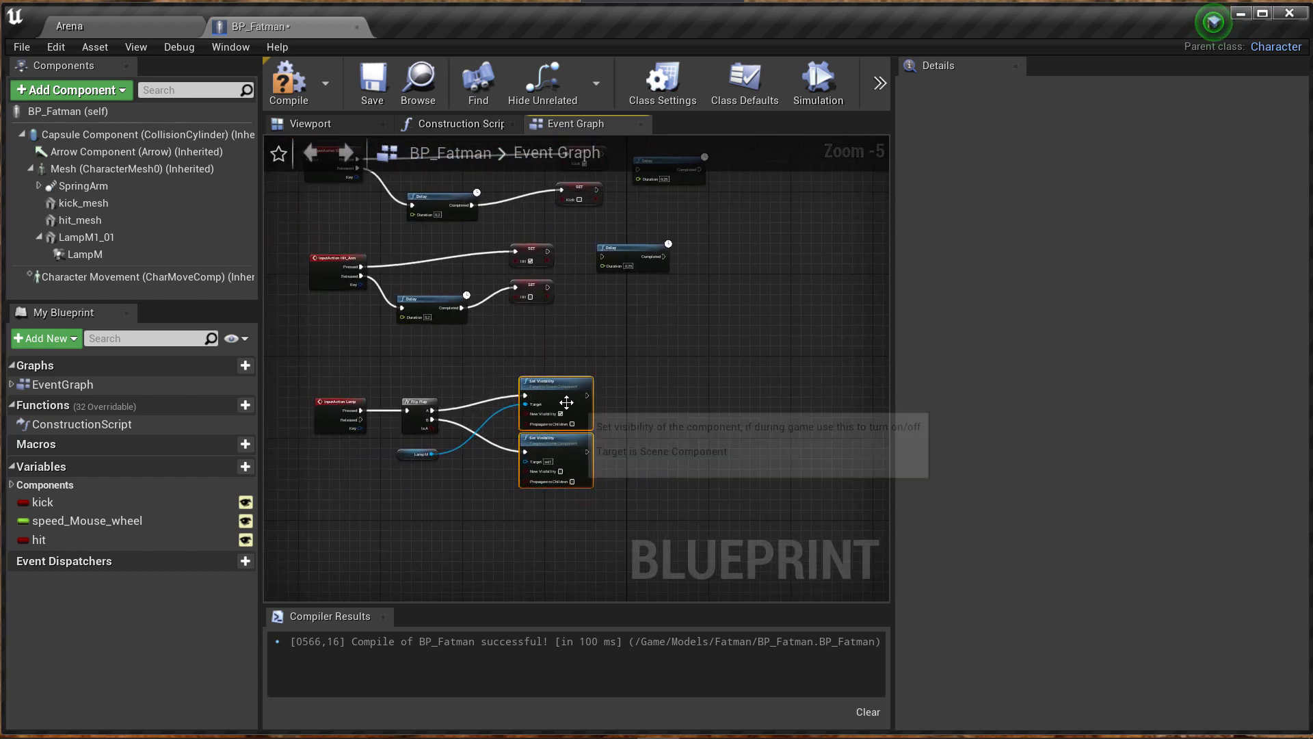
{"action": "left_click", "coordinate": [648, 427]}
{"action": "scroll", "coordinate": [642, 432], "scroll_direction": "up", "scroll_amount": 2}
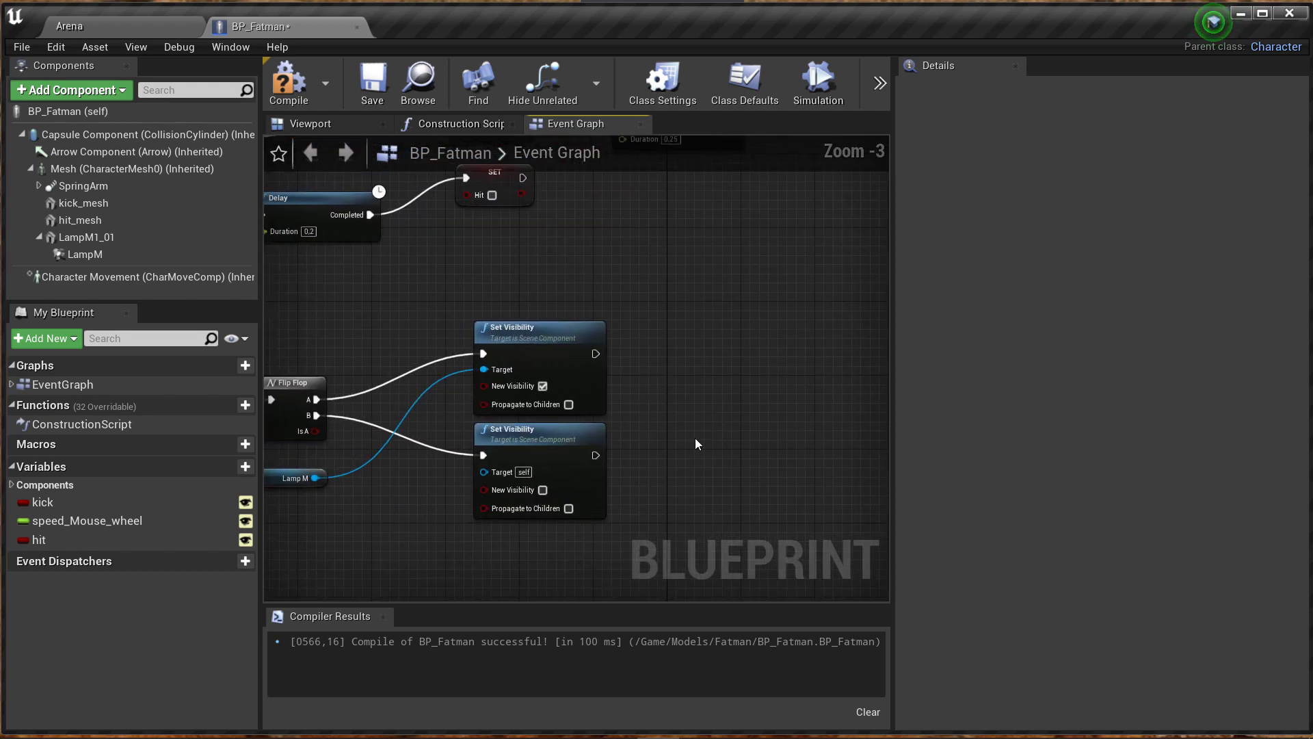
{"action": "scroll", "coordinate": [695, 442], "scroll_direction": "down", "scroll_amount": 1}
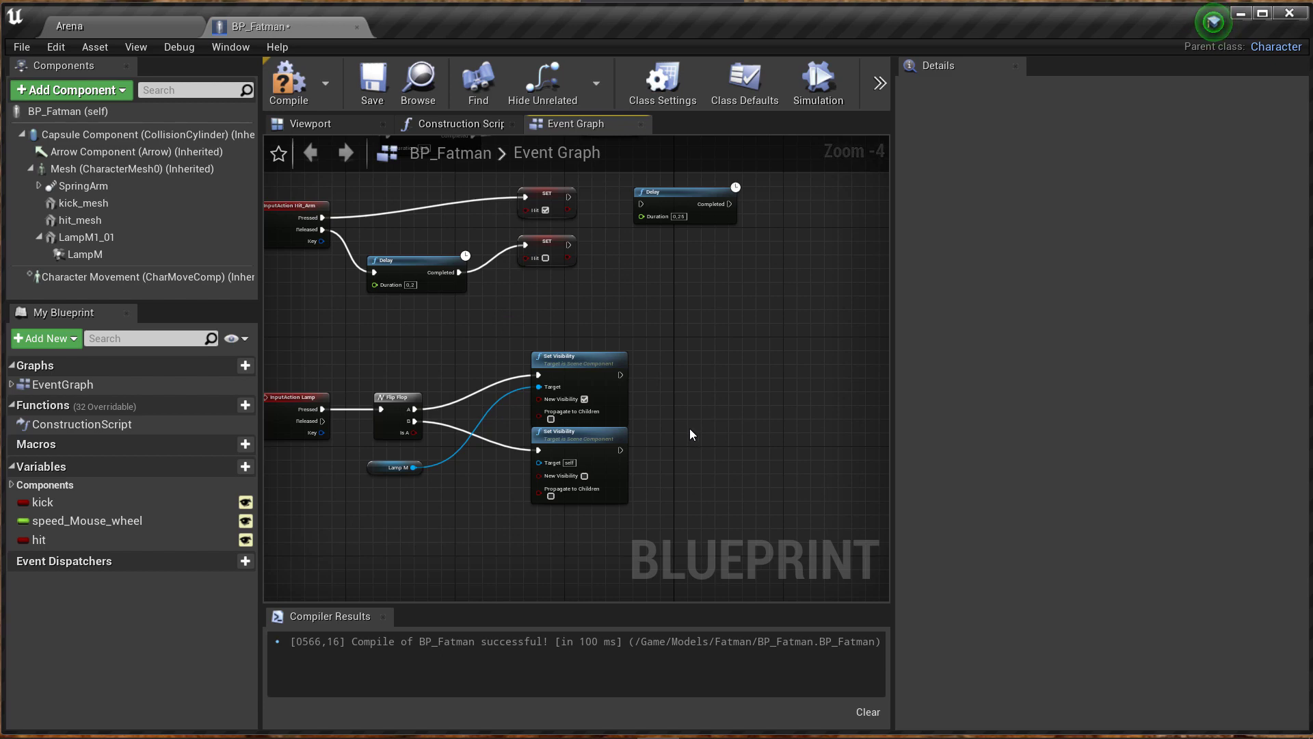
{"action": "left_click", "coordinate": [306, 100]}
{"action": "left_click", "coordinate": [384, 93]}
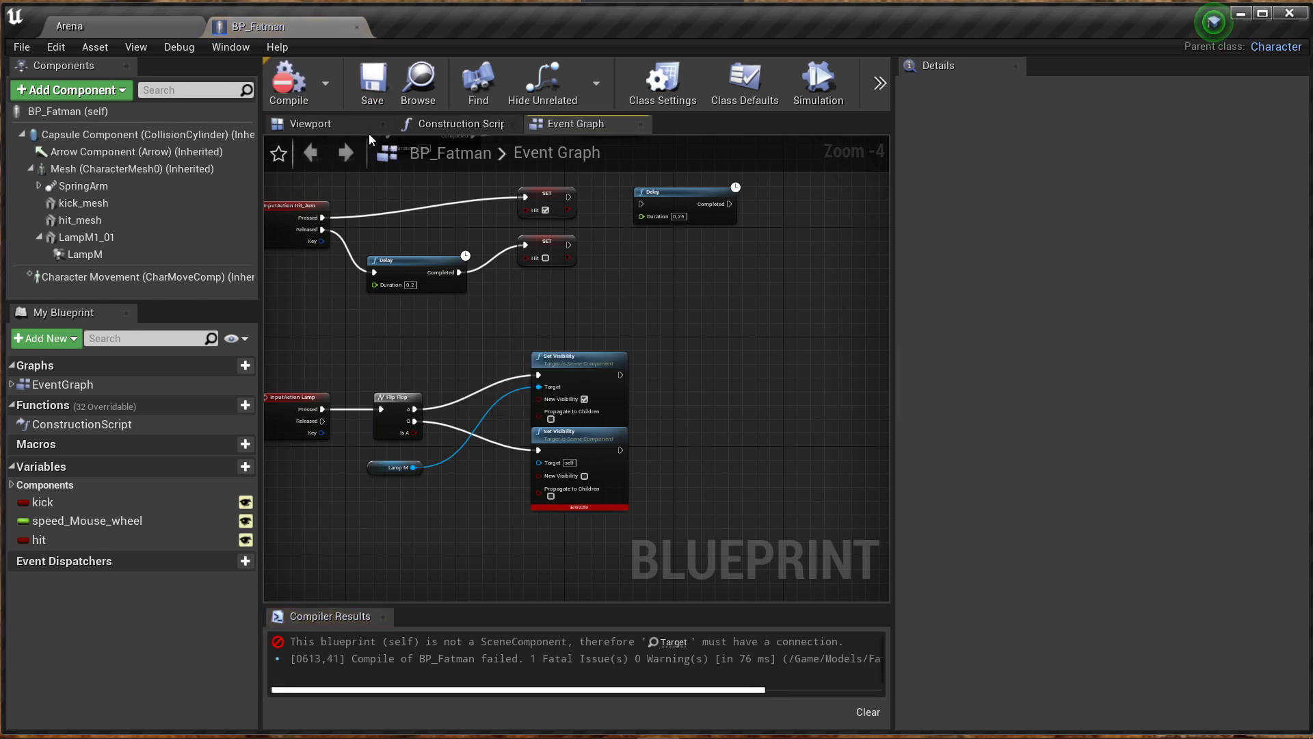
Connect Lamp M to the second Set Visibility's Target pin, then recompile and save.
{"action": "right_click_drag", "start_coordinate": [630, 445], "coordinate": [669, 387]}
{"action": "scroll", "coordinate": [669, 388], "scroll_direction": "up", "scroll_amount": 2}
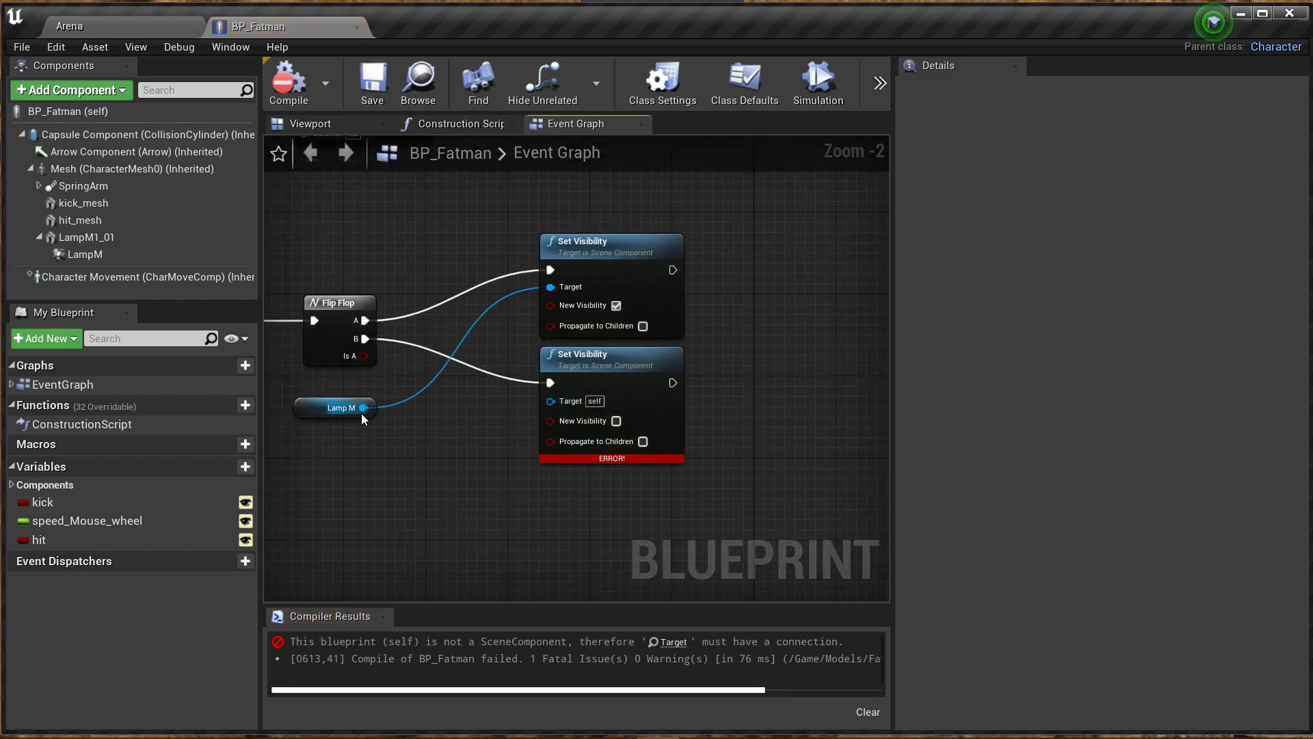
{"action": "left_click_drag", "start_coordinate": [363, 408], "coordinate": [551, 401]}
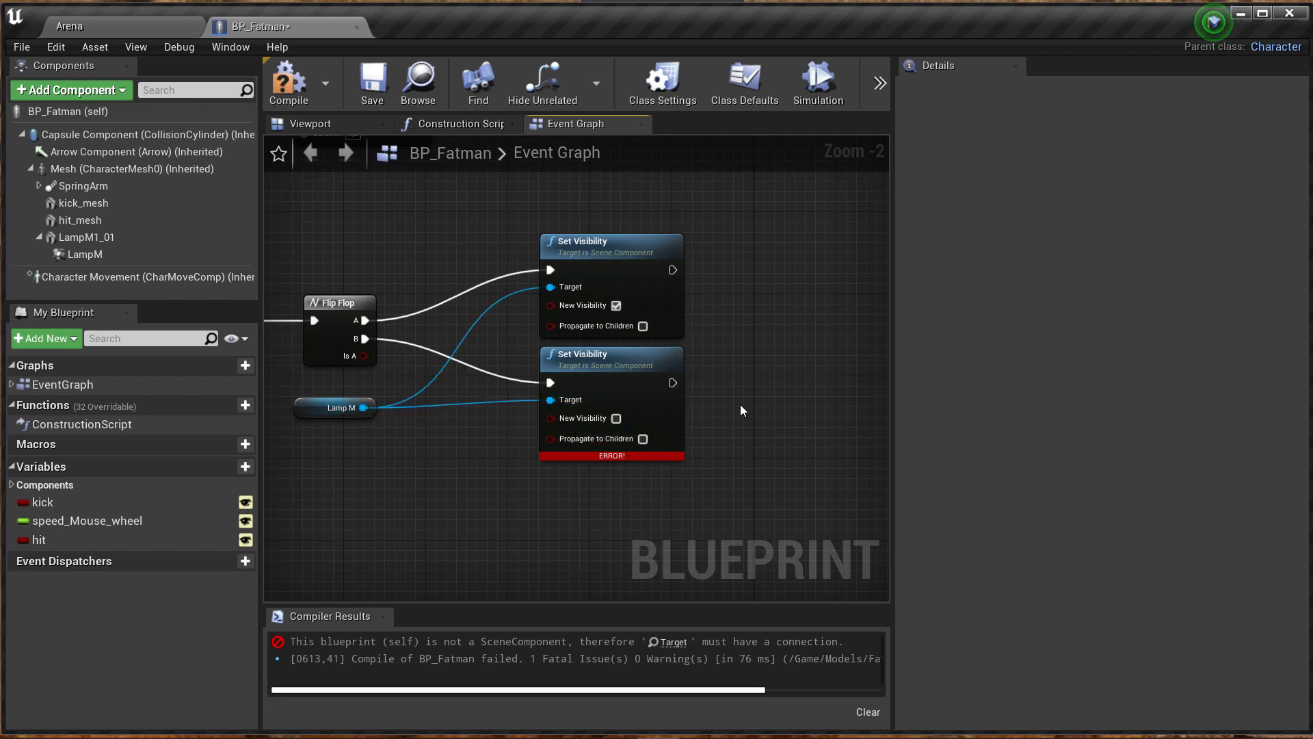
{"action": "left_click", "coordinate": [288, 100]}
{"action": "left_click", "coordinate": [373, 82]}
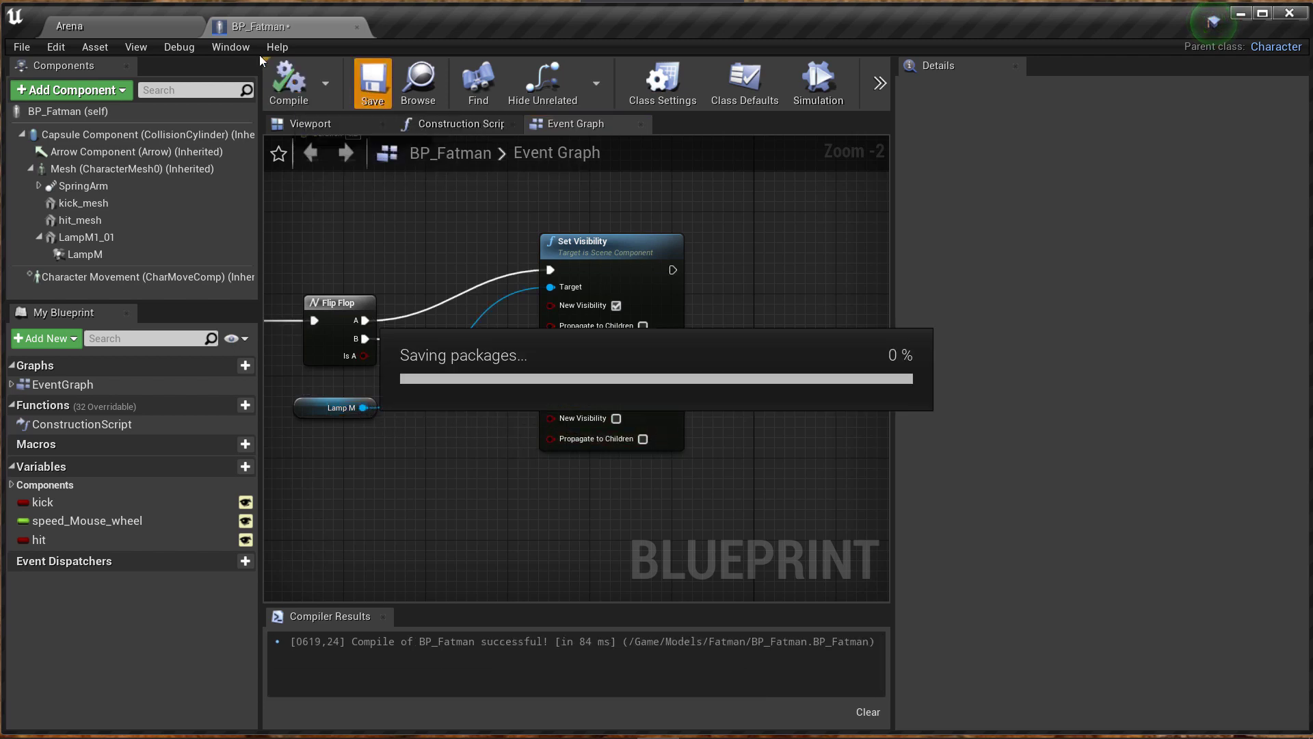
{"action": "left_click", "coordinate": [150, 31]}
Preview click_button4 in Content/Sounds and add it to BP_Fatman as an audio component.
{"action": "scroll", "coordinate": [92, 700], "scroll_direction": "down", "scroll_amount": 3}
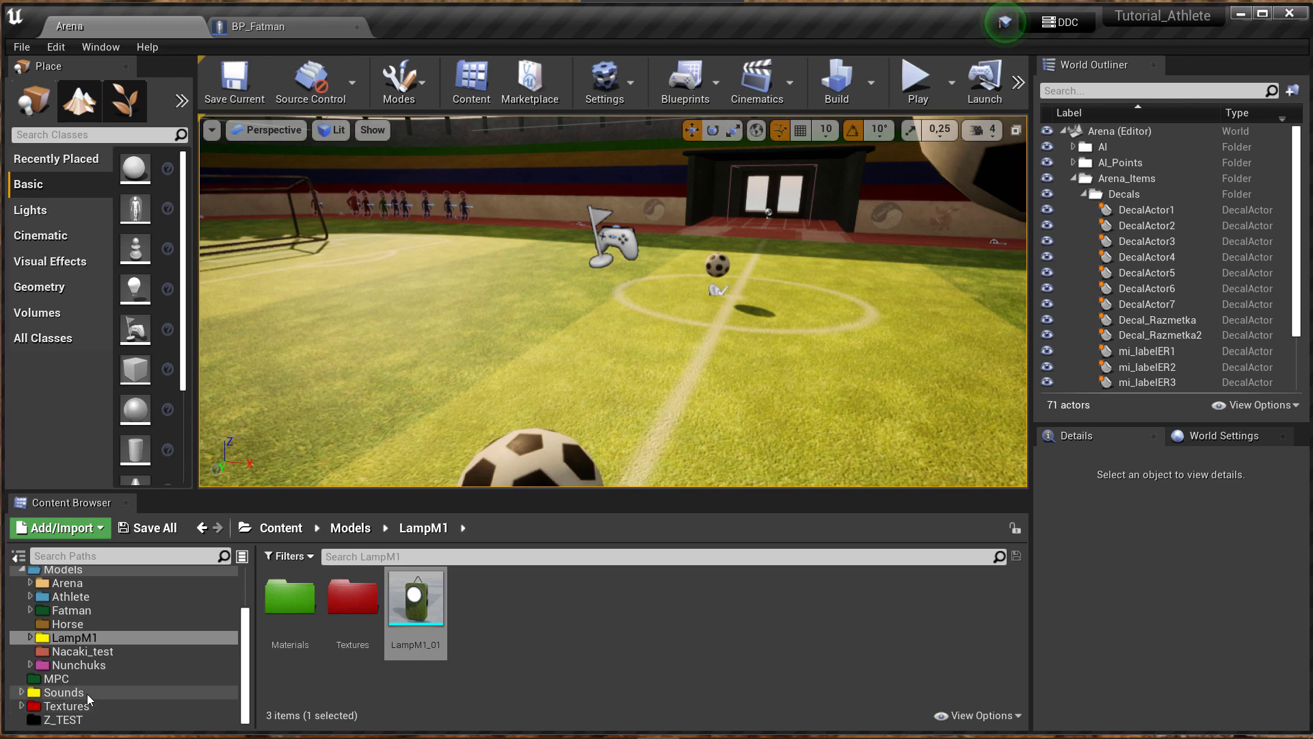
{"action": "left_click", "coordinate": [88, 694]}
{"action": "left_click_drag", "start_coordinate": [581, 490], "coordinate": [585, 205]}
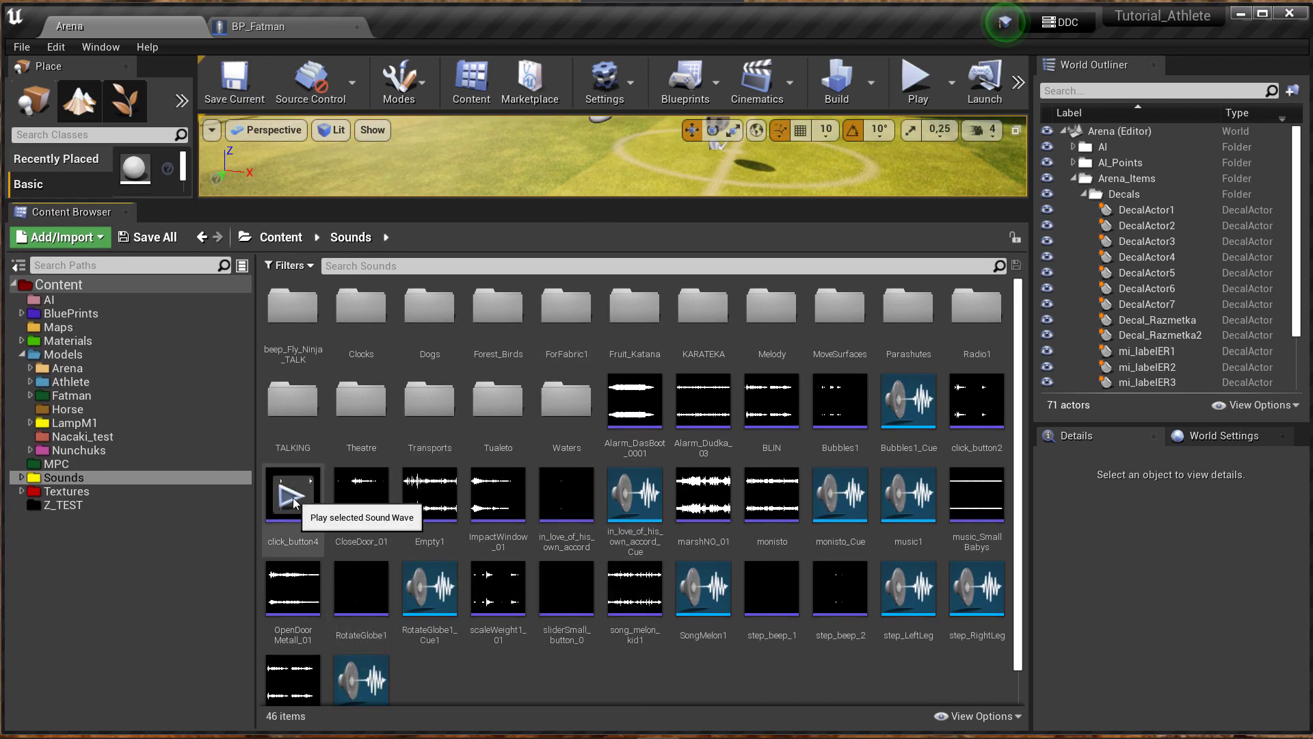
{"action": "left_click", "coordinate": [294, 502]}
{"action": "left_click", "coordinate": [301, 537]}
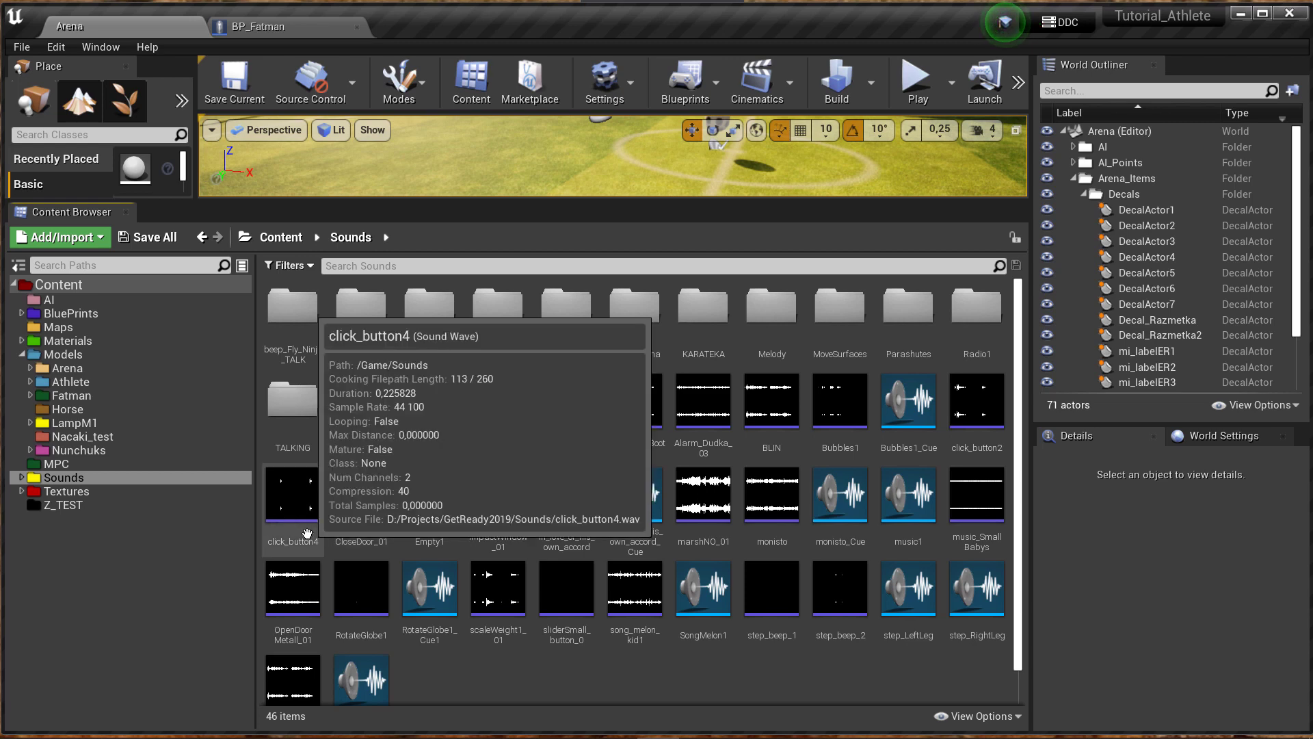
{"action": "mouse_move", "coordinate": [303, 538]}
{"action": "left_mouse_down"}
{"action": "mouse_move", "coordinate": [321, 31]}
{"action": "mouse_move", "coordinate": [150, 168]}
{"action": "left_mouse_up"}
{"action": "left_click", "coordinate": [140, 271]}
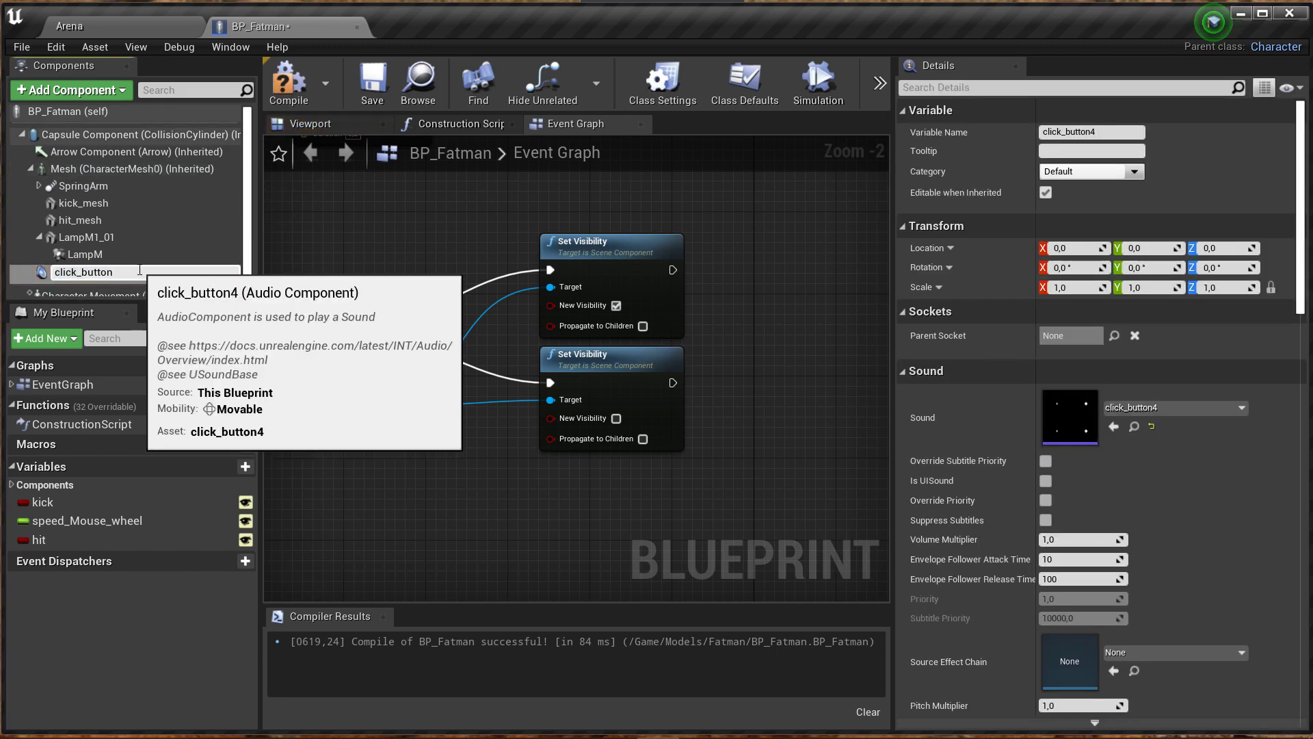
Confirm the sound component's name as click_button, then compile and save.
{"action": "key", "text": "Return"}
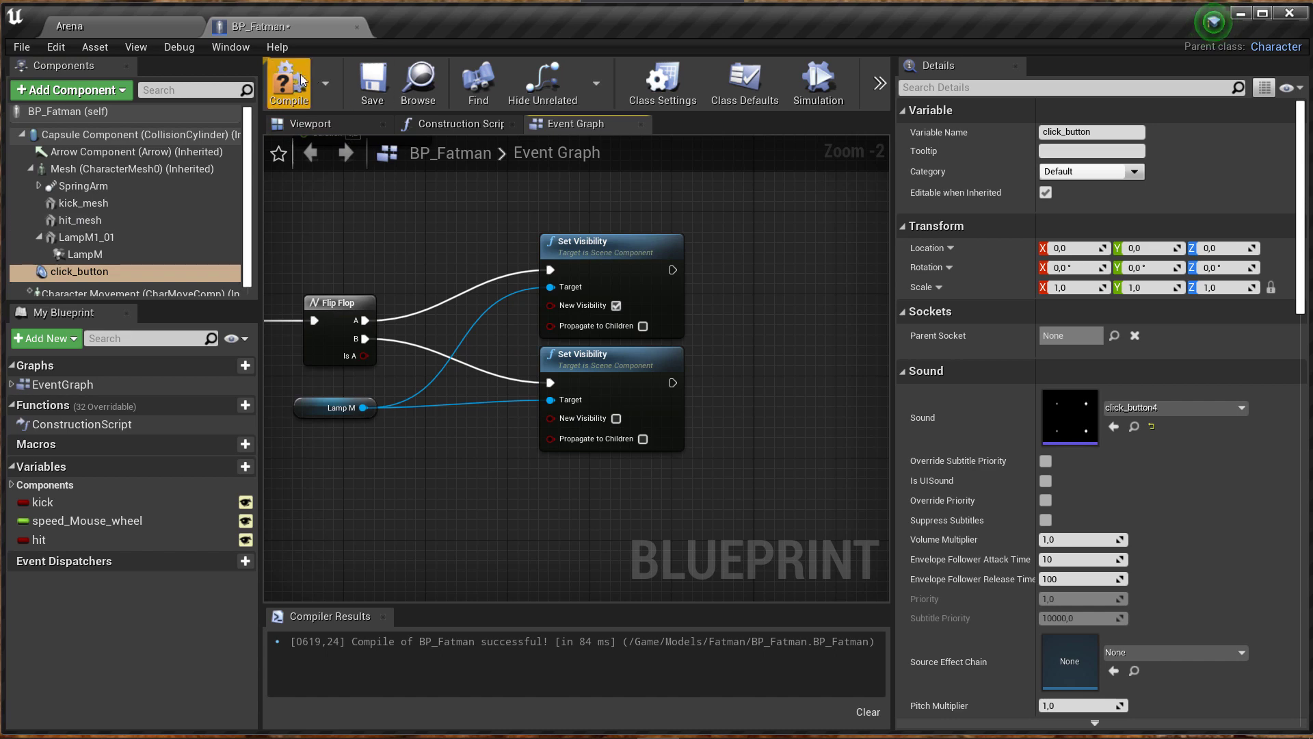
{"action": "left_click", "coordinate": [301, 74]}
{"action": "left_click", "coordinate": [363, 87]}
Switch off Auto Activate on the click_button component.
{"action": "left_click", "coordinate": [88, 273]}
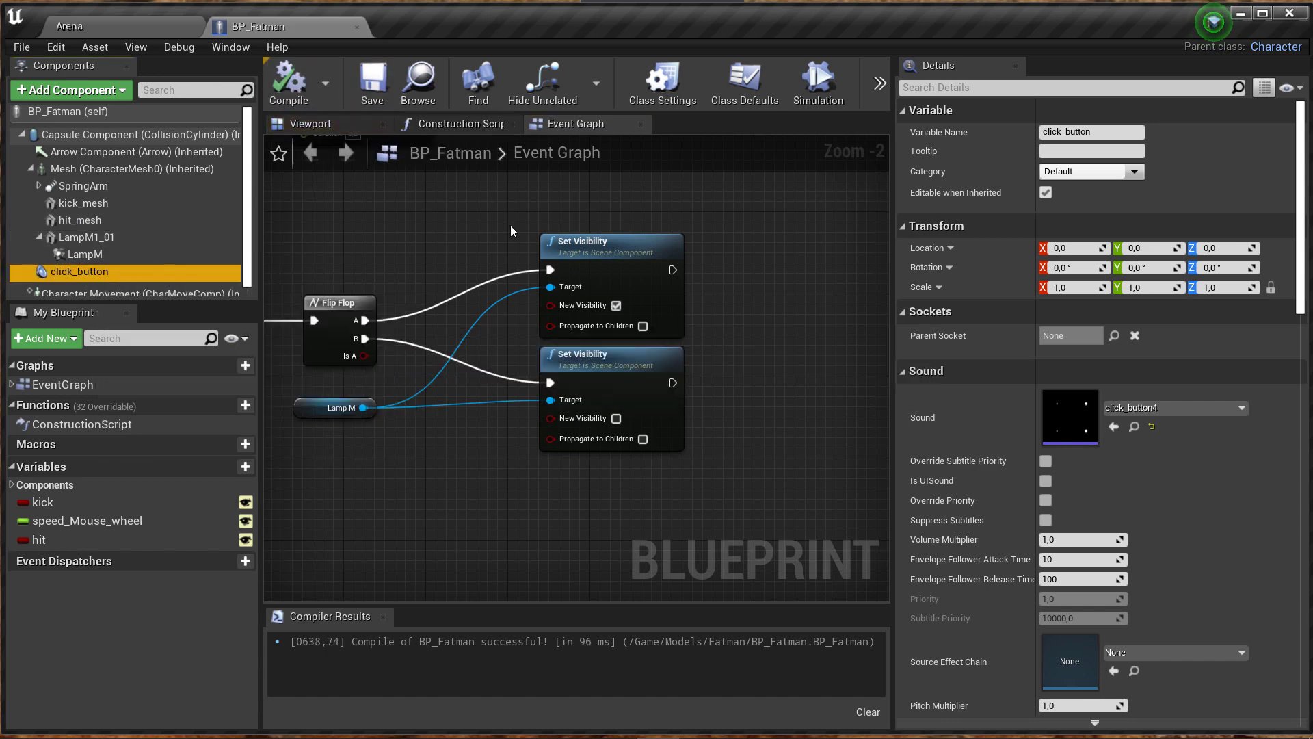
{"action": "left_click", "coordinate": [933, 87]}
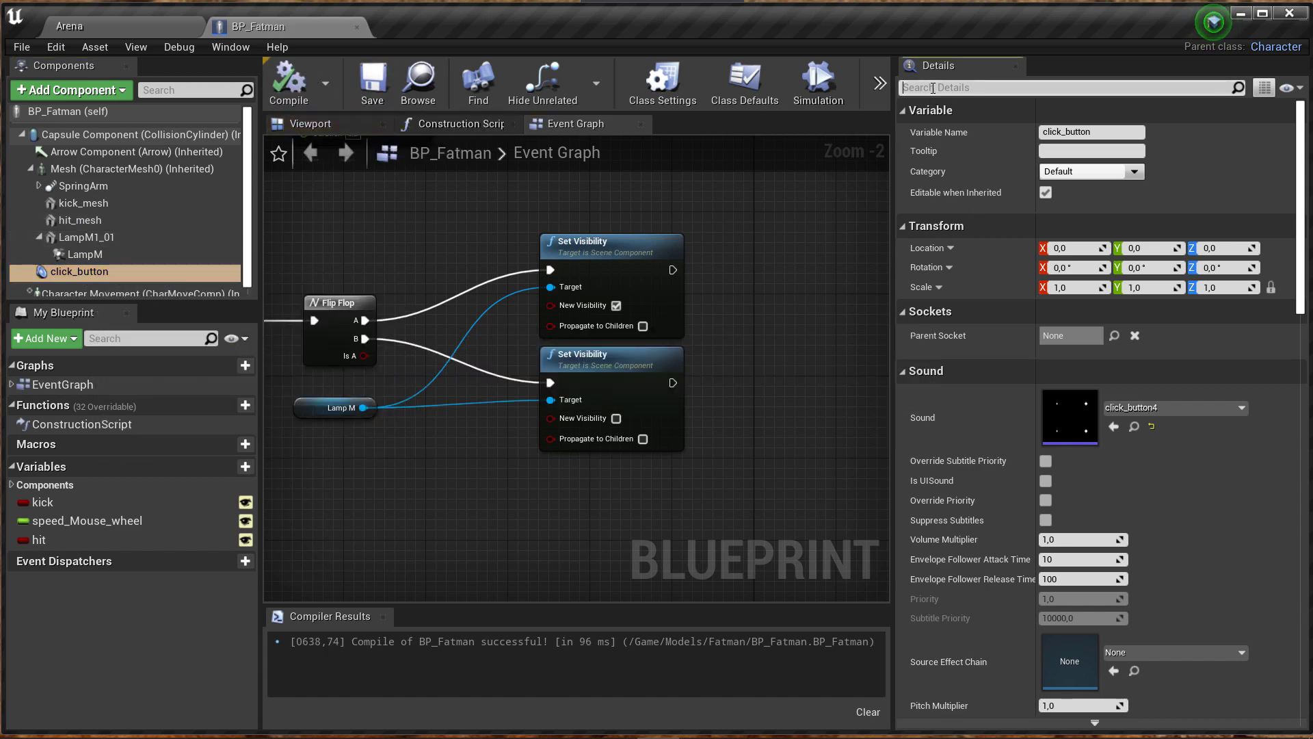
{"action": "type", "text": "act"}
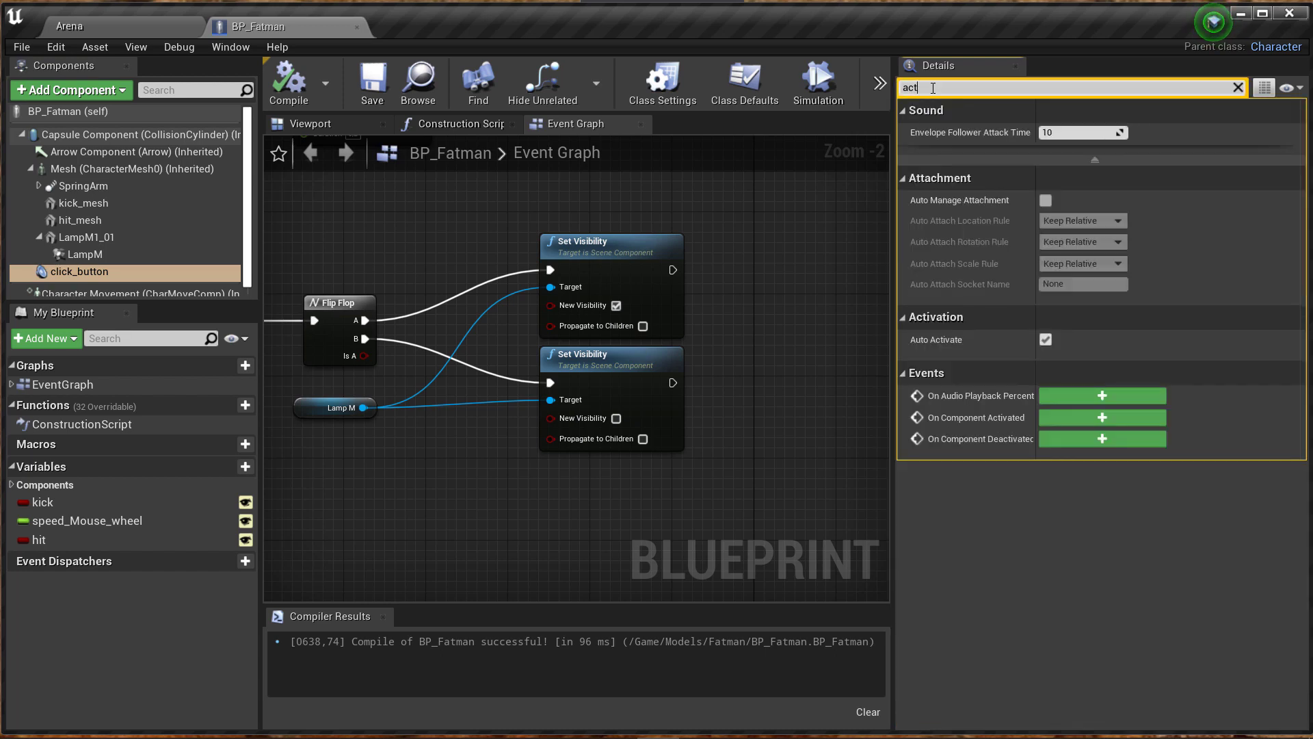
{"action": "type", "text": "i"}
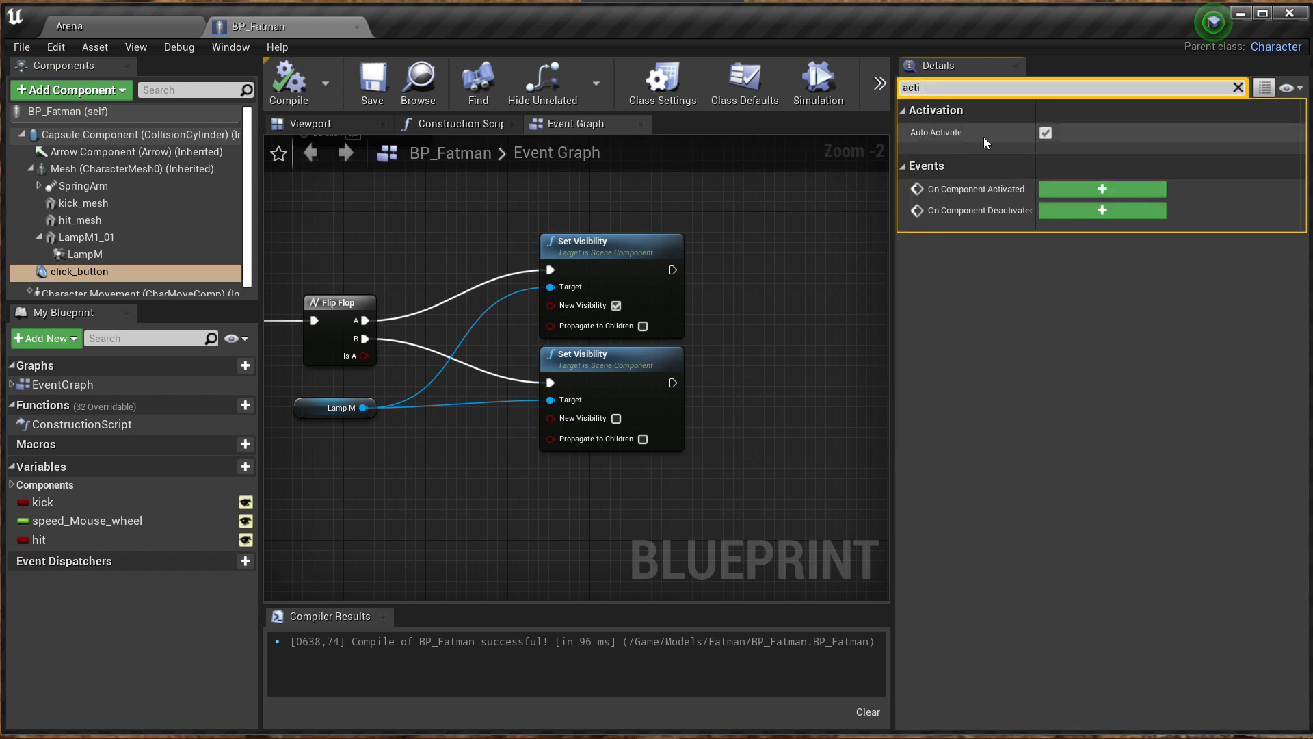
{"action": "left_click", "coordinate": [1046, 132]}
{"action": "right_click_drag", "start_coordinate": [739, 311], "coordinate": [692, 306]}
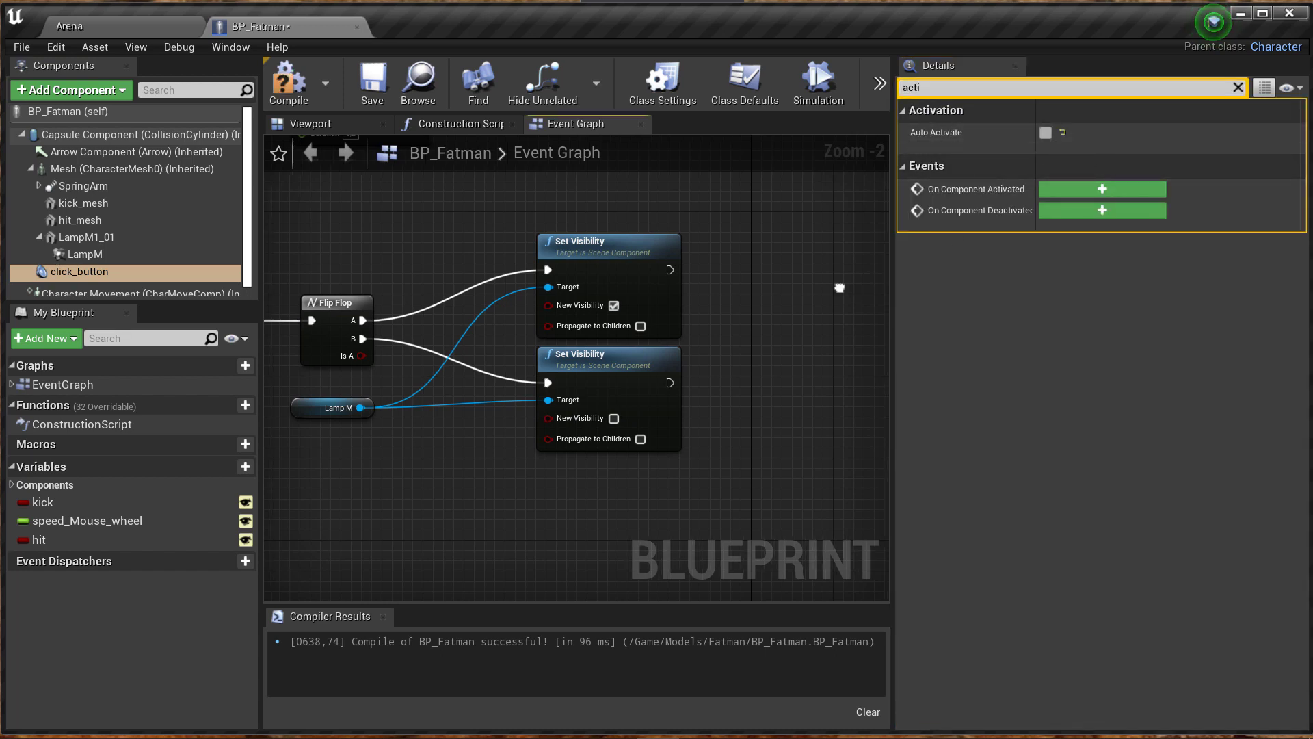
{"action": "scroll", "coordinate": [688, 311], "scroll_direction": "down", "scroll_amount": 2}
{"action": "scroll", "coordinate": [639, 339], "scroll_direction": "up", "scroll_amount": 1}
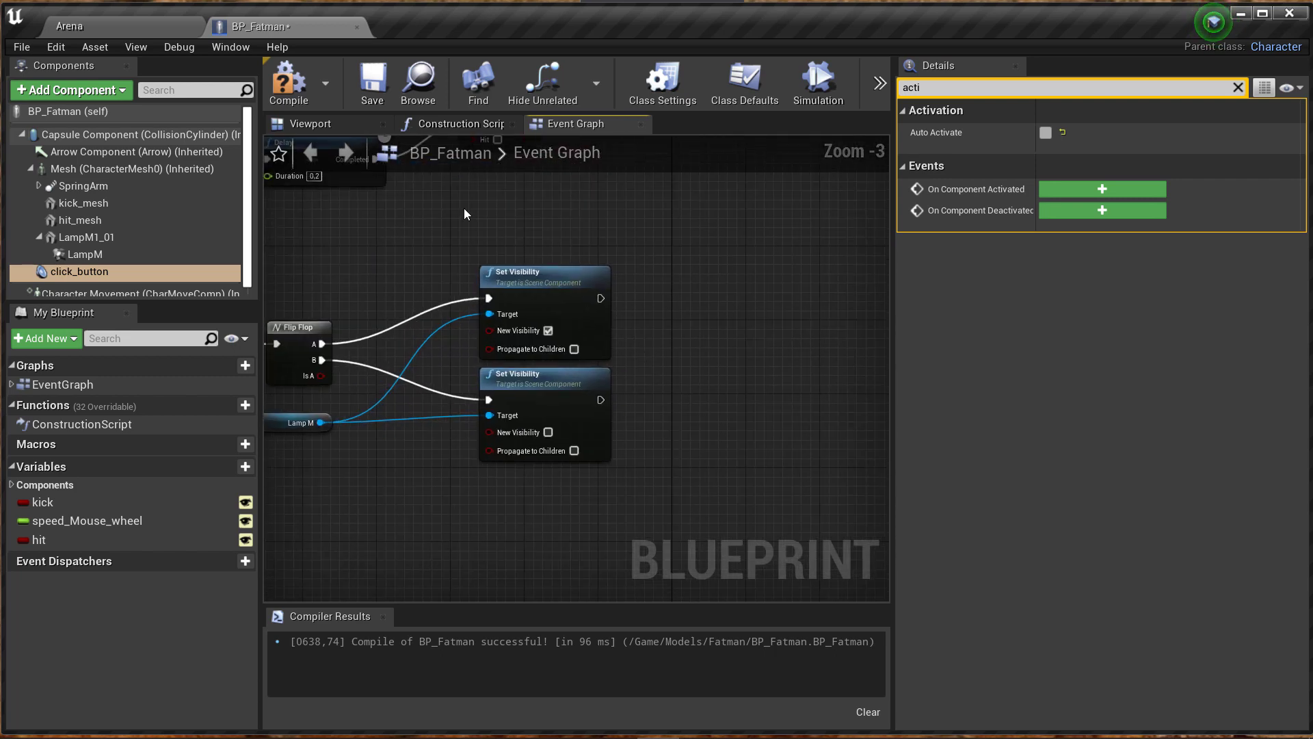
Add a Play node targeting click_button and wire both Set Visibility outputs into it.
{"action": "left_click", "coordinate": [371, 85]}
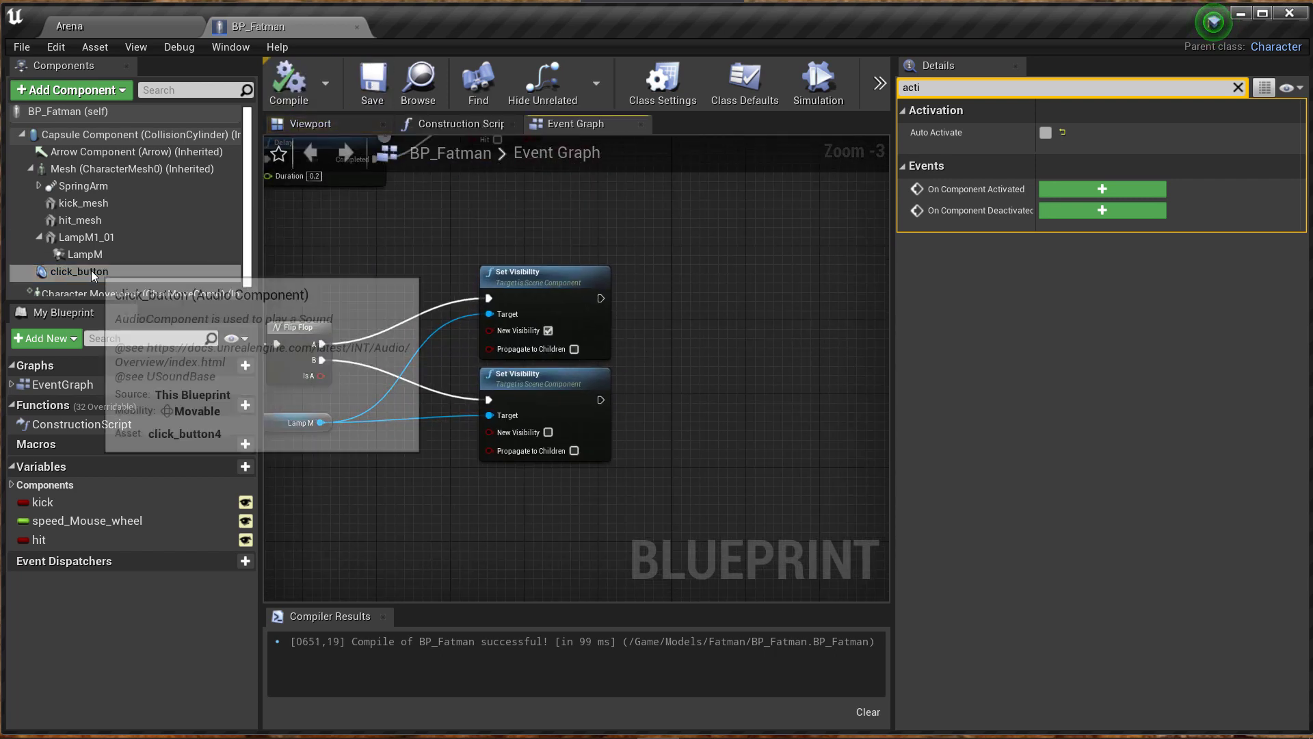
{"action": "left_click_drag", "start_coordinate": [92, 271], "coordinate": [662, 412]}
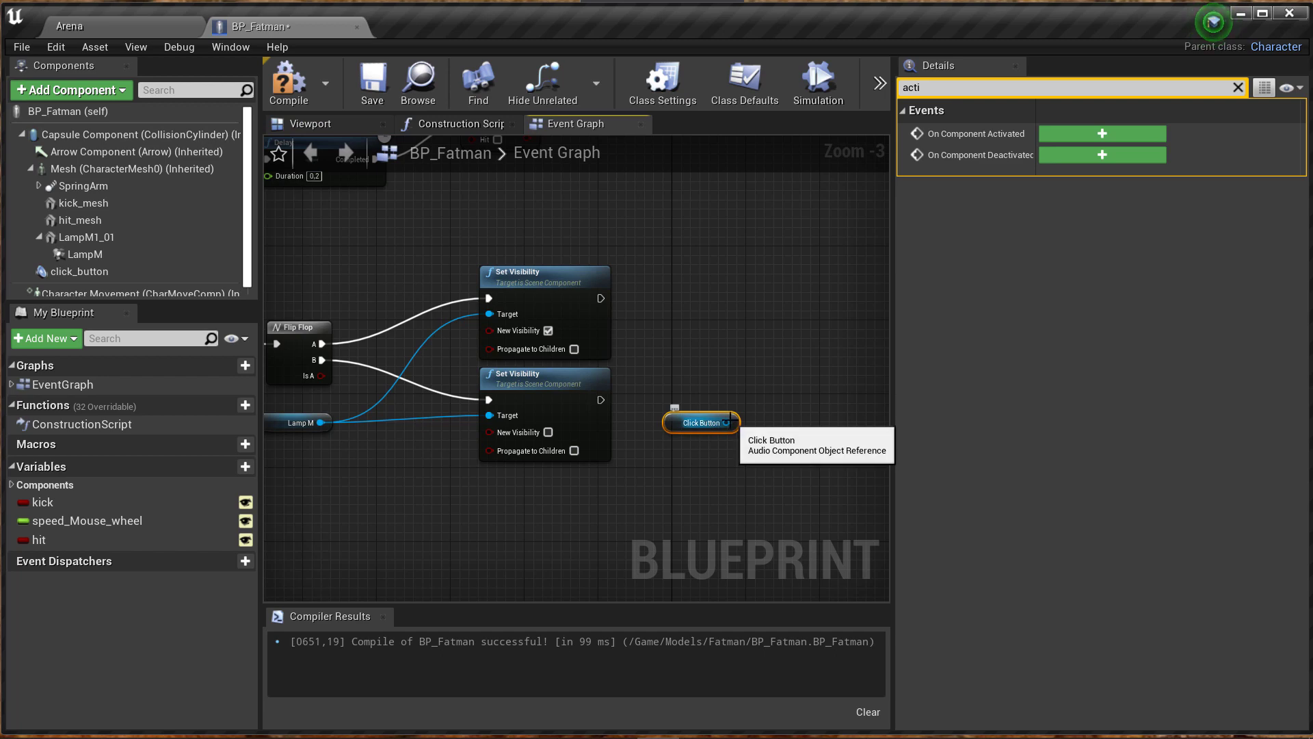
{"action": "left_click_drag", "start_coordinate": [760, 369], "coordinate": [762, 368]}
{"action": "type", "text": "play"}
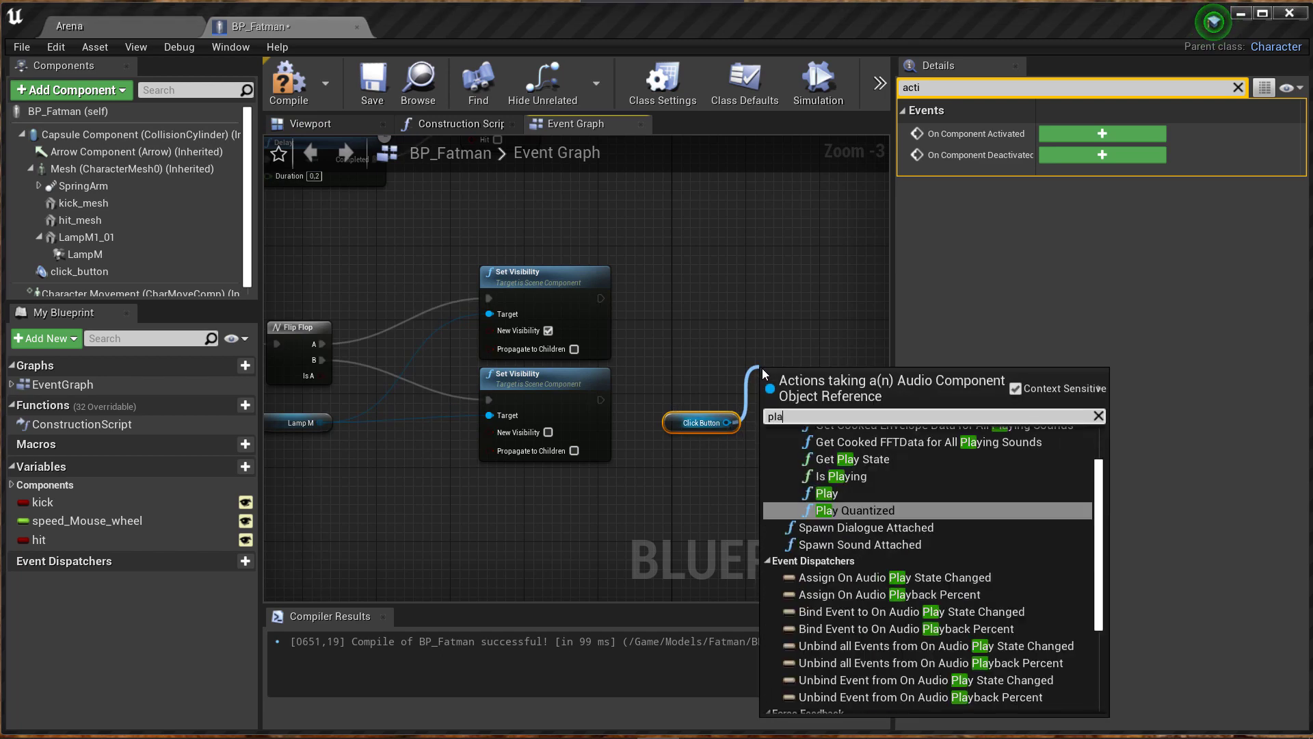
{"action": "left_click", "coordinate": [826, 492]}
{"action": "left_click_drag", "start_coordinate": [821, 441], "coordinate": [821, 404]}
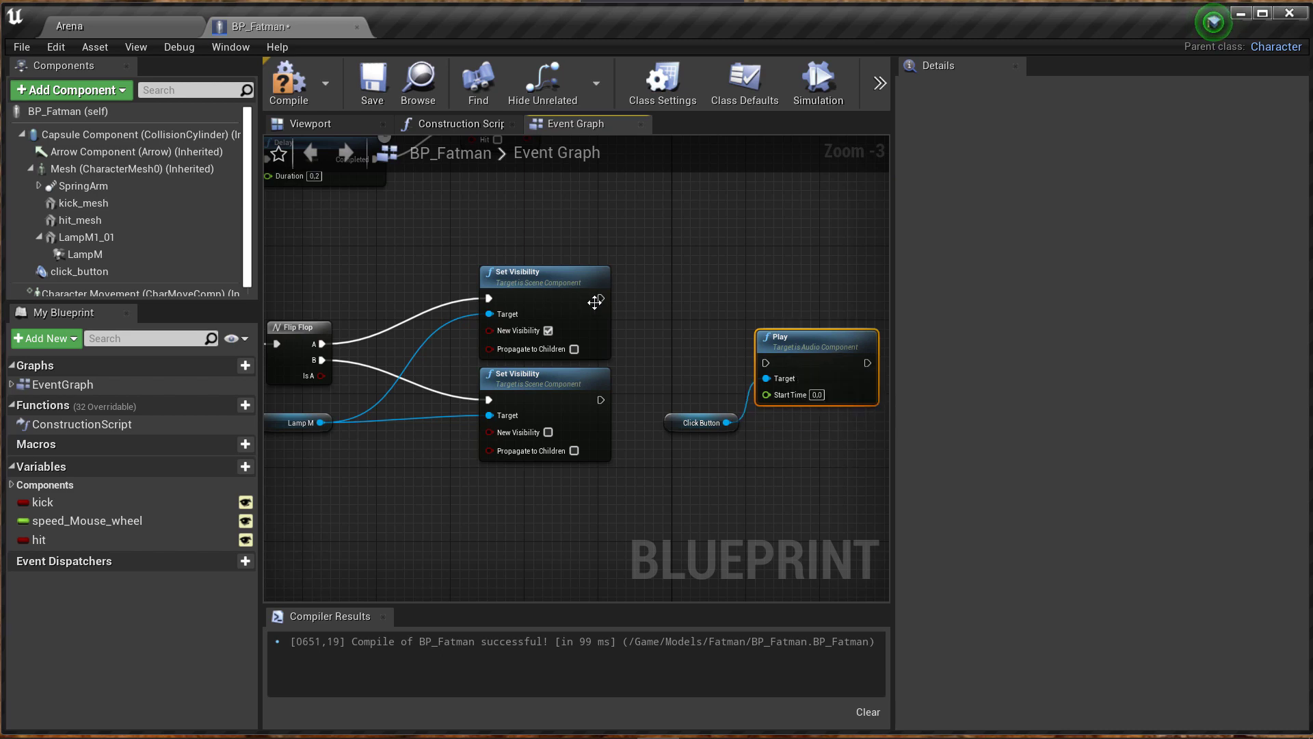
{"action": "left_click_drag", "start_coordinate": [764, 367], "coordinate": [768, 362]}
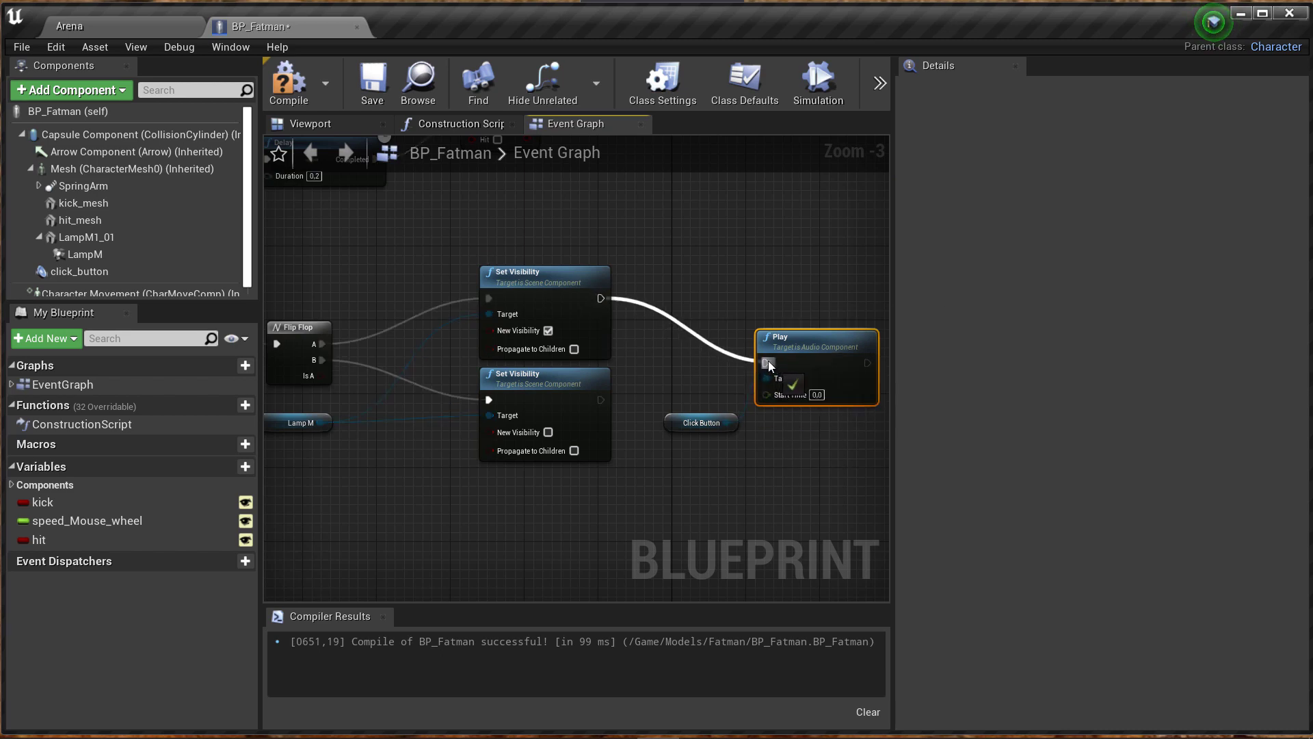
{"action": "left_click_drag", "start_coordinate": [601, 400], "coordinate": [768, 363]}
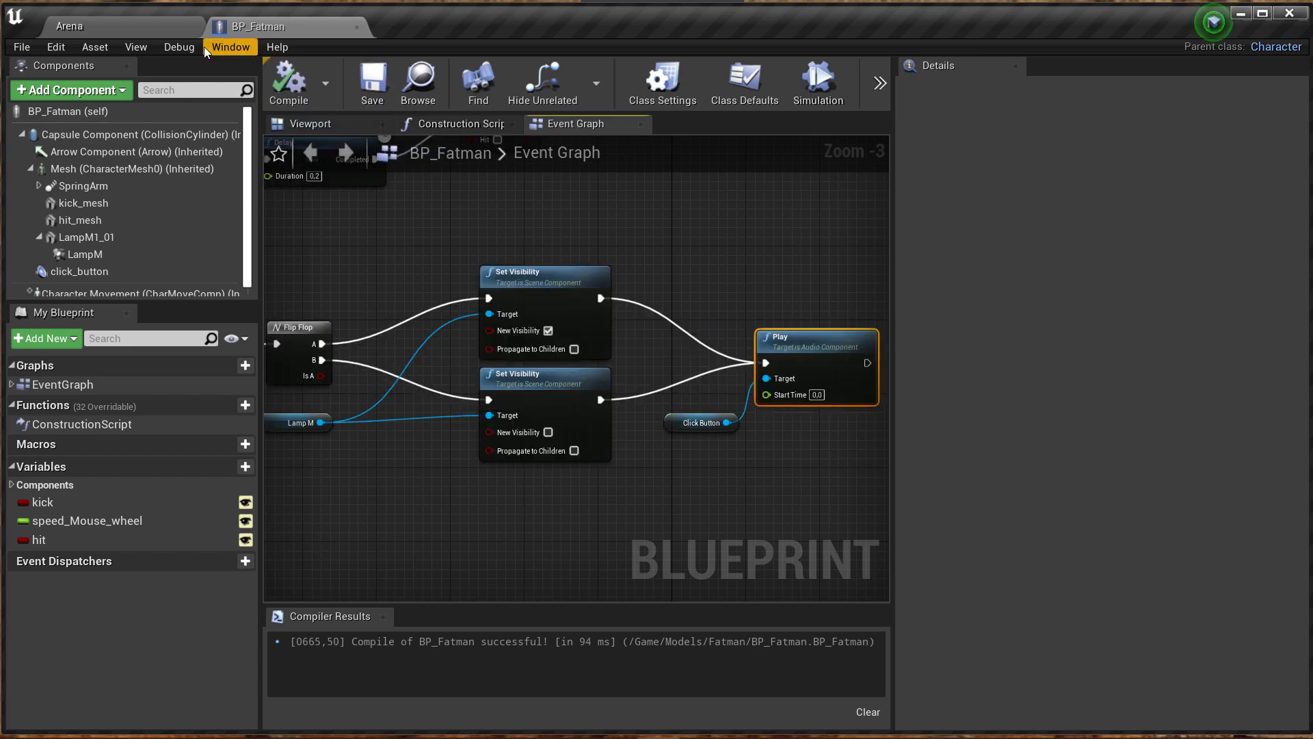
Enlarge the Arena level viewport and start a Play In Editor session.
{"action": "left_click", "coordinate": [170, 29]}
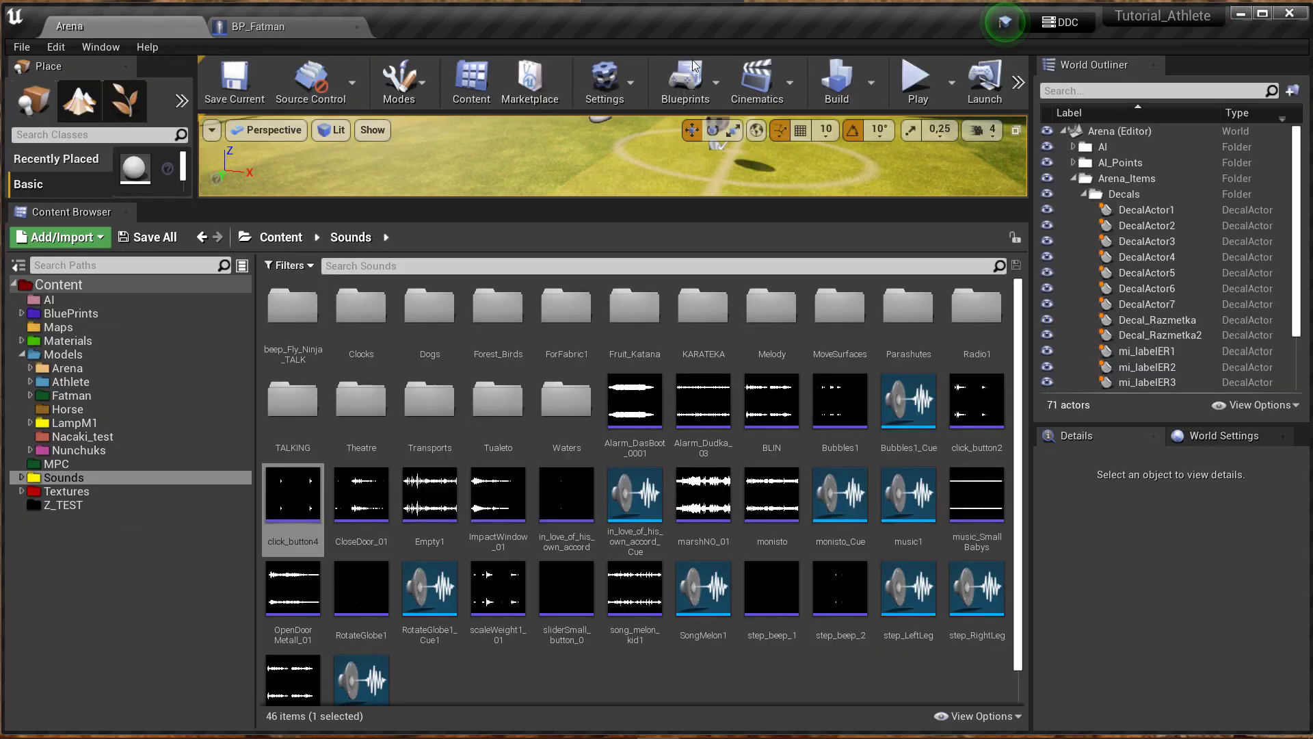
{"action": "left_click_drag", "start_coordinate": [664, 201], "coordinate": [667, 507]}
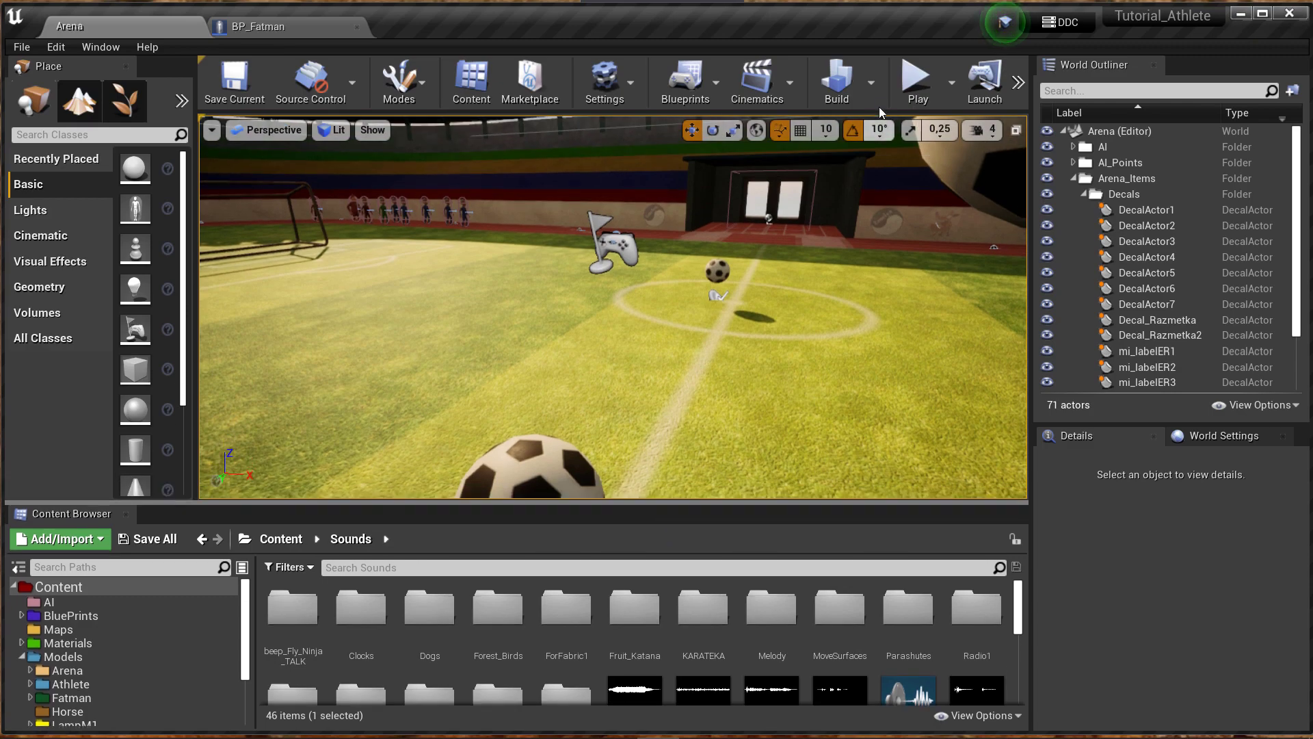
{"action": "left_click", "coordinate": [904, 89]}
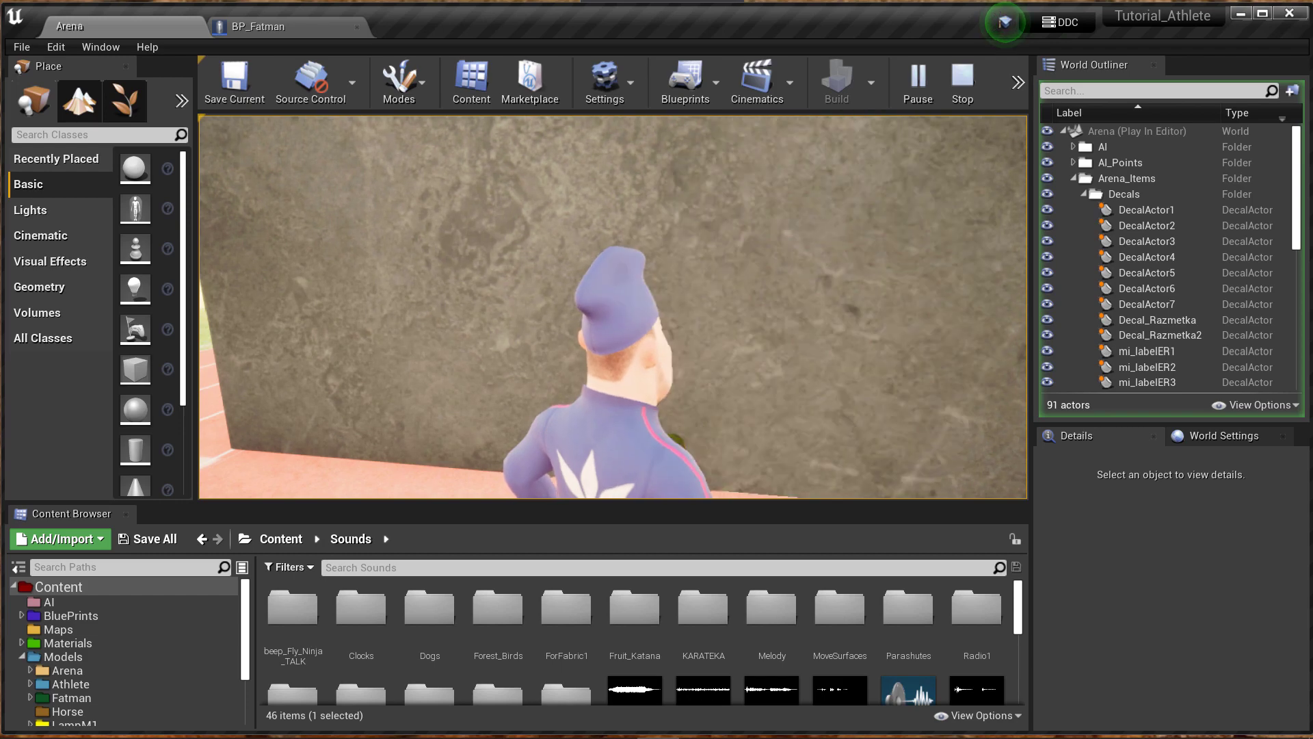
Stop the play session and select the LampM spot light in BP_Fatman.
{"action": "key", "text": "Escape"}
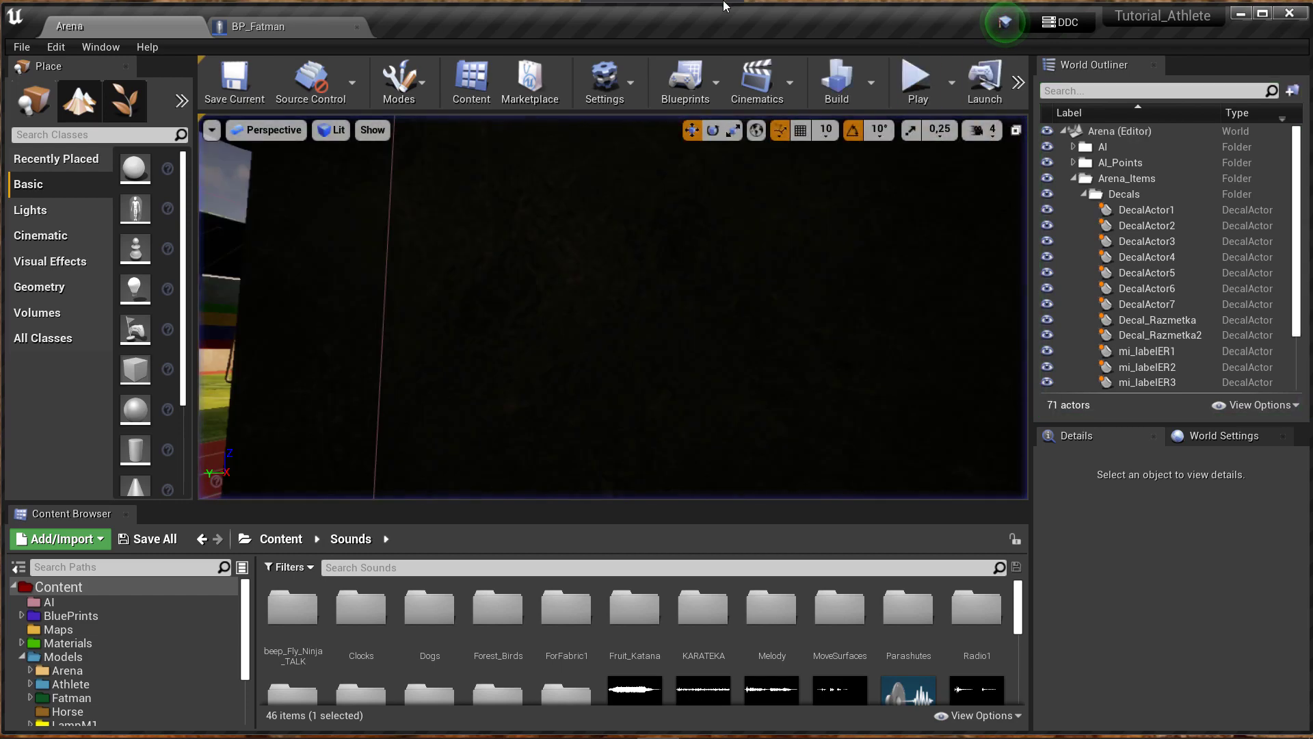
{"action": "left_click", "coordinate": [317, 28]}
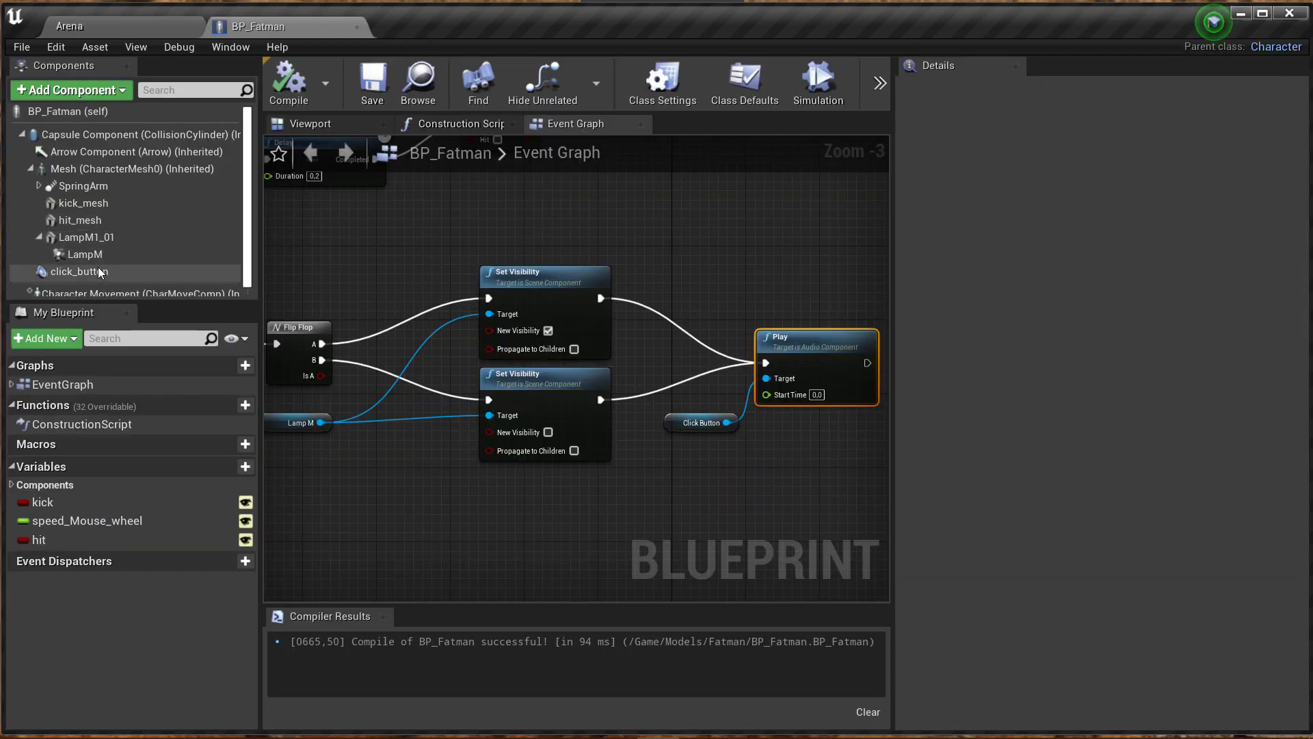
{"action": "left_click", "coordinate": [94, 240]}
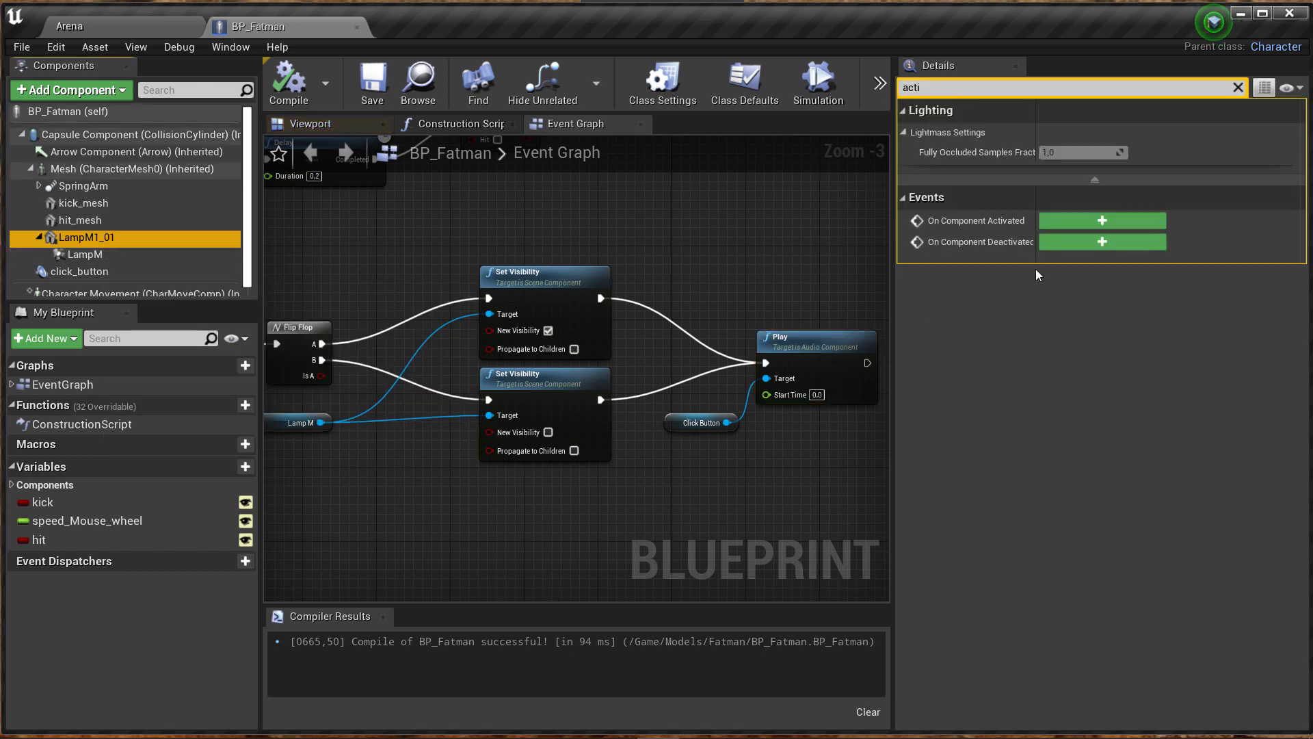
{"action": "left_click", "coordinate": [1238, 88]}
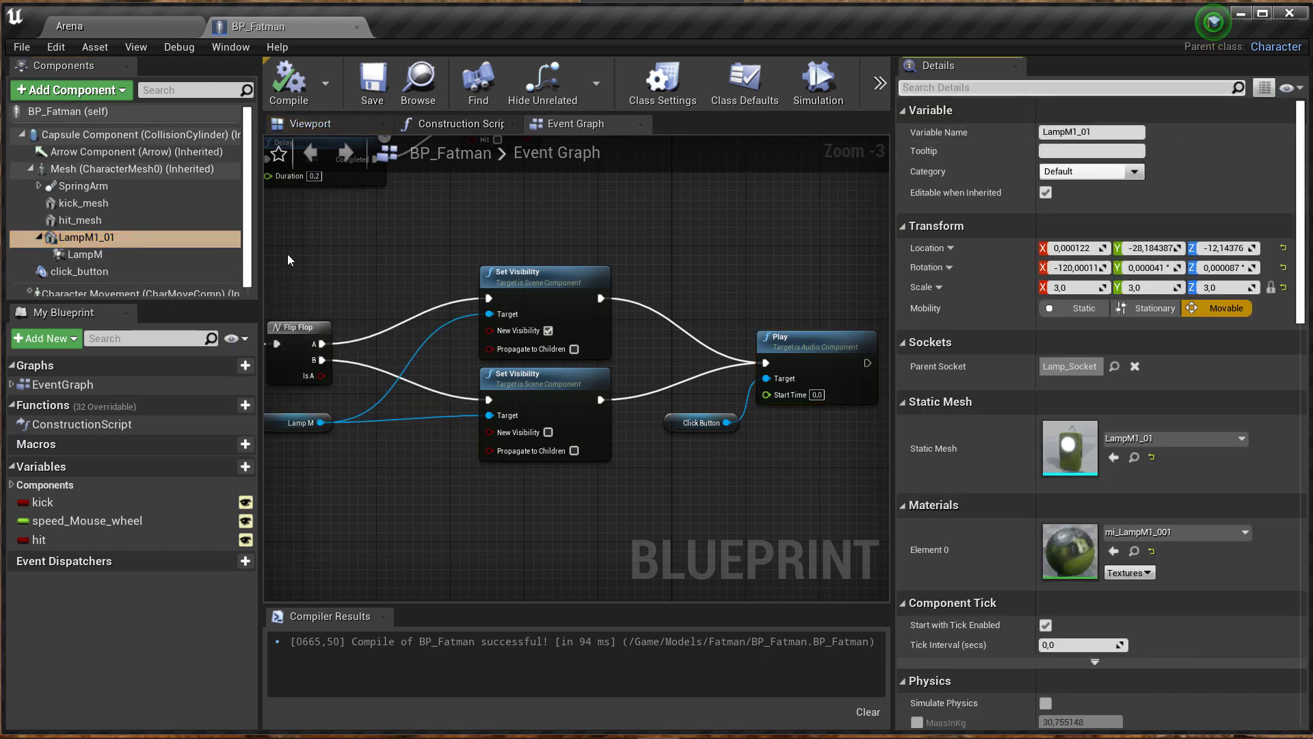
{"action": "left_click", "coordinate": [75, 256]}
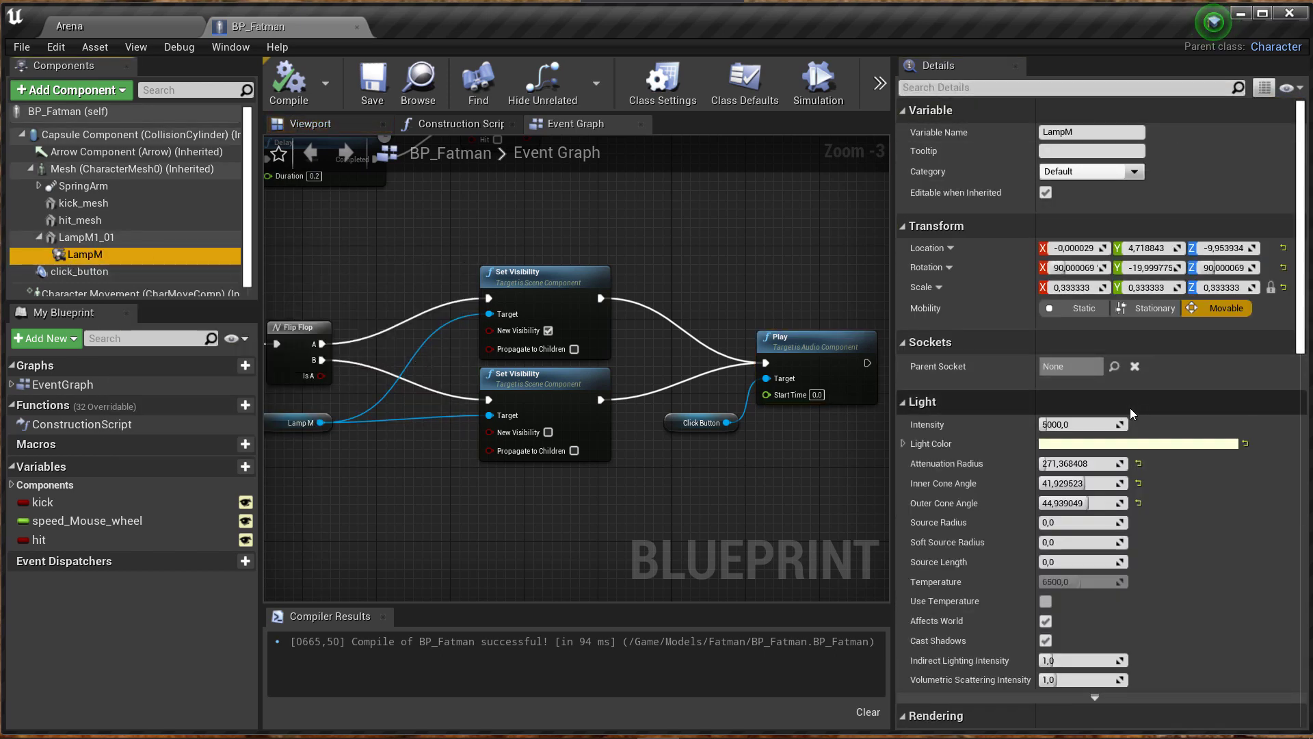
Raise LampM's attenuation radius to about 1097, narrow its cone to roughly 8.2°/11.8°, and recompile.
{"action": "left_click", "coordinate": [336, 122]}
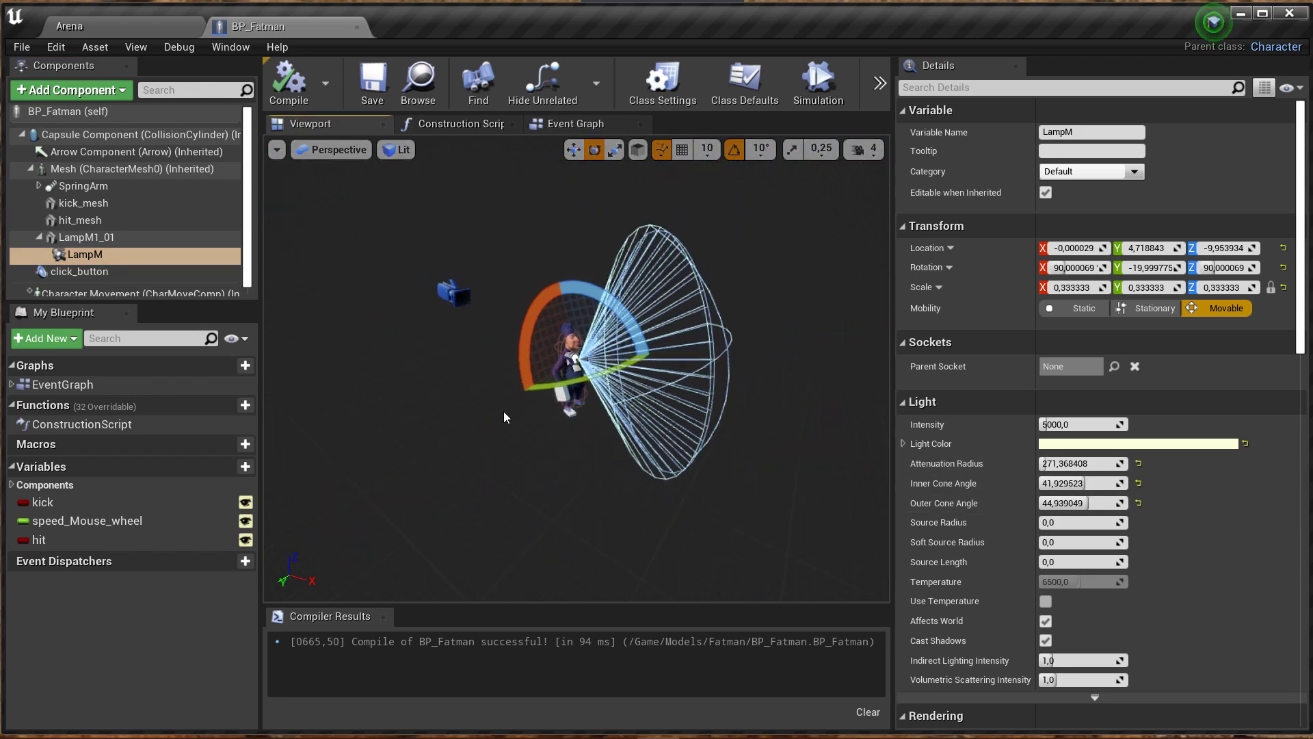
{"action": "left_click_drag", "start_coordinate": [504, 412], "coordinate": [616, 356], "text": "alt"}
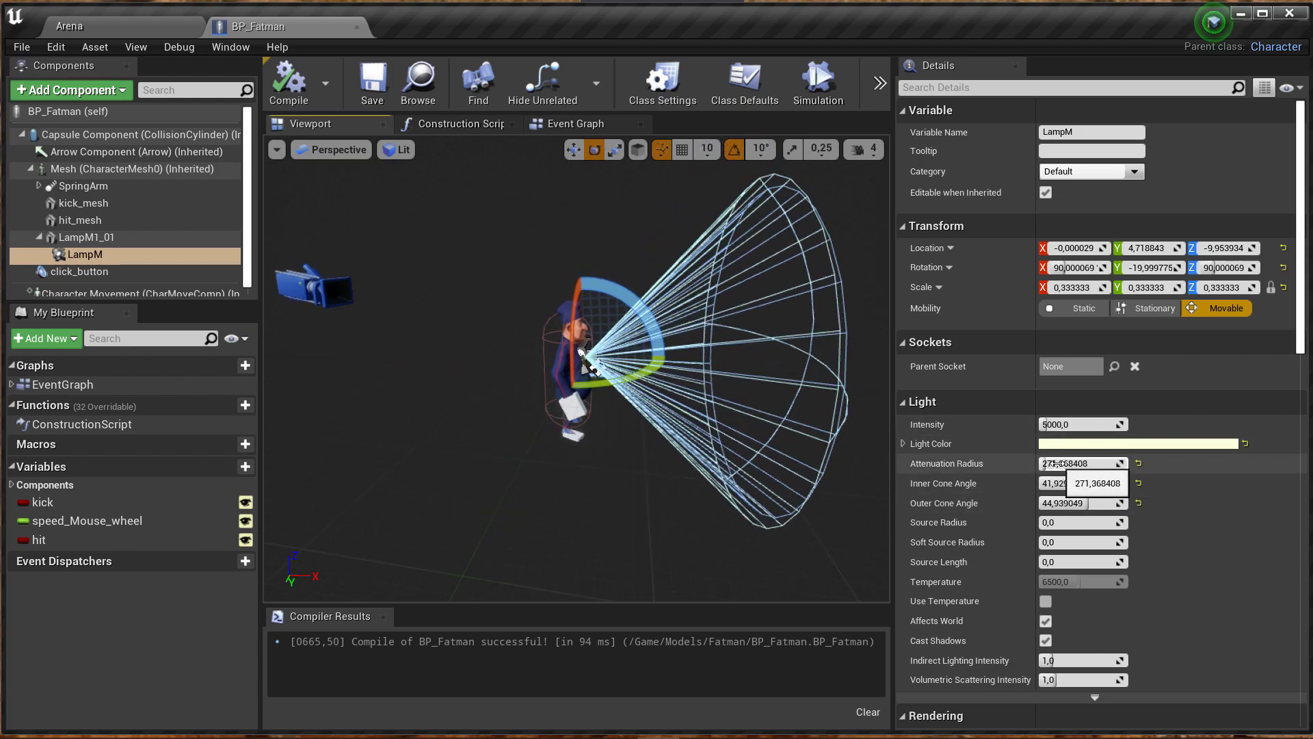
{"action": "left_click_drag", "start_coordinate": [1088, 463], "coordinate": [1163, 463]}
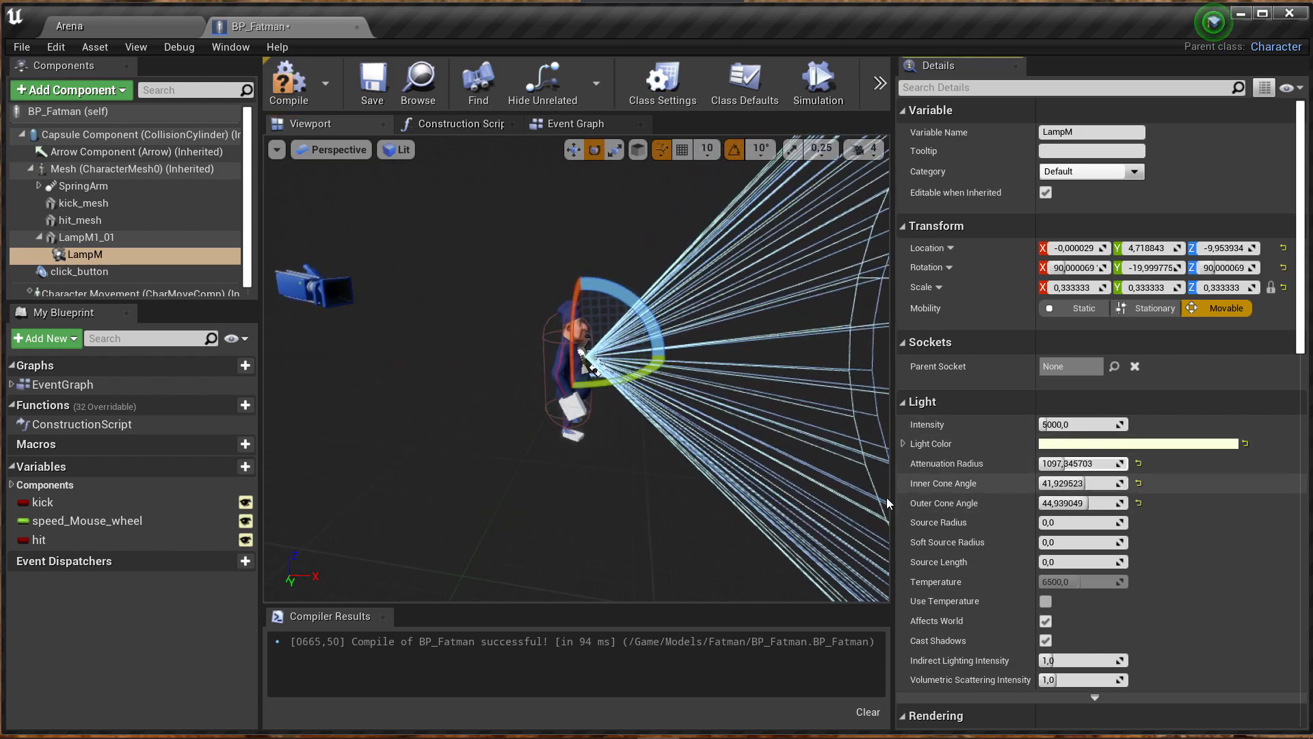
{"action": "mouse_move", "coordinate": [587, 357]}
{"action": "left_mouse_down", "text": "alt"}
{"action": "mouse_move", "coordinate": [713, 539]}
{"action": "mouse_move", "coordinate": [588, 541]}
{"action": "left_mouse_up", "text": "alt"}
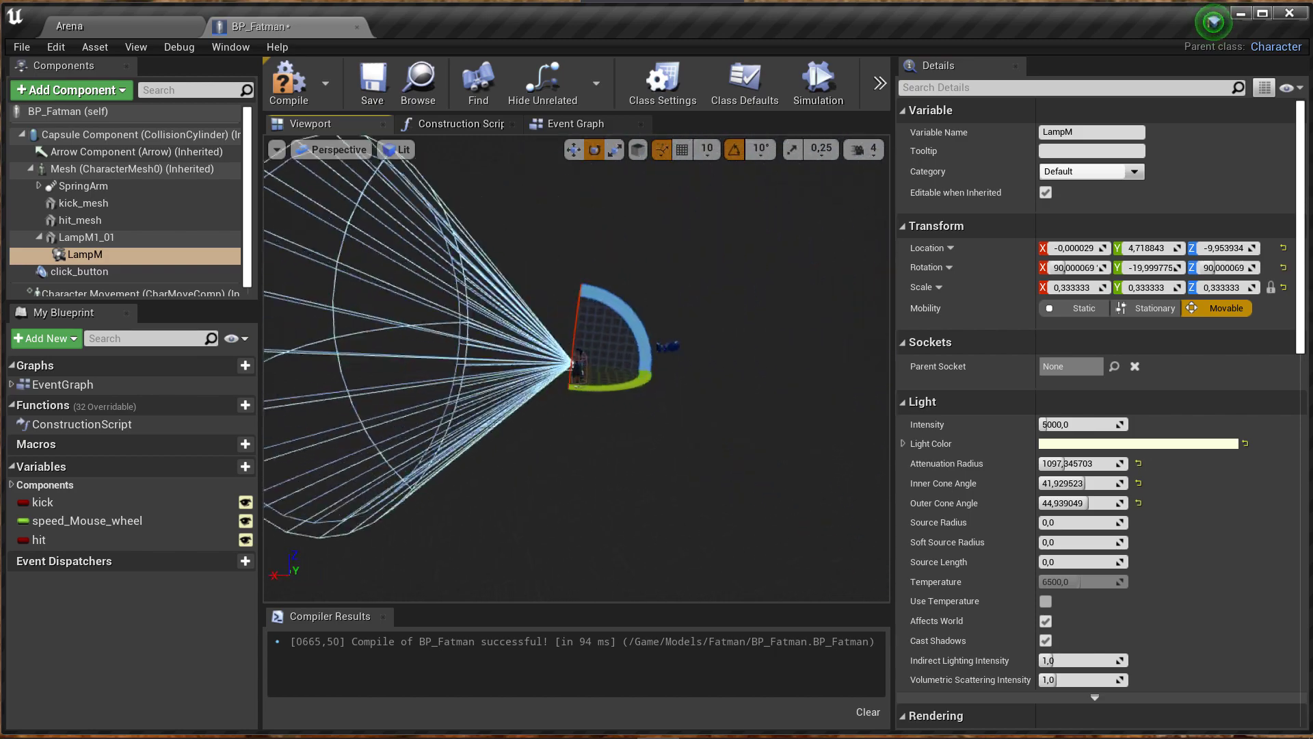
{"action": "left_click_drag", "start_coordinate": [588, 540], "coordinate": [988, 514], "text": "alt"}
{"action": "left_click_drag", "start_coordinate": [1081, 503], "coordinate": [1037, 502]}
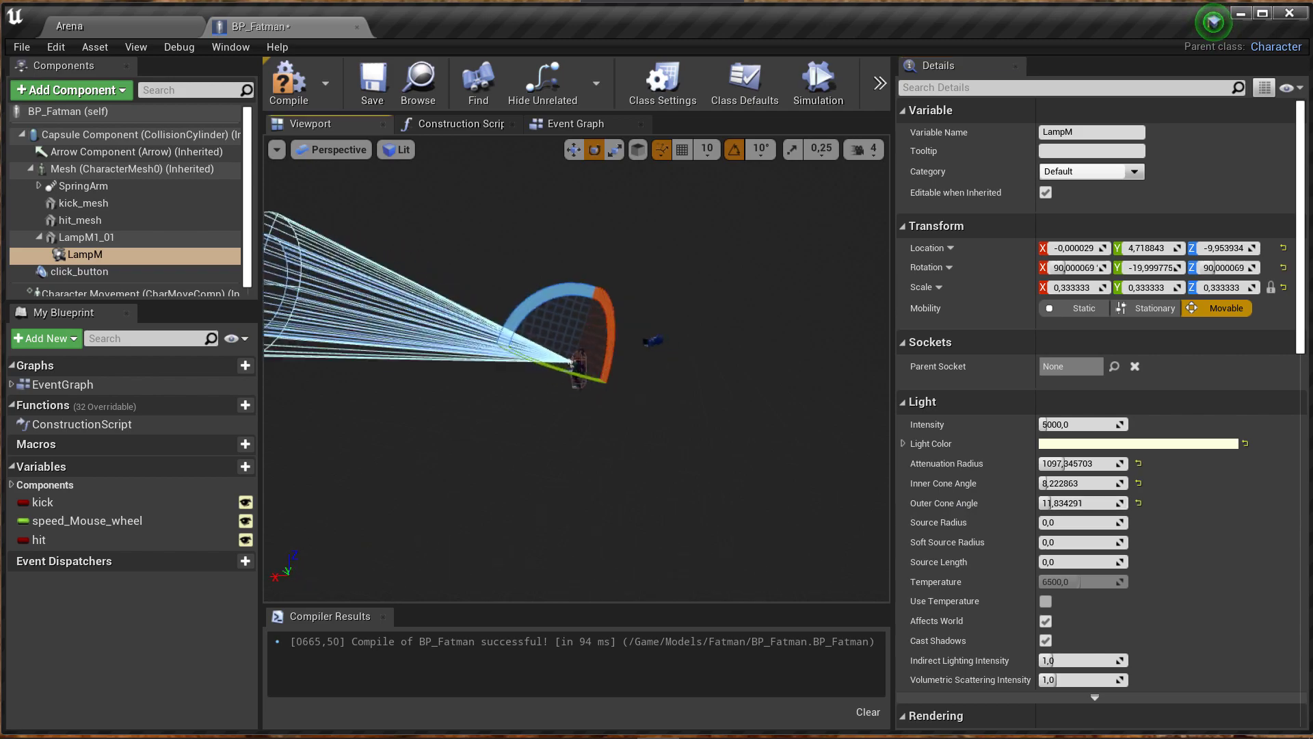
{"action": "left_click_drag", "start_coordinate": [455, 446], "coordinate": [455, 446]}
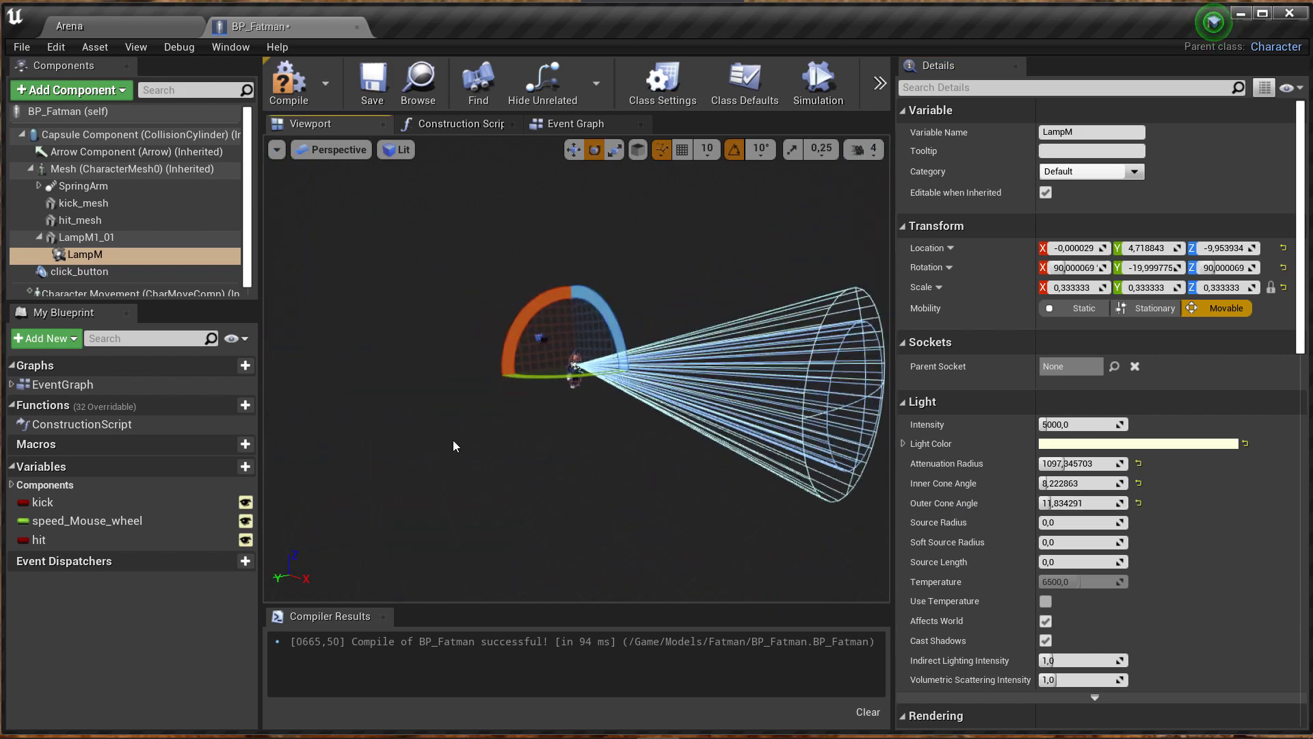
{"action": "left_click", "coordinate": [373, 81]}
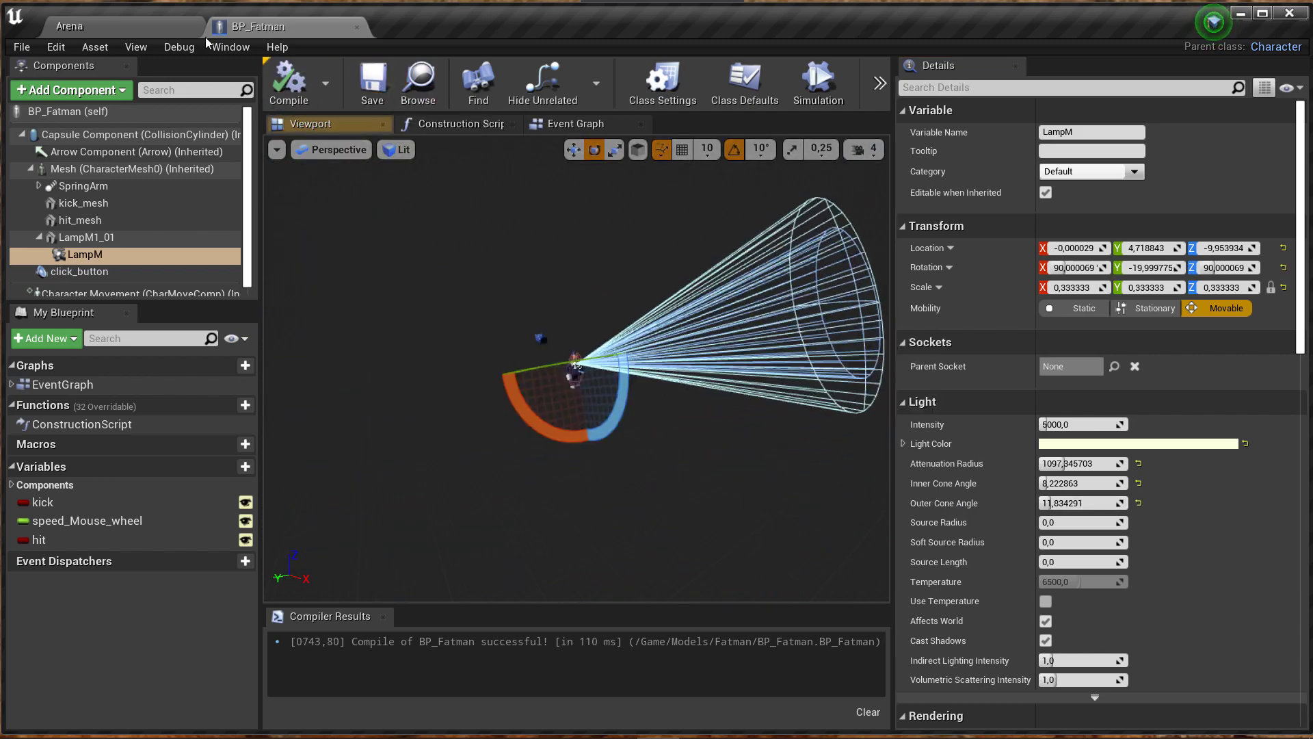
Play the Arena level, walk Fatman up to a wall, toggle the chest light, then stop.
{"action": "left_click", "coordinate": [123, 26]}
{"action": "left_click", "coordinate": [917, 81]}
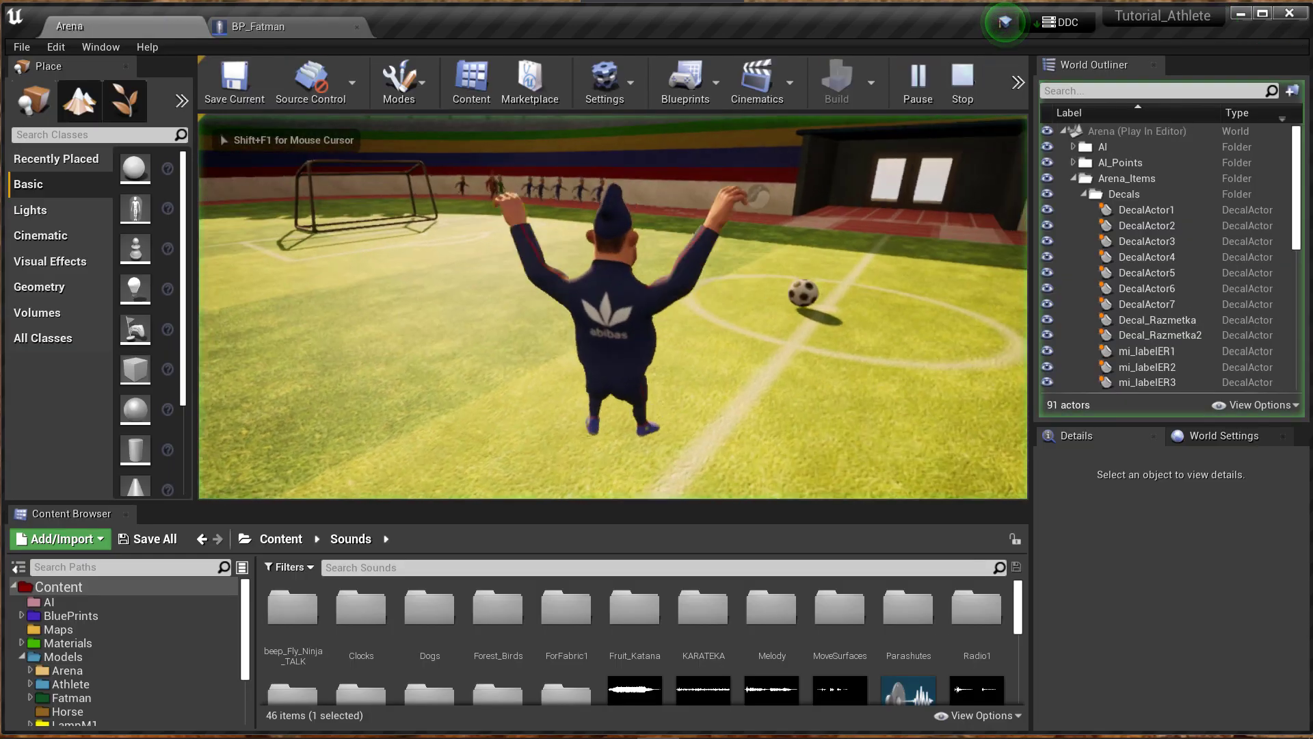
{"action": "key", "text": "w"}
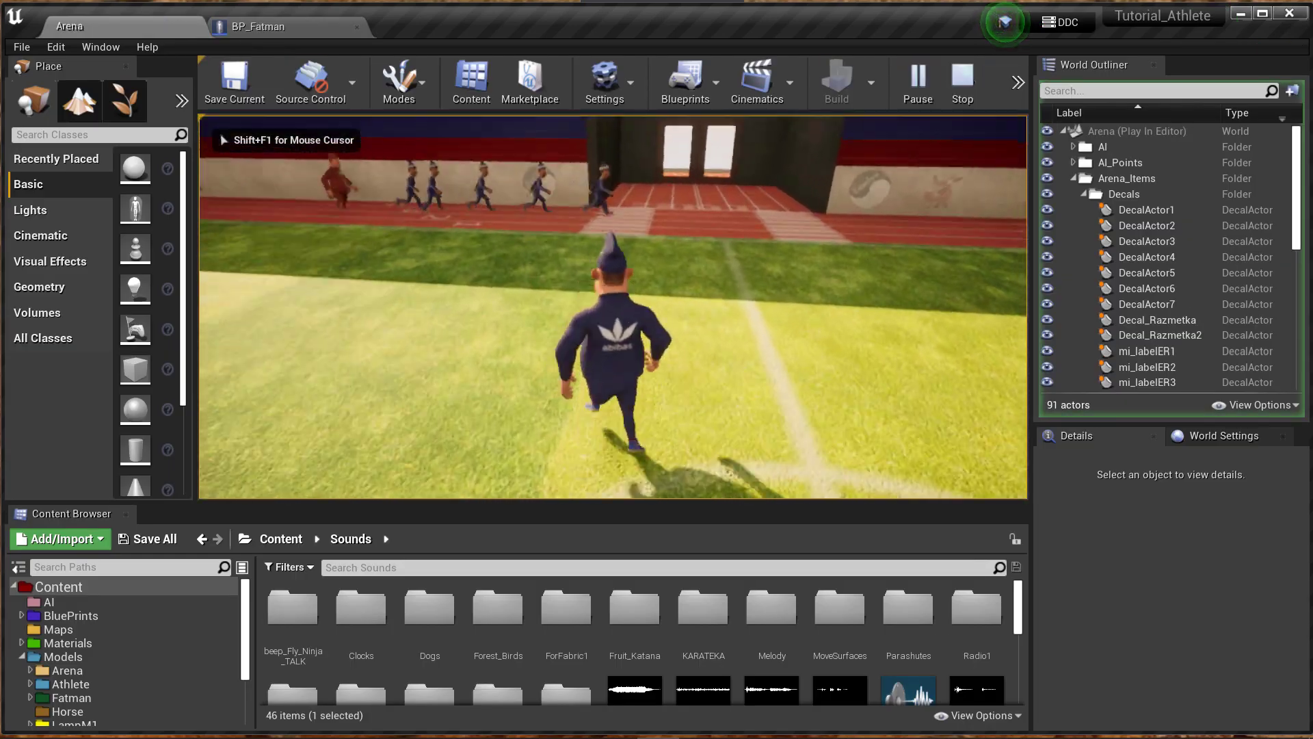
{"action": "key", "text": "w"}
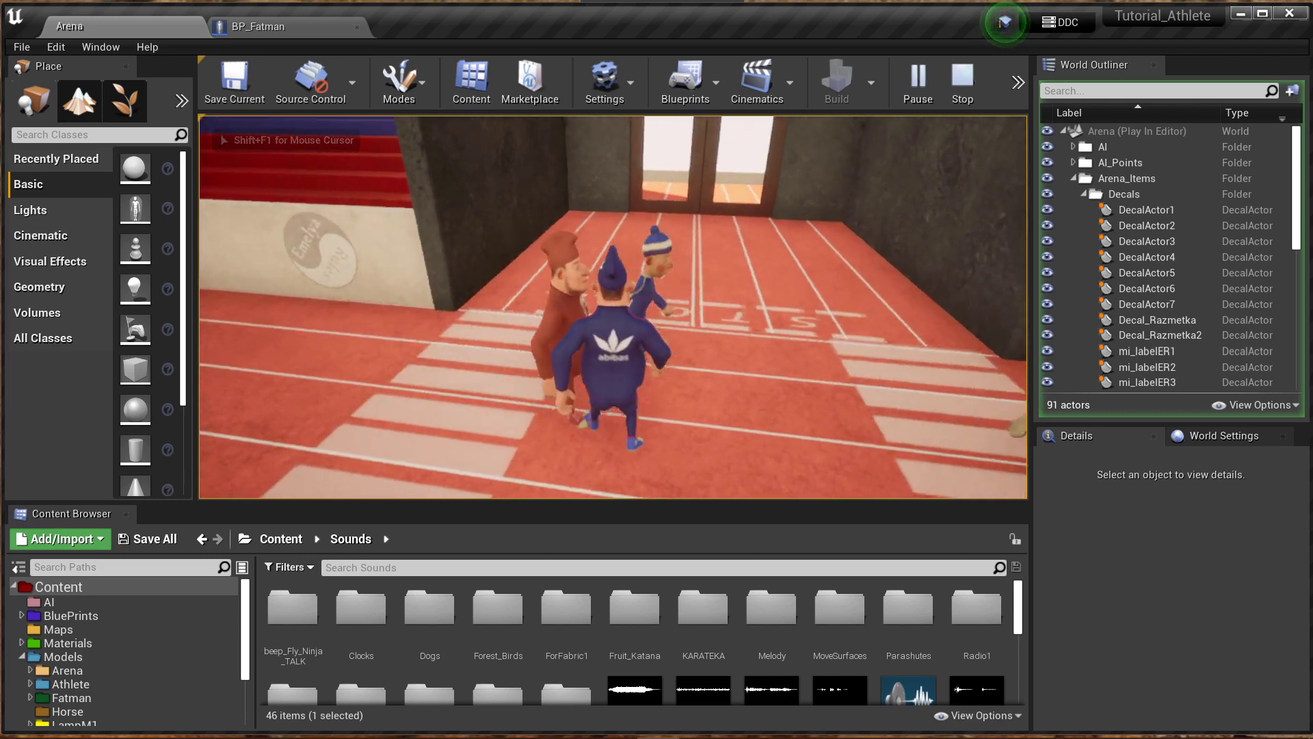
{"action": "key", "text": "w"}
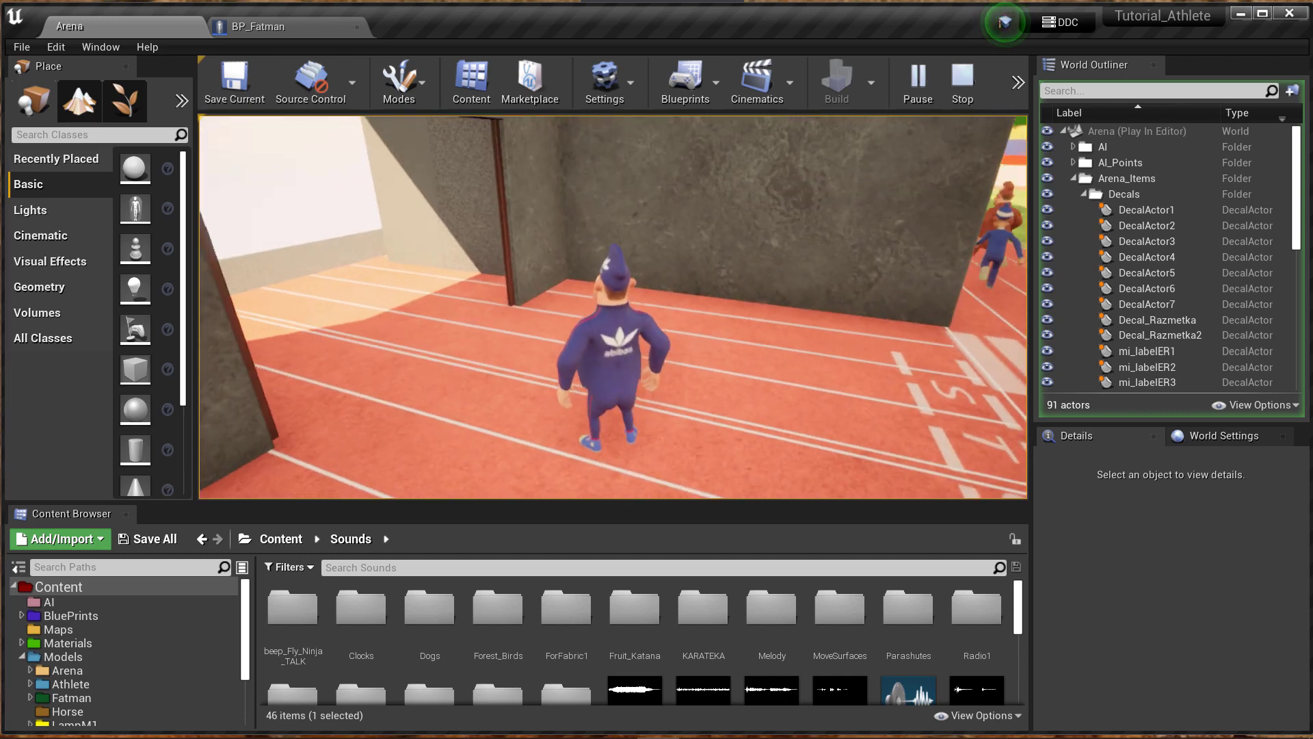
{"action": "key", "text": "w"}
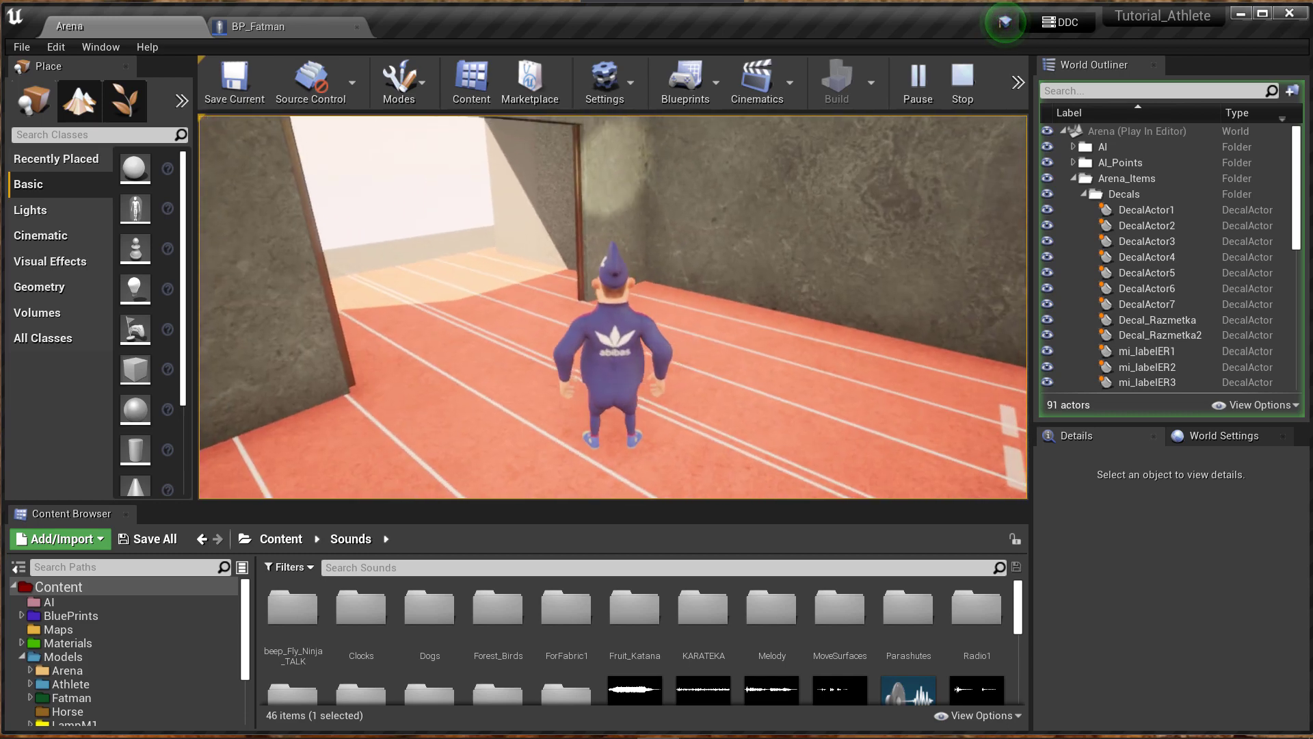
{"action": "key", "text": "w"}
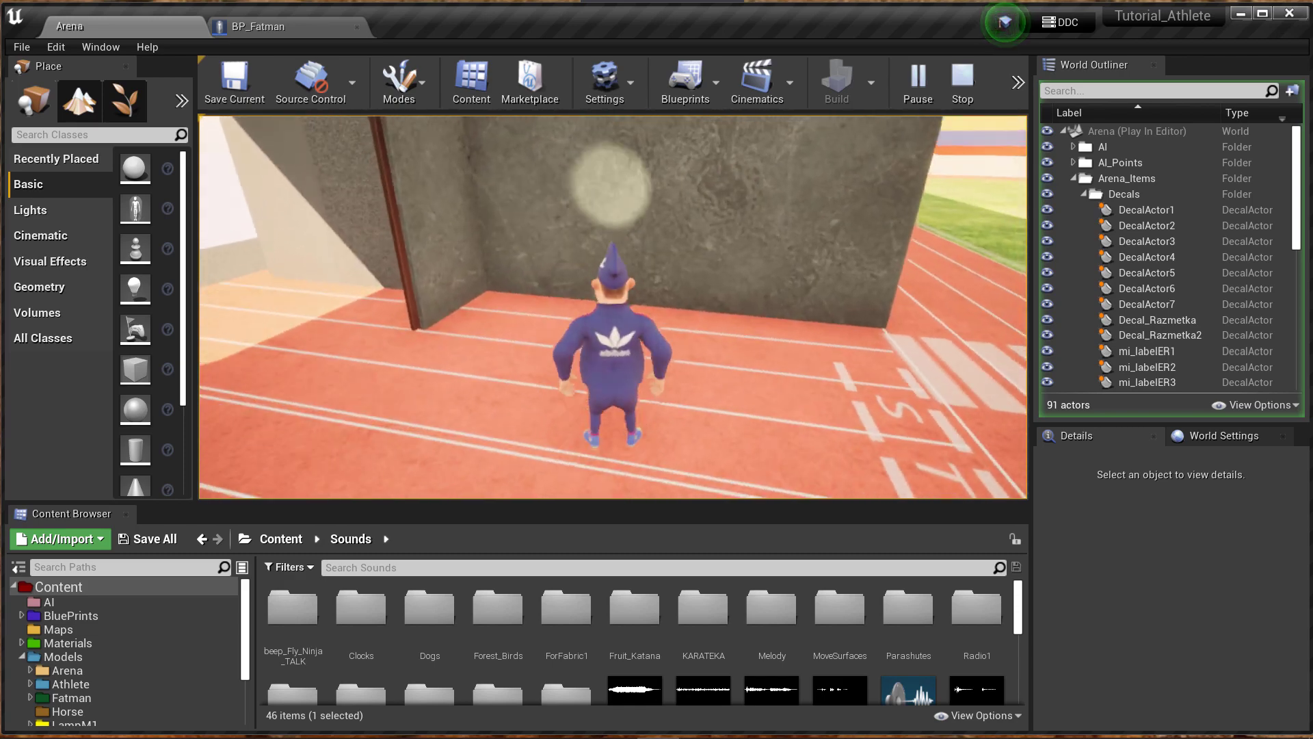
{"action": "key", "text": "w"}
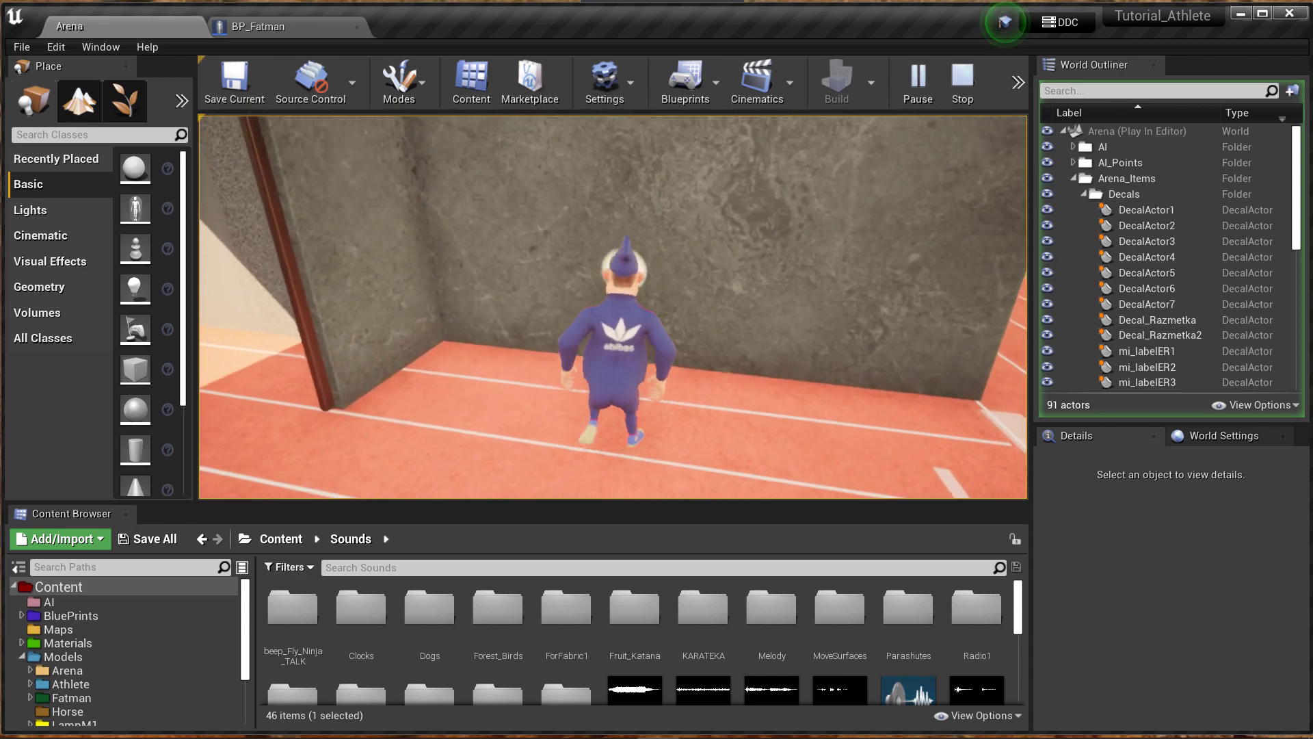
{"action": "key", "text": "w"}
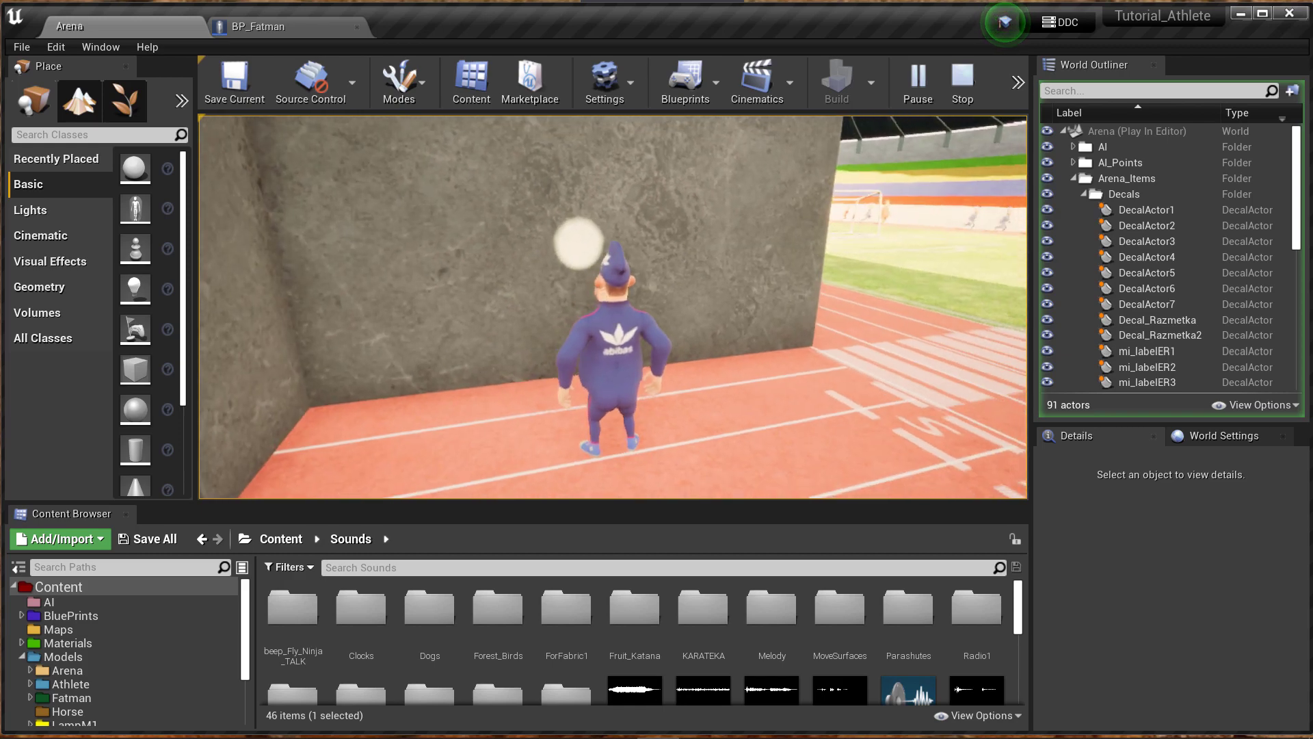
{"action": "key", "text": "Escape"}
Set LampM's cone to about 16.6° inner and 17.3° outer, recompile and close BP_Fatman.
{"action": "left_click", "coordinate": [348, 31]}
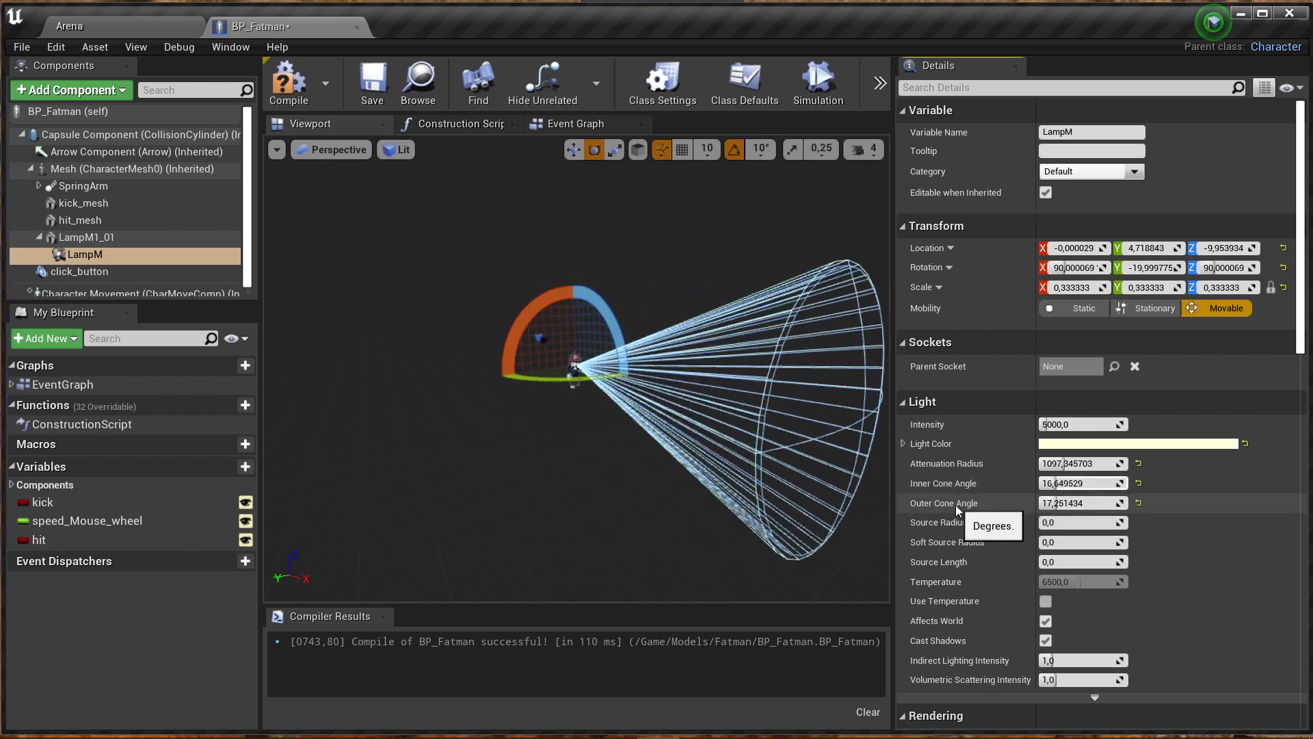
{"action": "left_click", "coordinate": [296, 103]}
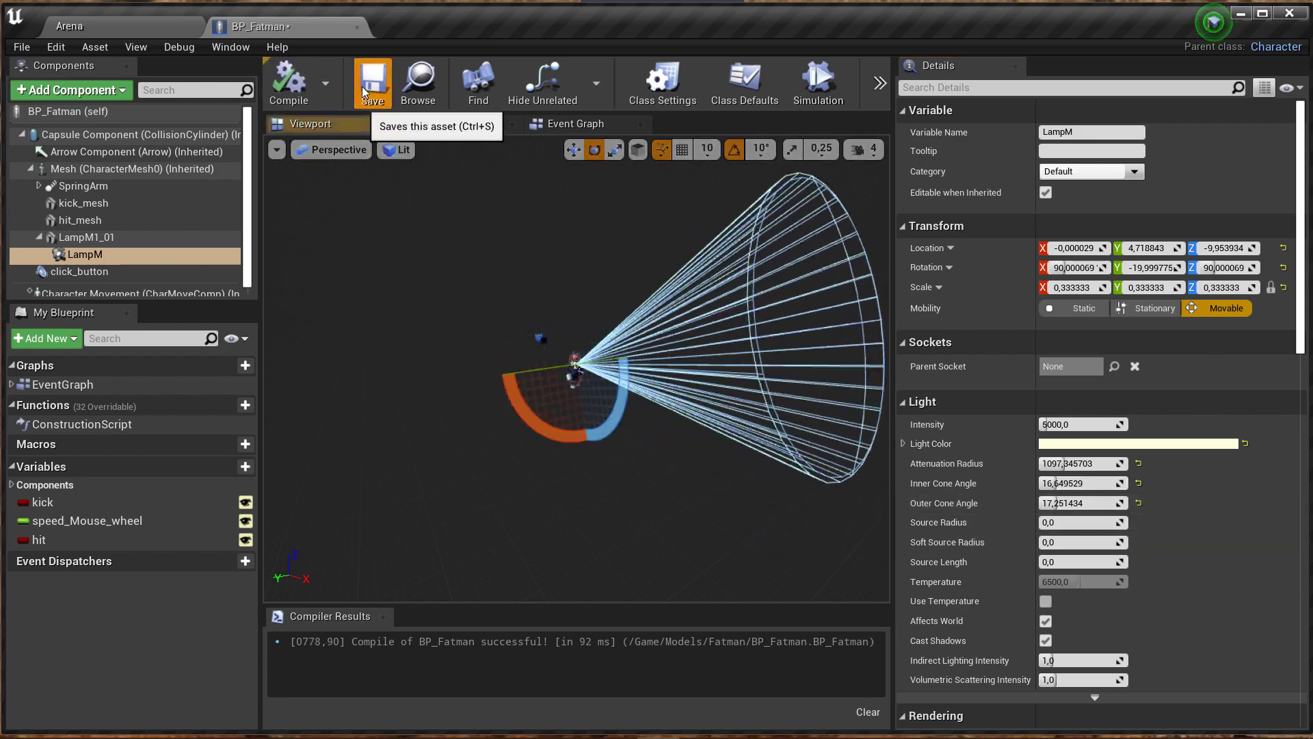
{"action": "left_click", "coordinate": [356, 27]}
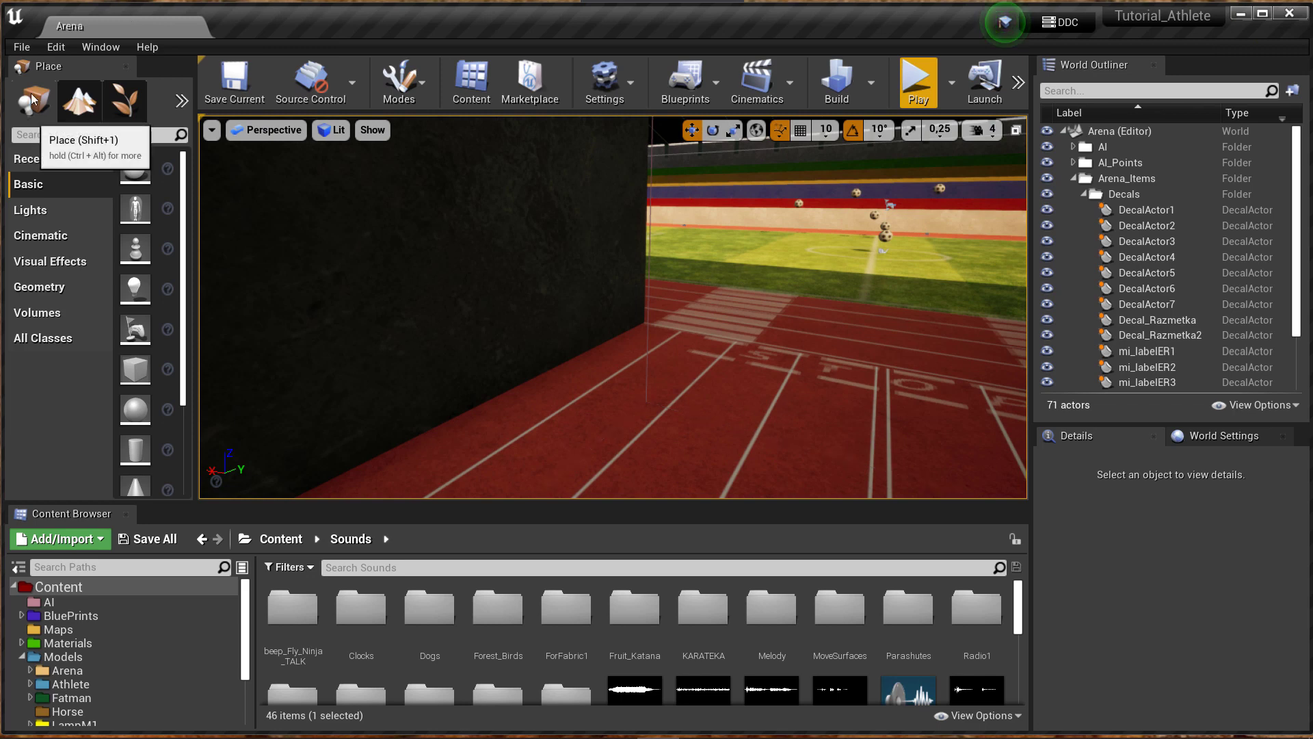
Save all changes and collapse the Content Browser back to the top-level Content folders.
{"action": "left_click", "coordinate": [28, 52]}
{"action": "left_click", "coordinate": [50, 198]}
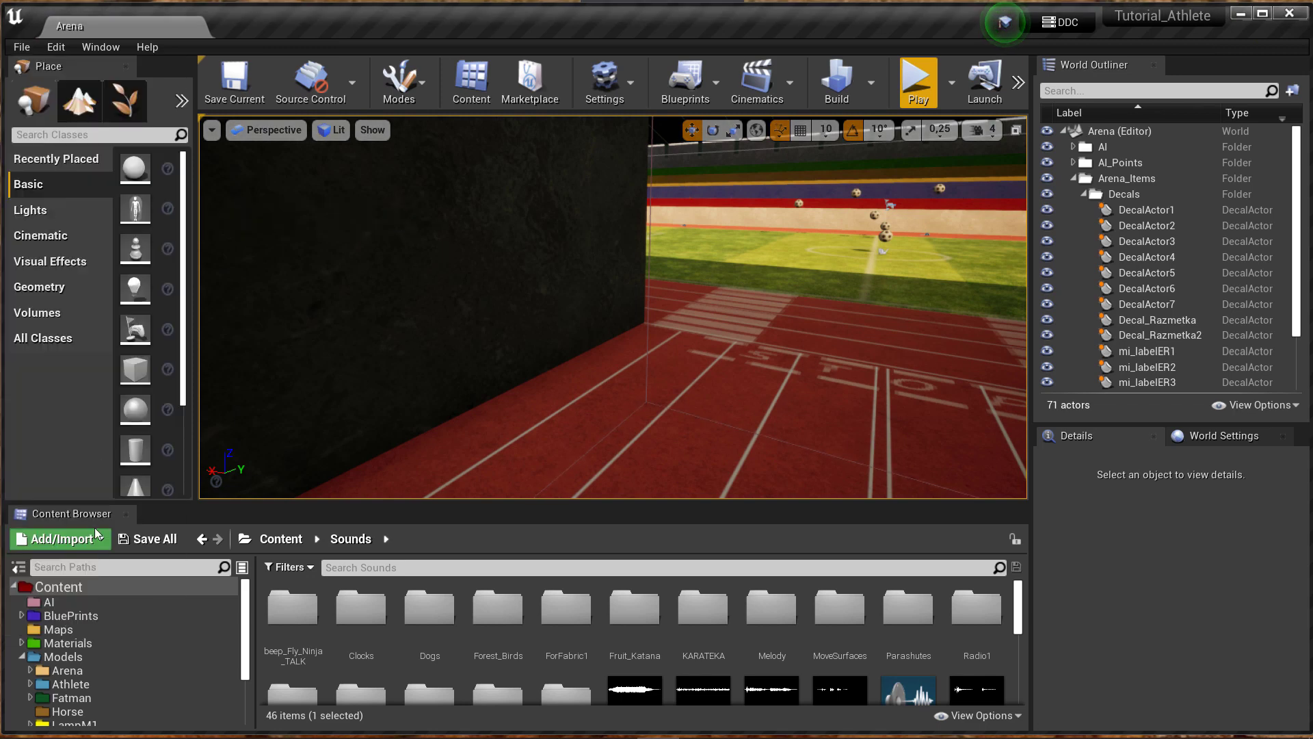
{"action": "left_click", "coordinate": [20, 655]}
{"action": "left_click", "coordinate": [138, 580]}
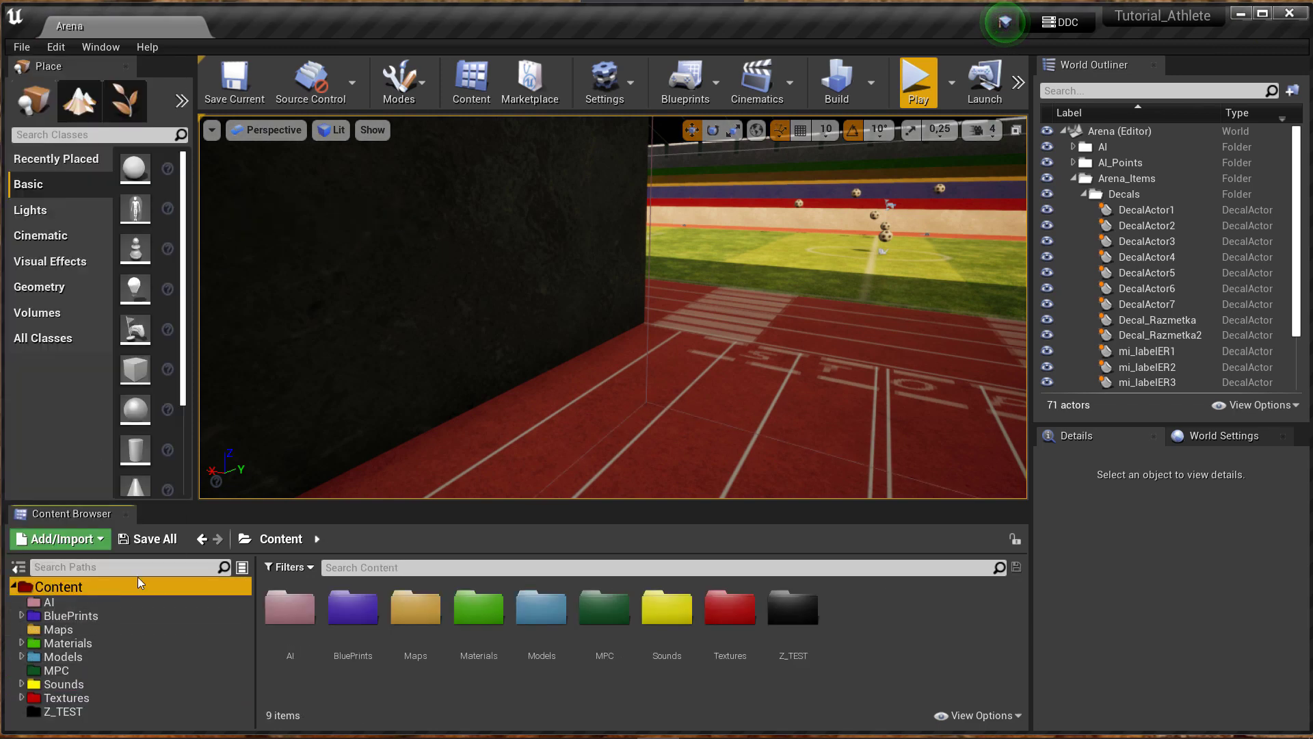
Play the Arena, walk the character up to a wall to view the chest-lamp beam, then stop playing.
{"action": "left_click", "coordinate": [904, 83]}
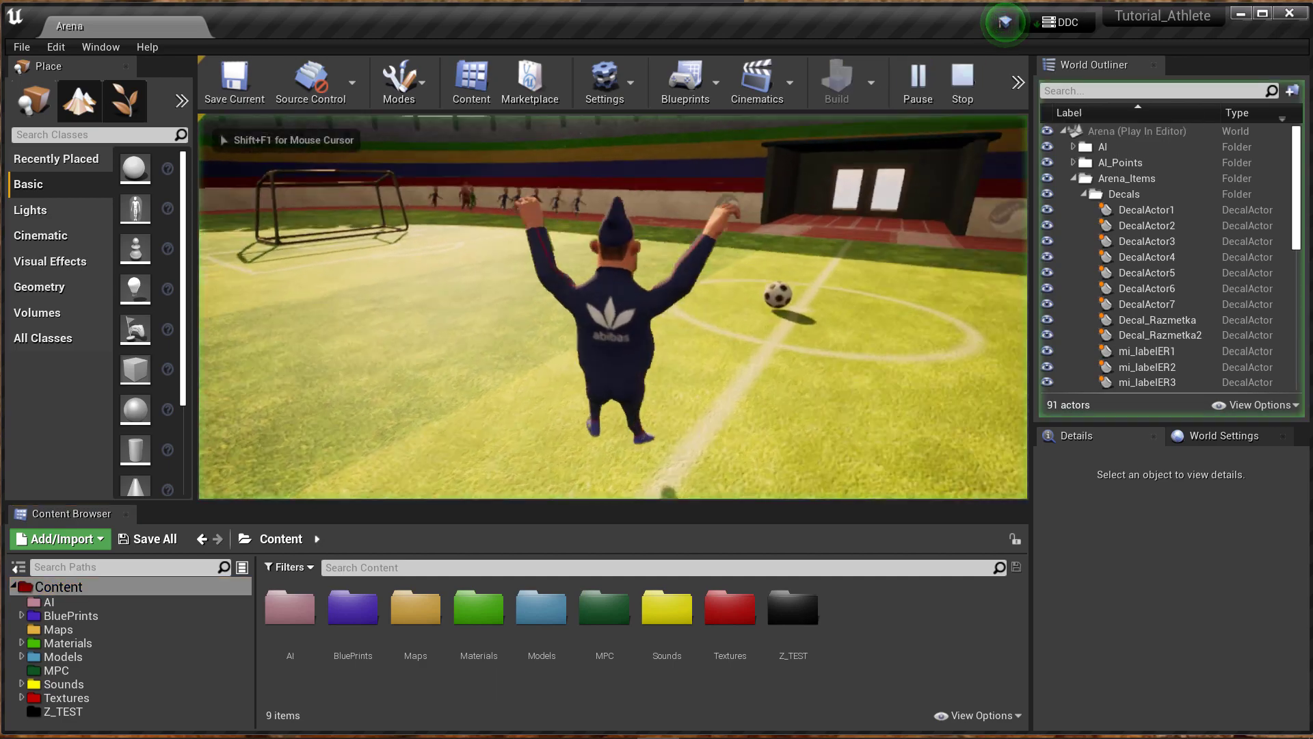
{"action": "key", "text": "w"}
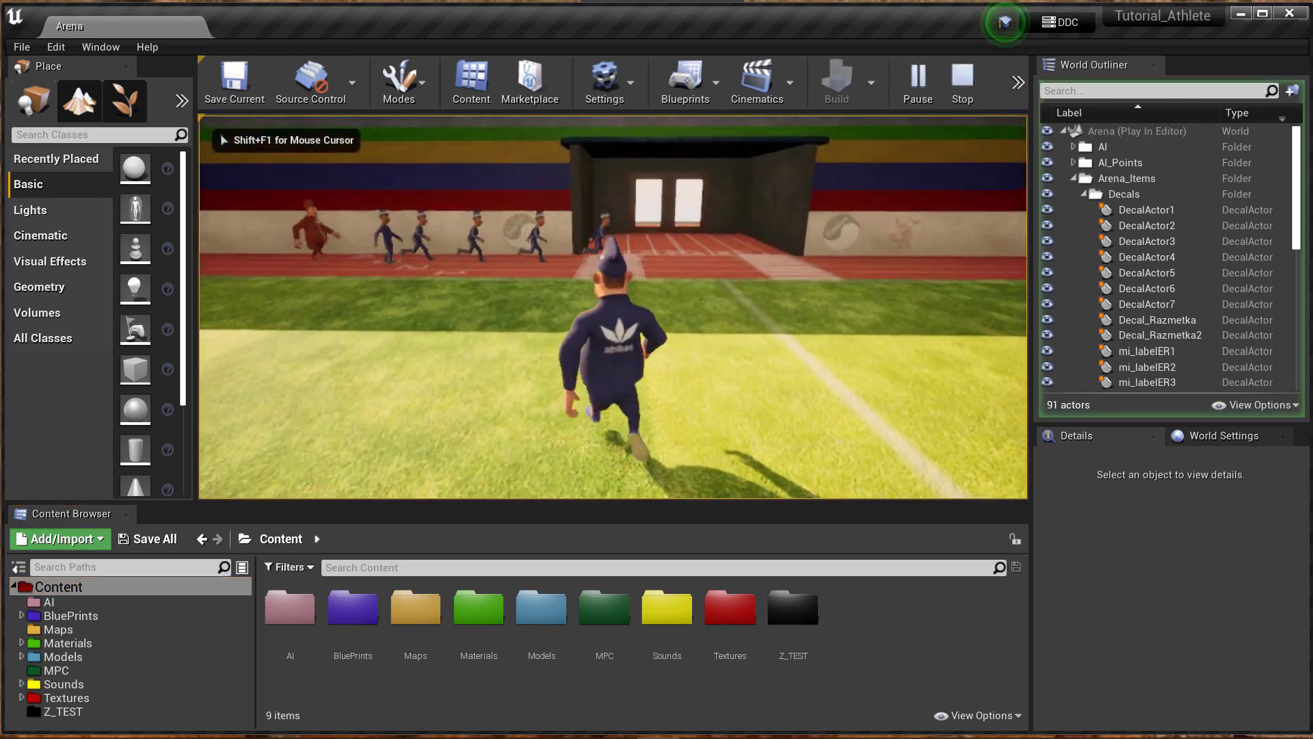
{"action": "key", "text": "w"}
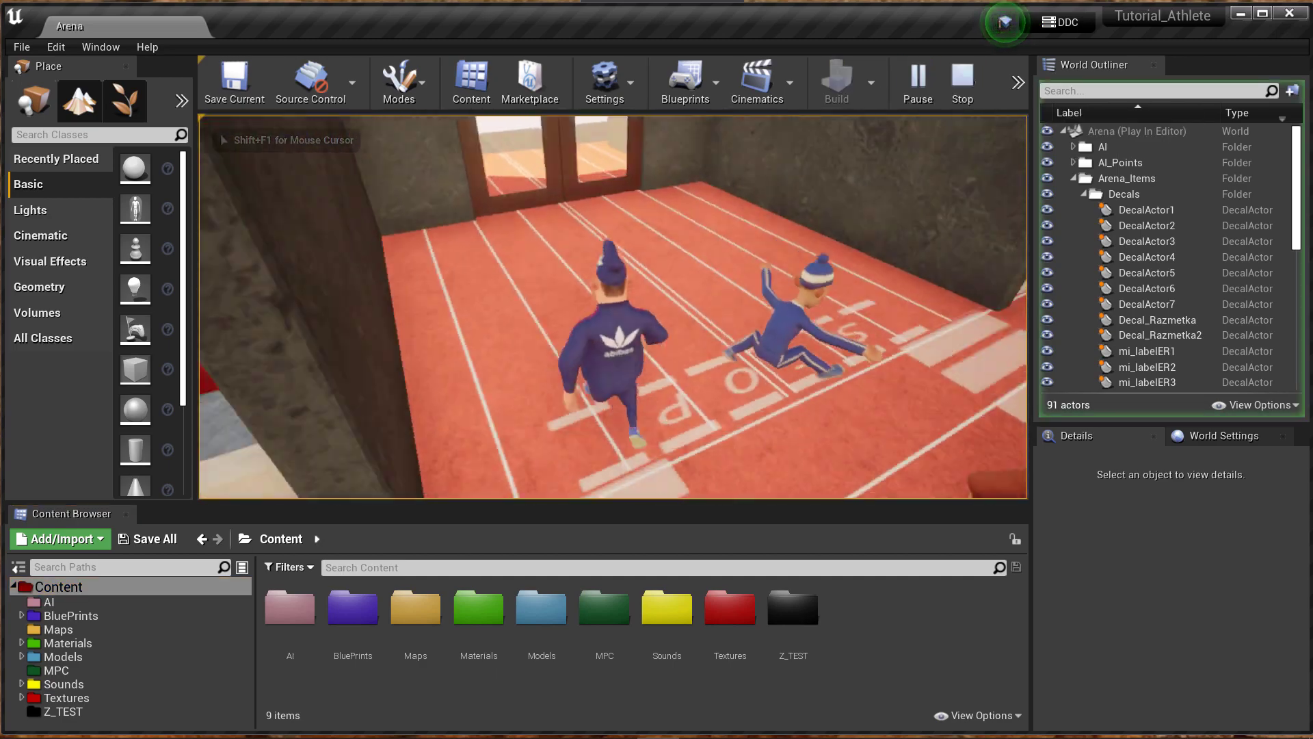
{"action": "key", "text": "w"}
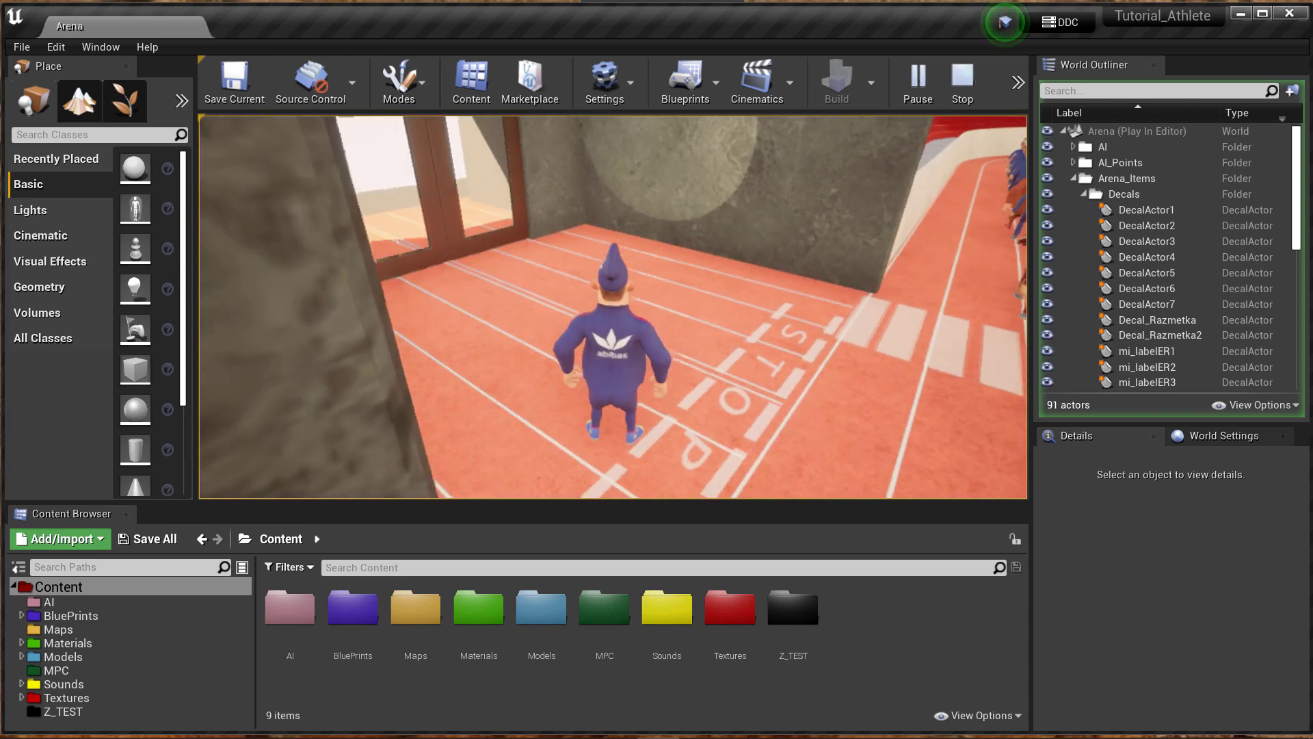
{"action": "key", "text": "w"}
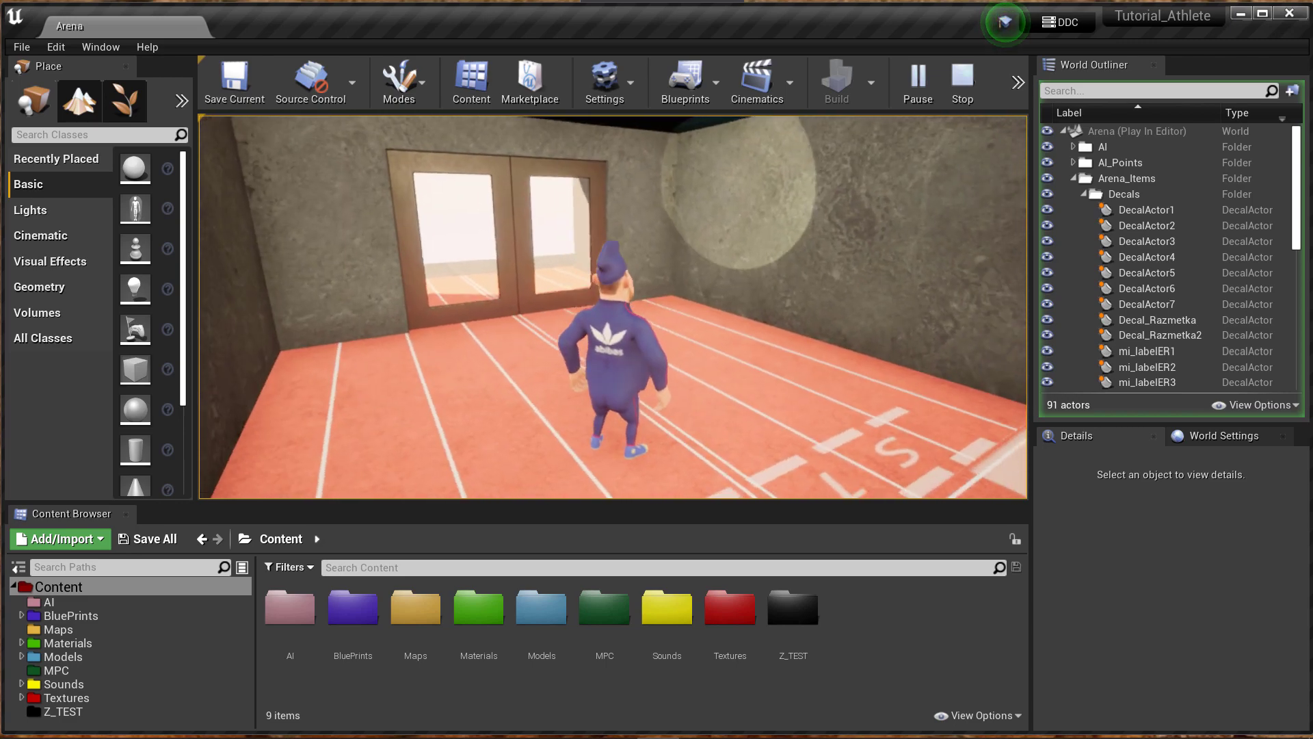
{"action": "key", "text": "w"}
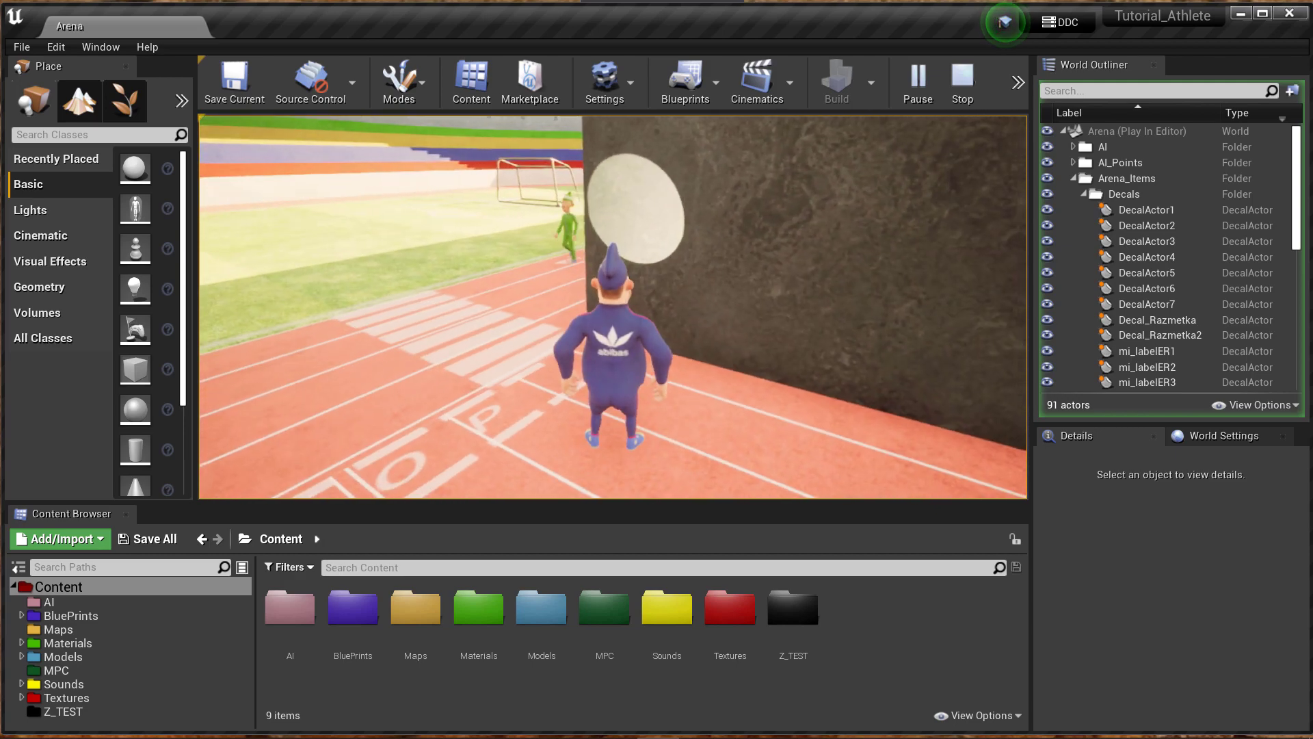
{"action": "key", "text": "Escape"}
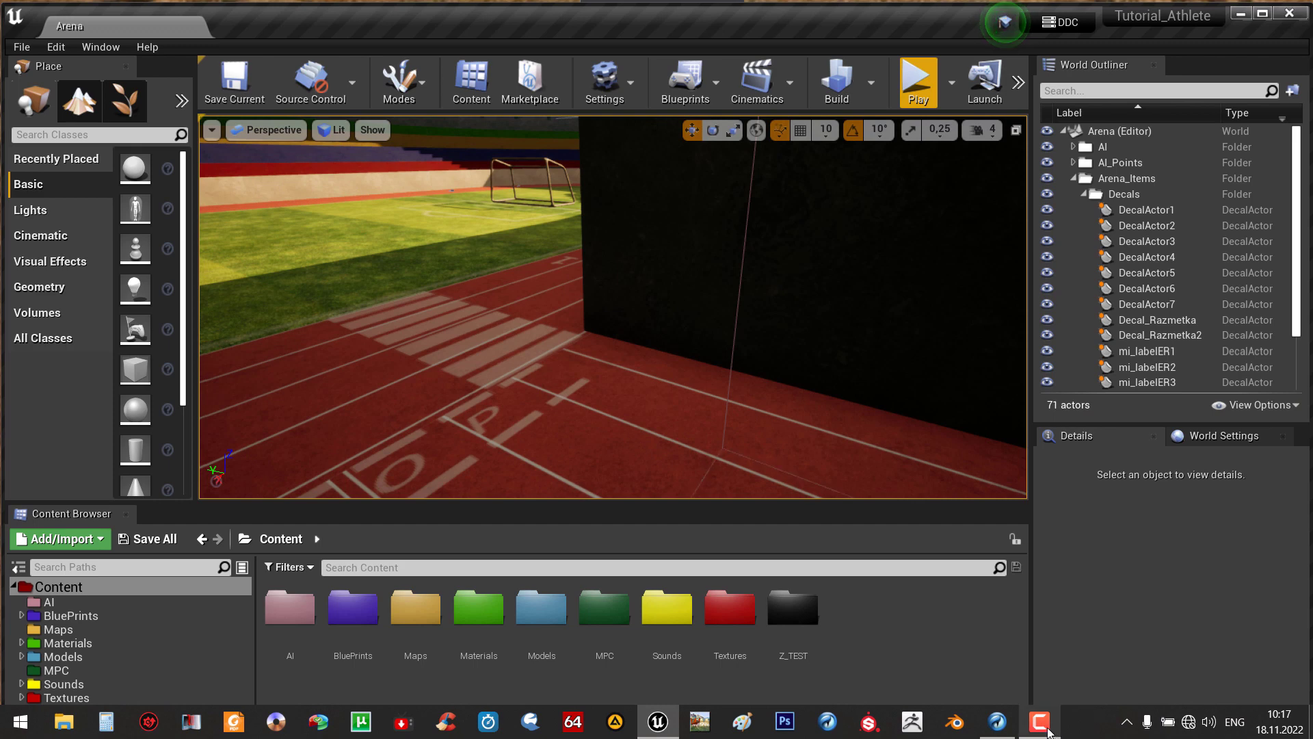
{"action": "left_click", "coordinate": [1051, 732]}
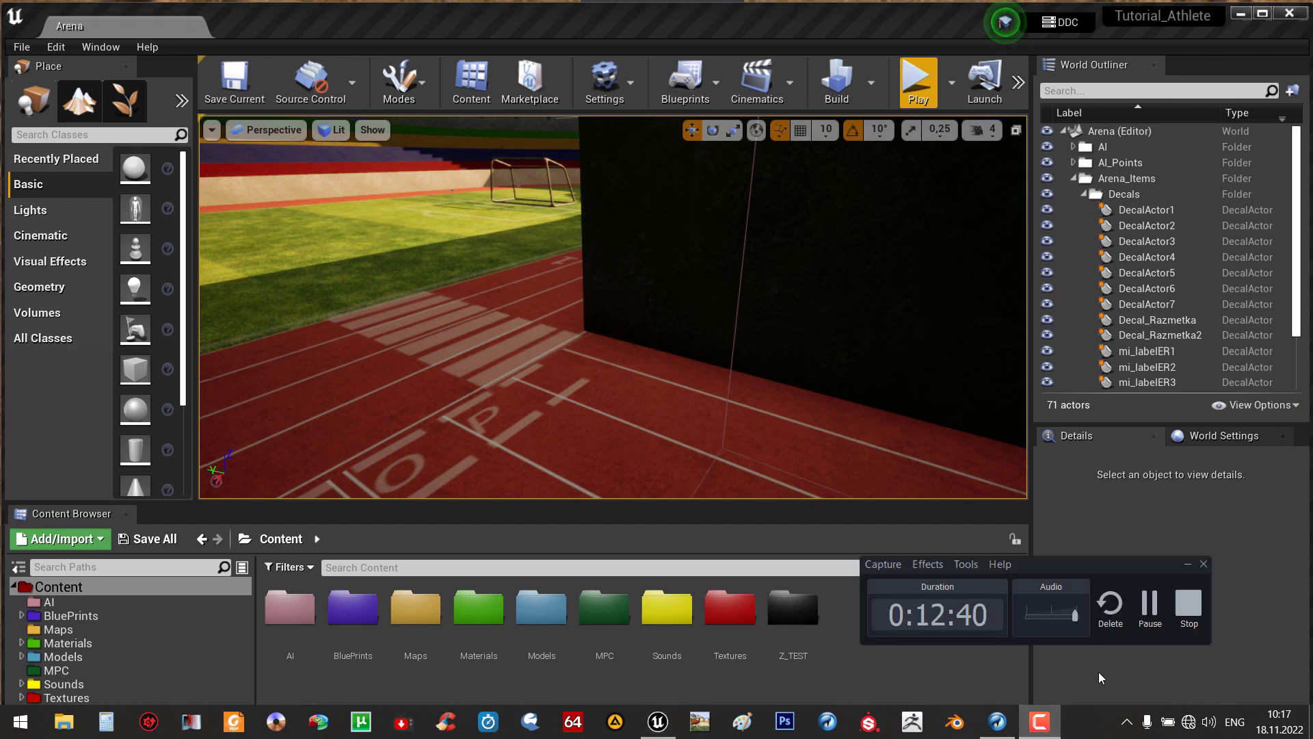